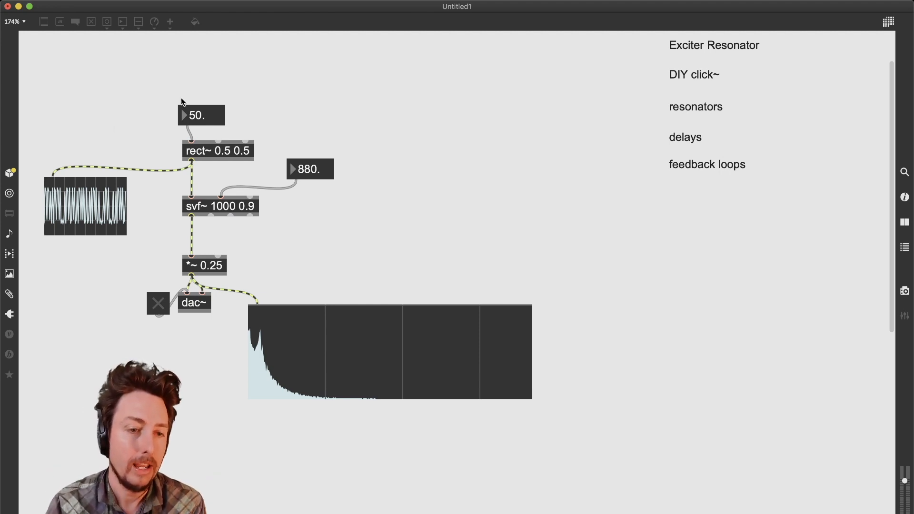
Step: Turn the audio on, set the rect~ frequency to 0.5 to hear separate clicks, and turn the audio off
click(162, 307)
click(201, 114)
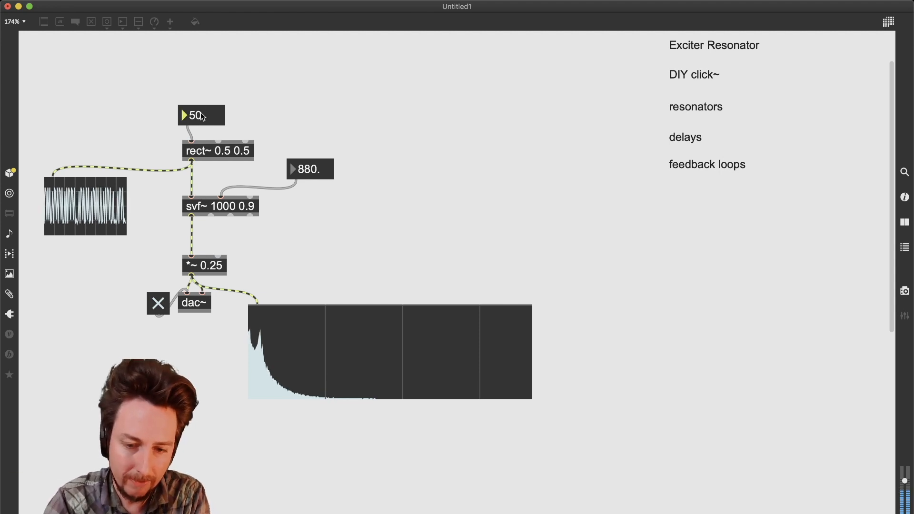
text(0.)
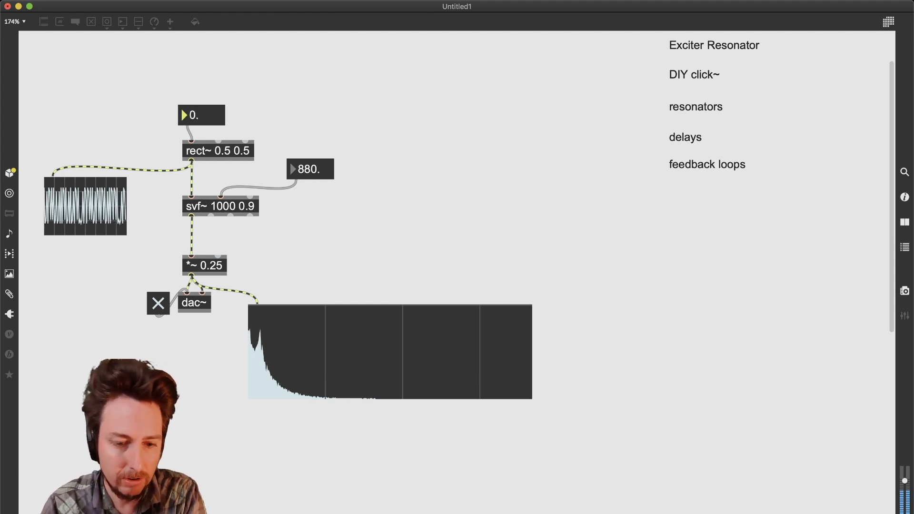
text(5)
key(Return)
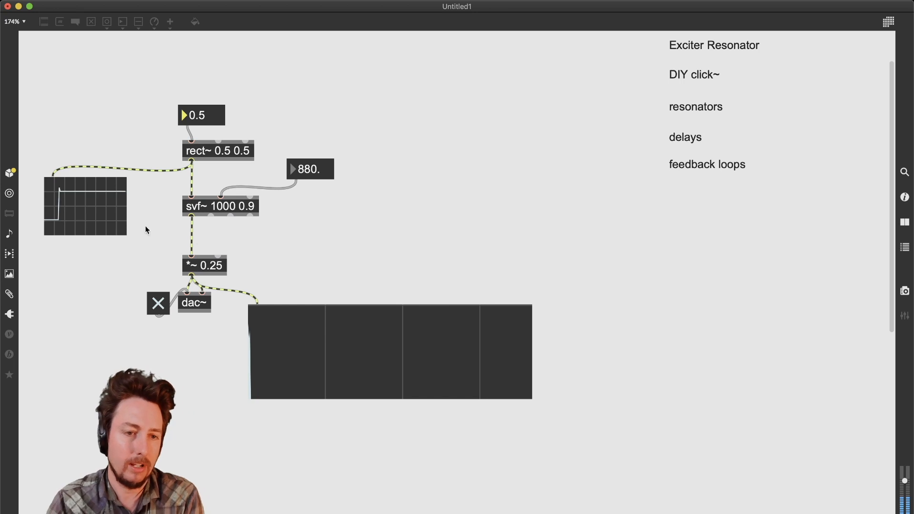
click(159, 307)
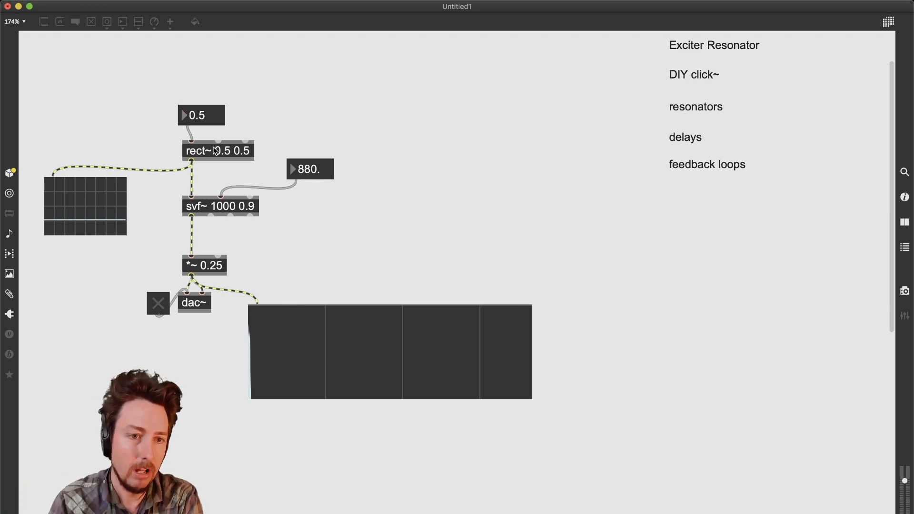
Step: Unlock the patch and delete the rect~ object with its frequency number box
key(super+e)
drag(155, 95, 207, 151)
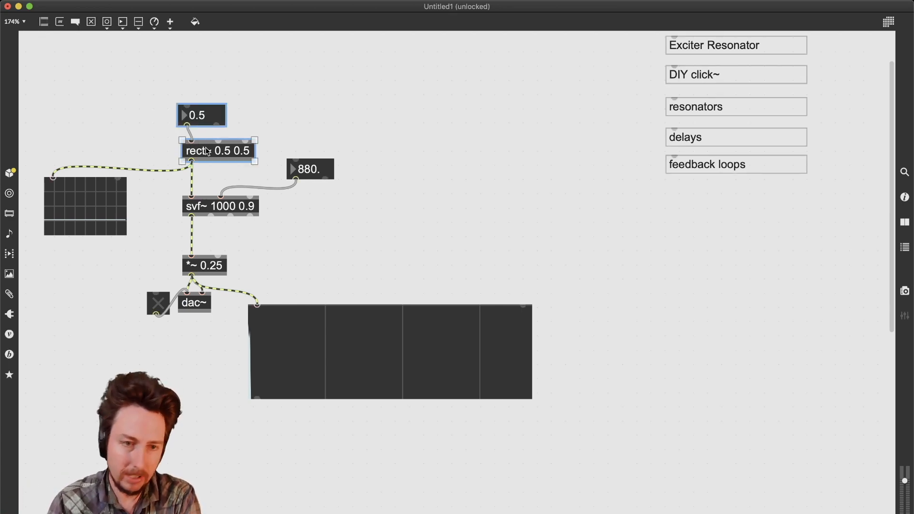
key(BackSpace)
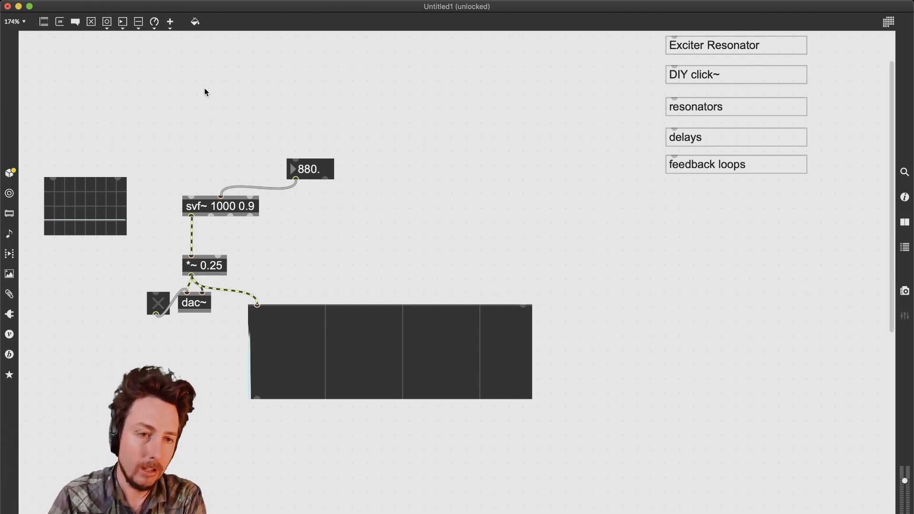
Step: Create a click~ object above the svf~ filter
text(n)
text(cl)
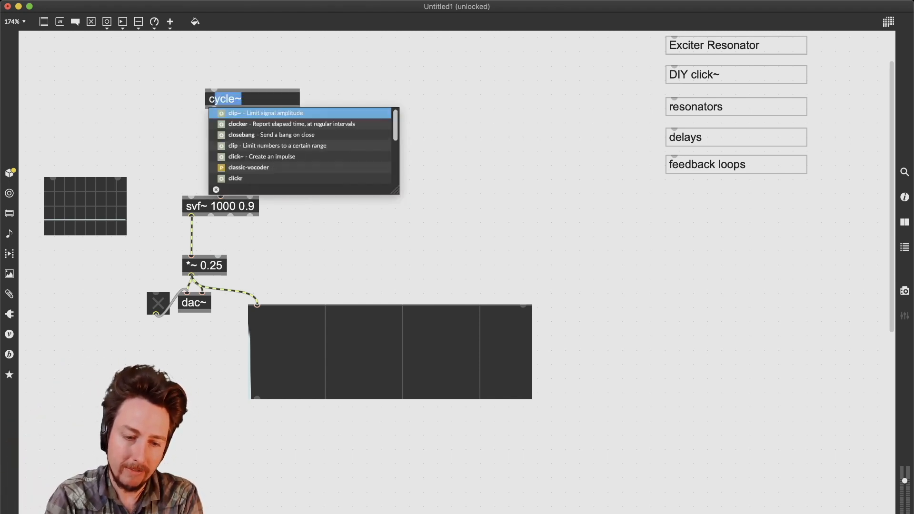
text(ick)
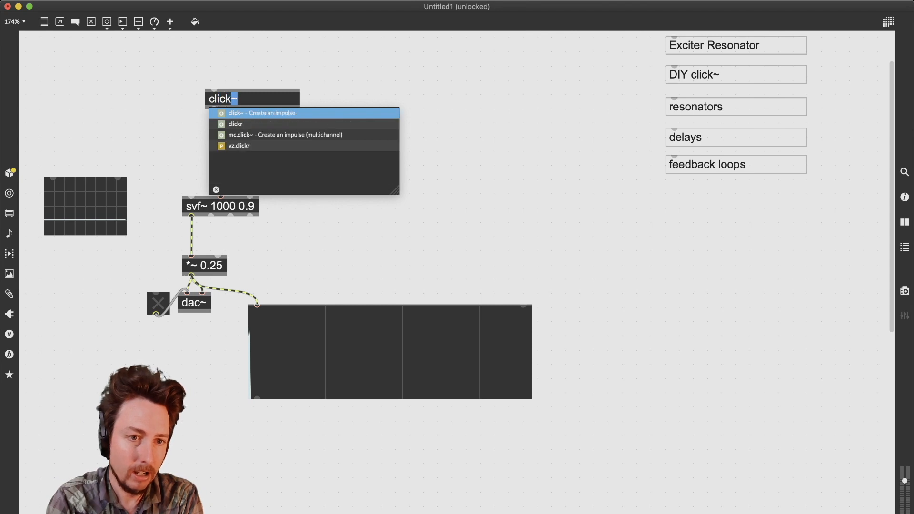
click(170, 116)
drag(221, 102, 211, 101)
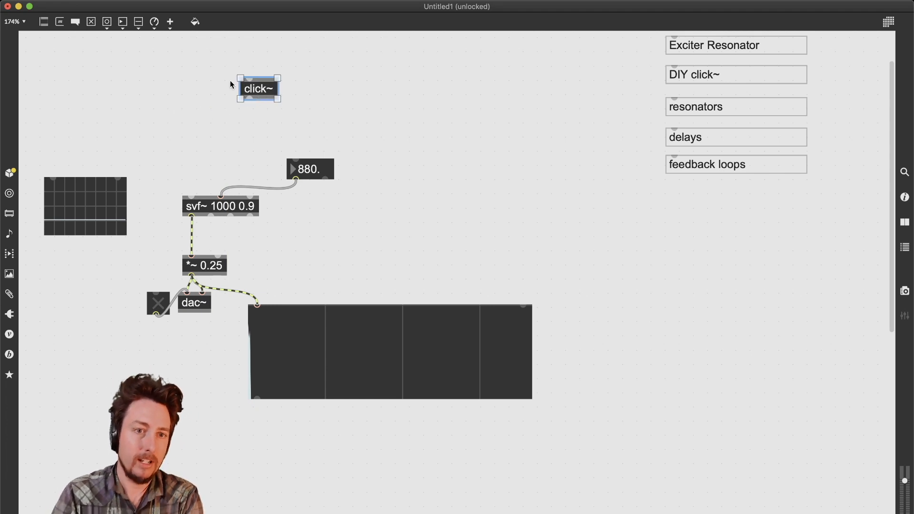
Step: Add a bang button wired into click~, and connect click~ to the scope and the svf~ signal input
key(b)
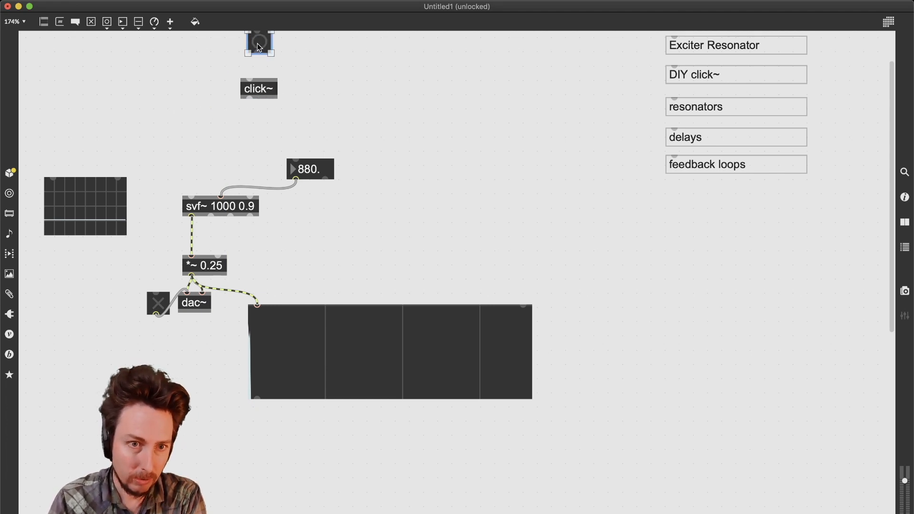
drag(256, 45, 54, 177)
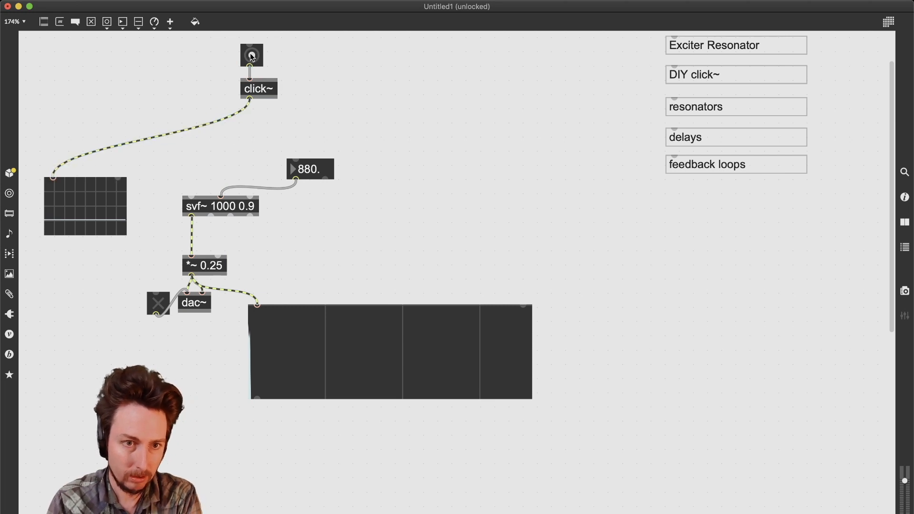
drag(249, 99, 192, 195)
Step: Turn the audio on and trigger click~ several times to view its impulse on the scope
super+click(158, 303)
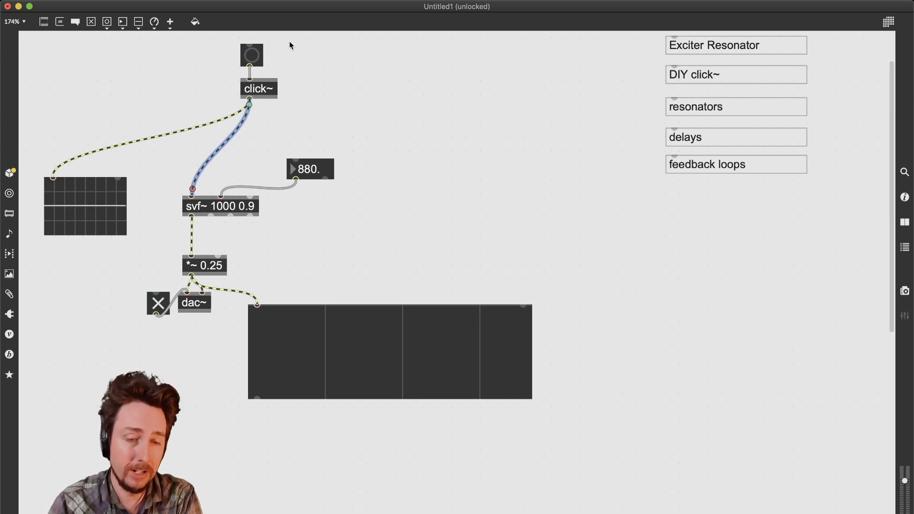
super+click(251, 57)
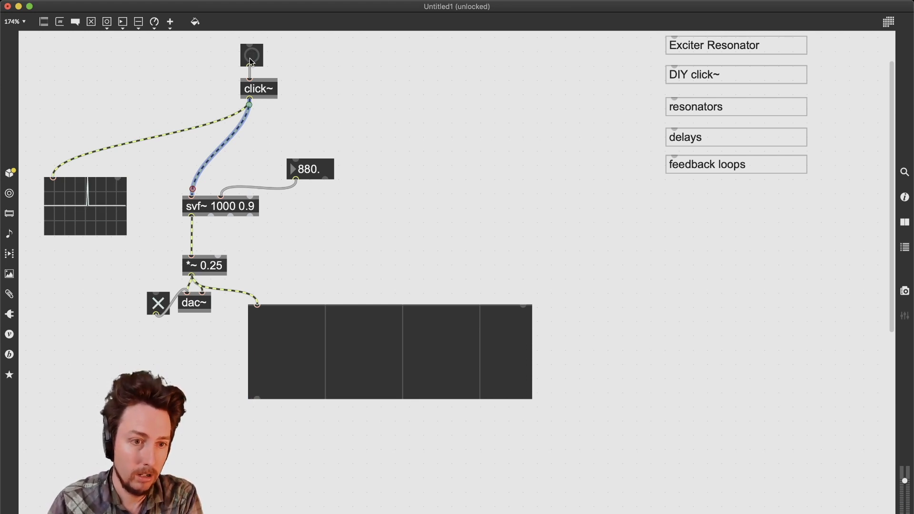
super+click(251, 57)
super+click(251, 57)
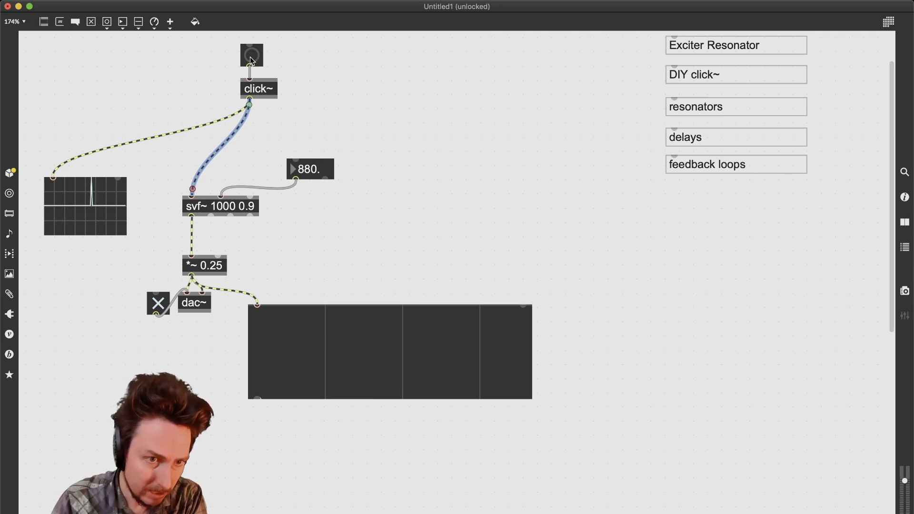
super+click(250, 58)
super+click(251, 57)
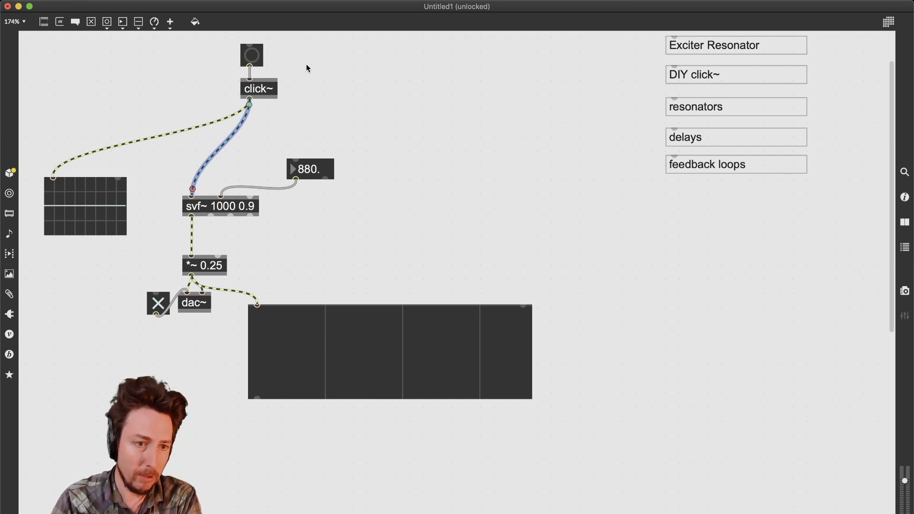
Step: Delete the bang button and the click~ object
drag(296, 42, 213, 99)
key(BackSpace)
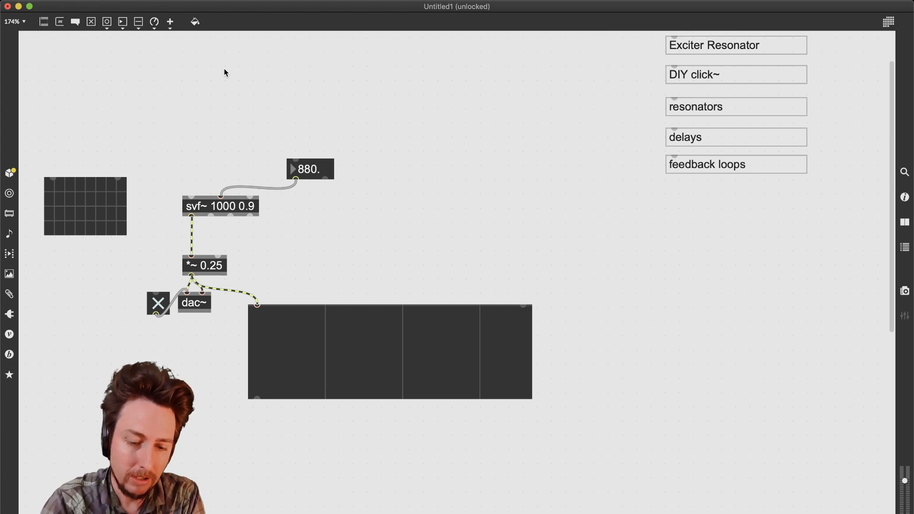
Step: Create a pack 0 0 1 0 -1 0 0 0 object above the filter section
text(n)
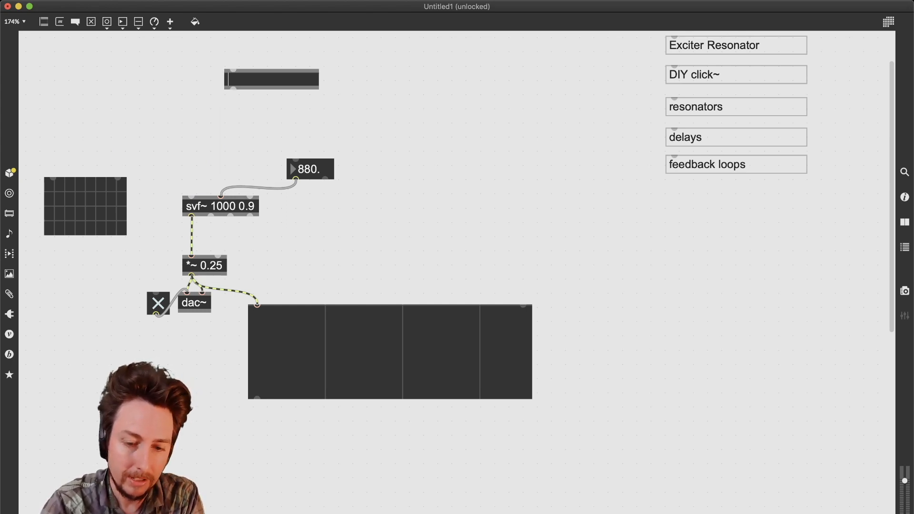
text(pr)
key(BackSpace)
key(BackSpace)
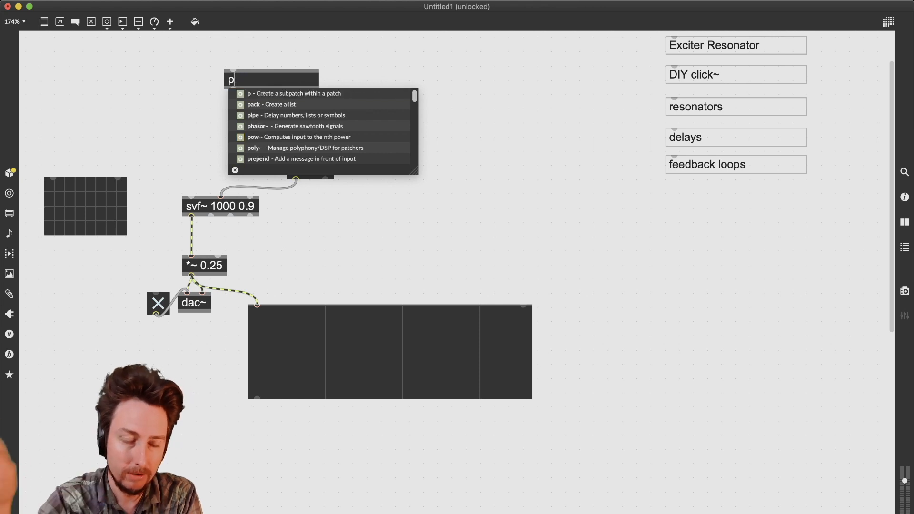
text(a)
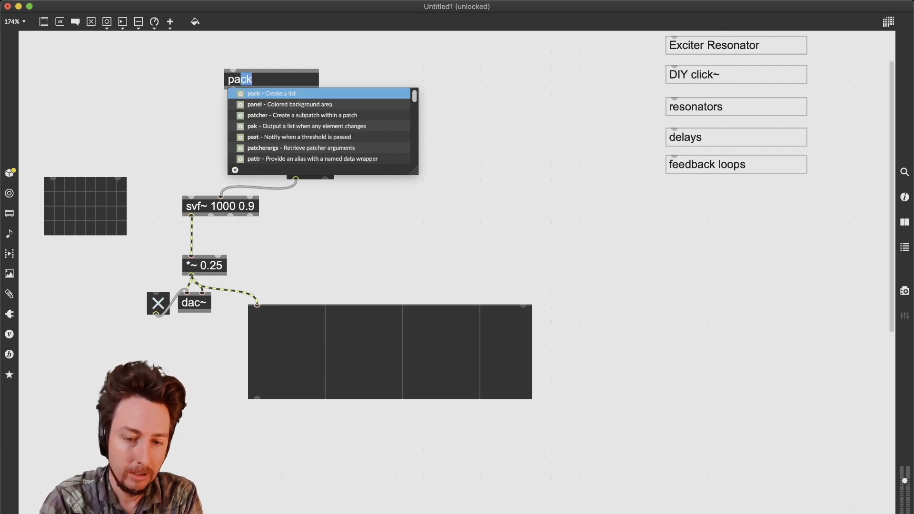
text(ck )
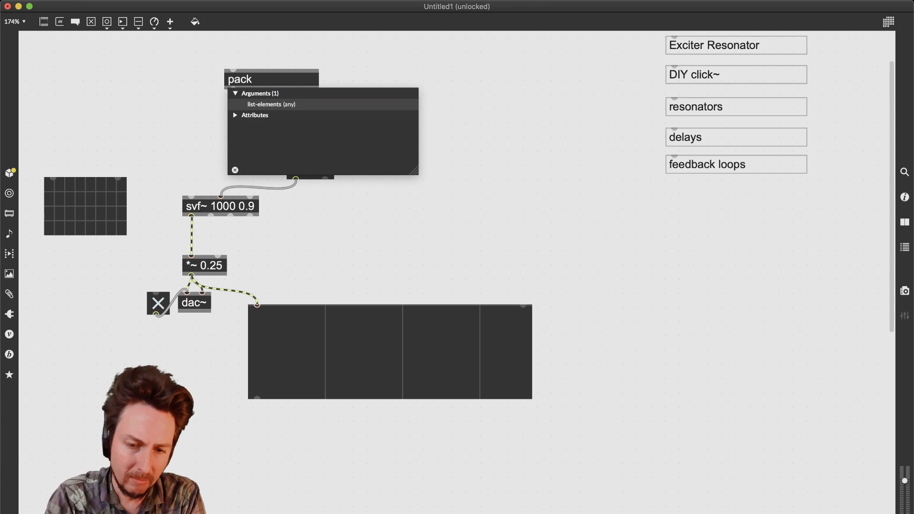
text(0 0)
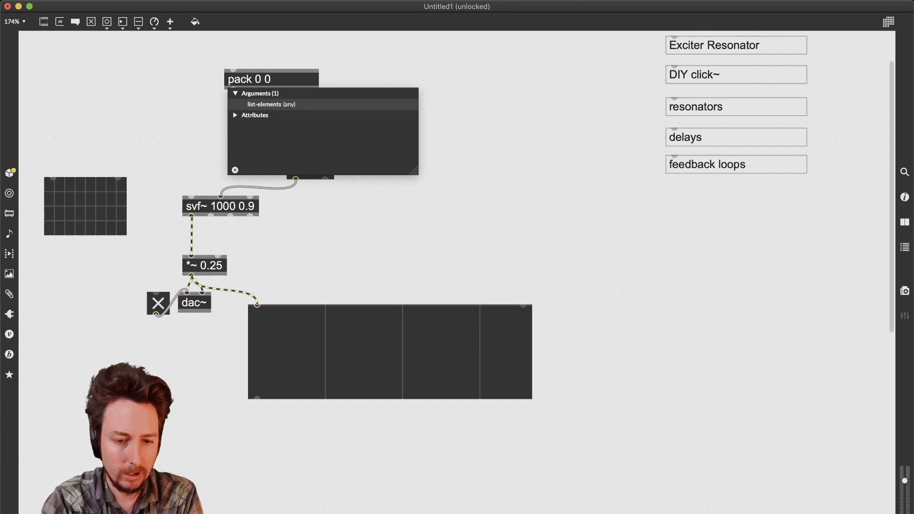
text( 1)
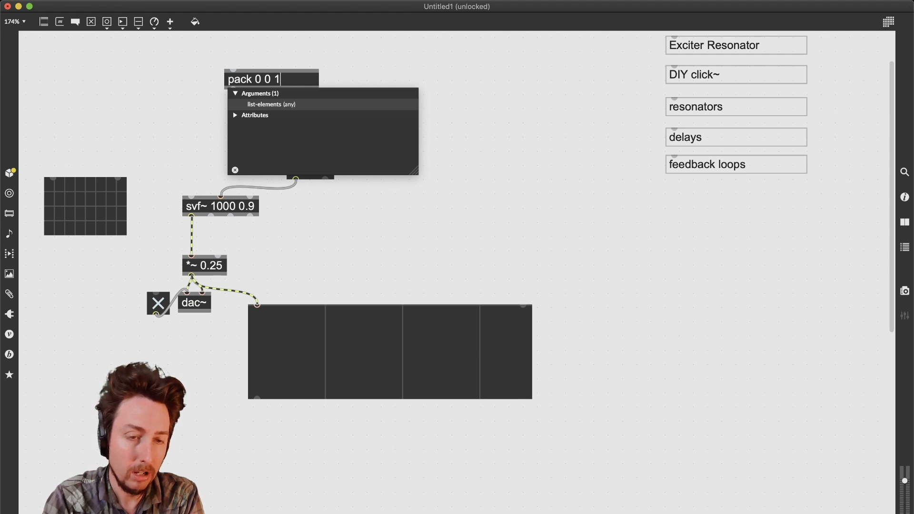
text(0)
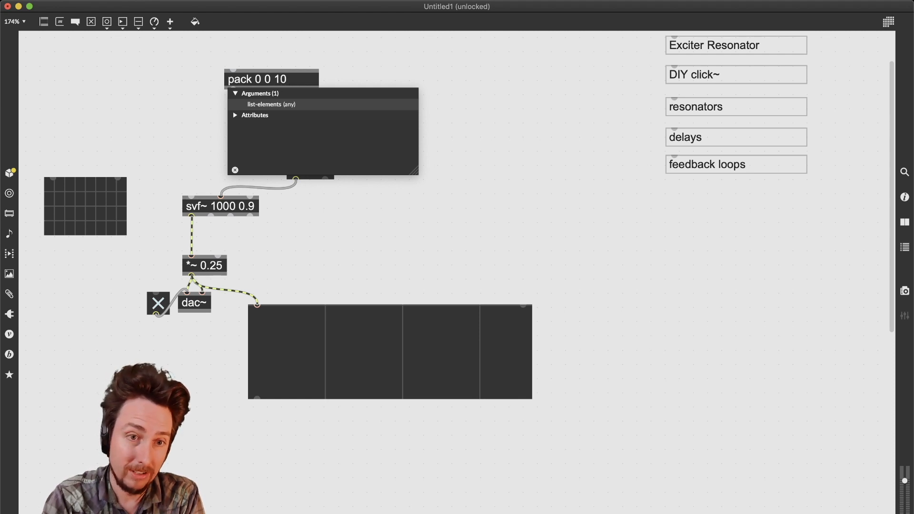
key(BackSpace)
text(0)
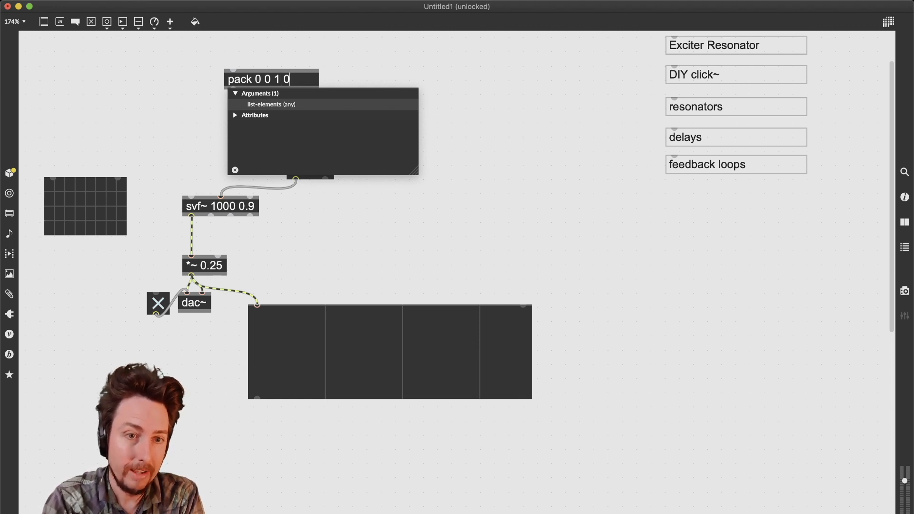
text( -1)
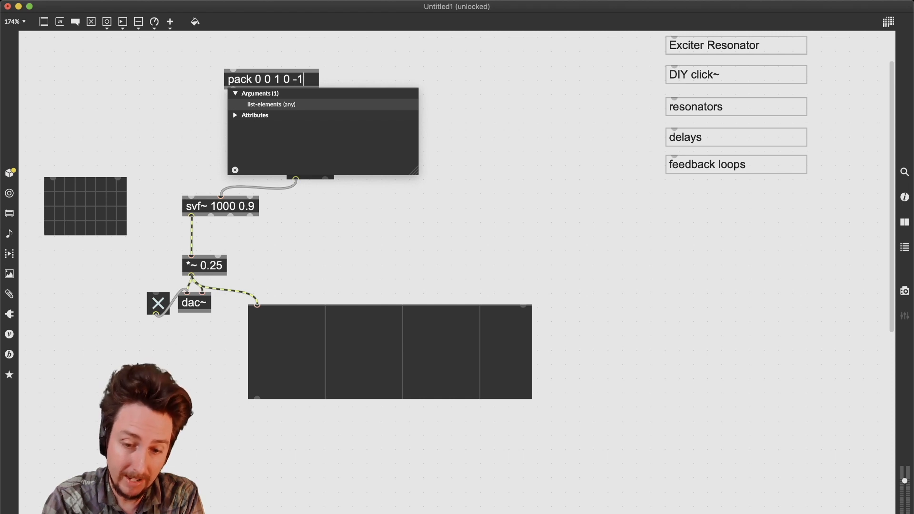
text(0)
key(BackSpace)
text(0)
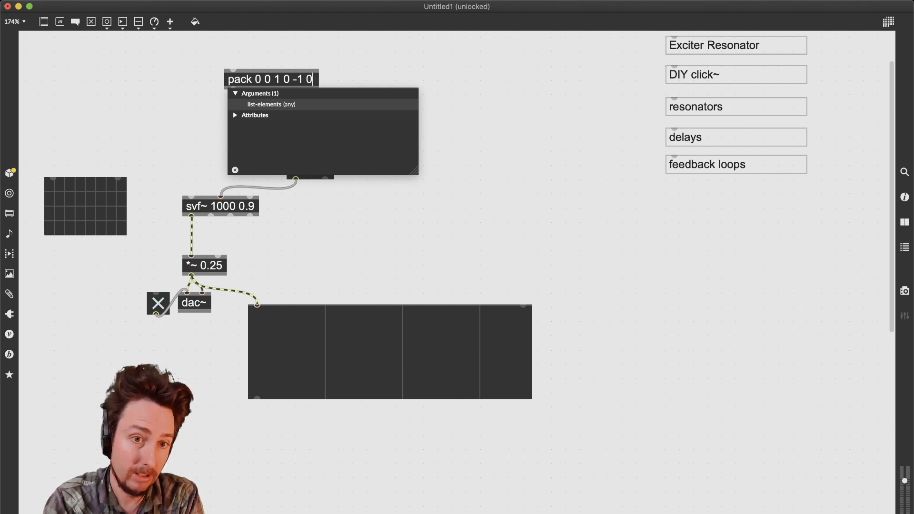
text( 0 0)
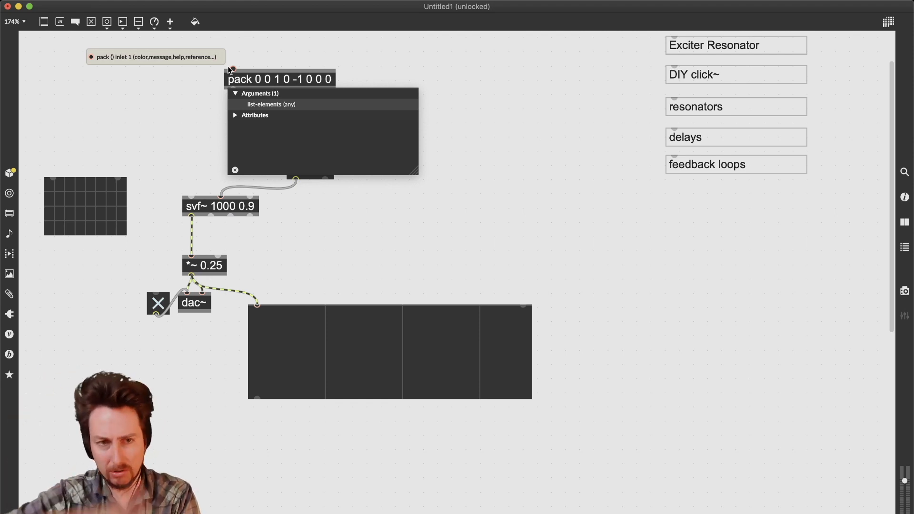
click(214, 93)
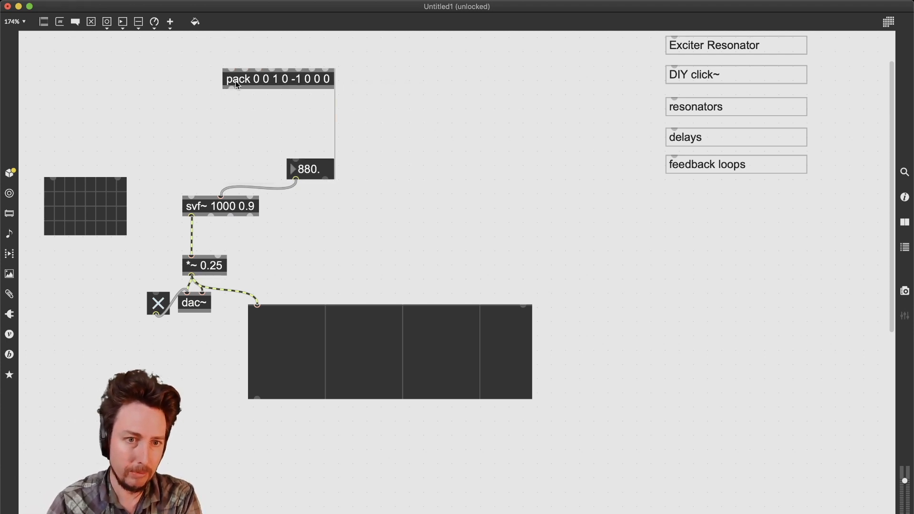
drag(250, 89, 230, 89)
Step: Create a line~ object fed by pack, and connect its signal output to the svf~ input and the scope
text(n)
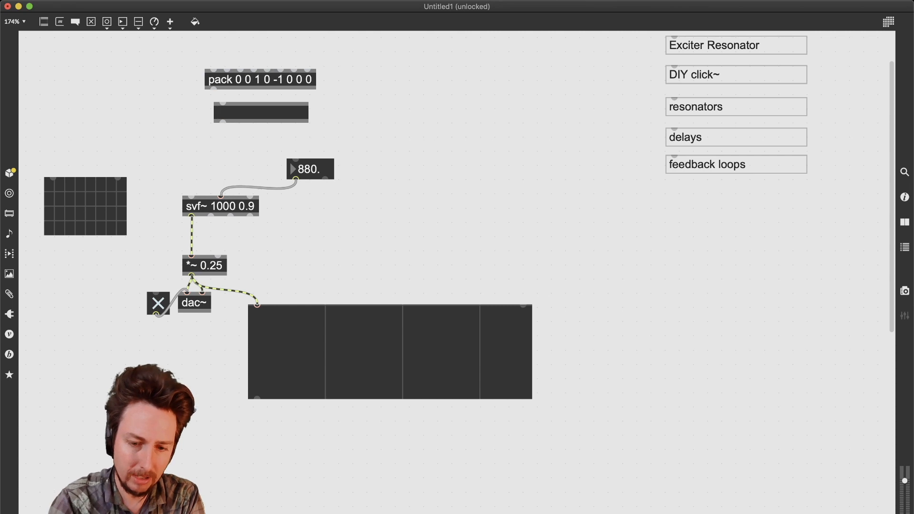
text(lin)
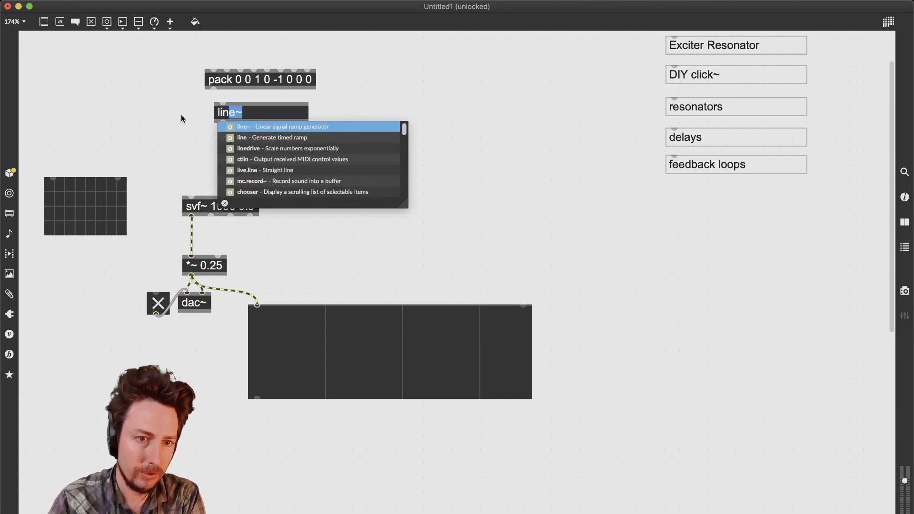
key(Return)
drag(213, 89, 192, 191)
drag(213, 124, 54, 176)
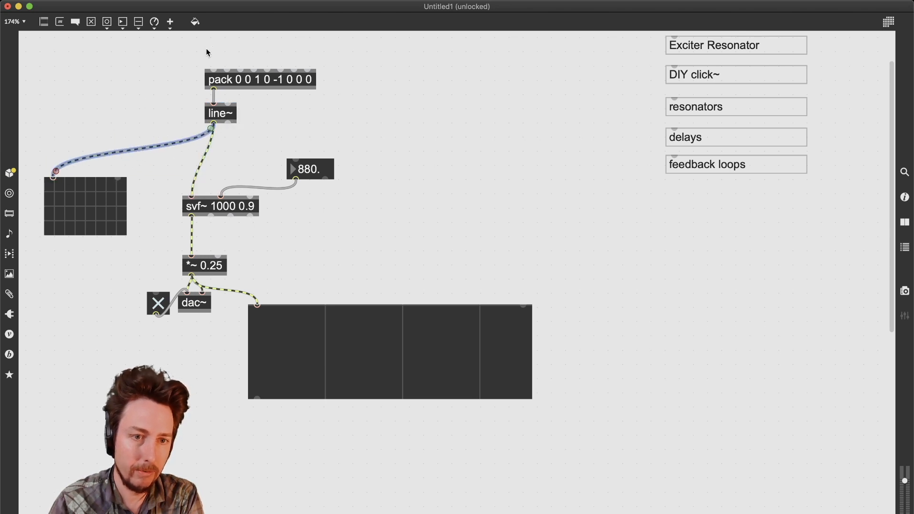
Step: Add a bang button wired to the first inlet of pack and trigger it several times to test the click
key(b)
drag(226, 47, 213, 81)
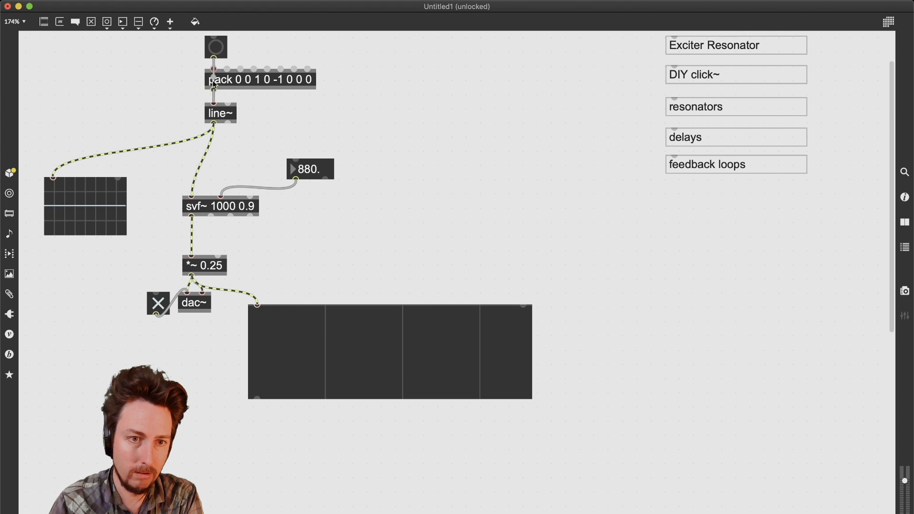
super+click(215, 49)
super+click(215, 50)
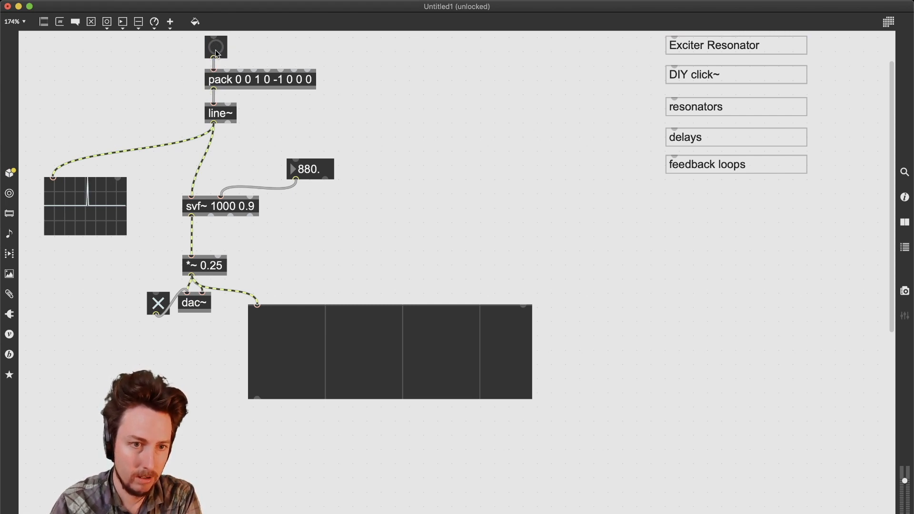
super+click(215, 50)
super+click(215, 50)
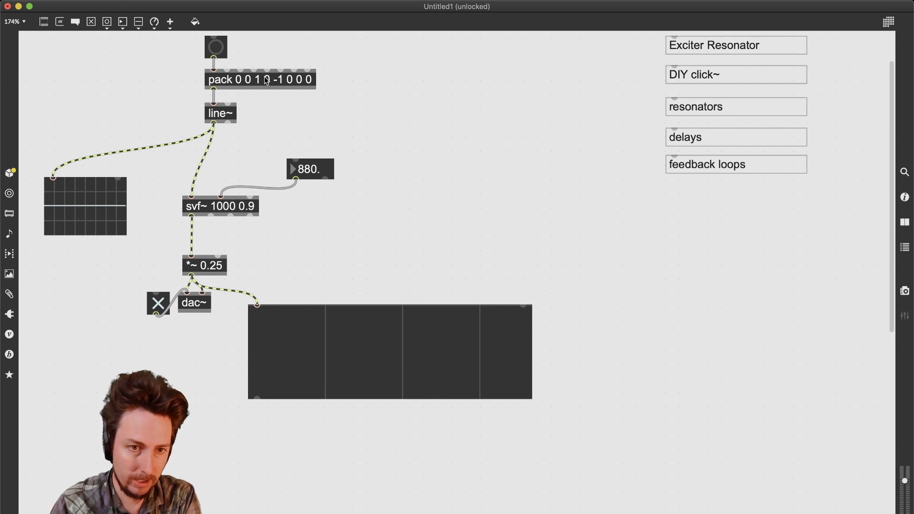
click(293, 81)
click(288, 80)
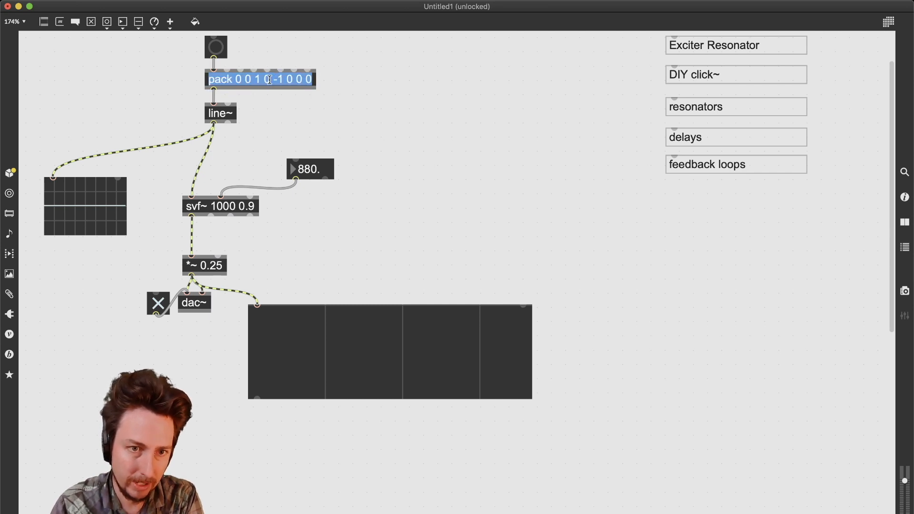
click(258, 77)
click(264, 125)
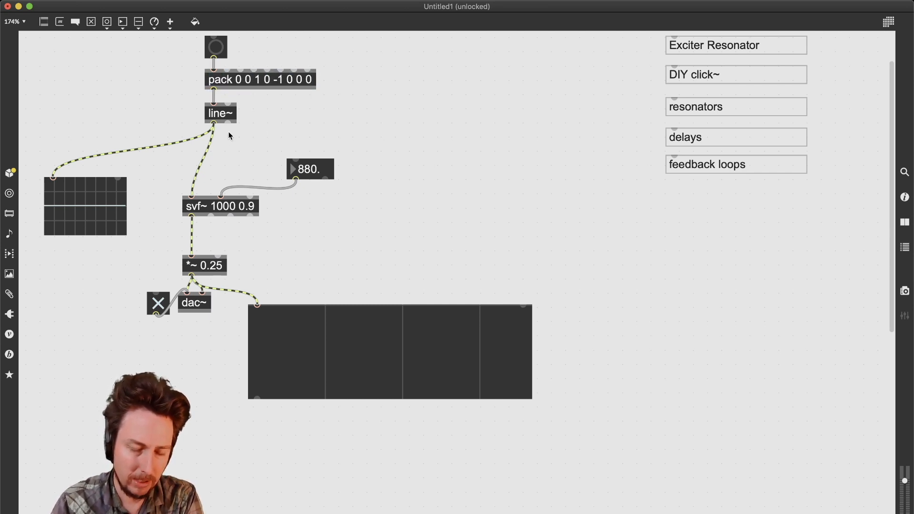
key(n)
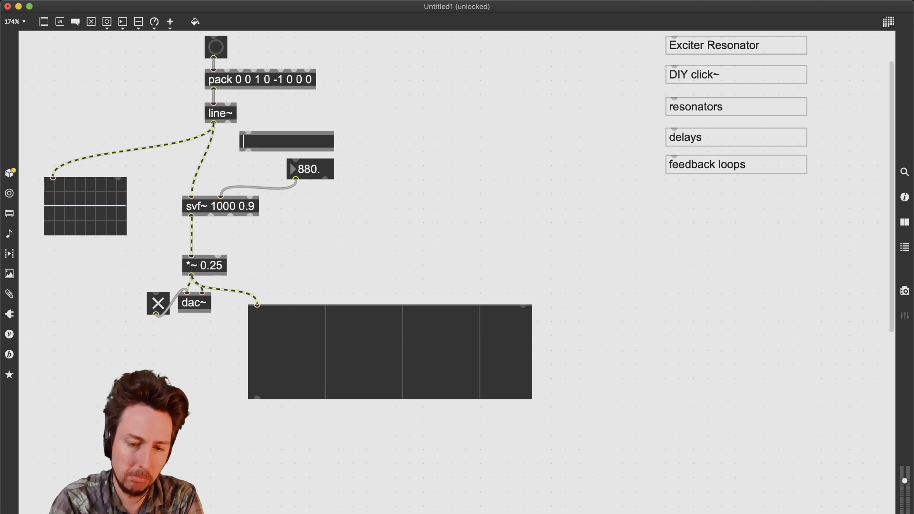
text(*)
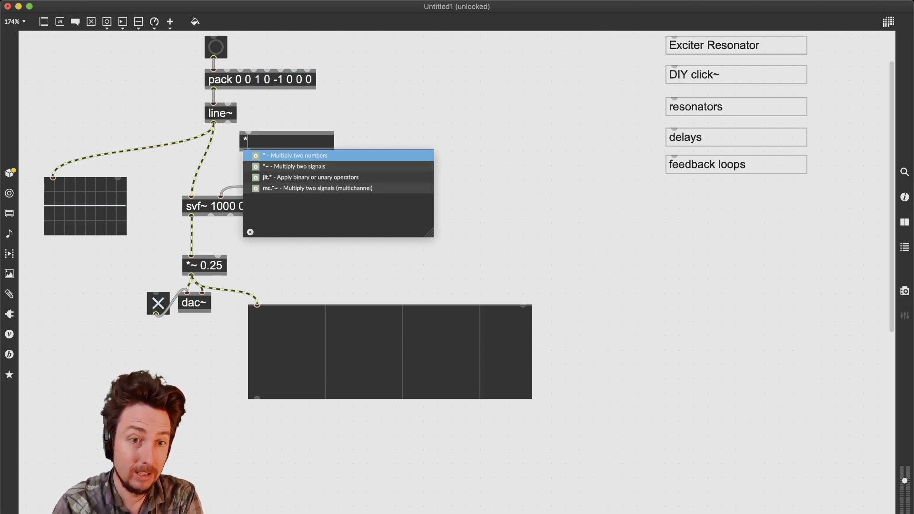
key(Return)
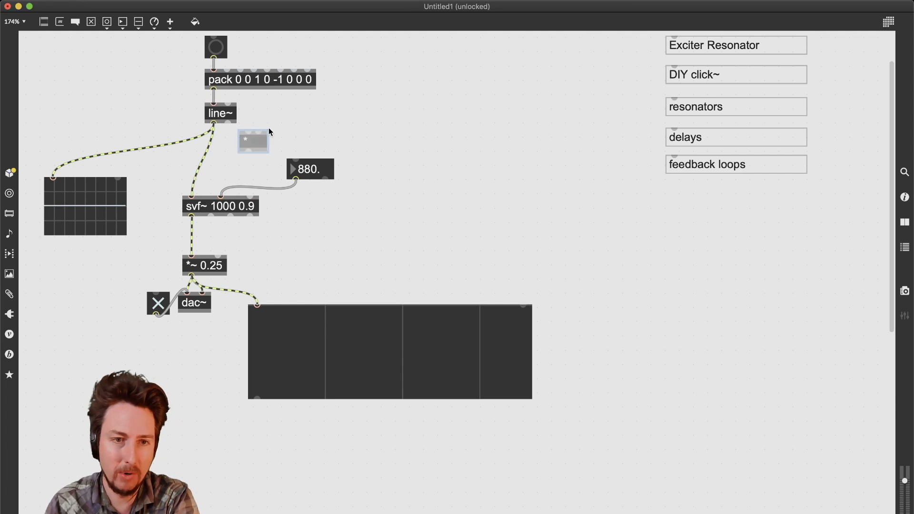
key(BackSpace)
Step: Set the fourth argument of the pack object, the ramp time after the 1, to 0.1
click(261, 72)
double_click(298, 76)
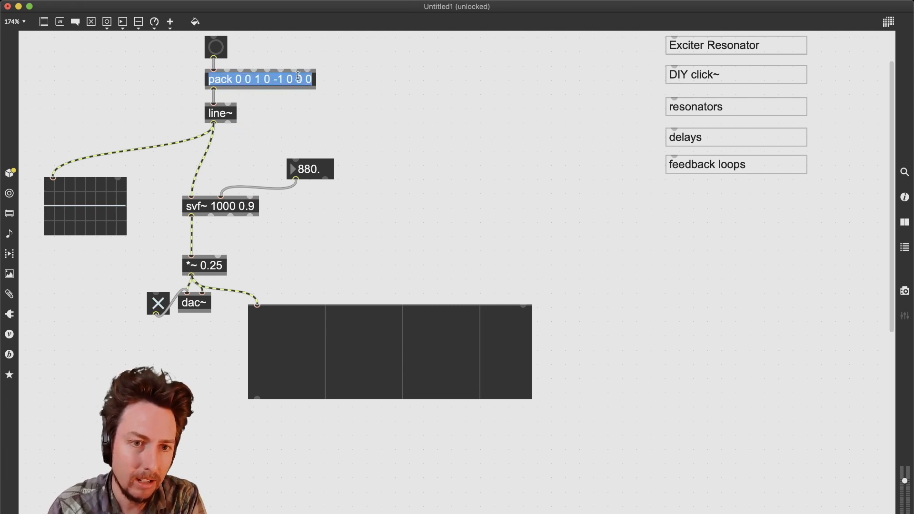
click(268, 79)
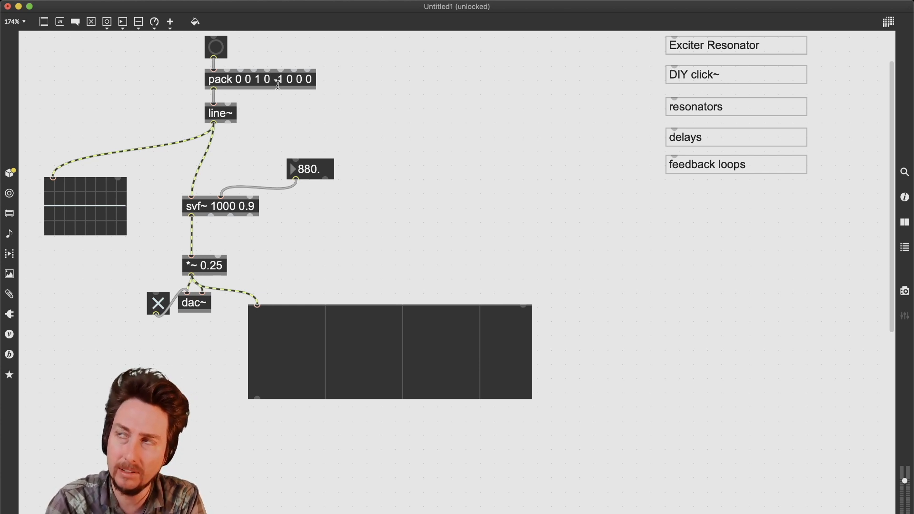
text(0,)
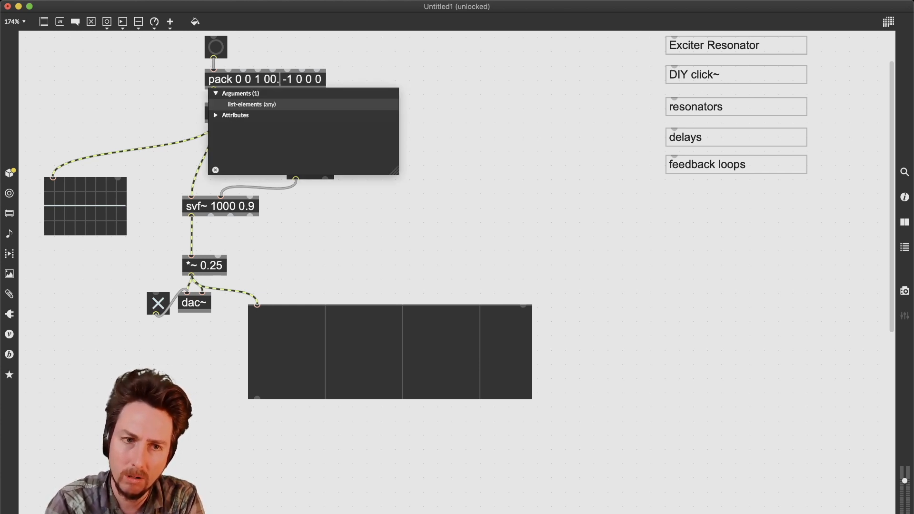
key(BackSpace)
key(BackSpace)
text(0.)
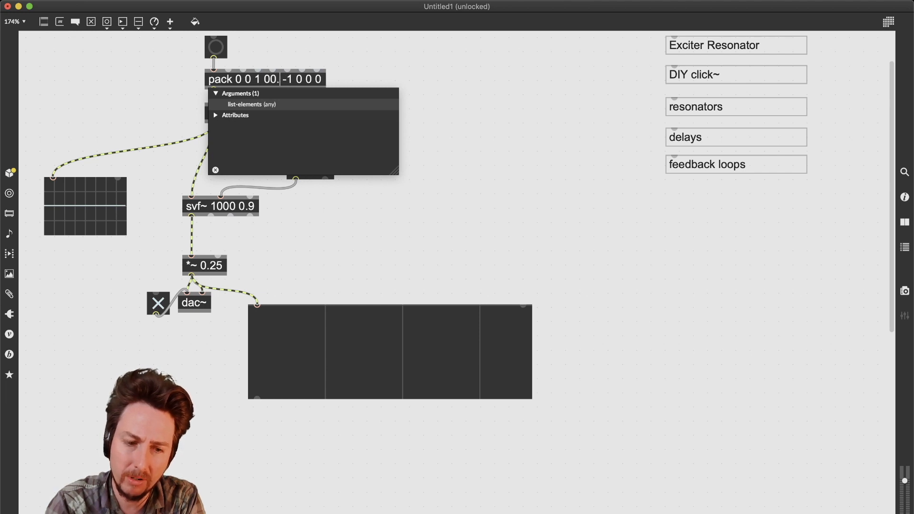
text(1)
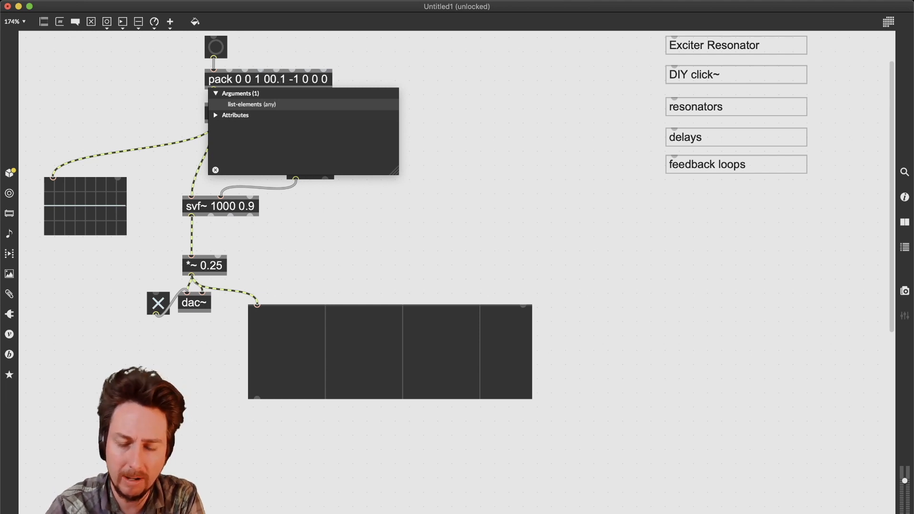
key(Left)
key(Left)
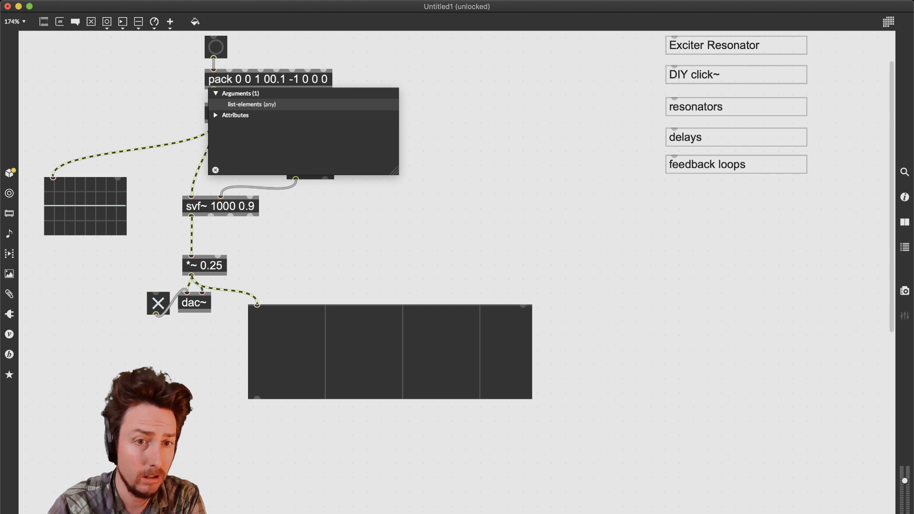
key(BackSpace)
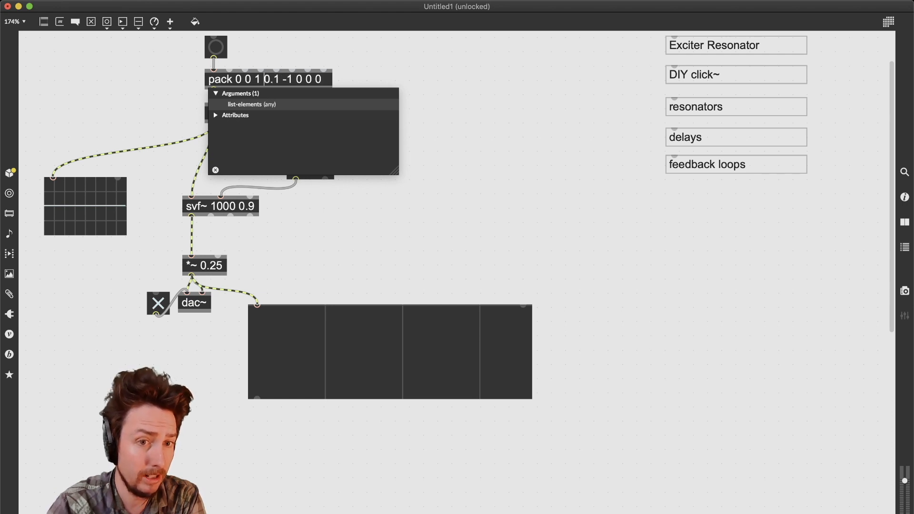
Step: Set the sixth argument of pack, the ramp time after the -1, to 0.1 and trigger the bang to test it
click(303, 77)
text(.0)
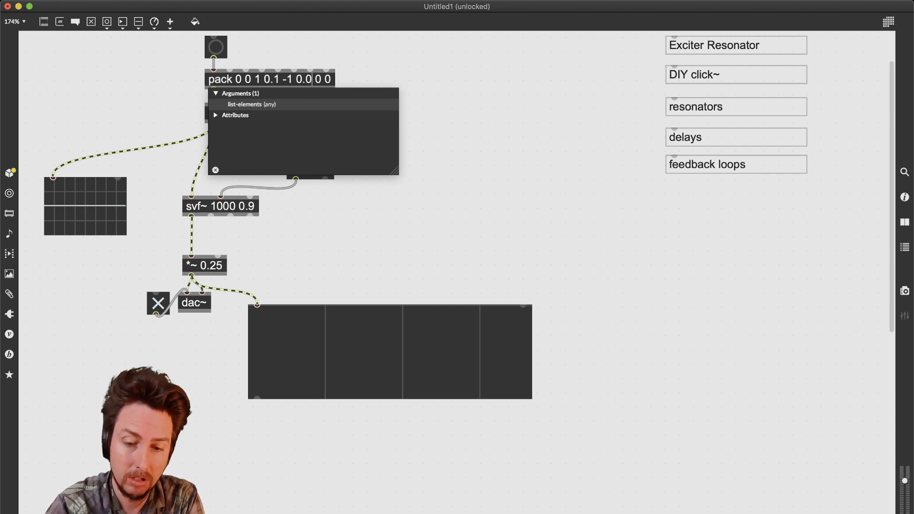
key(BackSpace)
text(1)
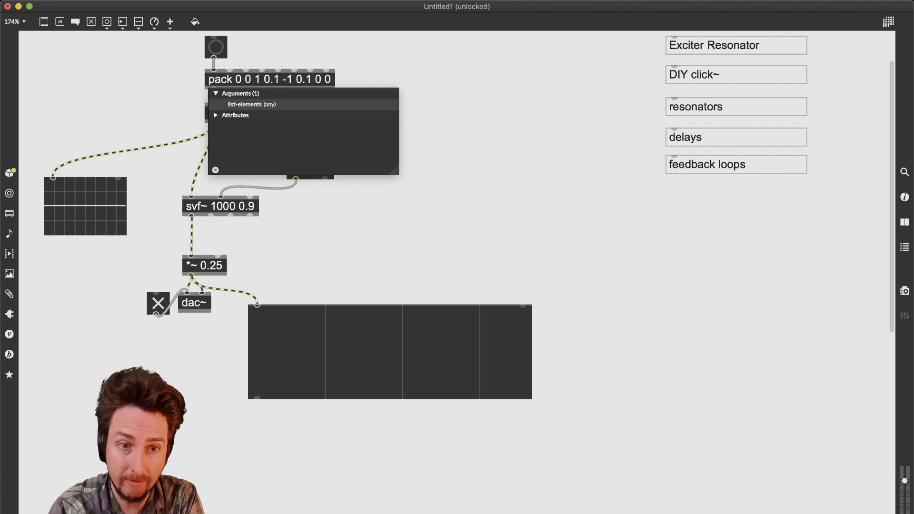
click(404, 70)
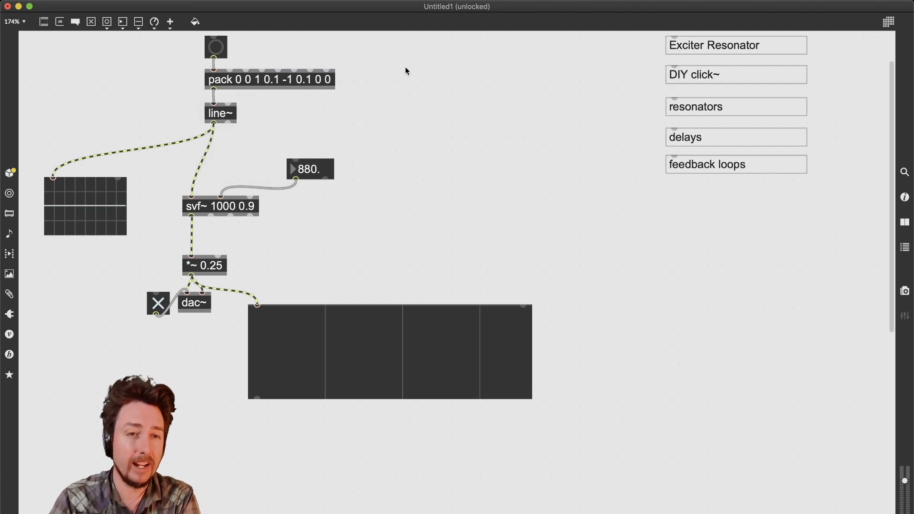
click(215, 47)
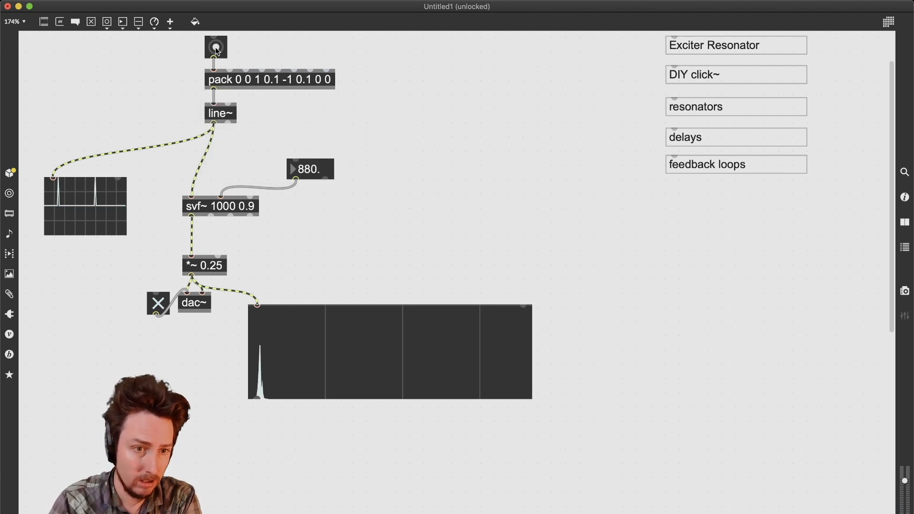
Step: Raise the click amplitude by setting pack's peak values to 2 and -2, and trigger the bang to test it
click(287, 81)
double_click(286, 81)
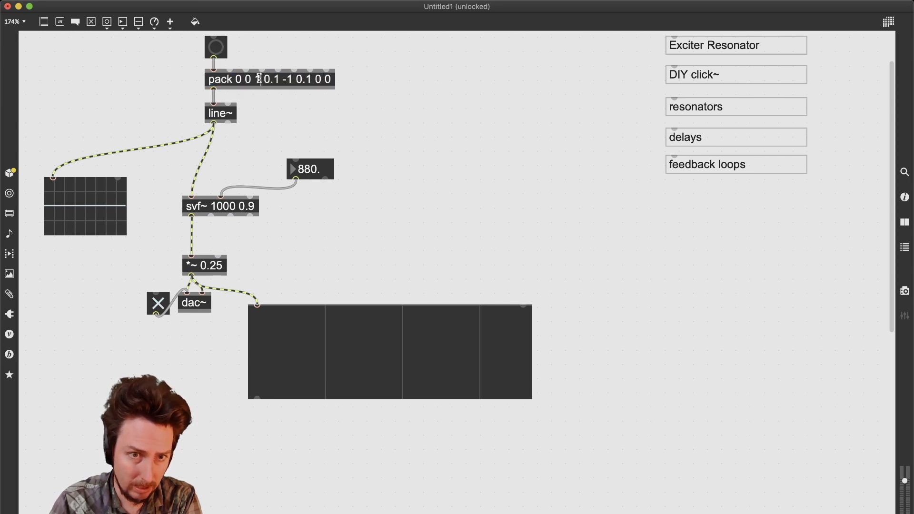
double_click(258, 79)
text(2)
double_click(291, 78)
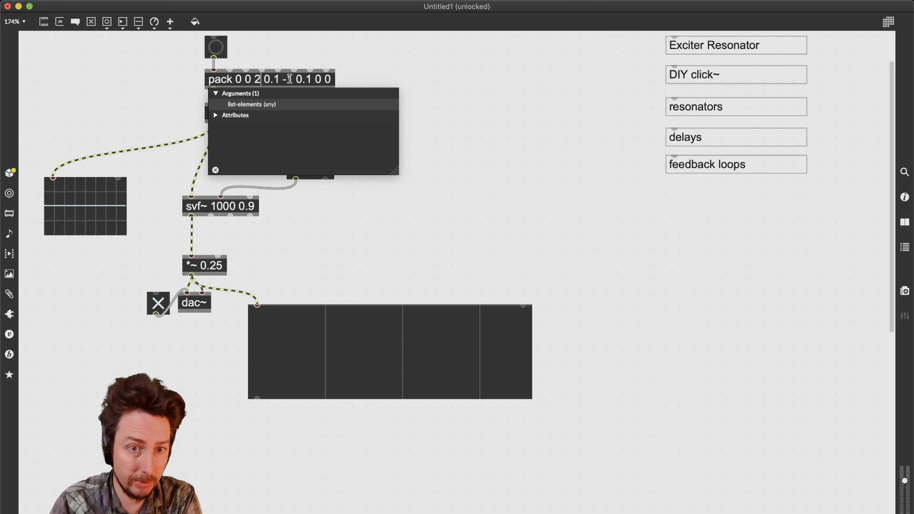
text(2)
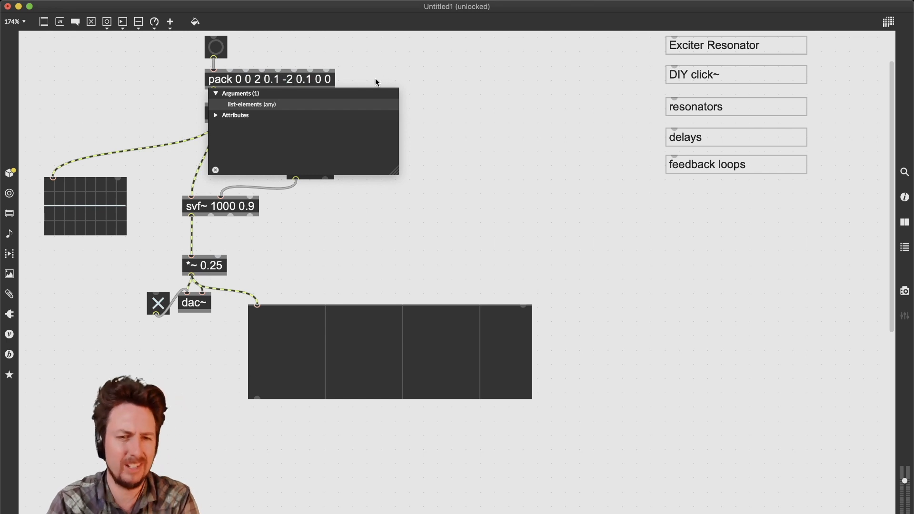
click(381, 78)
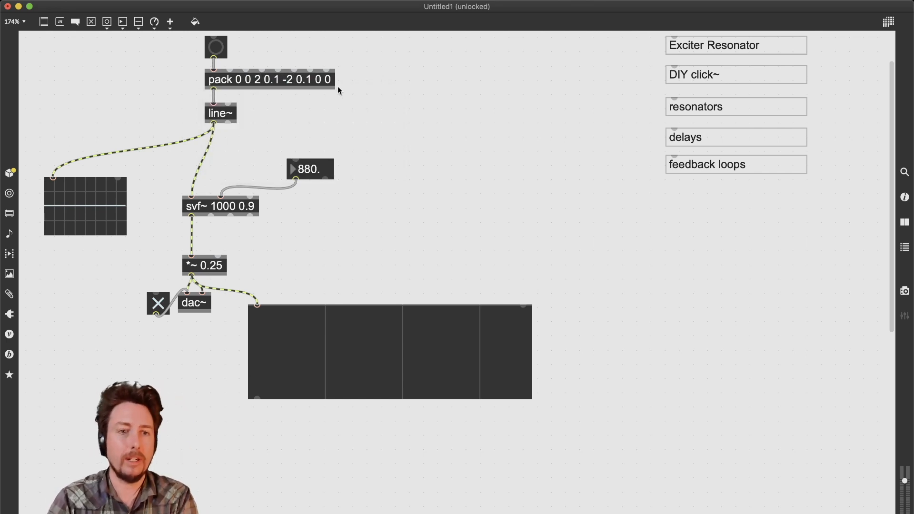
click(216, 49)
click(217, 49)
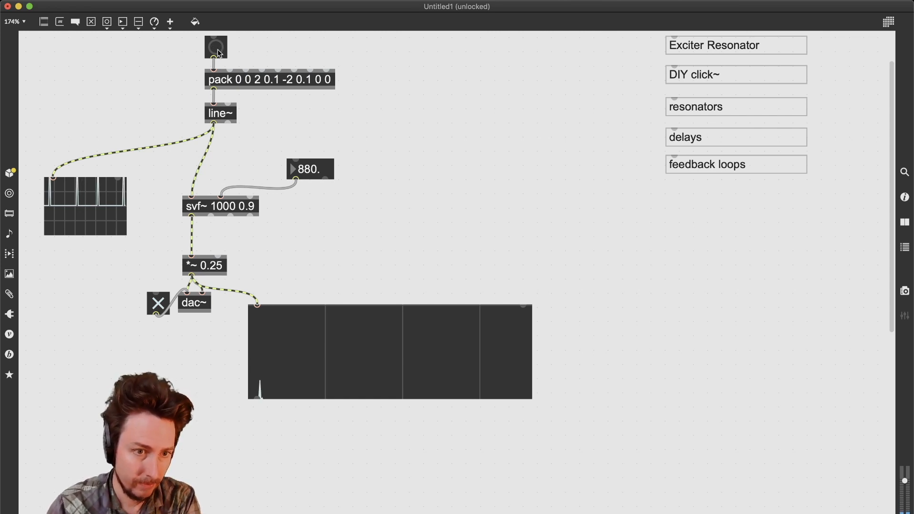
Step: Examine the -2 peak value in the pack object and trigger the bang again
click(285, 79)
double_click(290, 80)
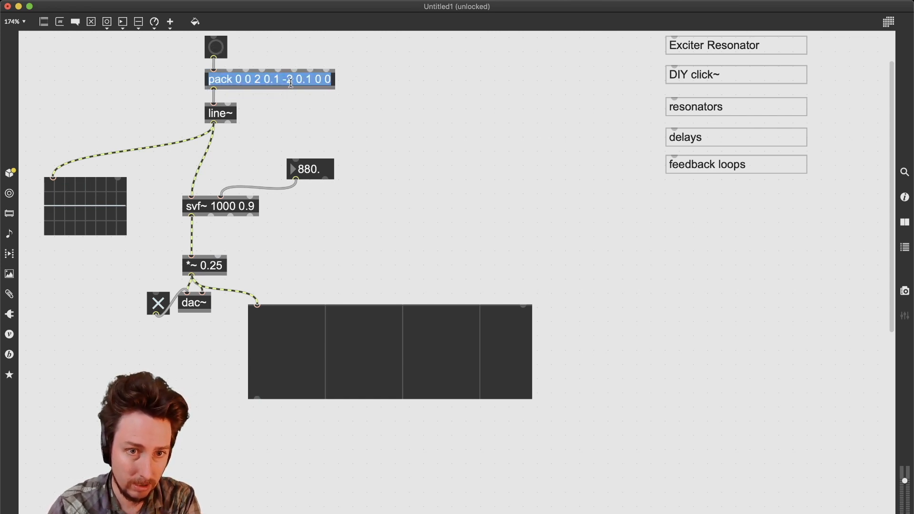
click(291, 83)
drag(286, 82, 292, 82)
click(332, 105)
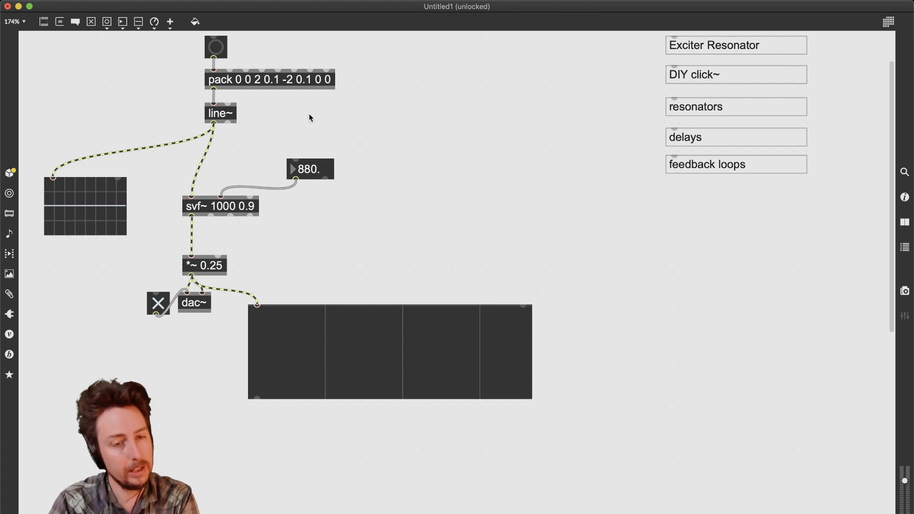
super+click(219, 48)
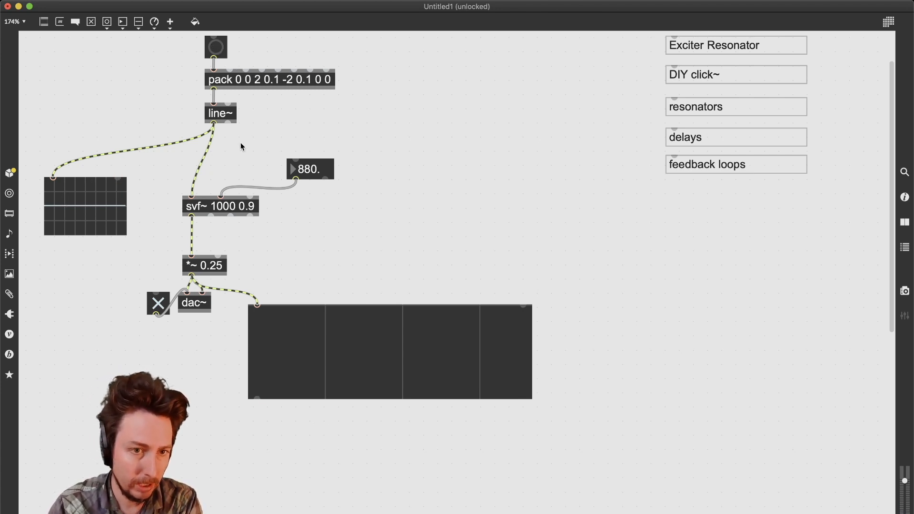
Step: Invert the click's polarity by setting pack's third argument to -2 and fifth to 2, and trigger the bang
double_click(257, 79)
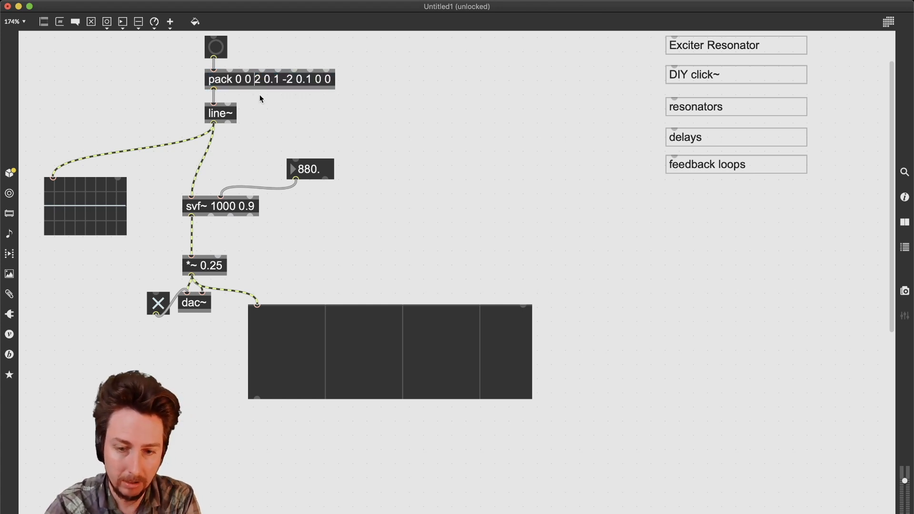
text(-)
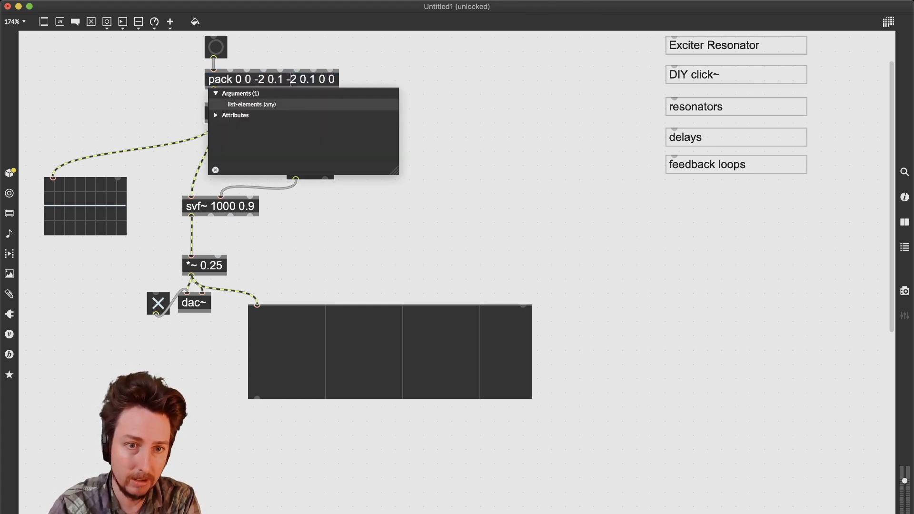
key(Right)
key(BackSpace)
text(1)
key(BackSpace)
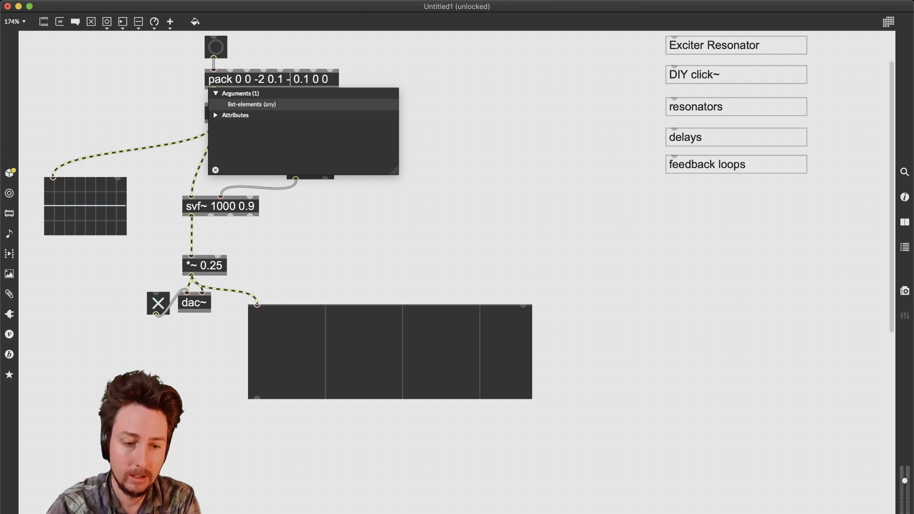
key(BackSpace)
text(2)
click(432, 86)
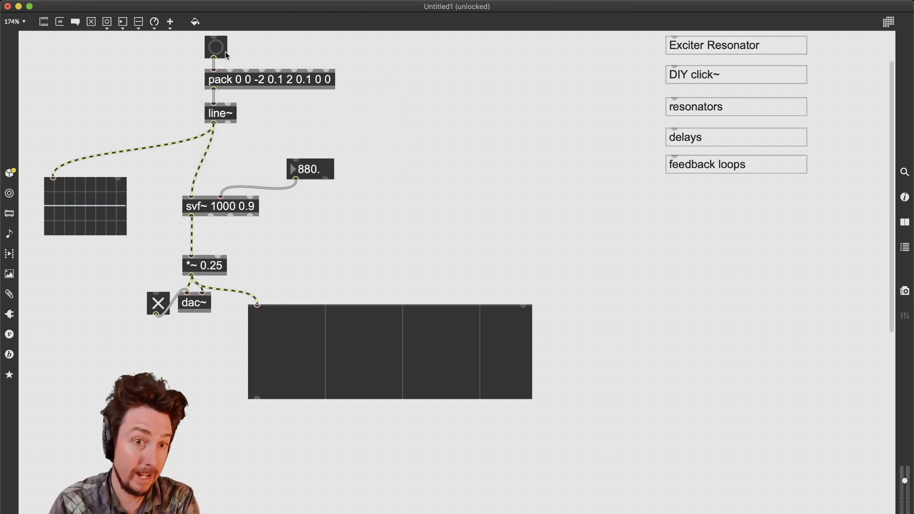
click(218, 56)
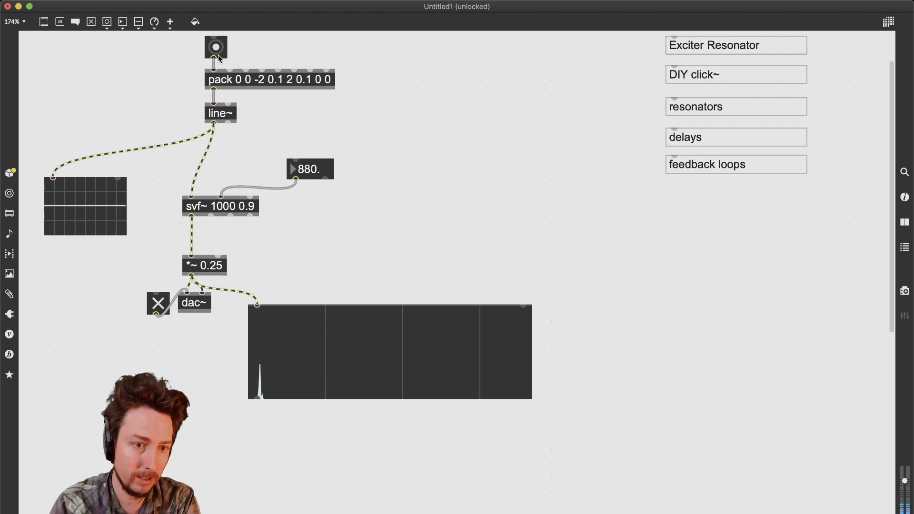
Step: Set the ramp time after the 2 in pack to 0.5 and trigger the bang several times
click(296, 83)
click(304, 82)
drag(306, 80, 312, 80)
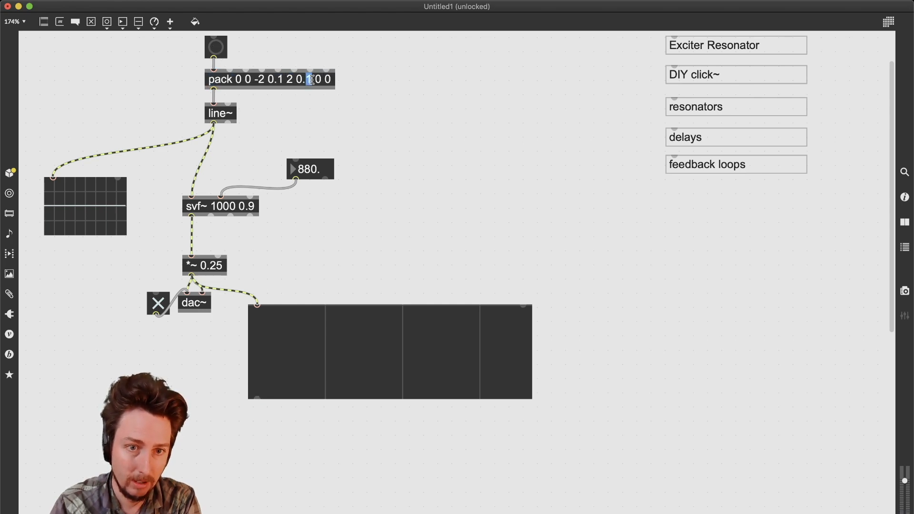
text(5)
click(373, 72)
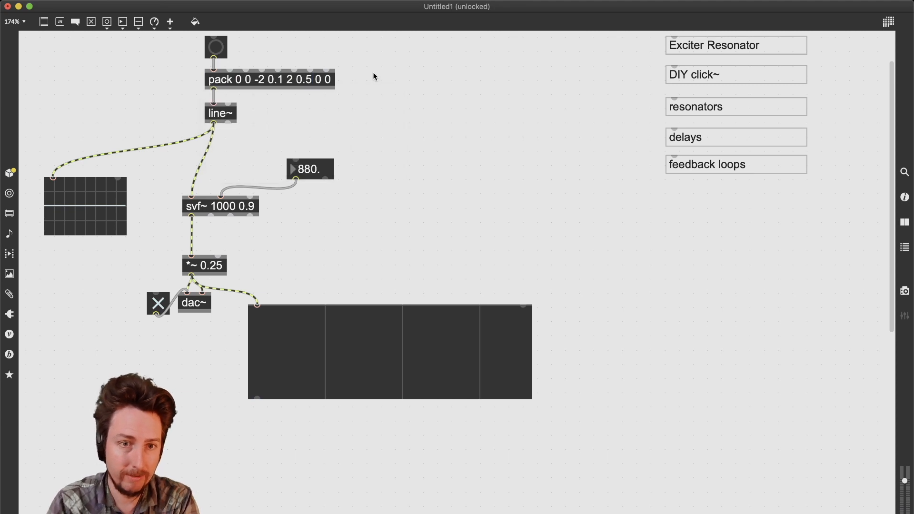
click(219, 48)
click(218, 49)
click(219, 48)
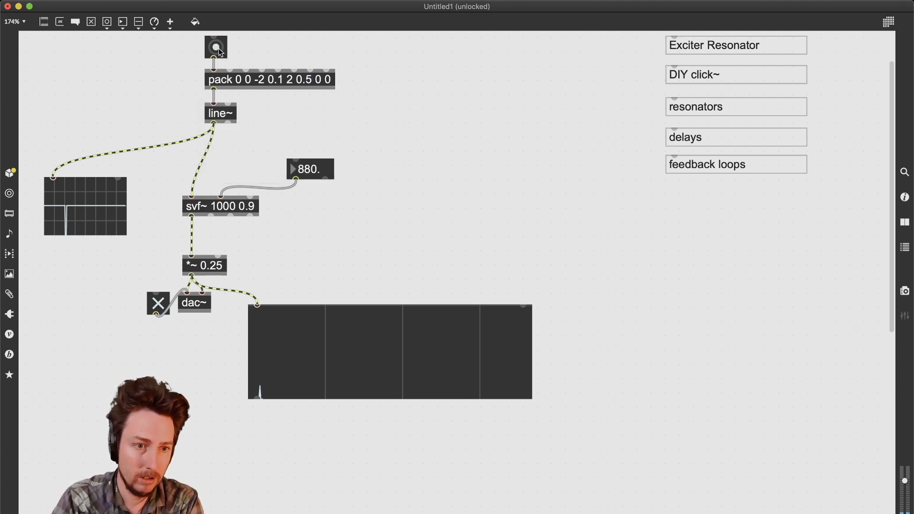
Step: Set the ramp time after the -2 in pack to 0.5
click(290, 82)
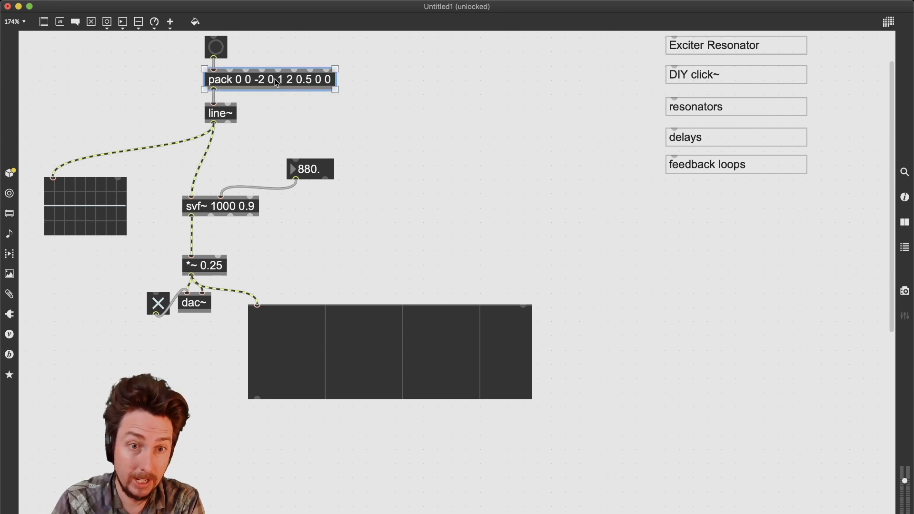
double_click(278, 82)
double_click(277, 81)
text(5)
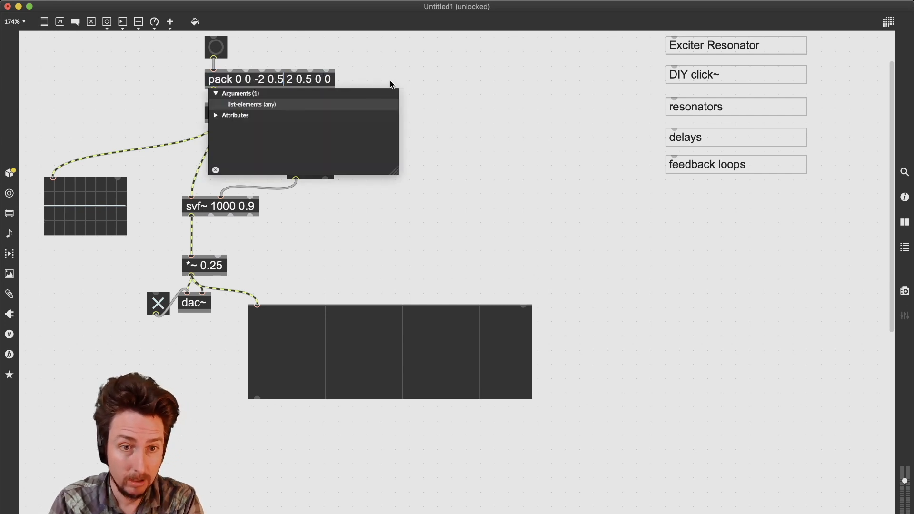
click(391, 81)
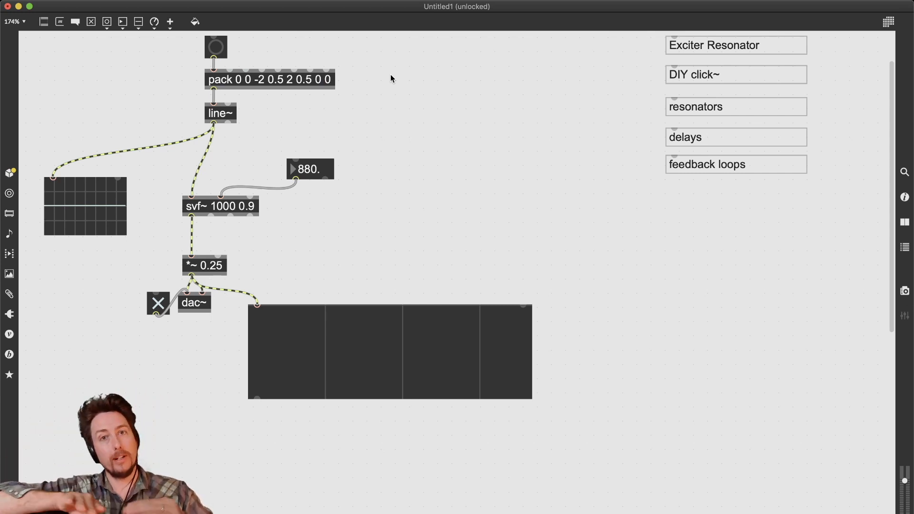
Step: Set pack's third argument to -1 and its fifth to 1, triggering the bang before and after the change
click(215, 44)
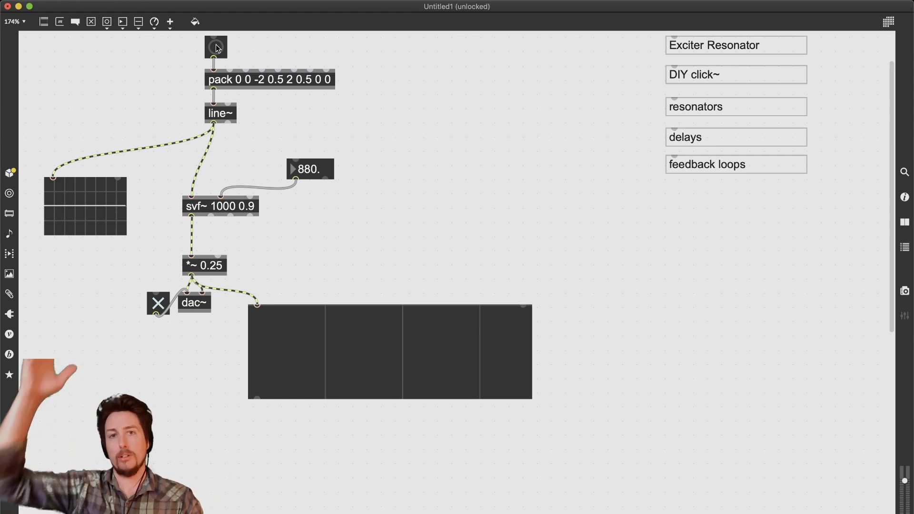
click(219, 49)
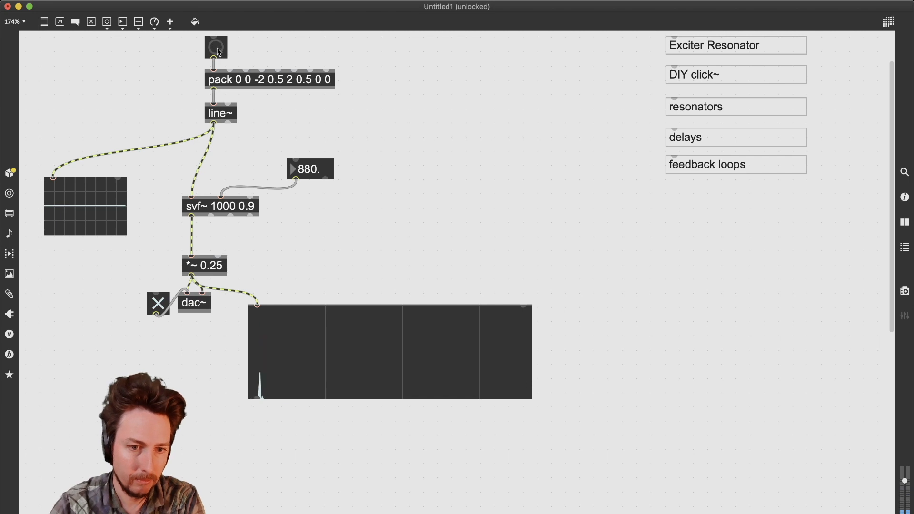
click(269, 85)
click(268, 81)
double_click(262, 79)
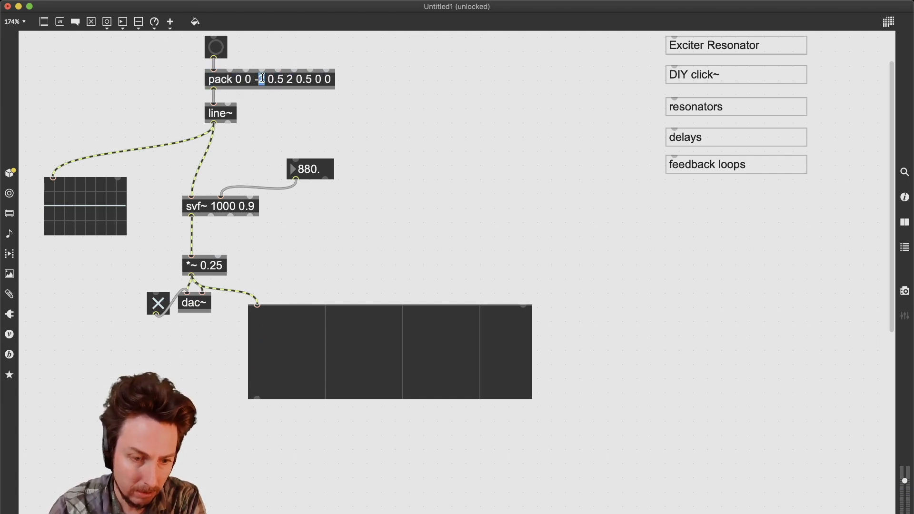
text(1)
double_click(290, 78)
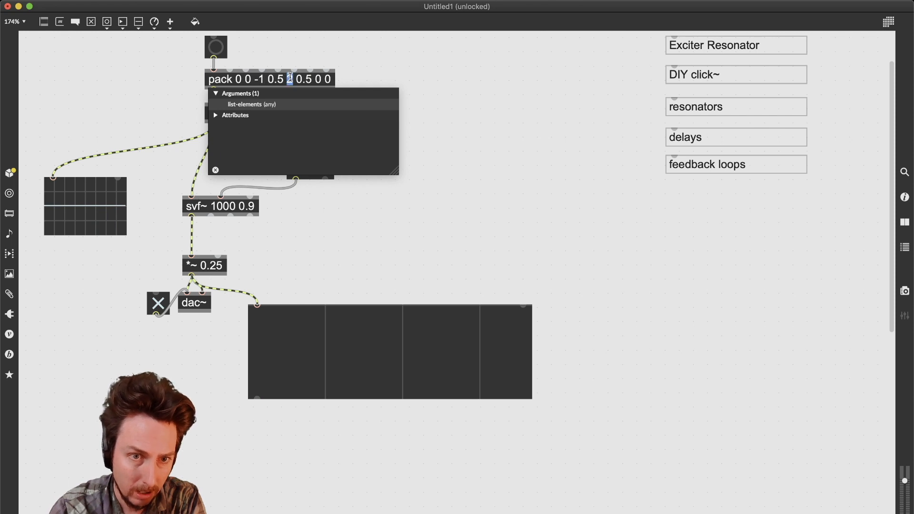
text(1)
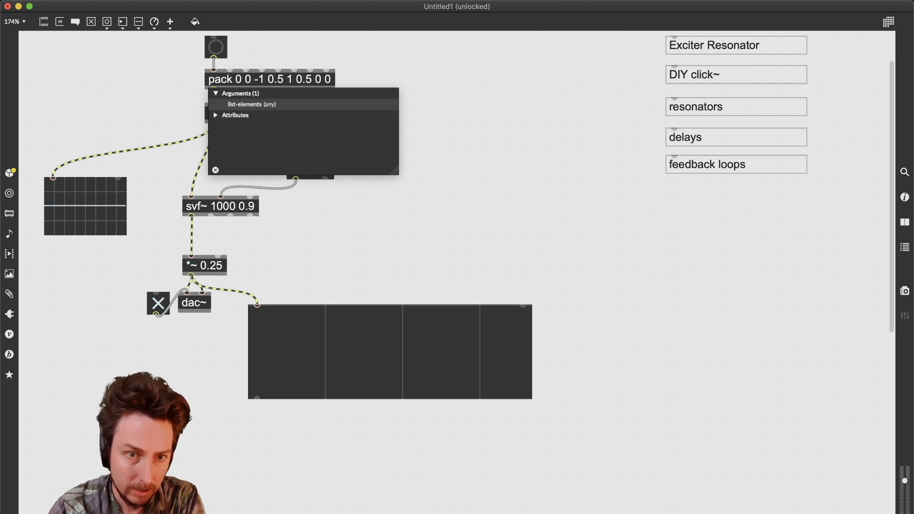
click(244, 67)
click(224, 48)
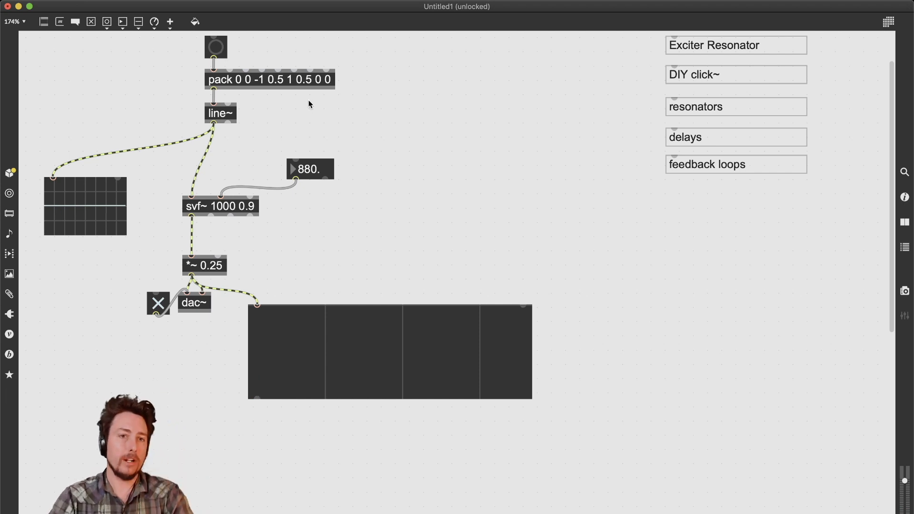
click(218, 51)
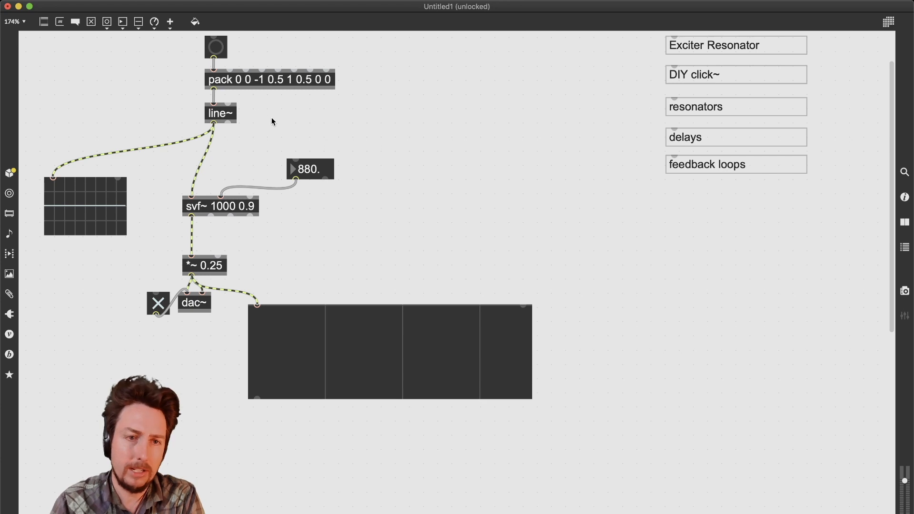
Step: Move the bang, pack and line~ chain down and connect a copy of the bang above it
drag(272, 121, 190, 49)
drag(255, 83, 253, 126)
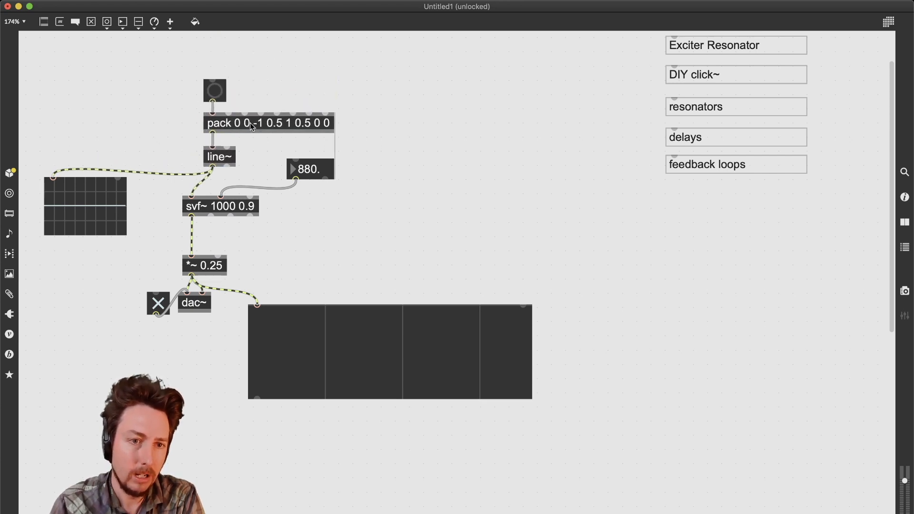
click(250, 87)
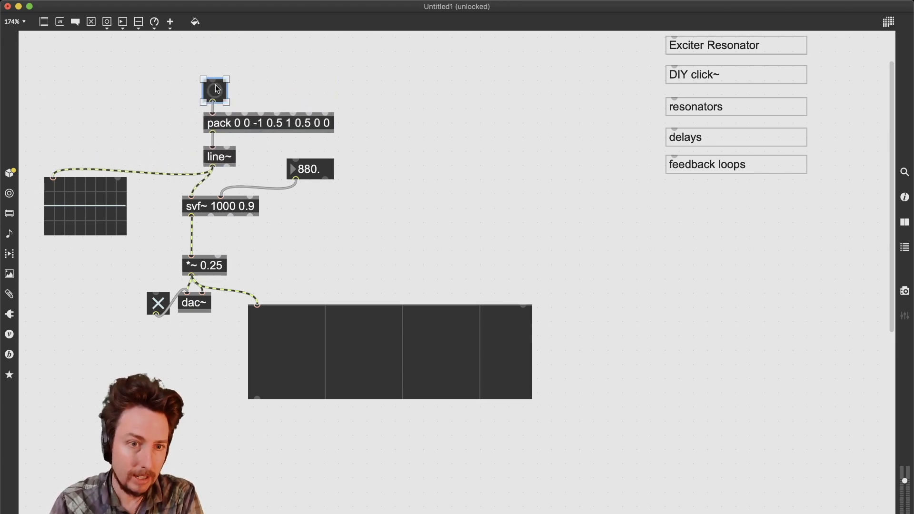
mouse_move(215, 84)
mouse_down()
mouse_move(215, 60)
mouse_move(213, 83)
mouse_up()
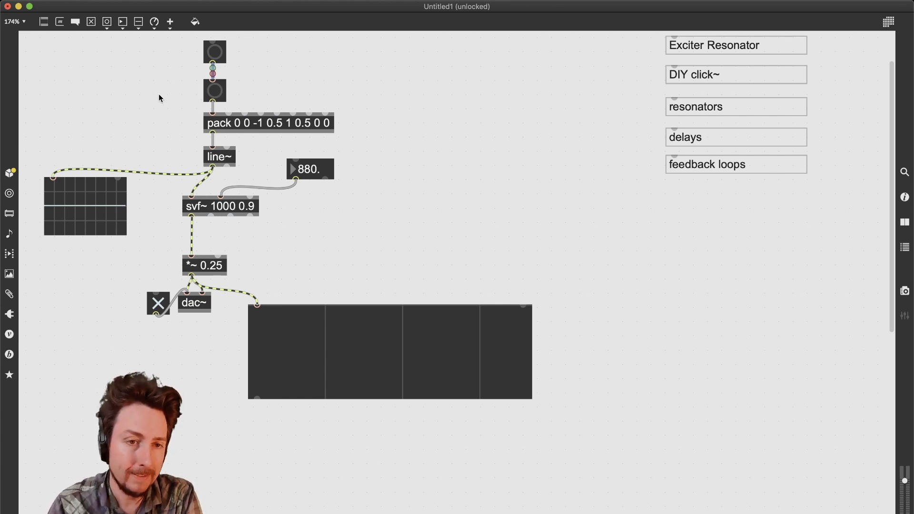
Step: Encapsulate the lower bang, pack and line~ objects into a subpatcher
drag(172, 86, 244, 154)
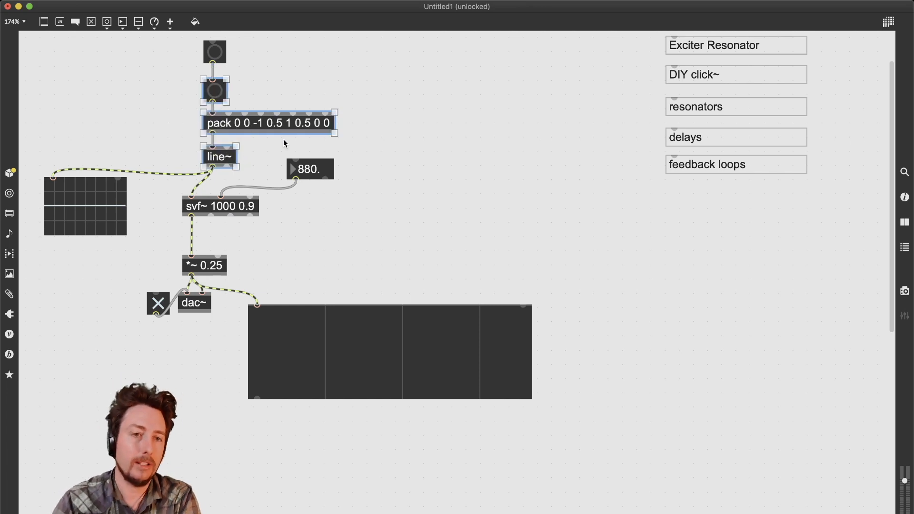
right_click(281, 125)
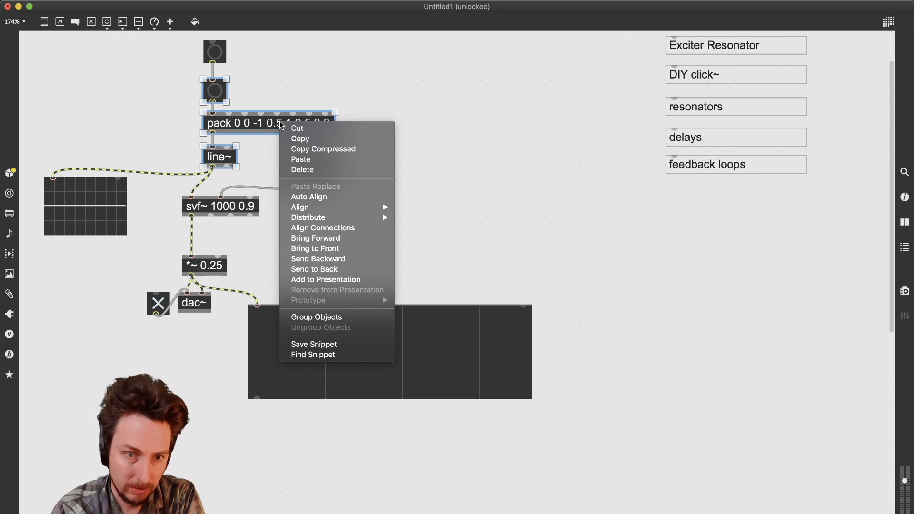
key(Escape)
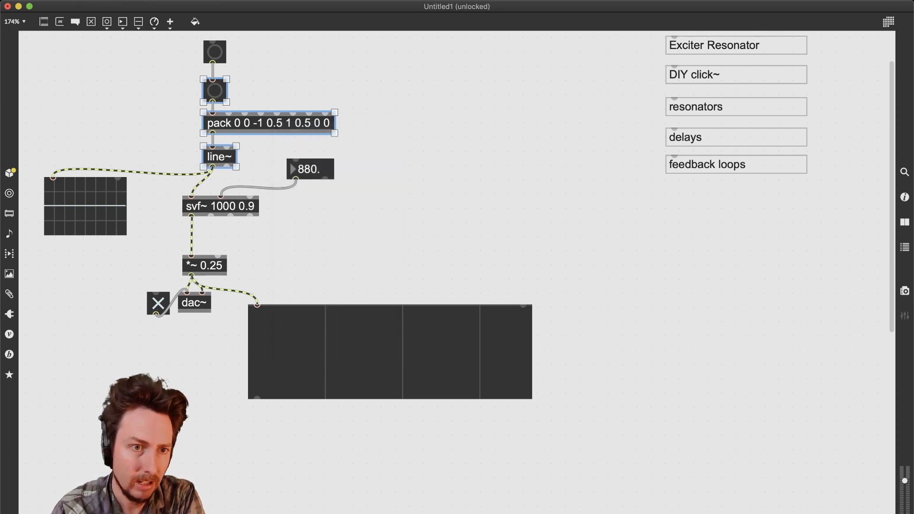
click(81, 0)
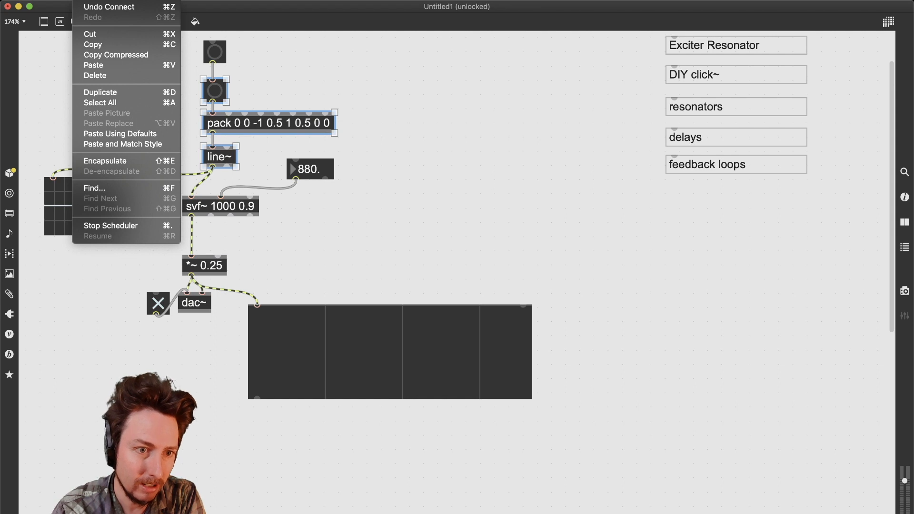
click(144, 165)
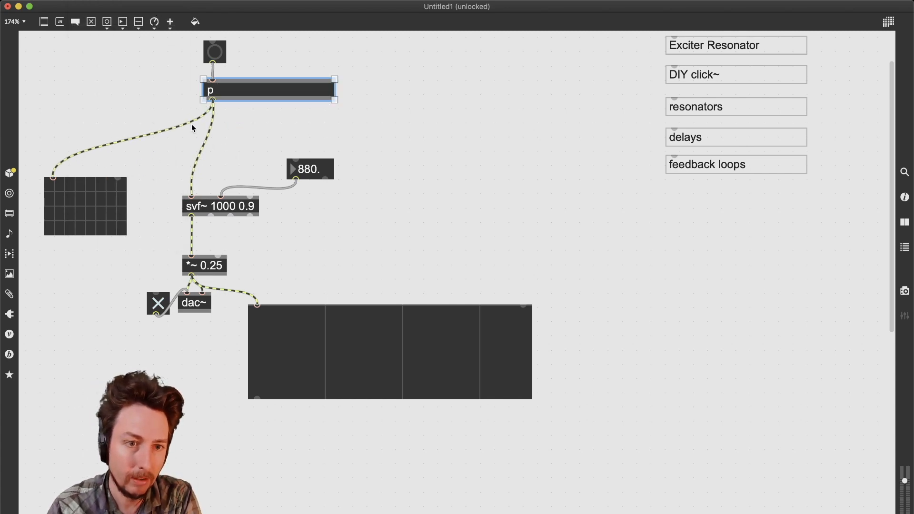
Step: Name the new subpatcher click~
double_click(252, 90)
click(252, 91)
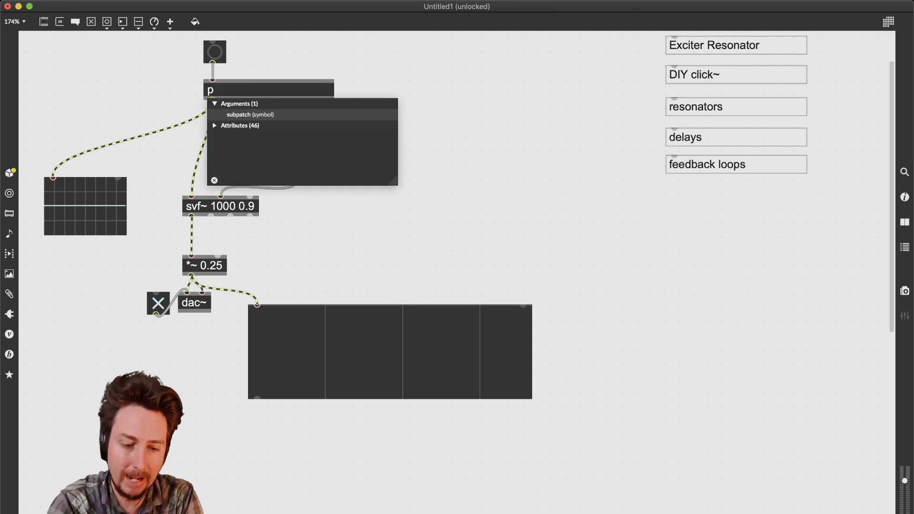
text(click)
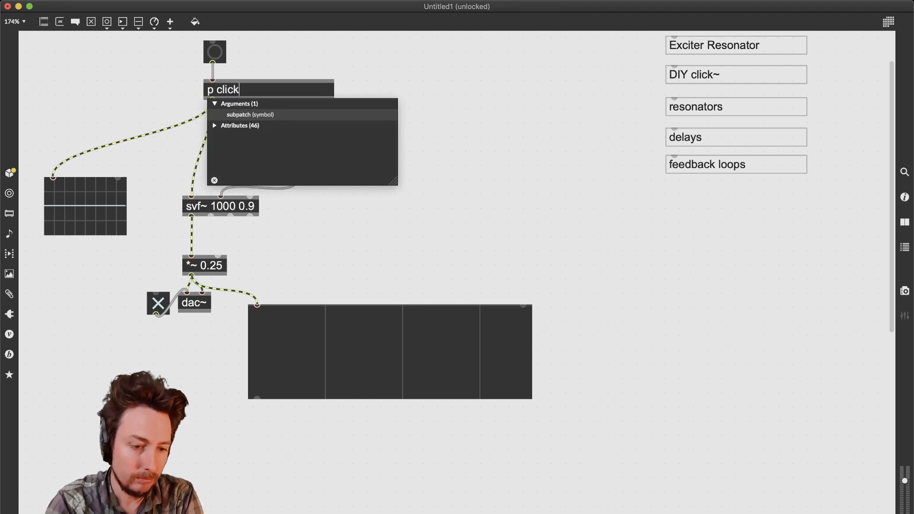
text(~)
click(279, 67)
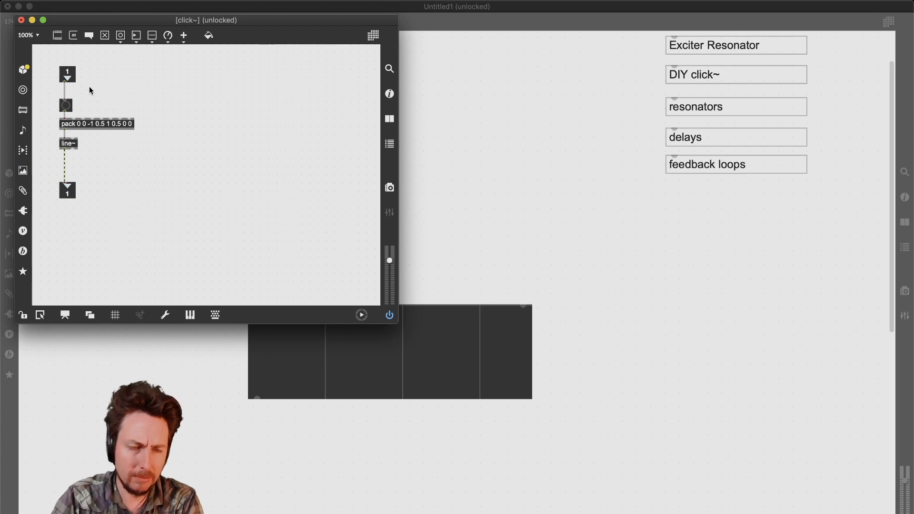
Step: Inside the click~ subpatcher, add the comment "bang" beside the inlet and "audio click" beside the outlet
key(n)
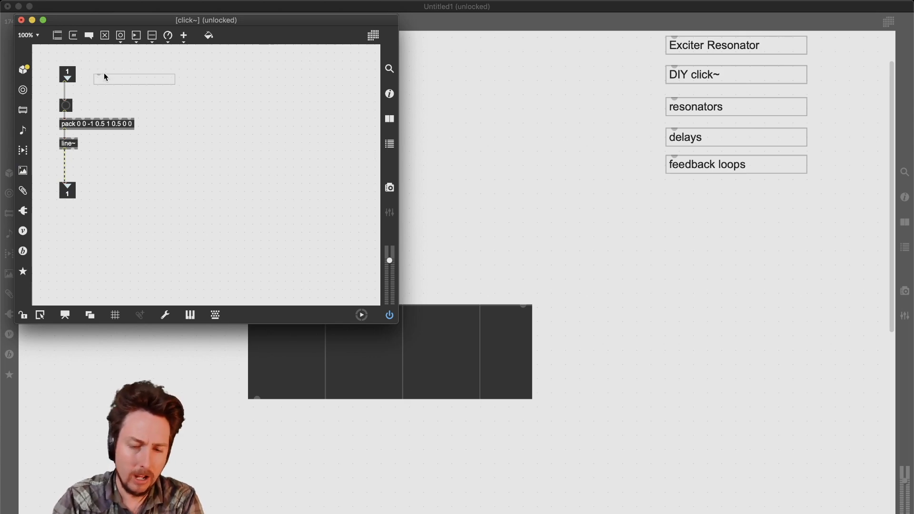
text(bang)
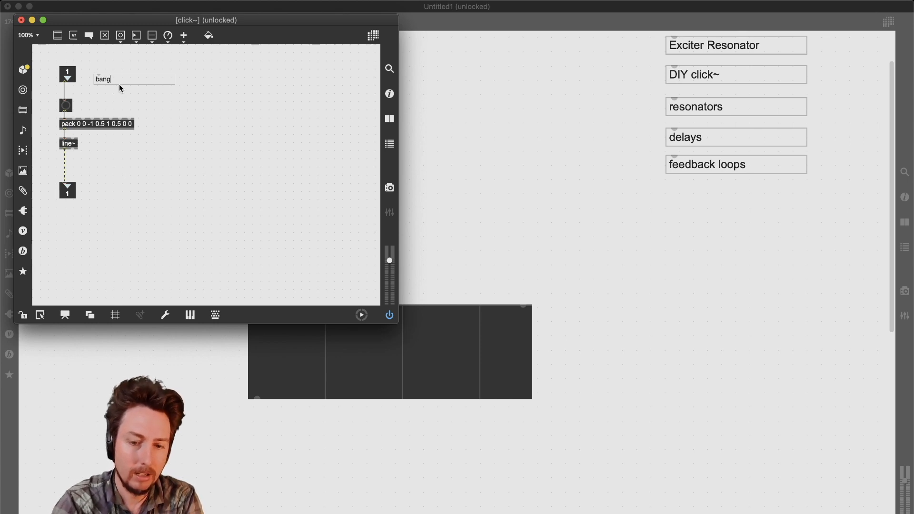
drag(105, 79, 97, 191)
double_click(98, 191)
text(ckc)
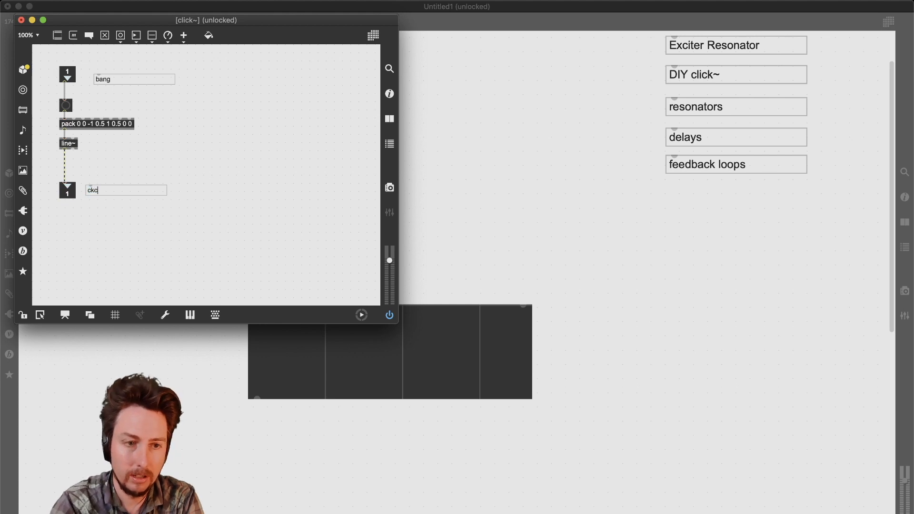
key(BackSpace)
key(BackSpace)
key(BackSpace)
text(audio click)
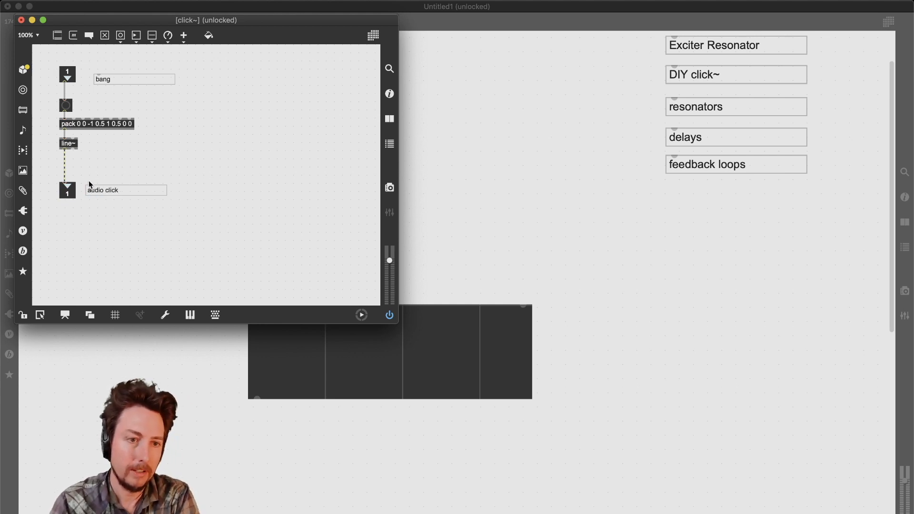
Step: Set the outlet's Comment attribute to "audio click" in its inspector and close the inspector
click(72, 191)
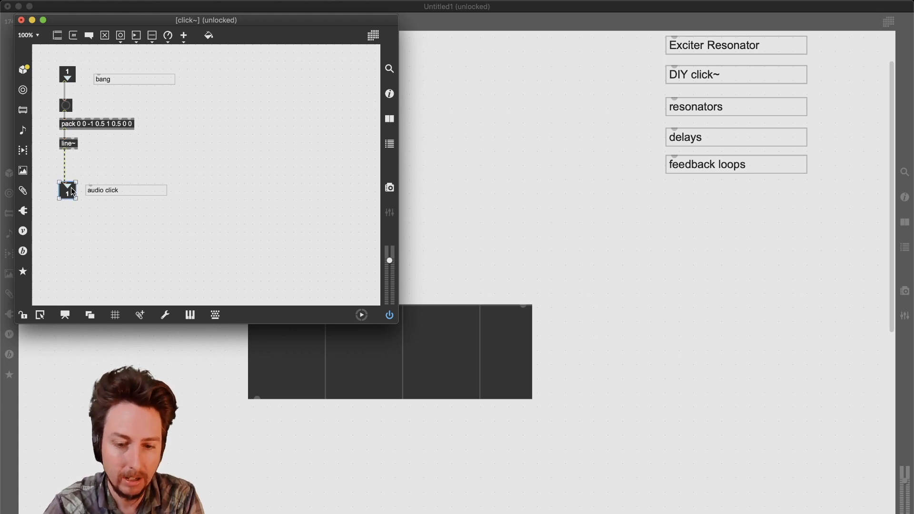
key(super+i)
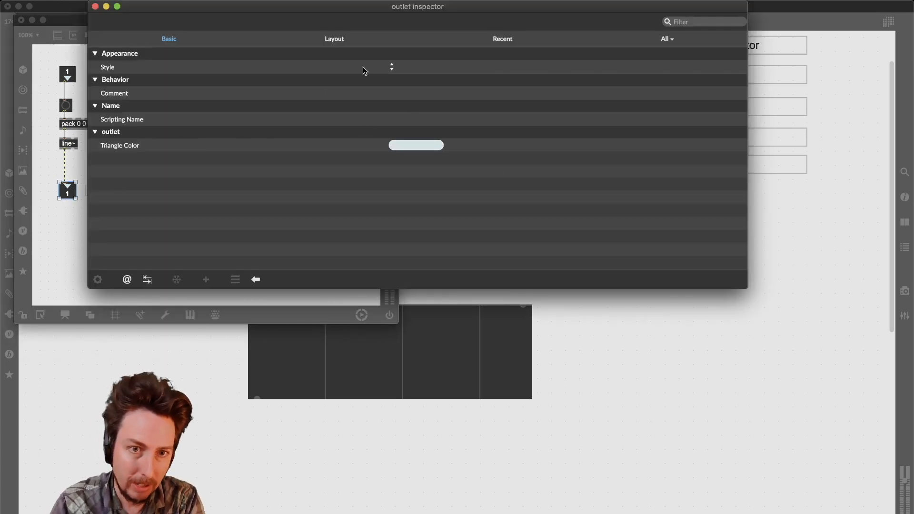
drag(366, 13, 356, 67)
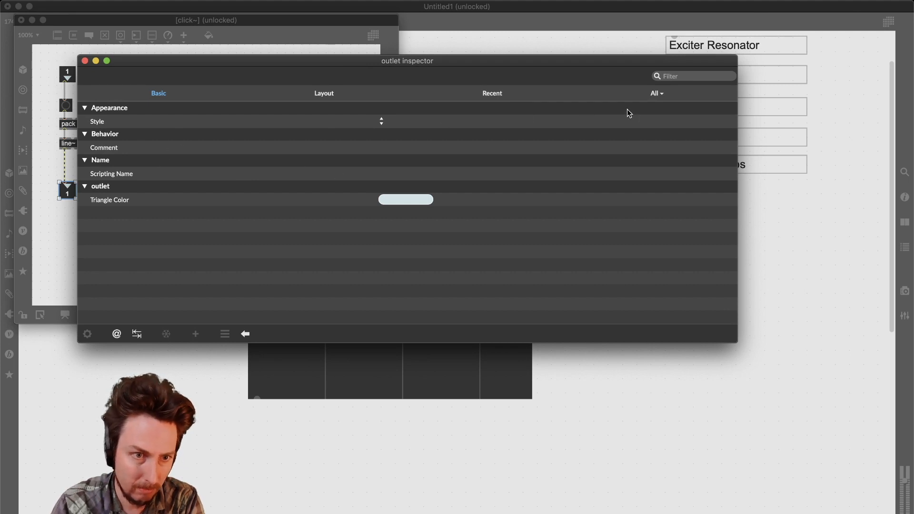
click(284, 150)
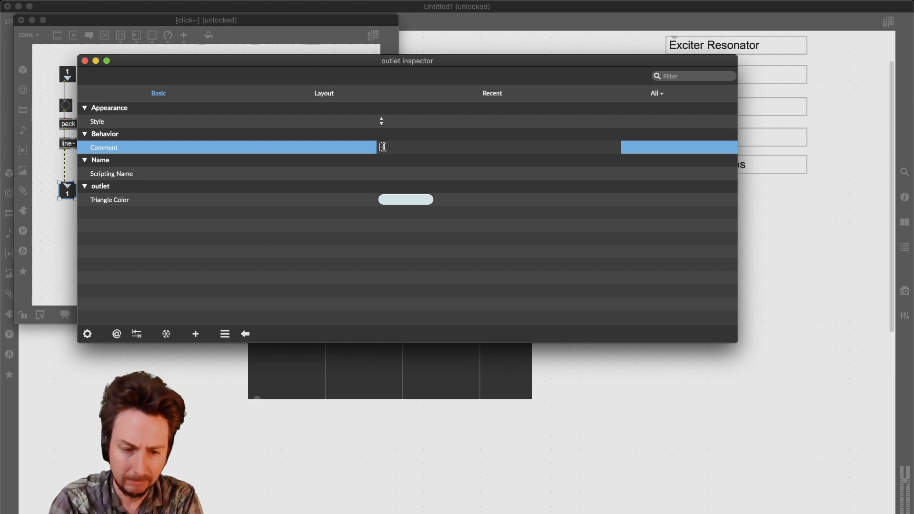
text(click)
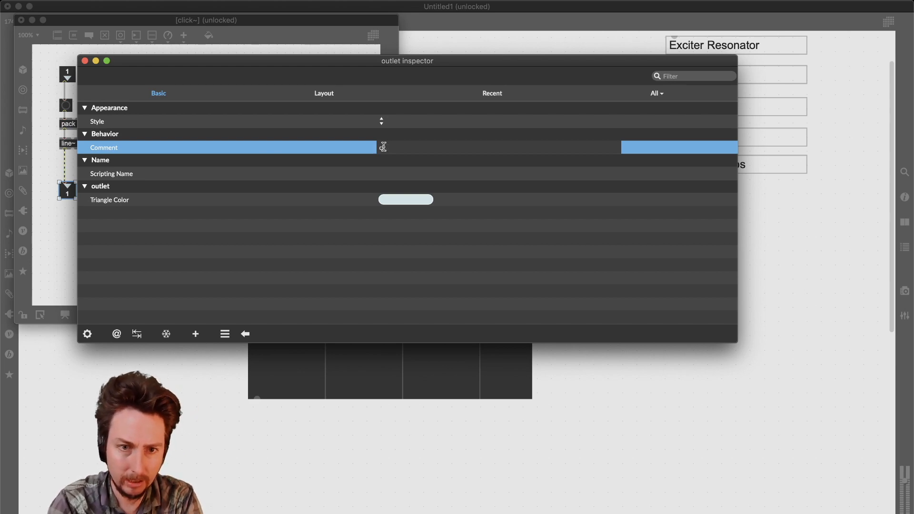
text(udio clic)
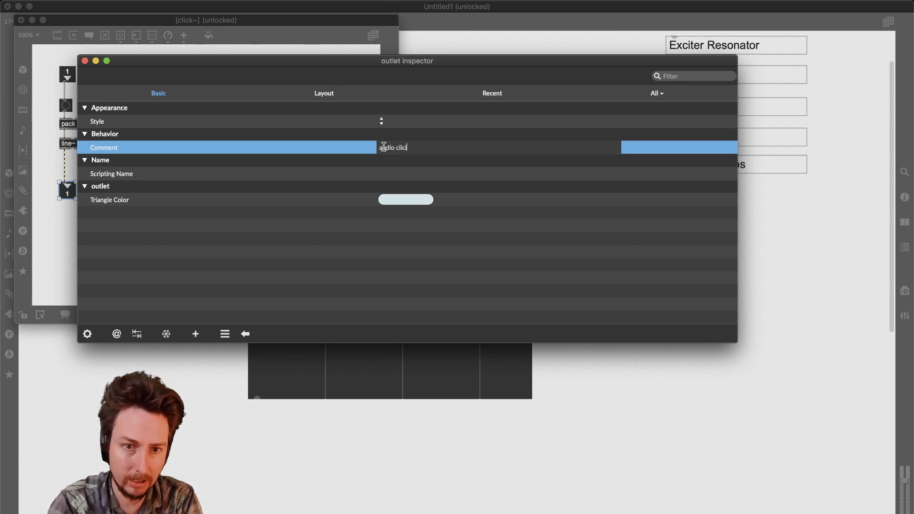
text(k)
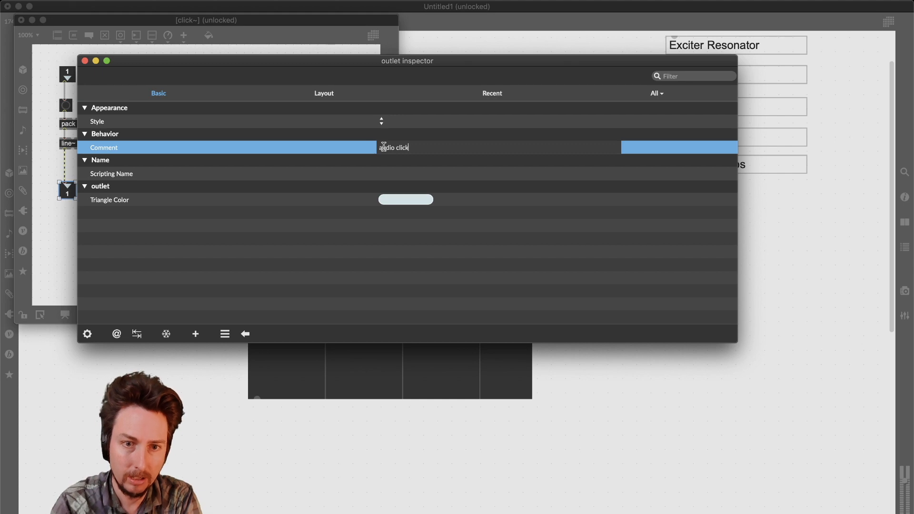
click(84, 61)
click(67, 69)
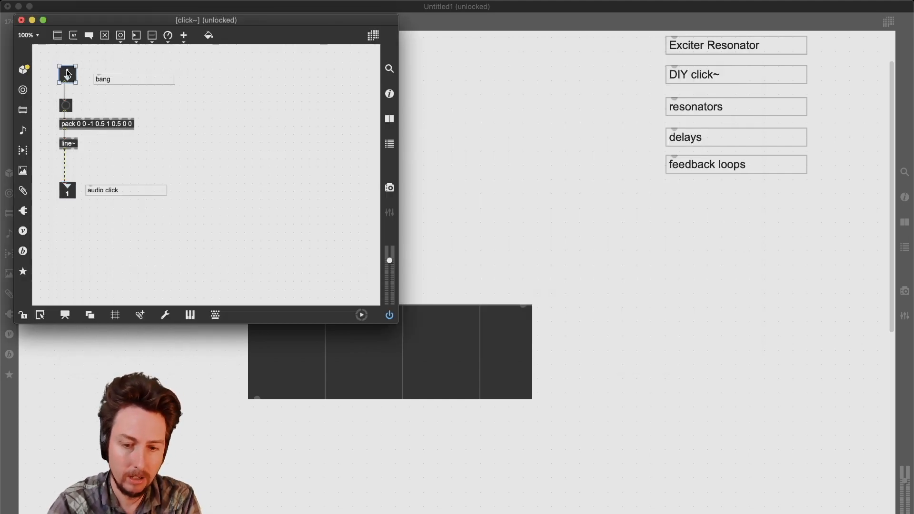
key(BackSpace)
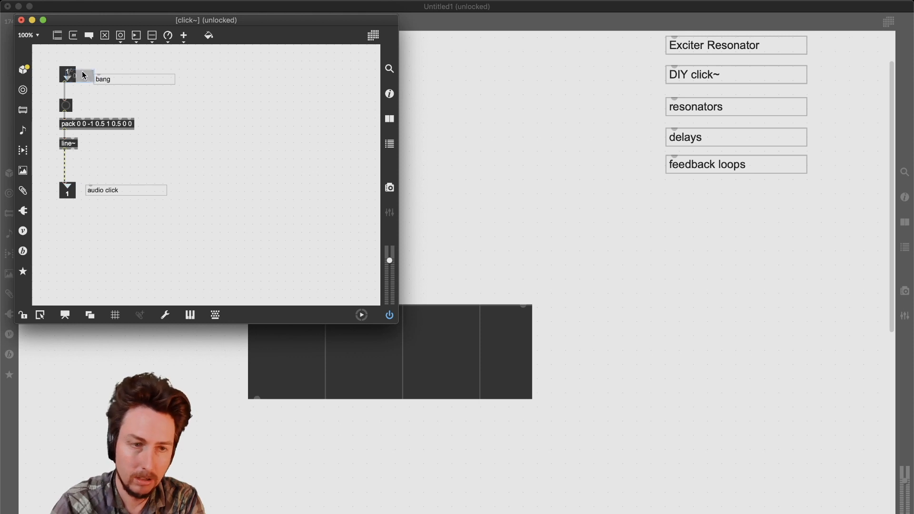
click(70, 70)
key(i)
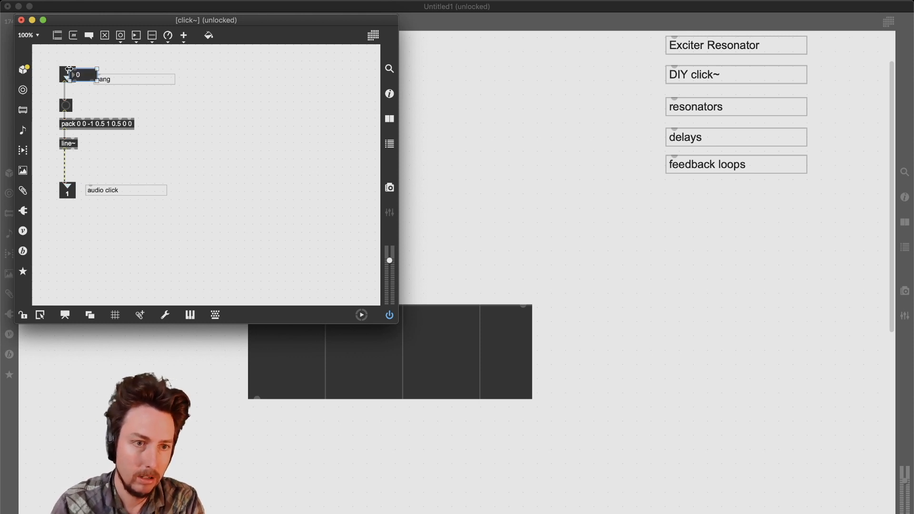
key(BackSpace)
Step: Set the inlet's Comment attribute to "bang to trigger click" in its inspector
click(75, 79)
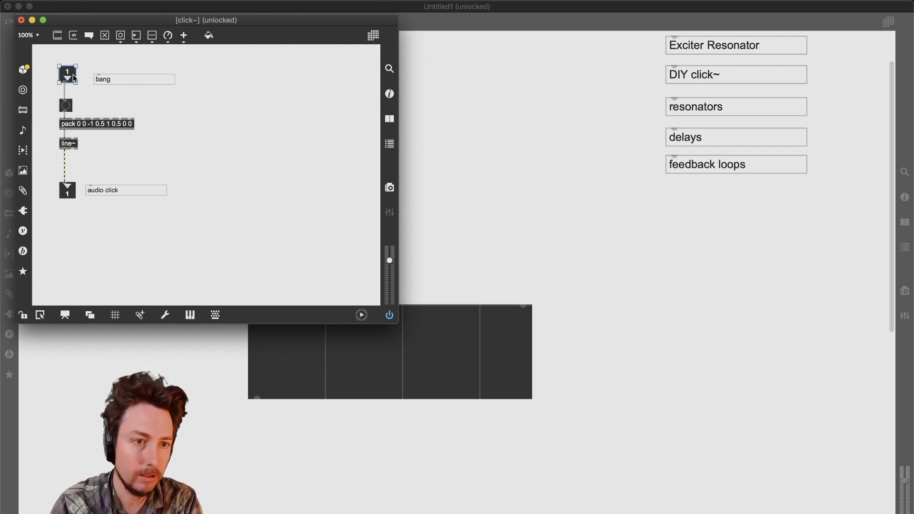
key(super+i)
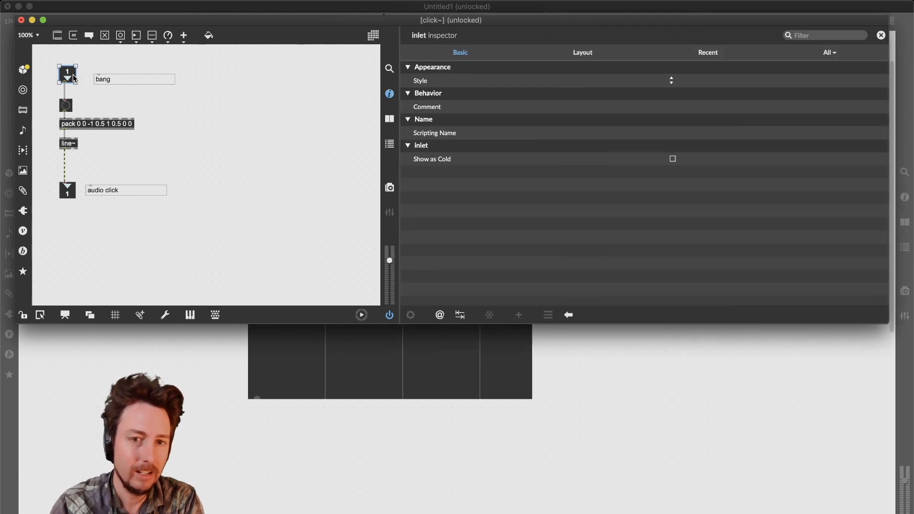
click(681, 107)
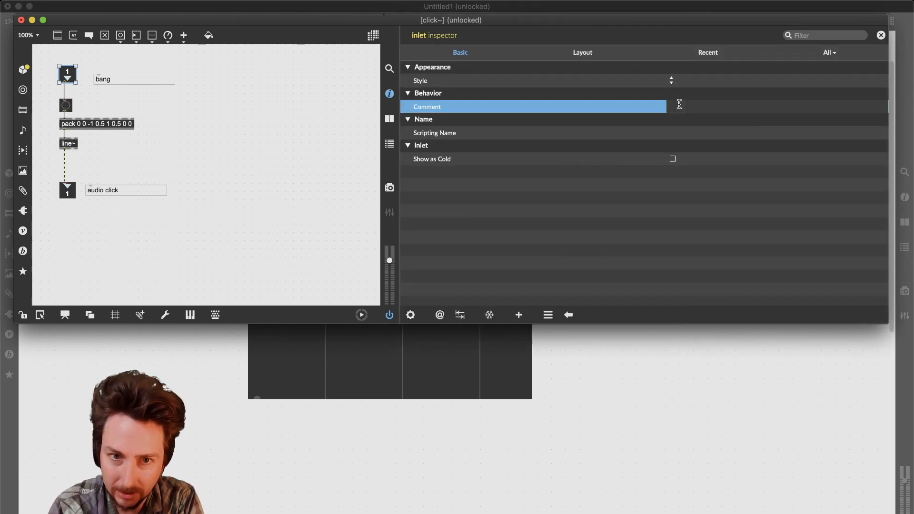
text(ba)
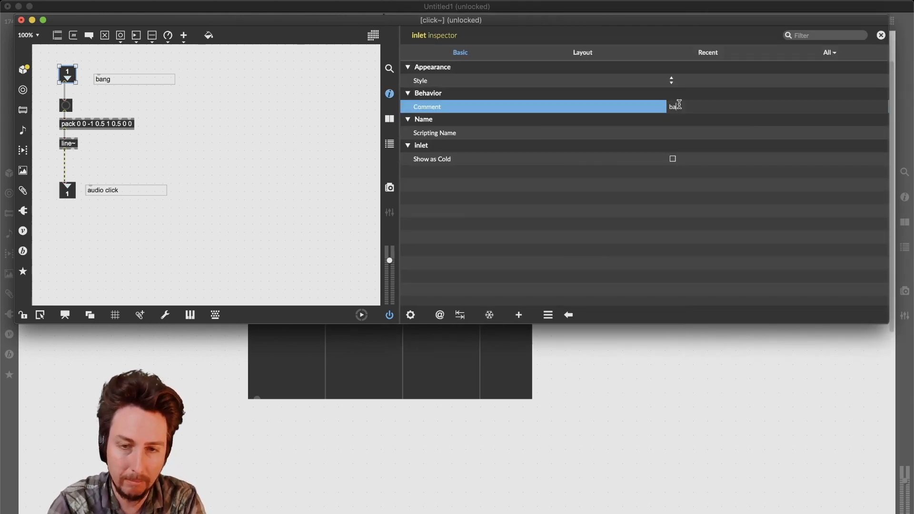
text(ng to trigger click)
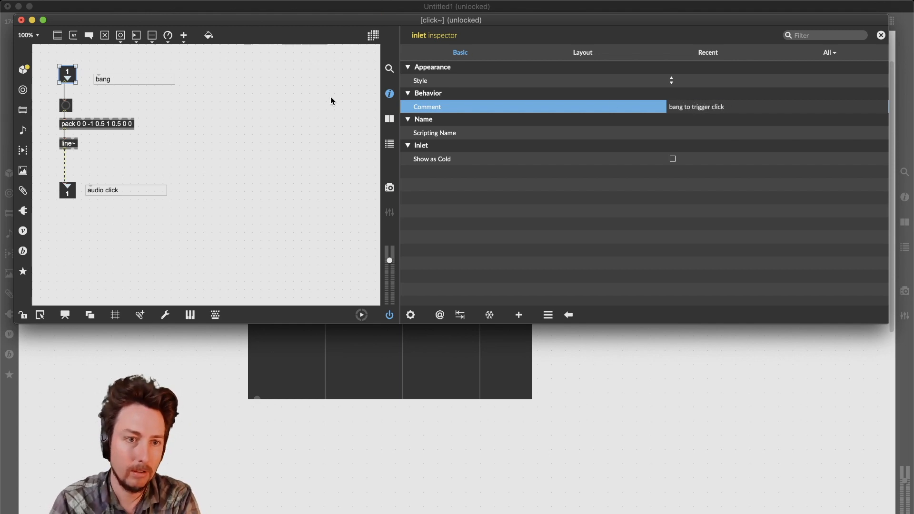
click(352, 104)
Step: Move the "bang" comment right beside the inlet, and return to the main patch to trigger the click~ subpatcher
drag(127, 81, 110, 75)
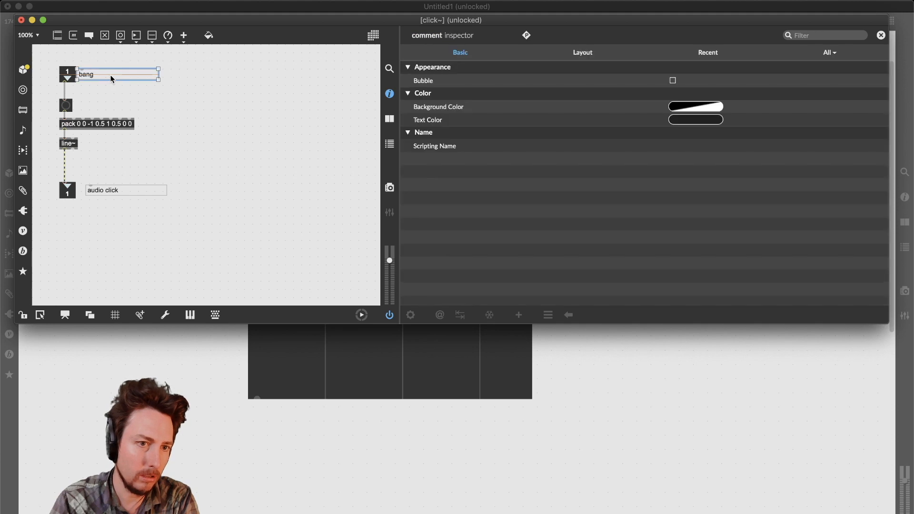
click(152, 98)
click(21, 20)
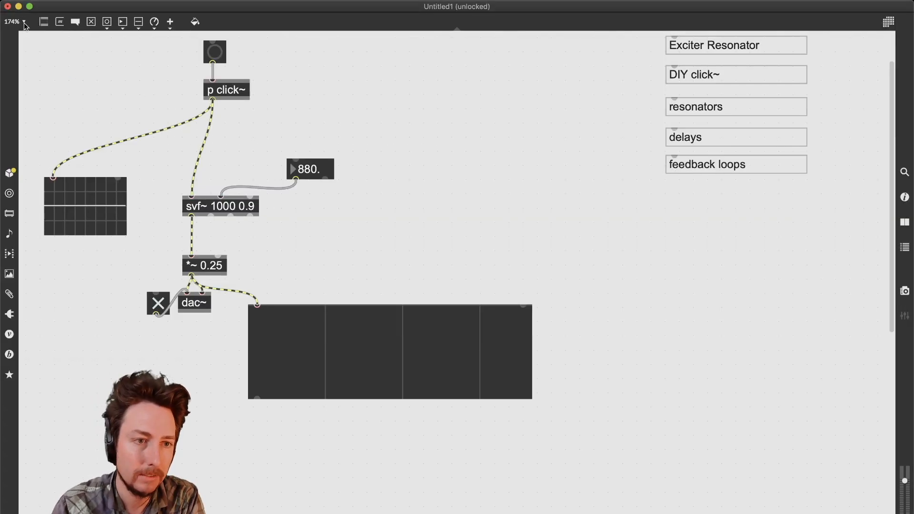
super+click(214, 55)
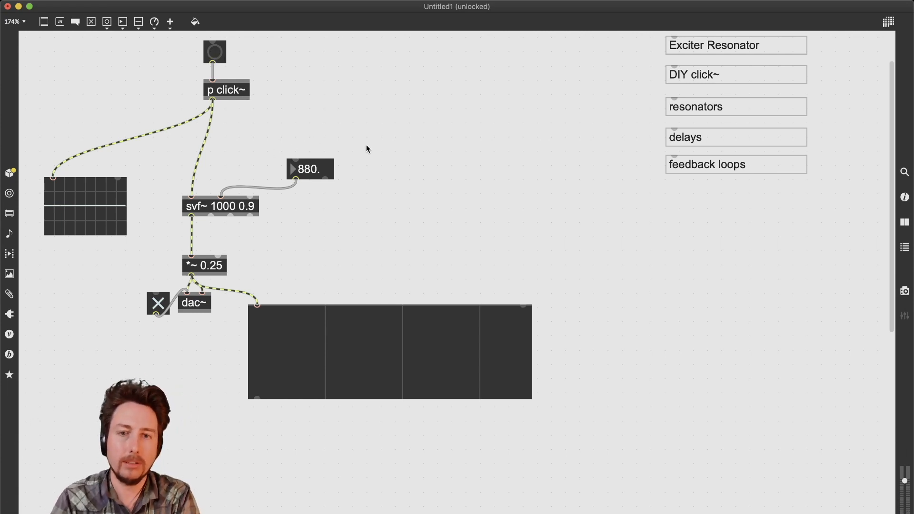
Step: Delete the svf~ 1000 0.9 resonator together with its frequency number box
drag(360, 124, 229, 221)
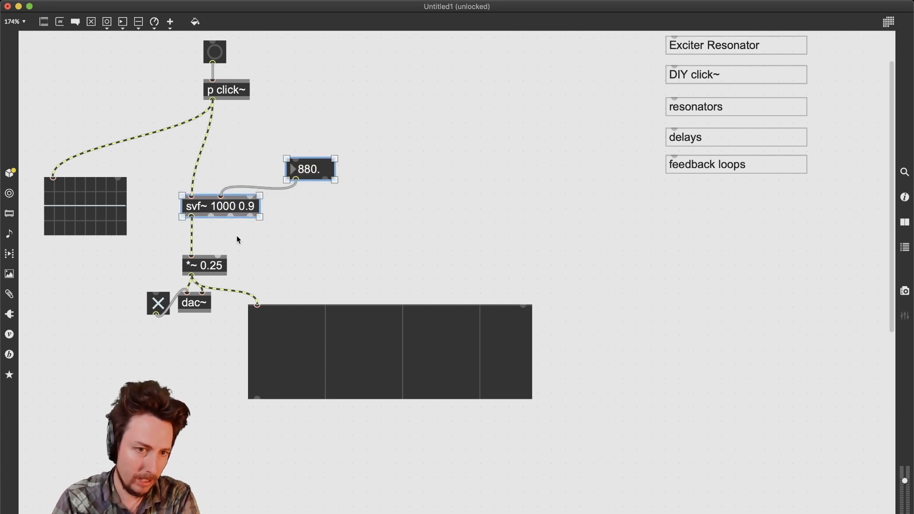
drag(233, 159, 318, 209)
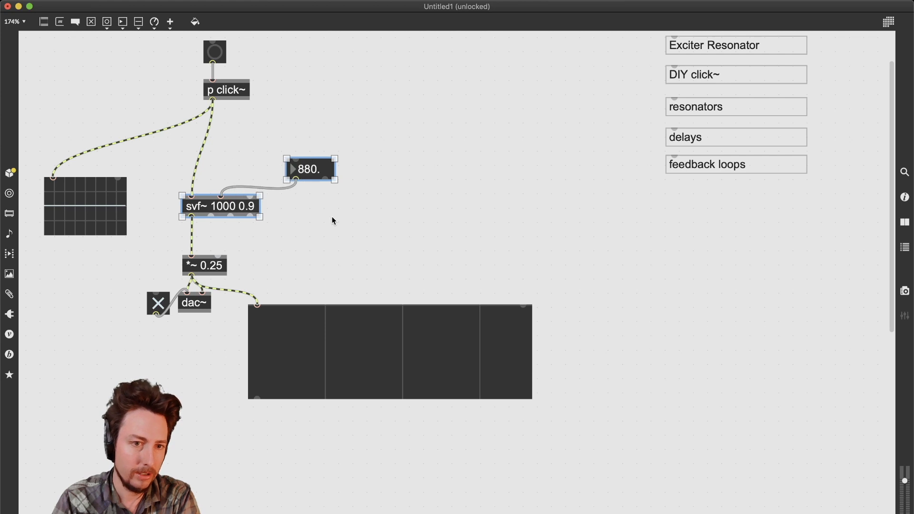
click(333, 220)
drag(228, 158, 327, 217)
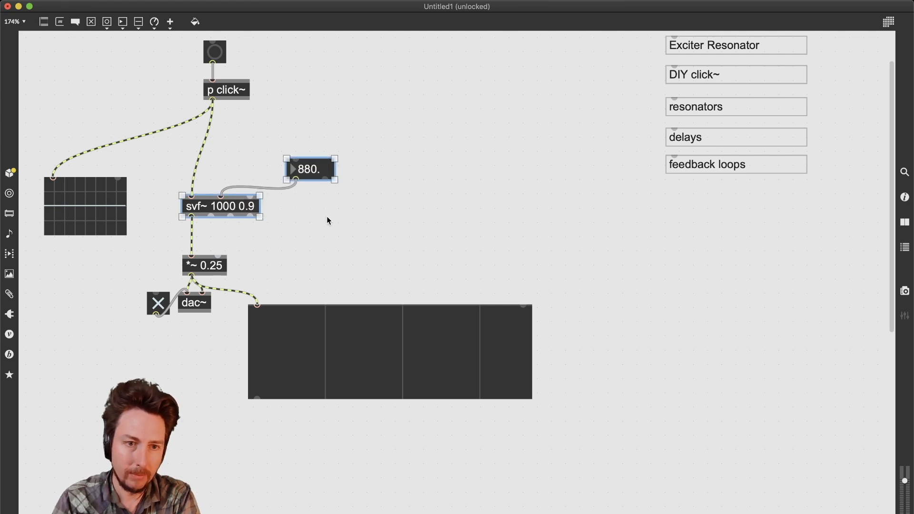
drag(239, 206, 240, 185)
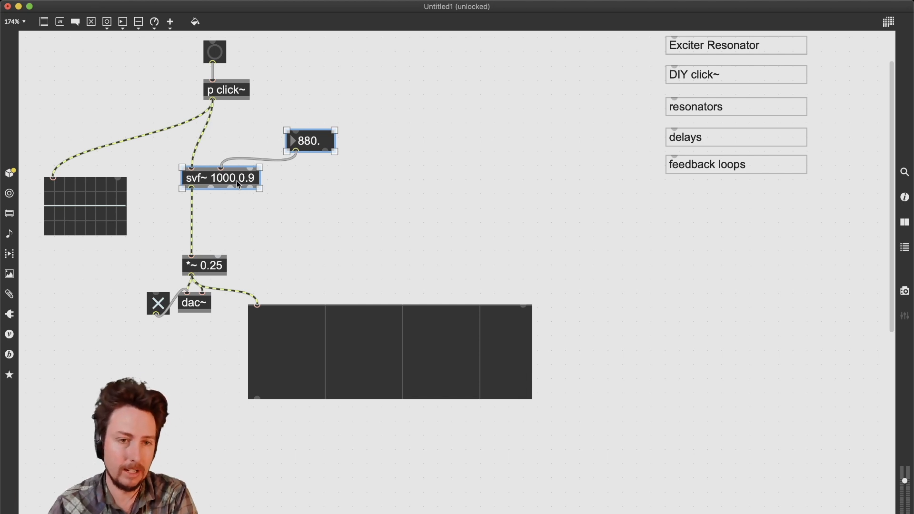
drag(353, 204, 241, 140)
key(BackSpace)
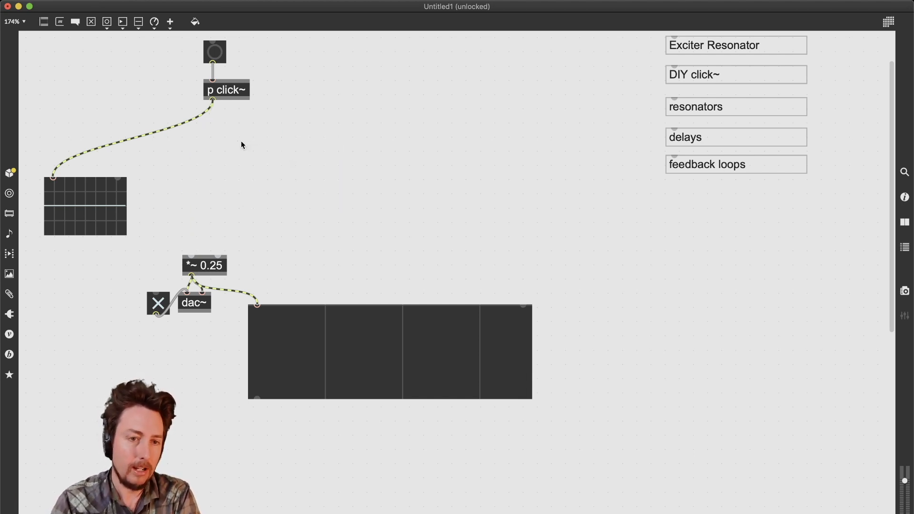
Step: Add a lores~ object between p click~ and *~ 0.25
text(nlo)
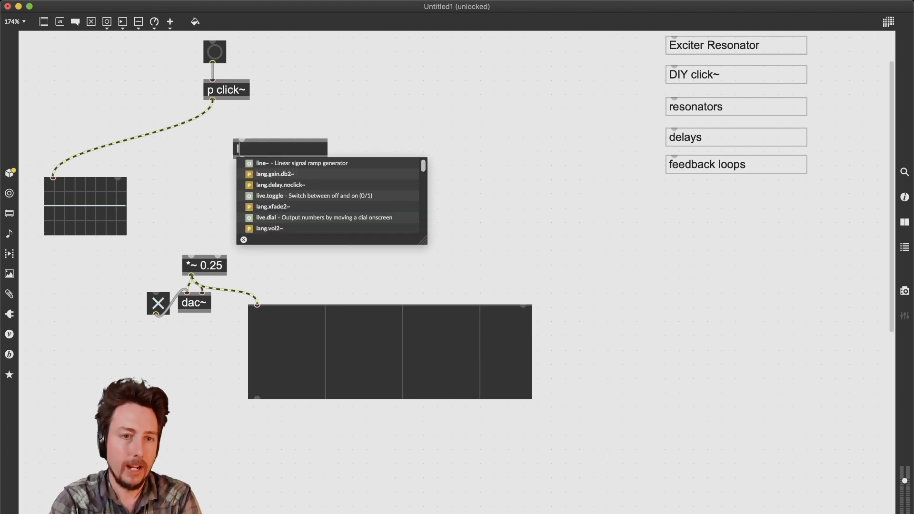
text(res~)
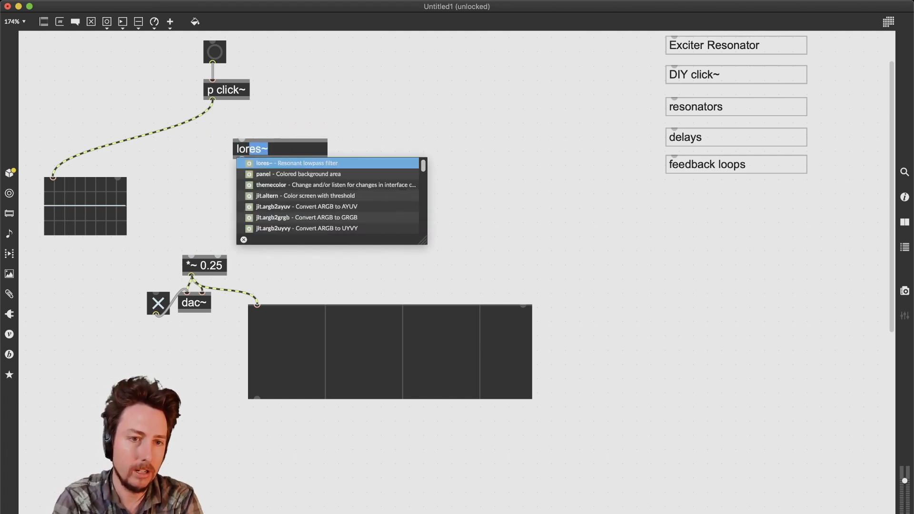
key(Return)
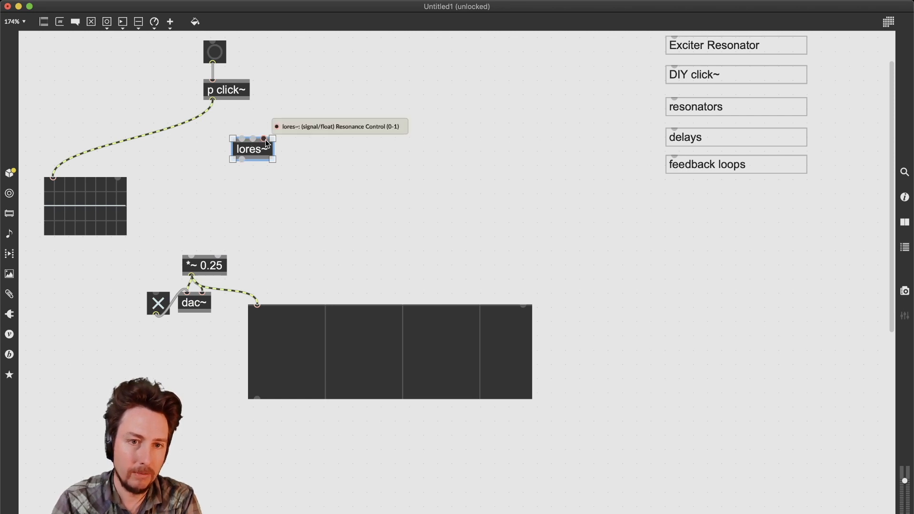
drag(267, 144, 242, 171)
Step: Add float number boxes wired to the cutoff and resonance inlets of lores~, stack them above it and widen the cutoff box
key(f)
key(BackSpace)
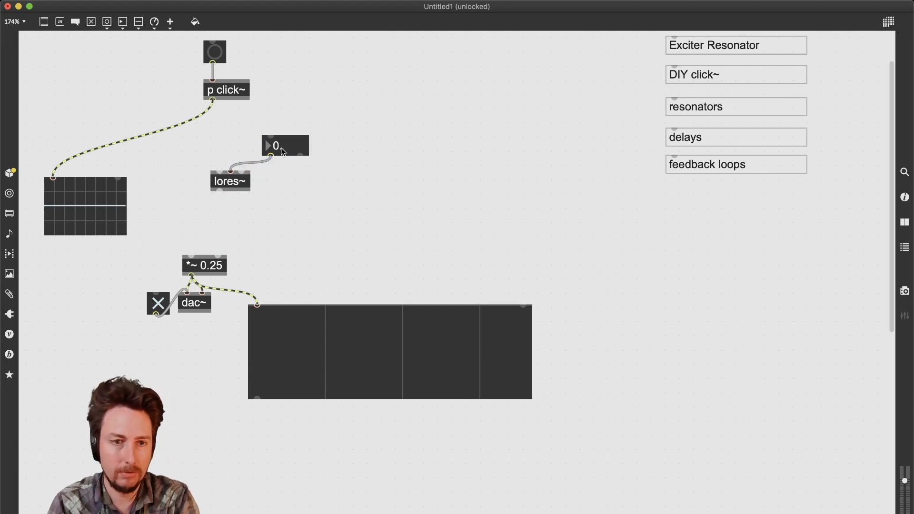
alt+drag(281, 144, 276, 126)
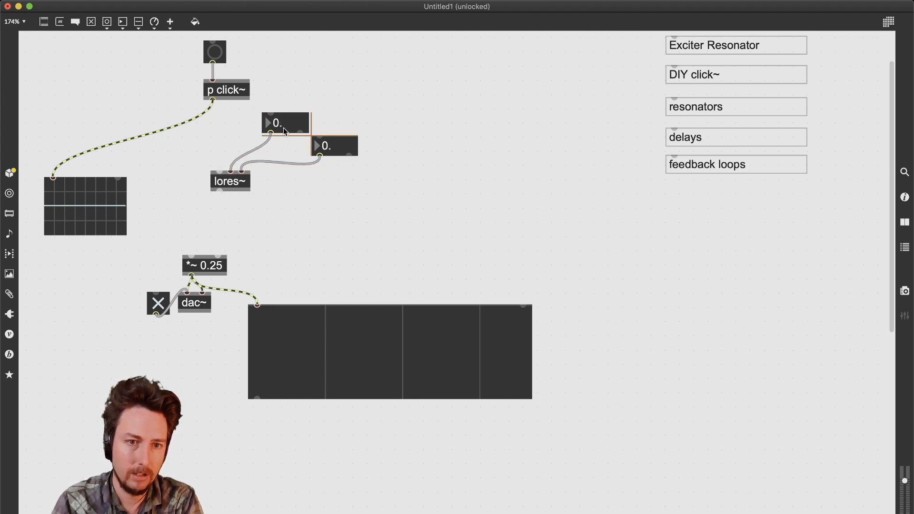
mouse_move(341, 145)
mouse_down()
mouse_move(301, 147)
mouse_move(331, 134)
mouse_up()
click(307, 131)
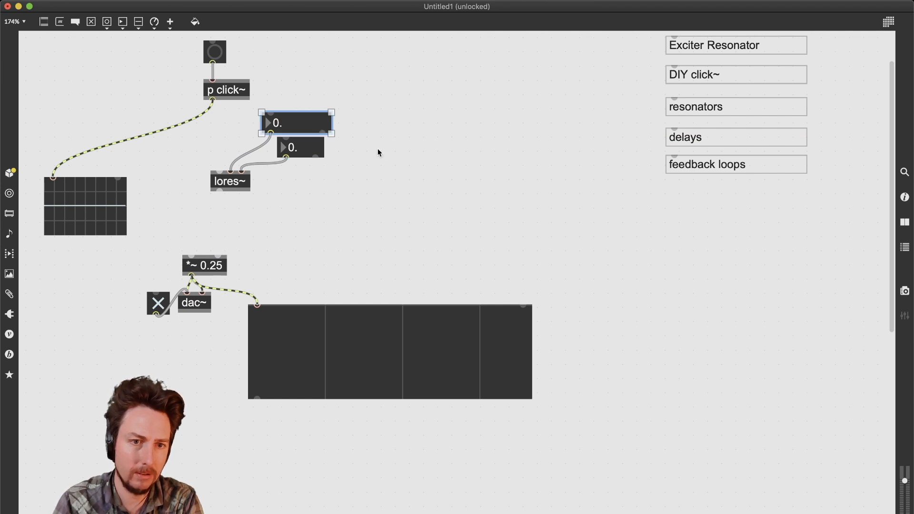
click(379, 149)
Step: Connect the p click~ output to the lores~ signal inlet and the lores~ output to *~ 0.25
drag(215, 147, 193, 257)
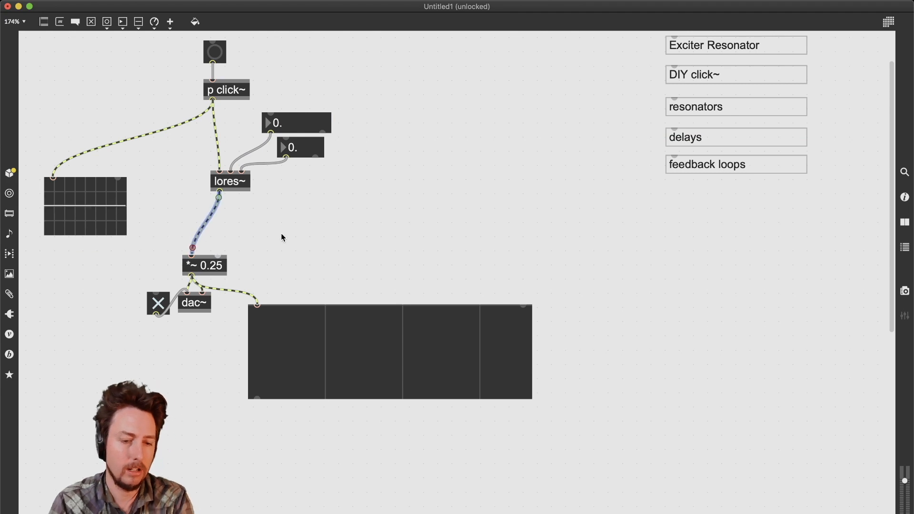
key(super+e)
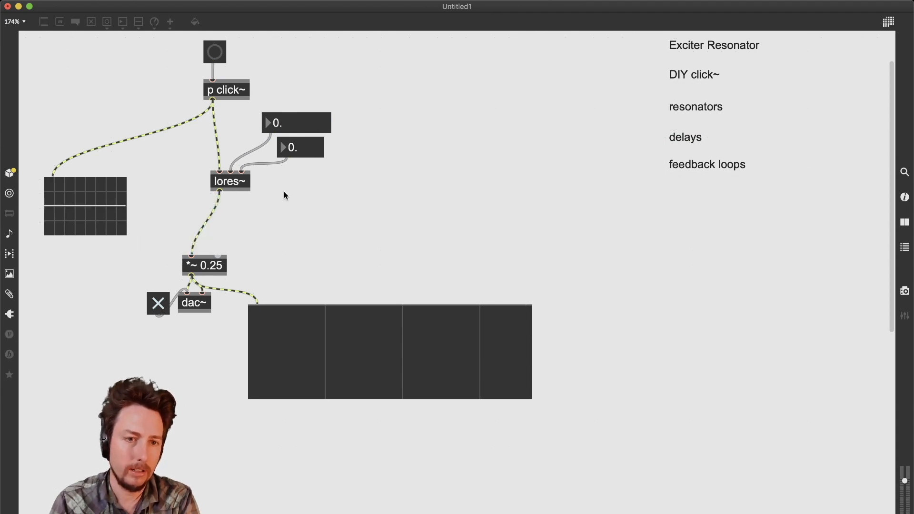
key(super+e)
Step: Give lores~ the arguments 100 for cutoff and 0.9 for resonance
double_click(241, 181)
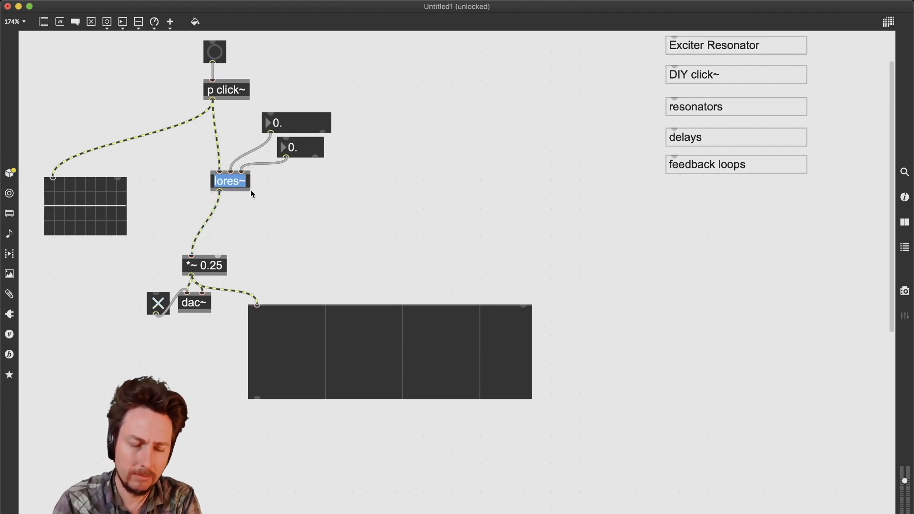
key(Right)
text(100)
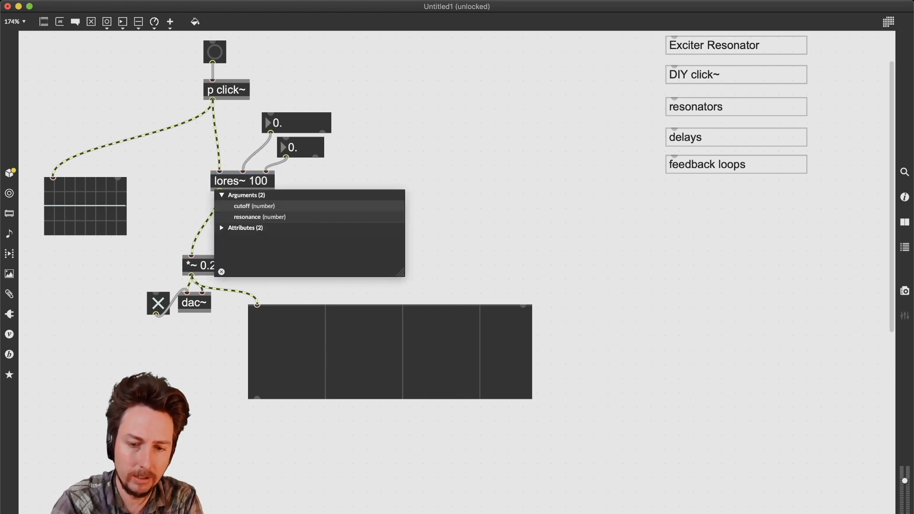
text( 0.)
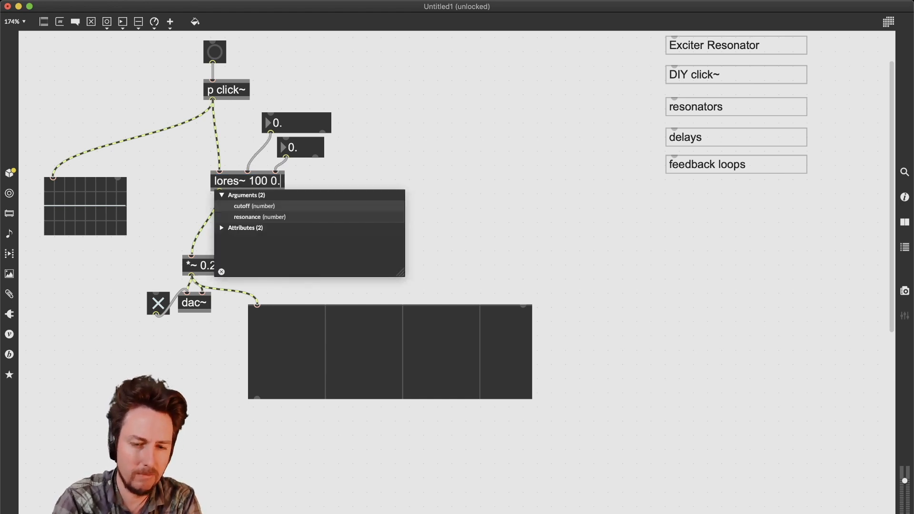
text(9)
click(393, 100)
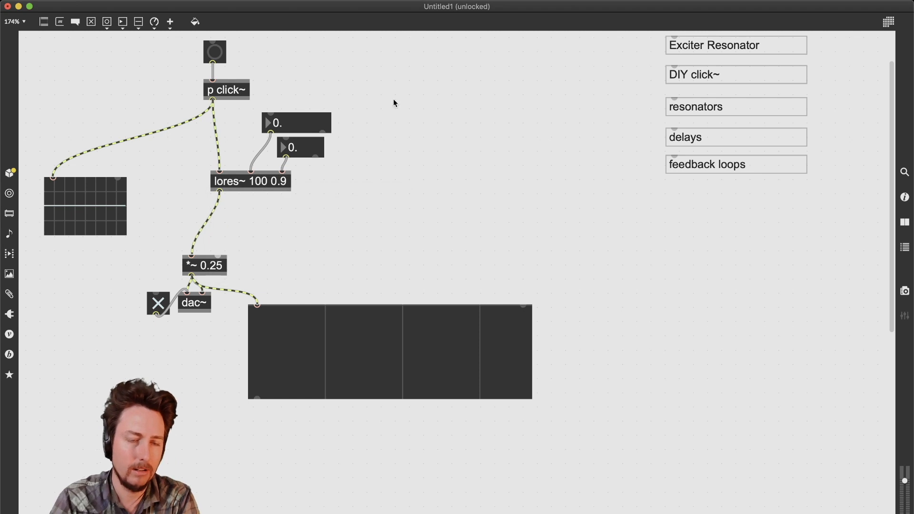
Step: Trigger the click, set the lores~ cutoff number box to 398 and trigger the click again
super+click(218, 53)
super+click(217, 52)
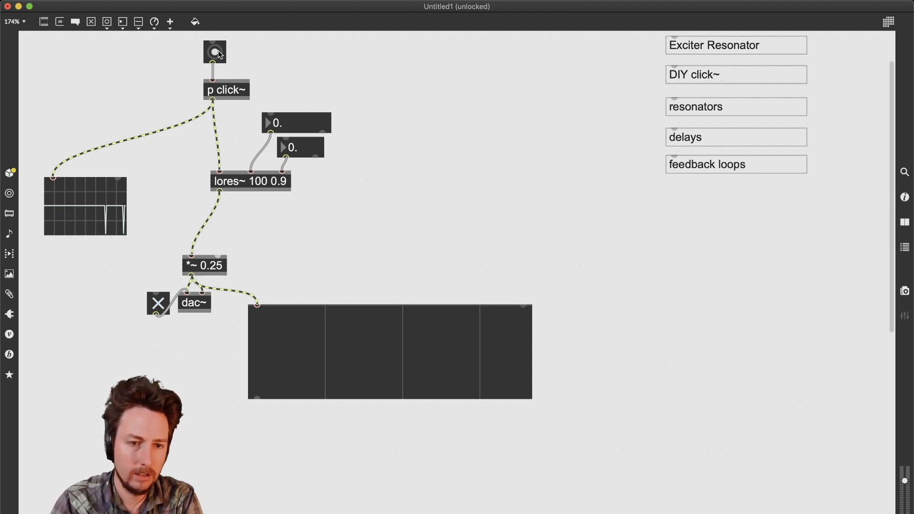
drag(279, 125, 279, 12)
super+click(215, 52)
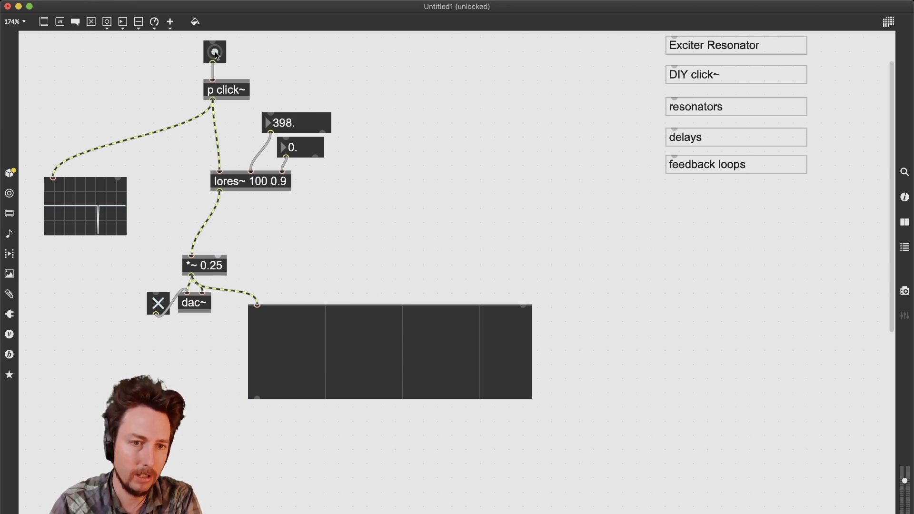
Step: Lock the patch, set the lores~ resonance number box to 0.99 and trigger the click
mouse_move(306, 146)
mouse_down()
mouse_move(306, 81)
mouse_move(306, 155)
mouse_up()
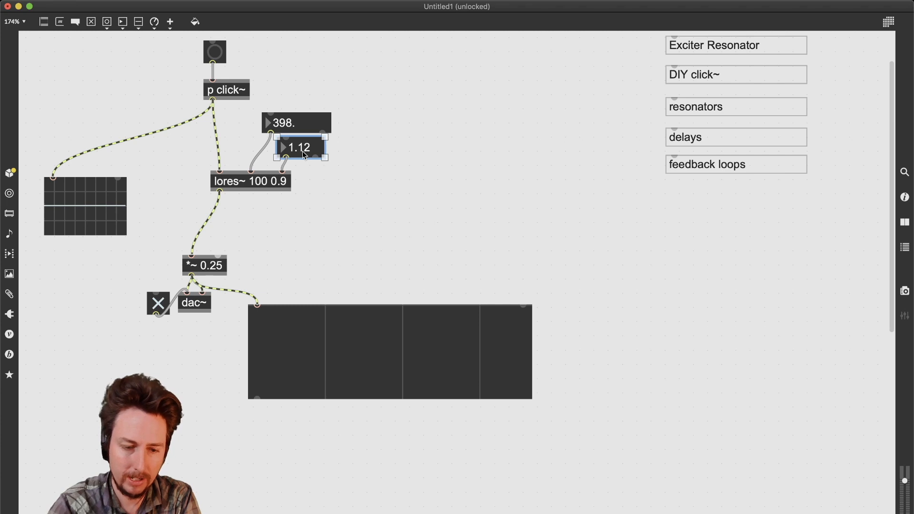
key(super+e)
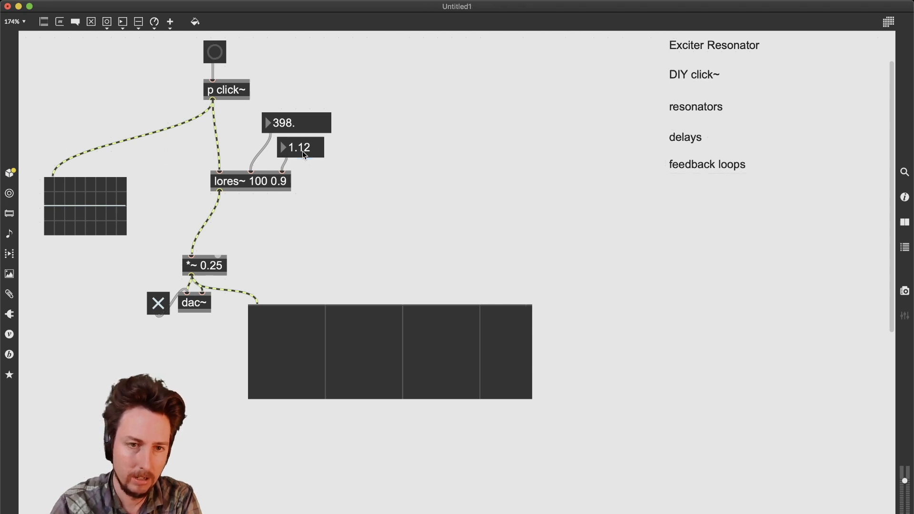
click(302, 150)
text(0.99)
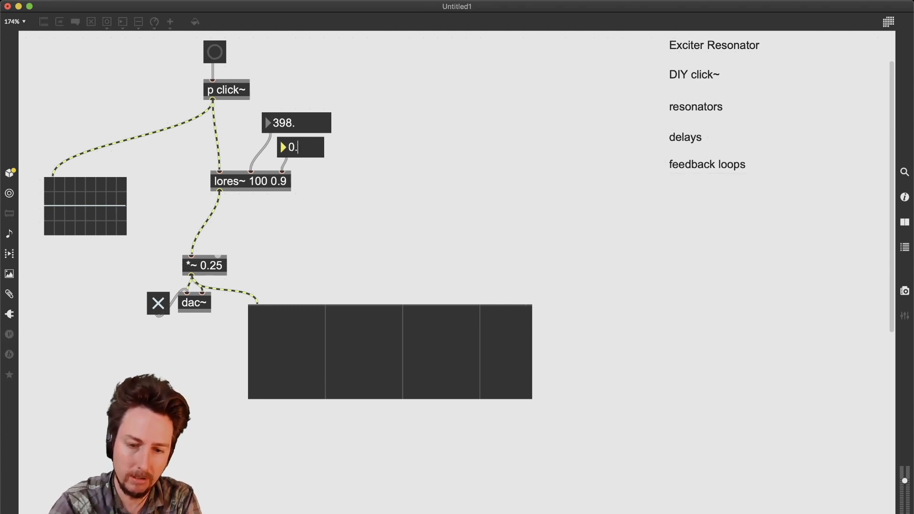
click(361, 162)
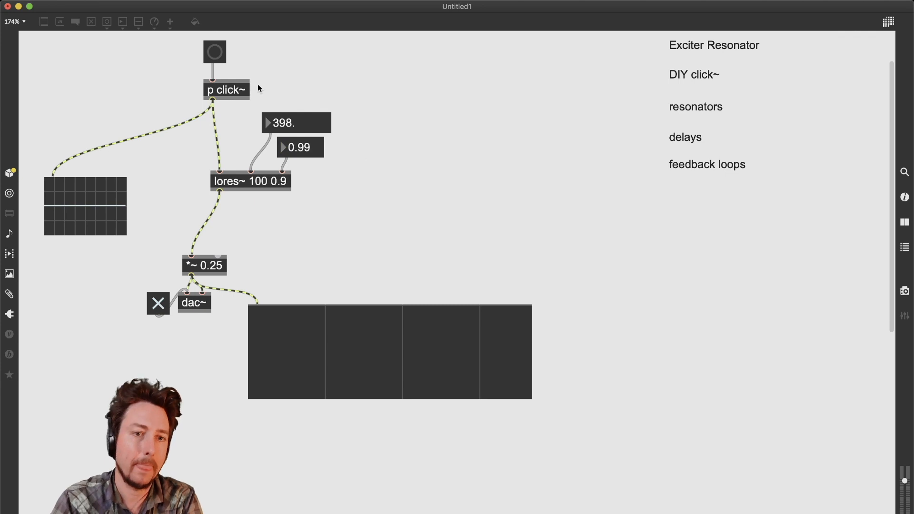
click(222, 56)
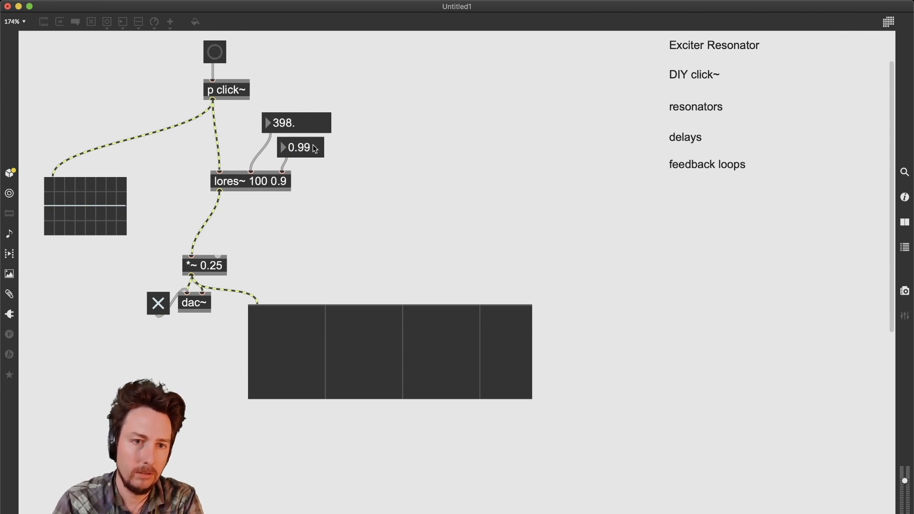
Step: Set the resonance to 0.999, fine-tune it down to 0.998 and trigger the click several times
click(316, 147)
text(0.999)
drag(314, 154, 310, 152)
click(213, 59)
click(219, 58)
click(219, 53)
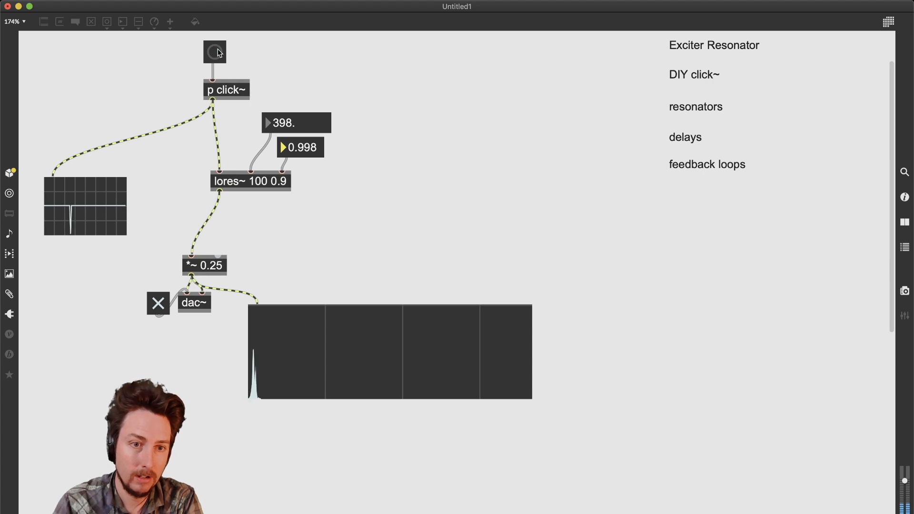
Step: Raise the lores~ cutoff to 490, trigger the click and lower the cutoff to 408
drag(285, 123, 286, 79)
click(218, 59)
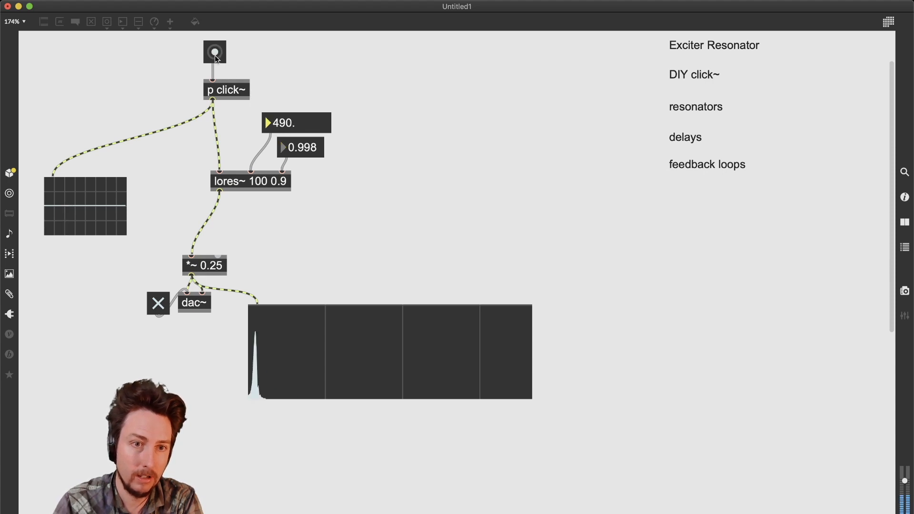
drag(286, 123, 286, 162)
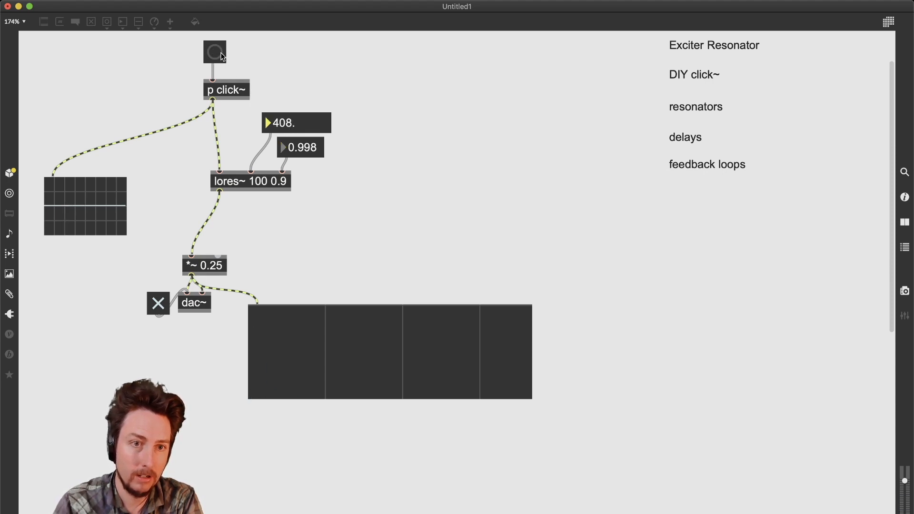
Step: Trigger the click, lower the lores~ cutoff to 230 and trigger the click several more times
click(222, 56)
drag(296, 127, 292, 219)
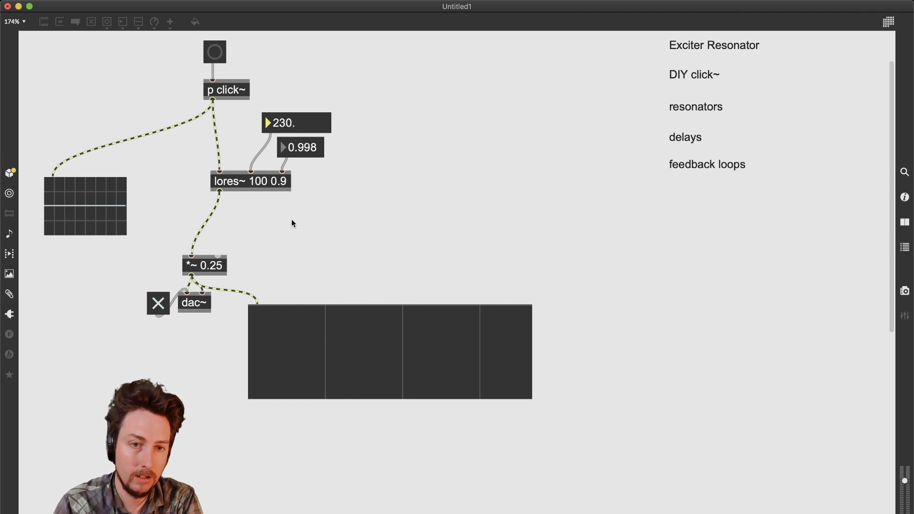
click(216, 50)
click(216, 50)
click(216, 50)
click(215, 49)
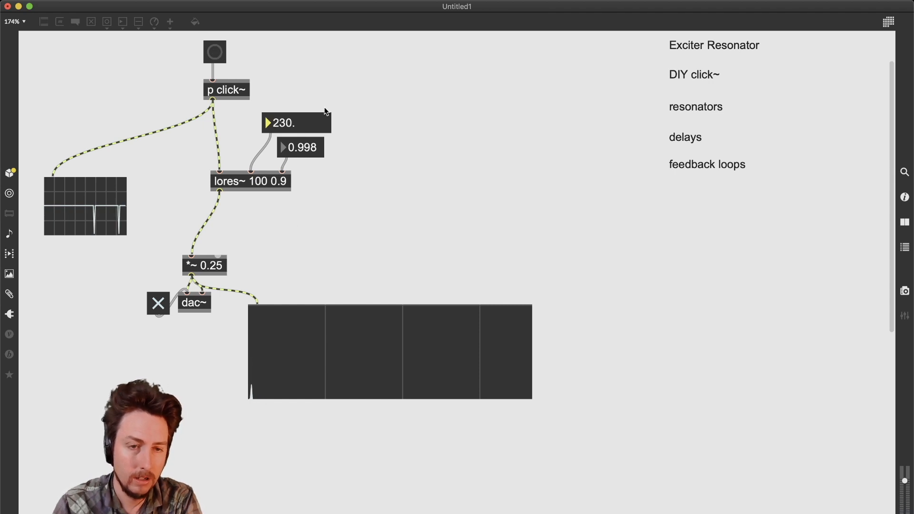
Step: Lower the lores~ cutoff to 188 and trigger the click repeatedly to hear the resonance
drag(288, 123, 288, 143)
click(217, 54)
click(218, 57)
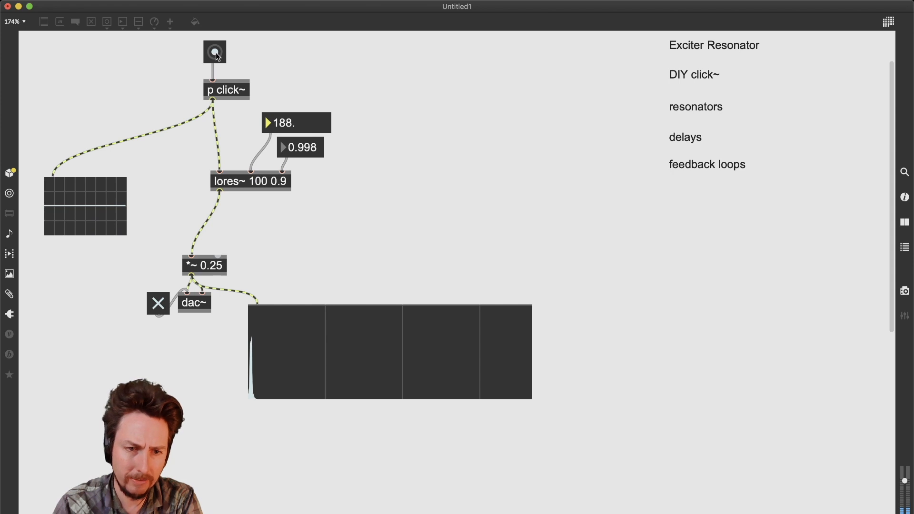
click(217, 57)
click(216, 56)
click(215, 55)
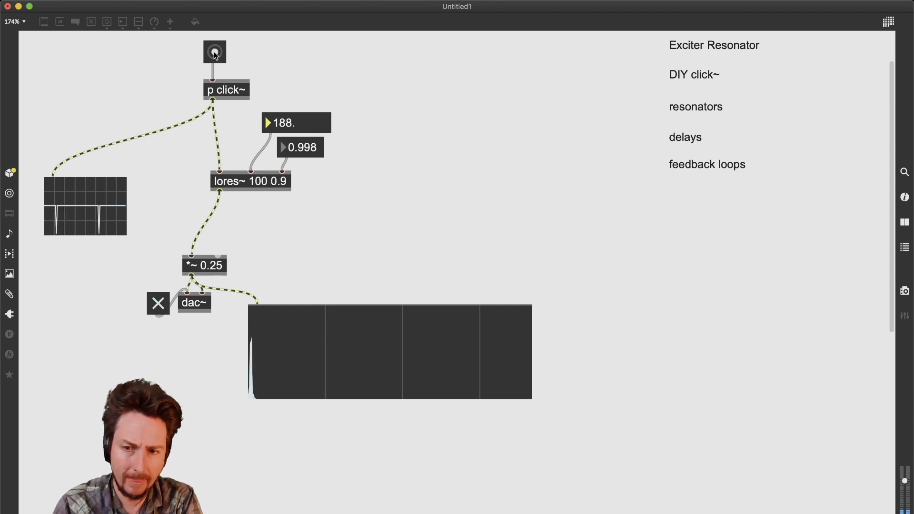
click(213, 53)
click(213, 53)
click(215, 53)
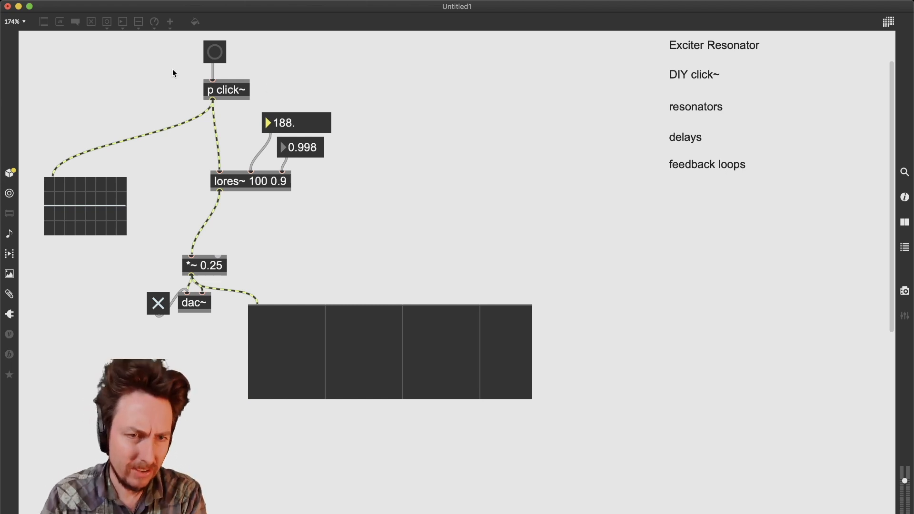
click(221, 57)
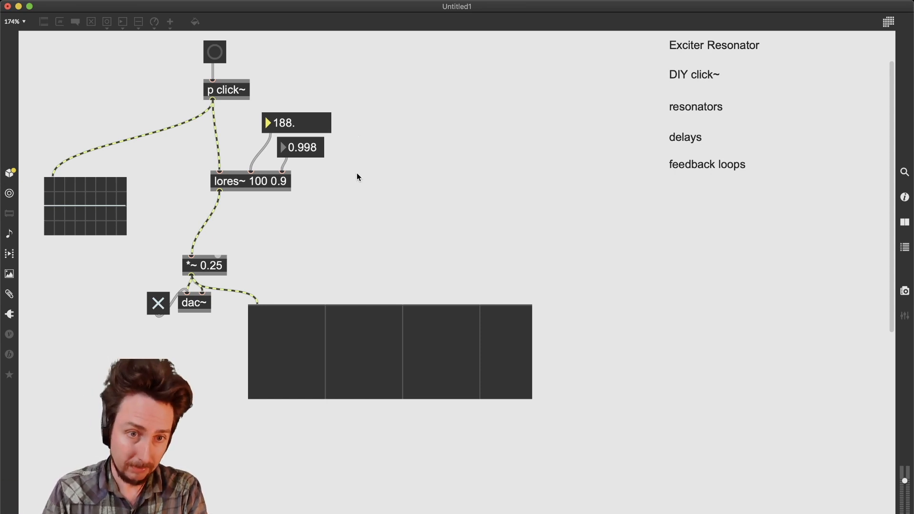
Step: Set the lores~ cutoff to 4000 with the patch locked and trigger the click
key(super+e)
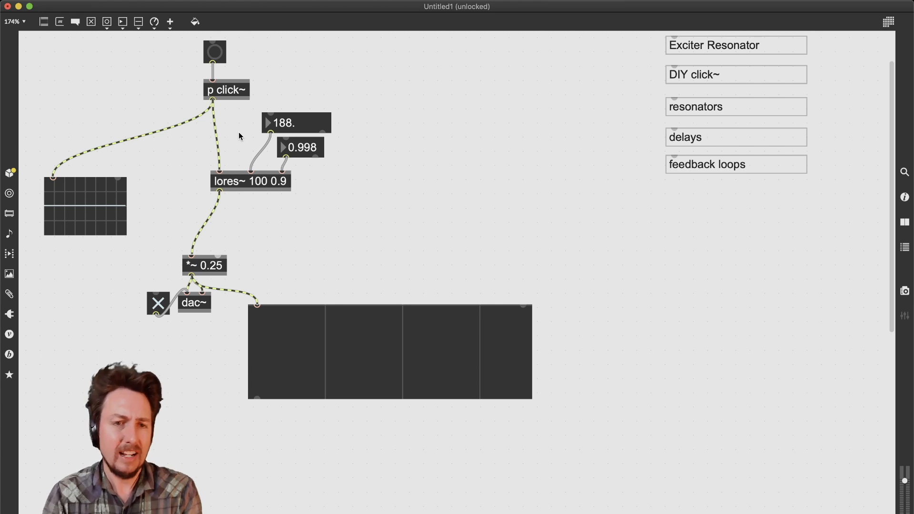
click(287, 127)
key(super+e)
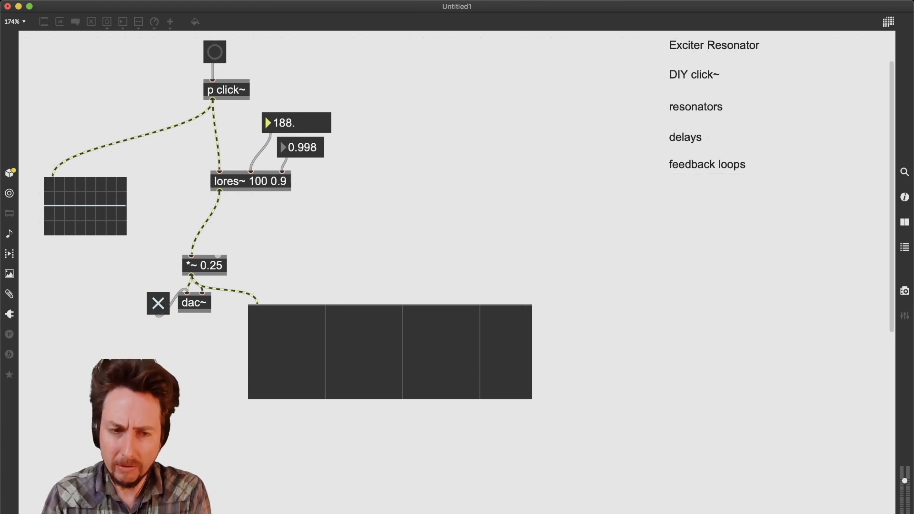
text(4000)
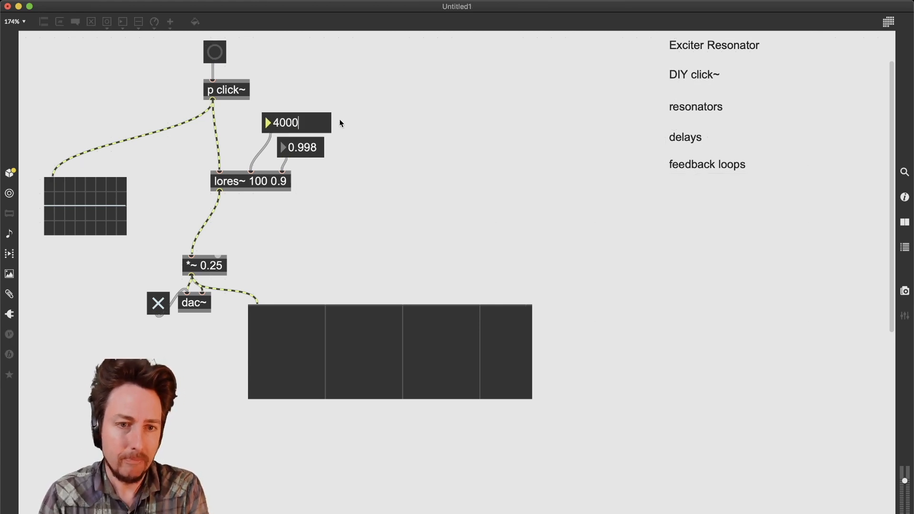
key(Return)
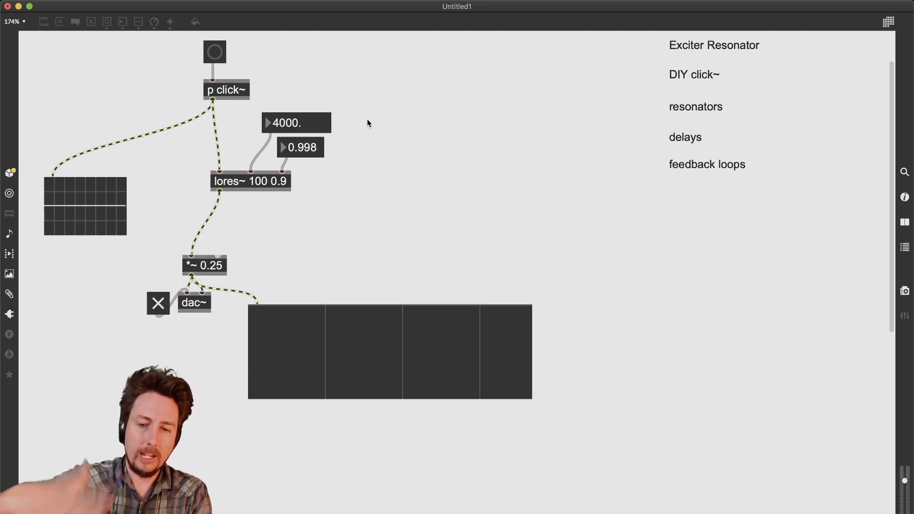
click(220, 58)
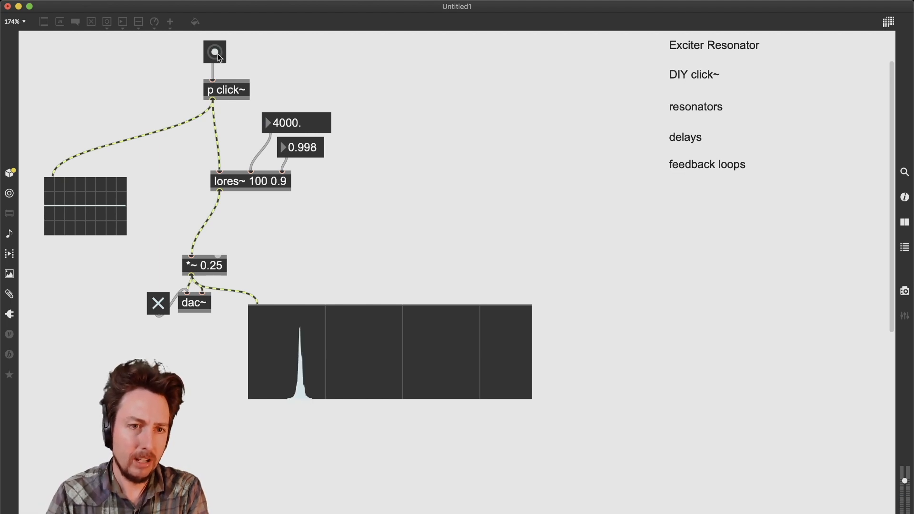
Step: Set the lores~ cutoff to 400 and trigger the click
click(292, 124)
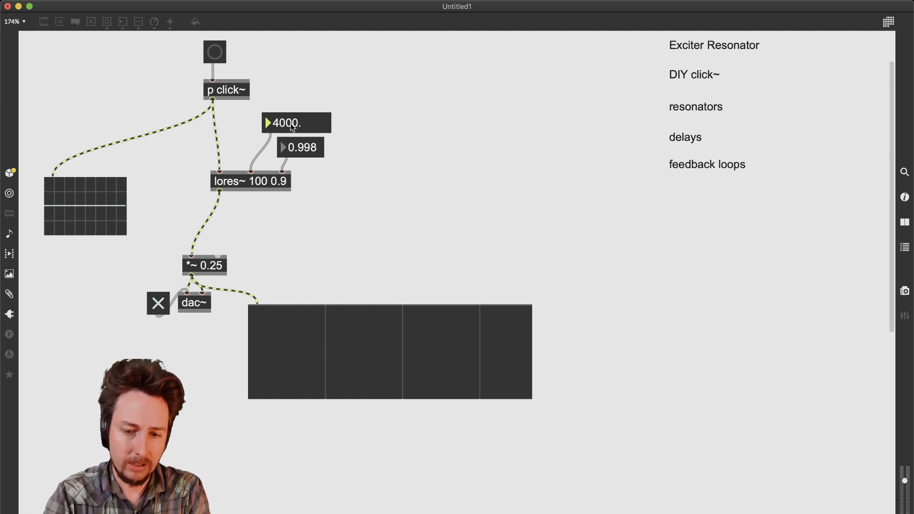
text(400)
key(Return)
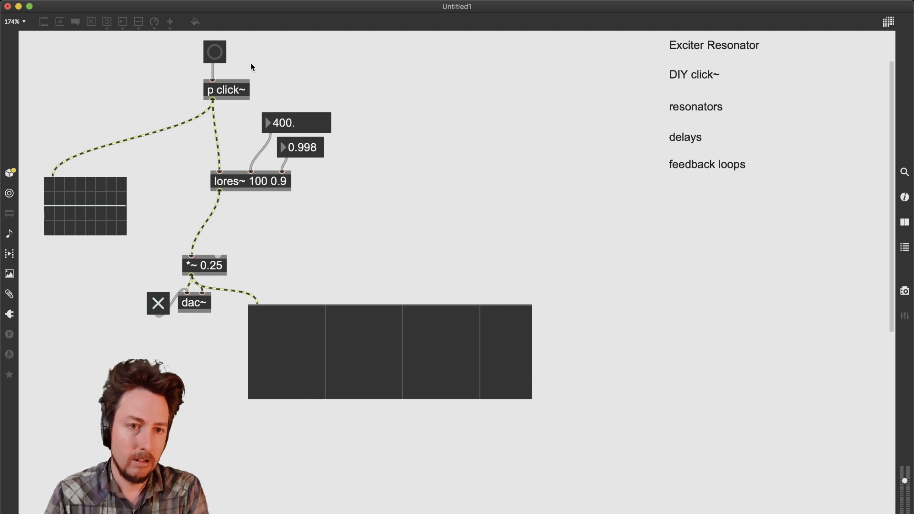
click(217, 54)
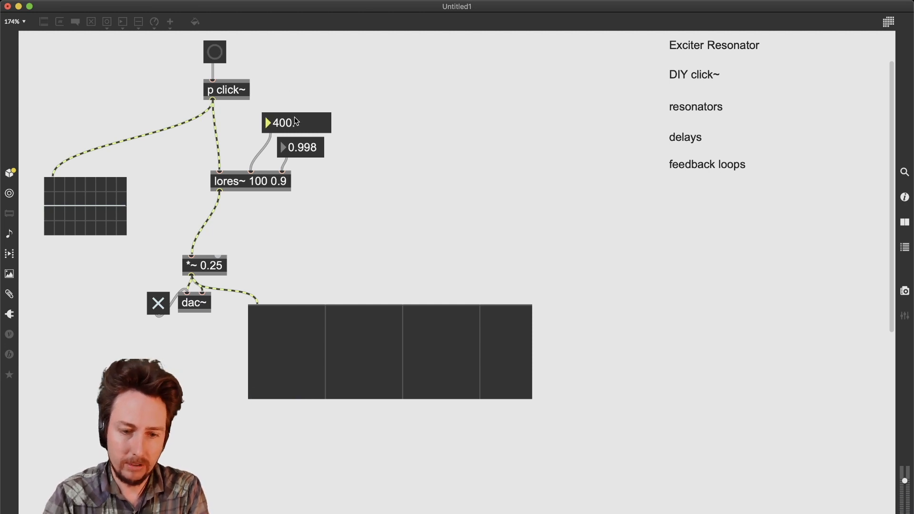
Step: Set the lores~ cutoff to 40 and trigger the click
text(40)
key(Return)
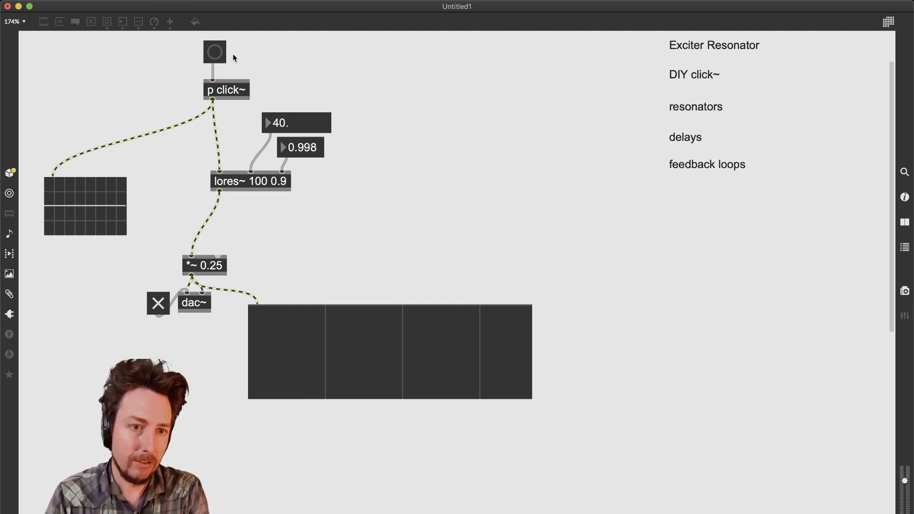
click(216, 54)
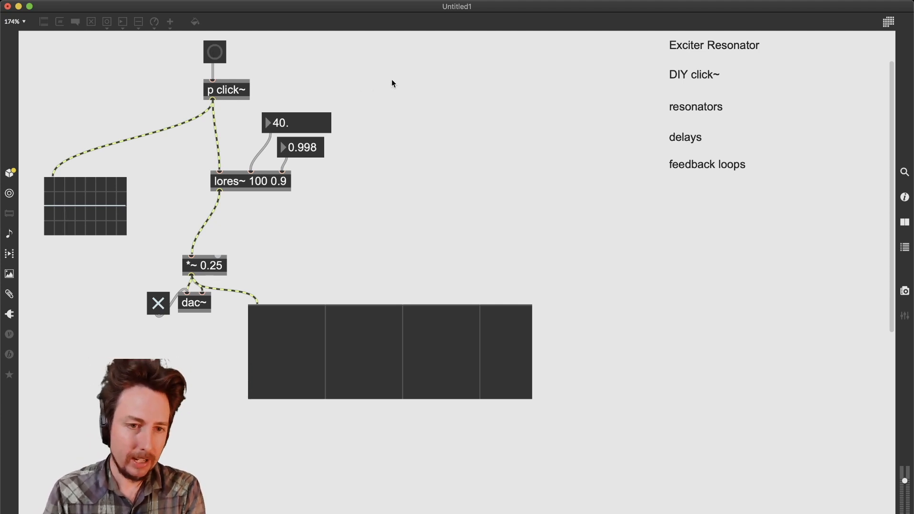
Step: Unlock the patch and delete the lores~ object together with its cutoff and resonance number boxes
key(super+e)
key(super+e)
key(super+e)
drag(393, 88, 273, 196)
key(BackSpace)
Step: Add a biquad~ object and patch it between p click~ and the *~ 0.25 object
key(n)
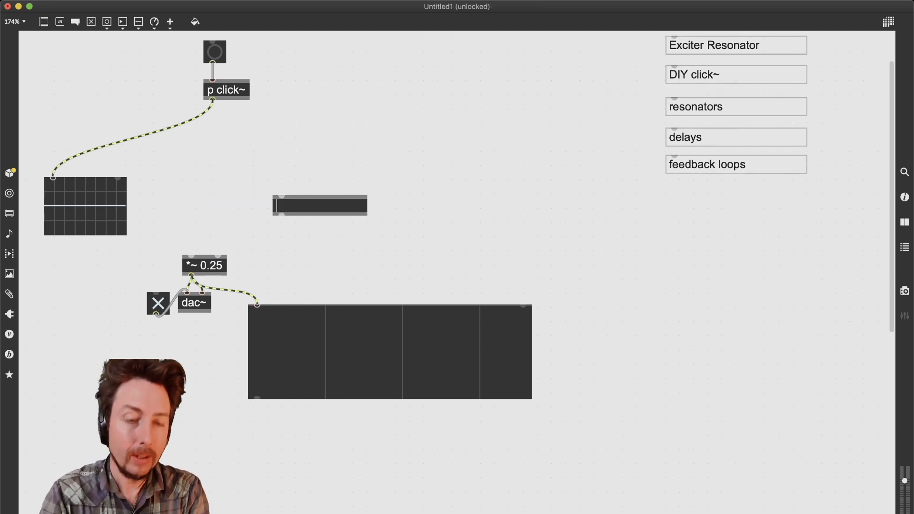
text(biquad~)
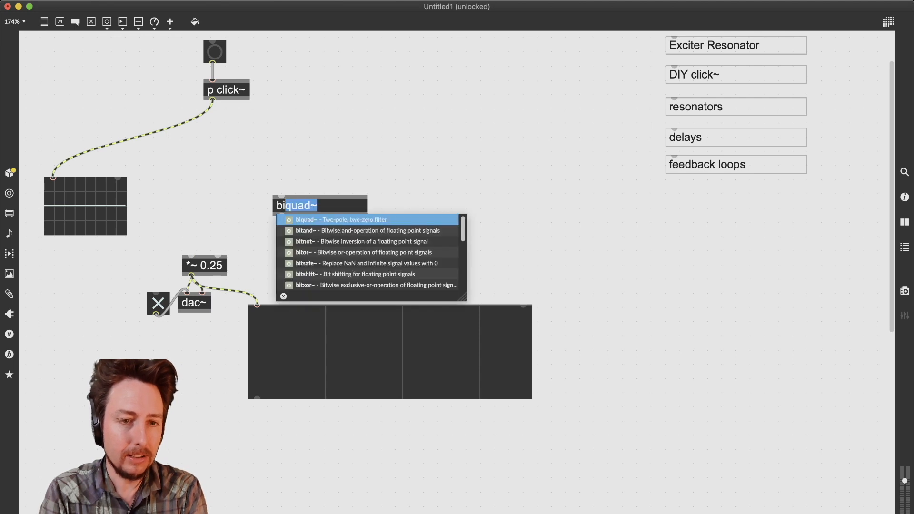
key(Return)
drag(307, 204, 270, 177)
drag(213, 100, 191, 254)
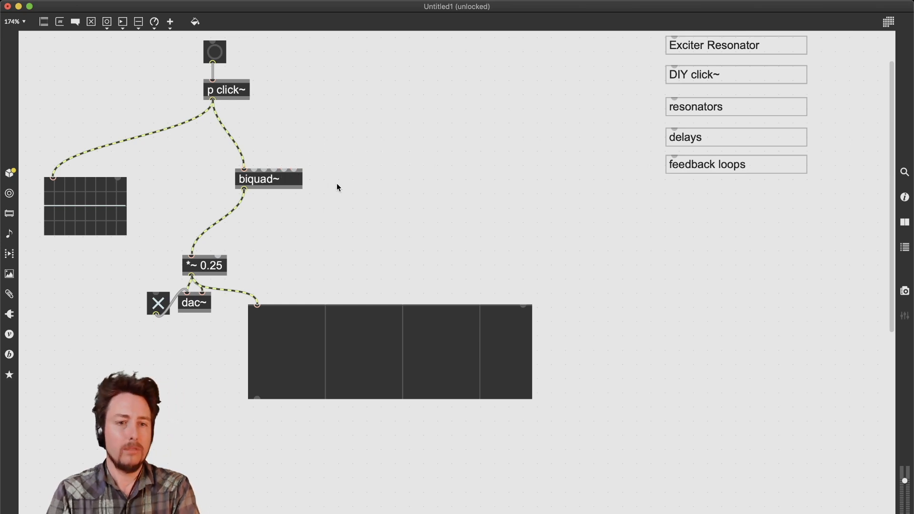
Step: Open the biquad~ help and examine the two-pole, two-zero filter diagram in the coefficients example up close
alt+click(280, 182)
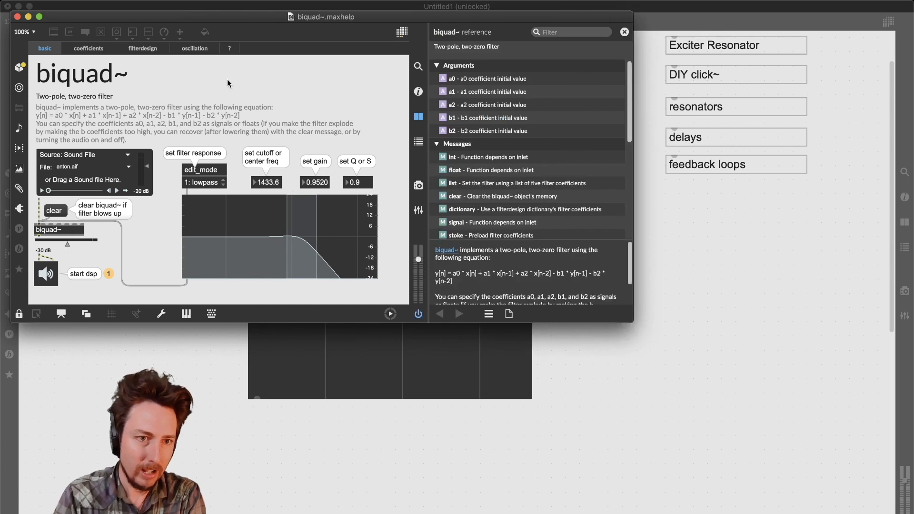
click(143, 48)
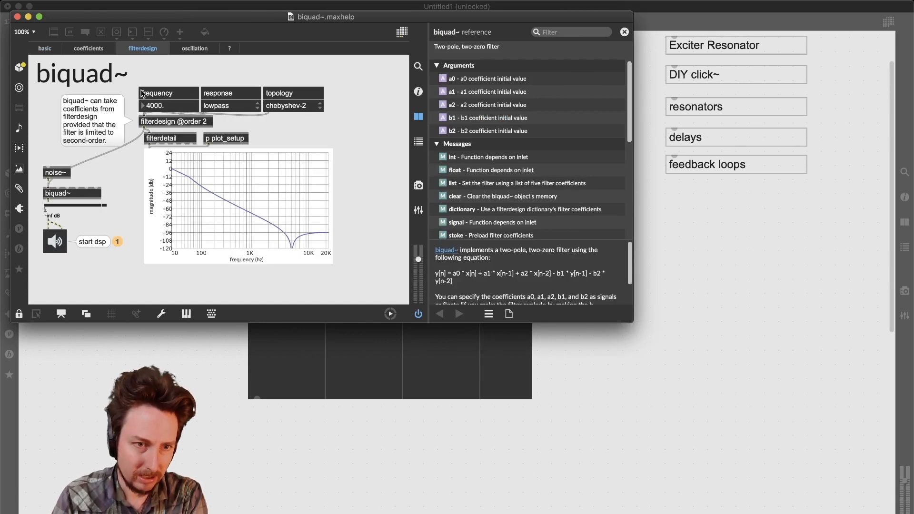
click(99, 48)
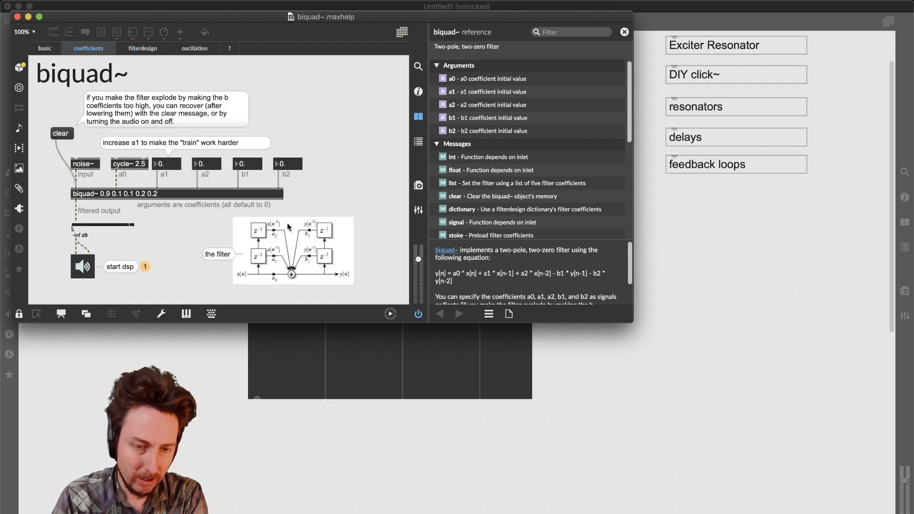
key(super+minus)
key(super+minus)
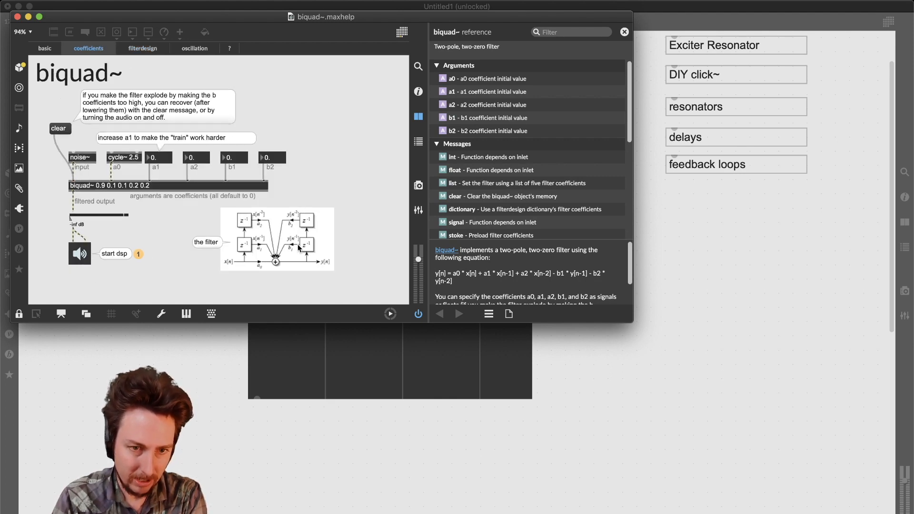
key(super+equal)
scroll(299, 248, up, 10)
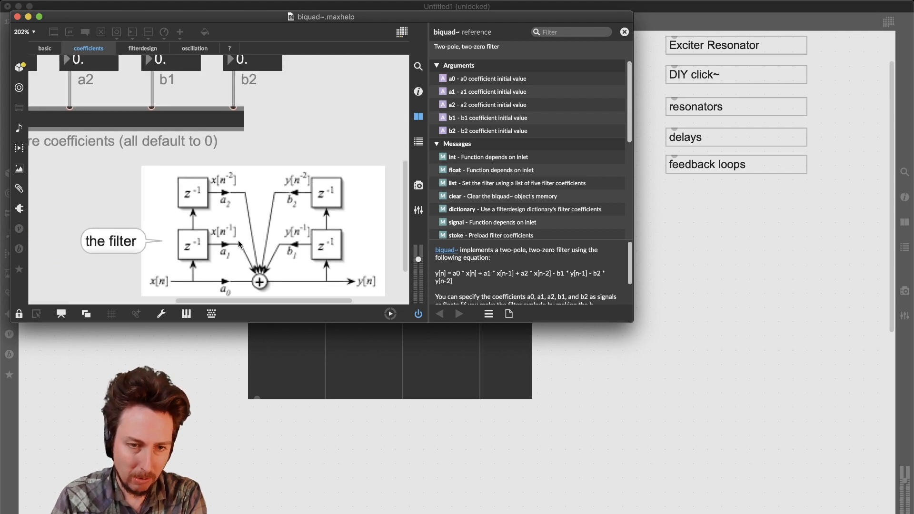
scroll(238, 241, down, 1)
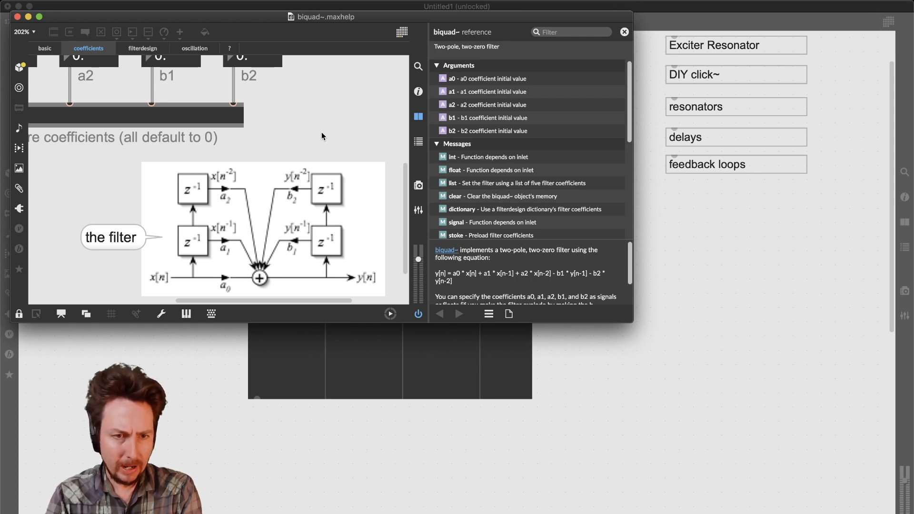
scroll(305, 144, down, 5)
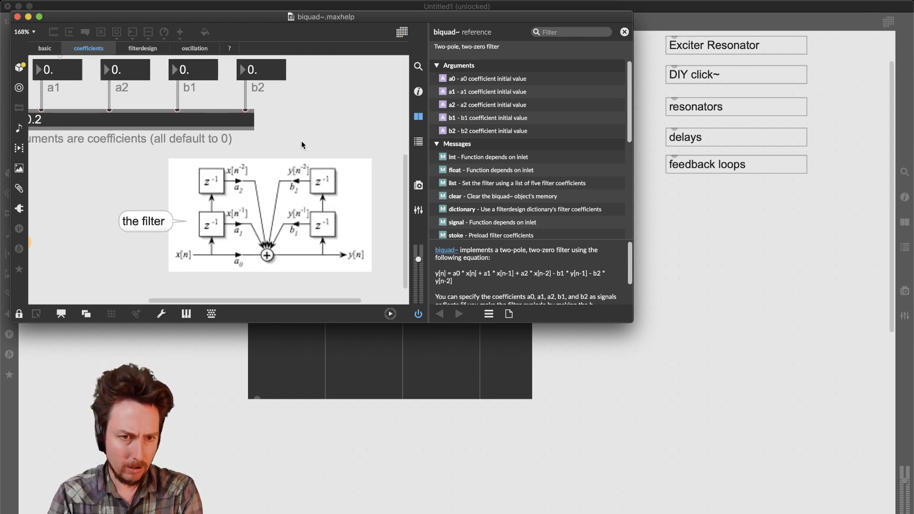
scroll(301, 140, down, 5)
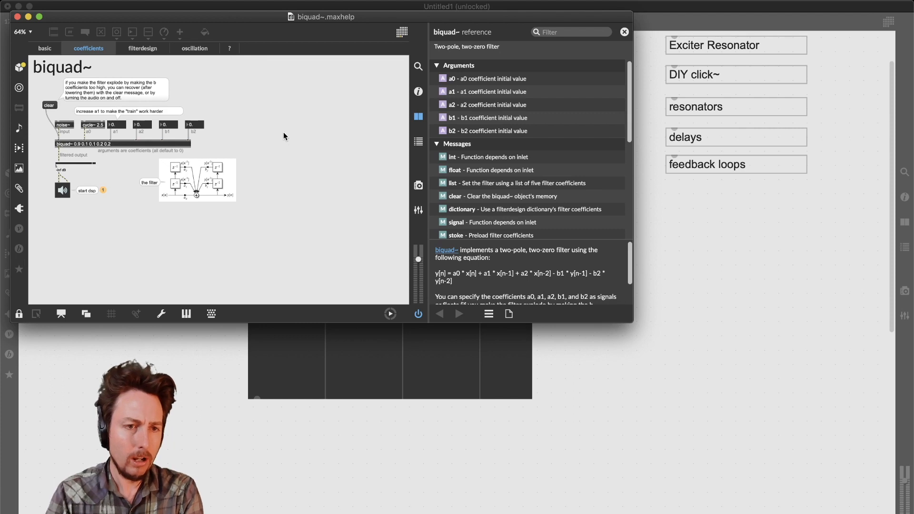
scroll(284, 135, up, 4)
Step: Try shifting the lowpass curve to about 748 Hz with gain about 1.95 in the basic biquad~ help example, and close the help
click(140, 50)
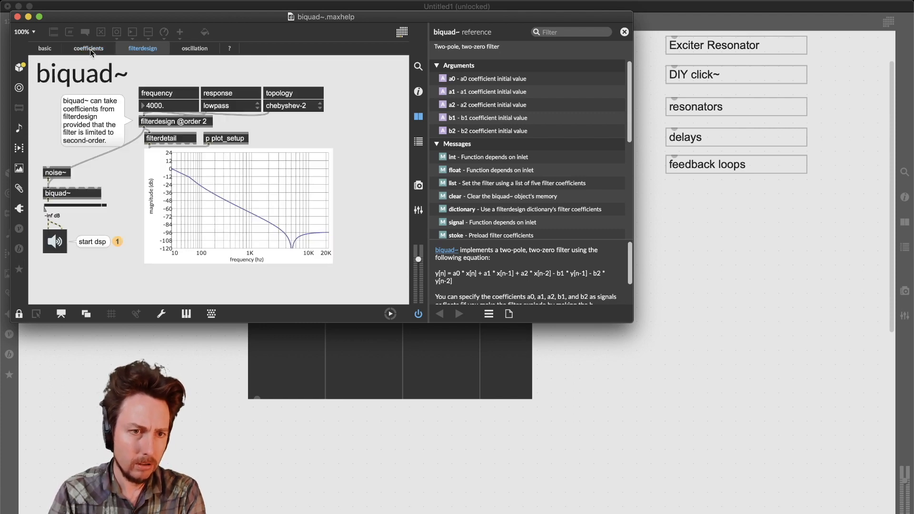
click(53, 48)
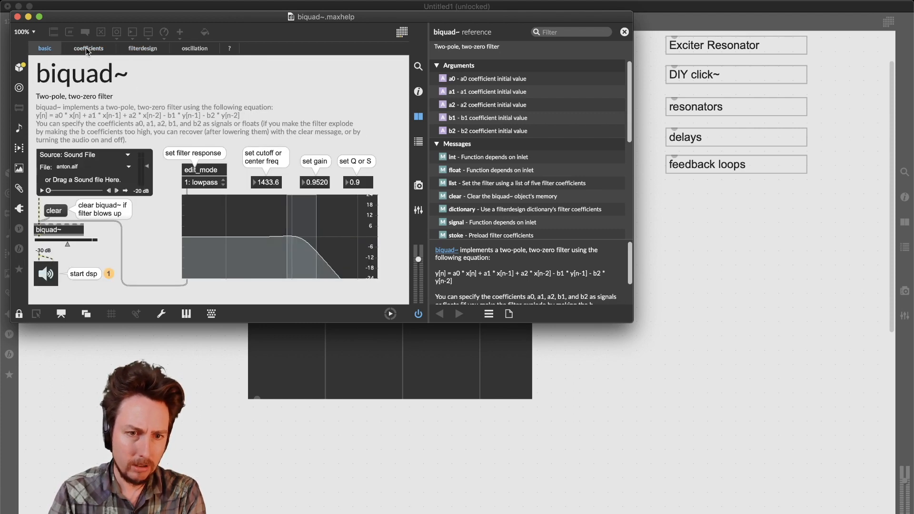
mouse_move(286, 236)
mouse_down()
mouse_move(309, 233)
mouse_move(253, 222)
mouse_move(283, 226)
mouse_up()
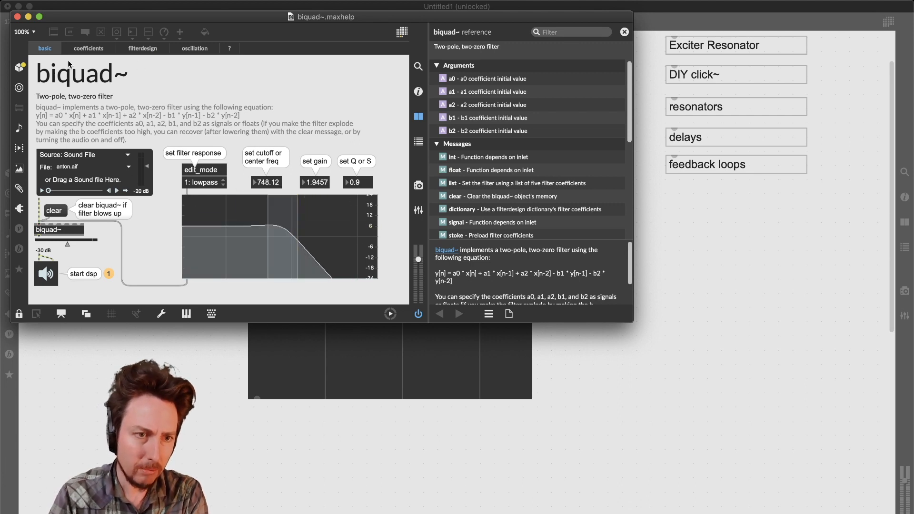
click(18, 16)
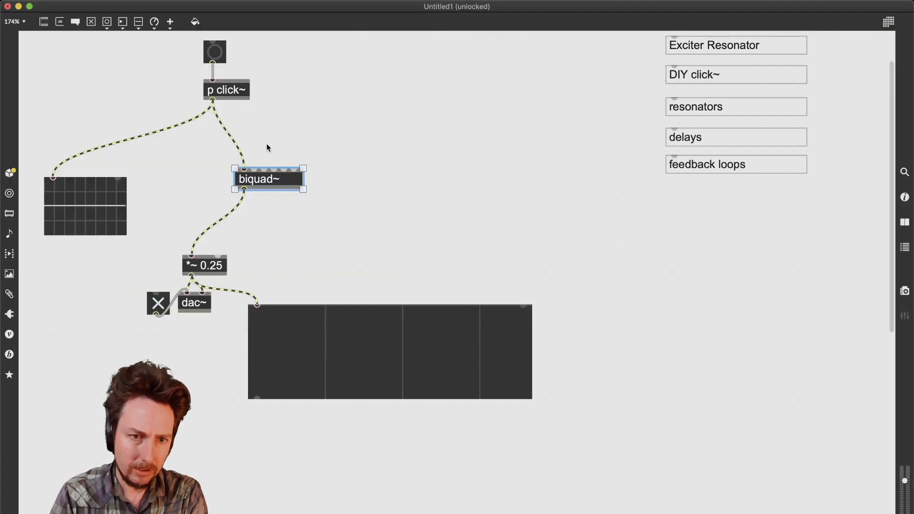
Step: Shift biquad~ down and left, add a cascade~ object beside it and open the cascade~ help
drag(281, 184, 264, 199)
click(326, 192)
text(n)
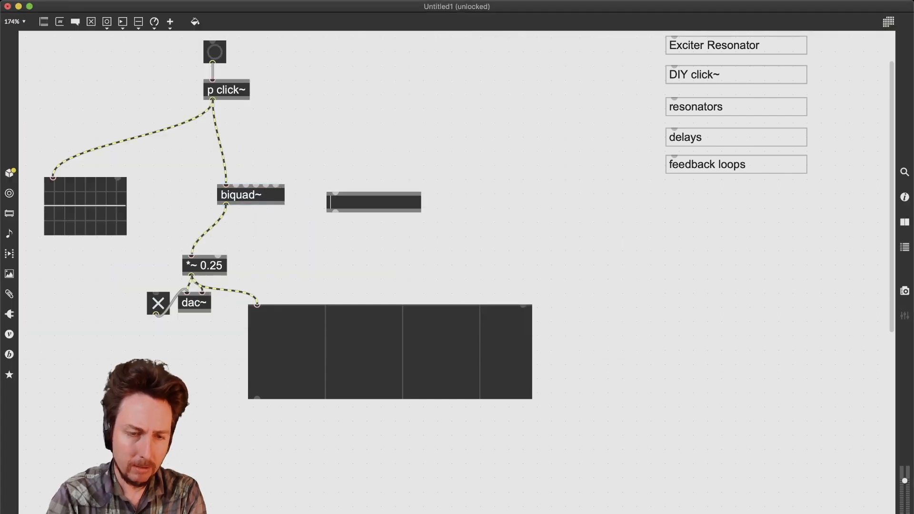
text(cas)
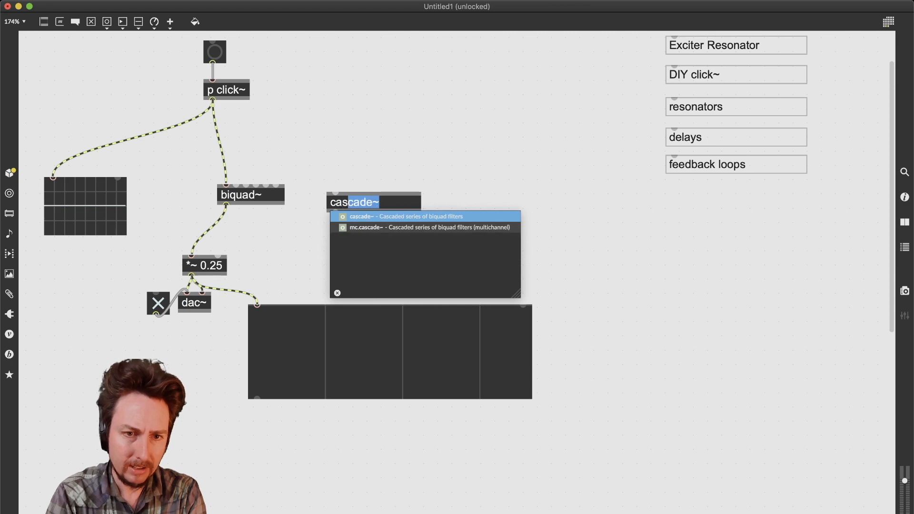
key(Return)
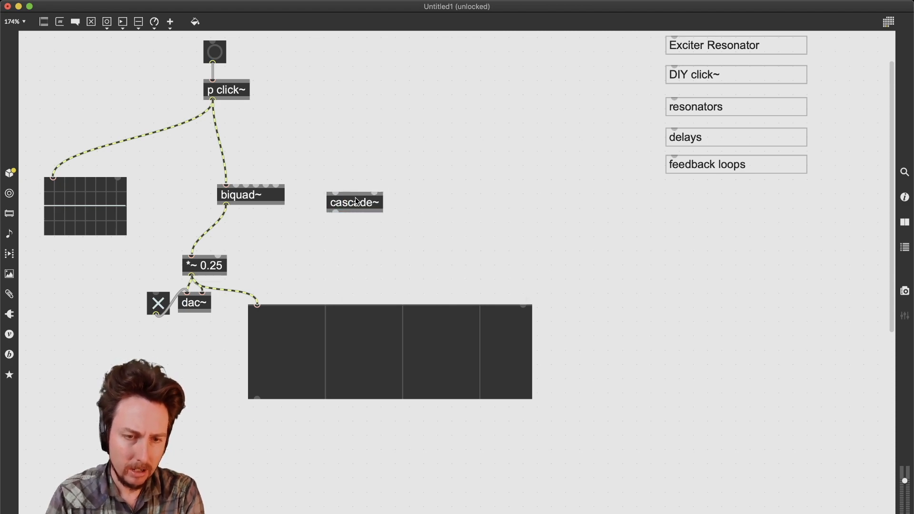
alt+click(363, 202)
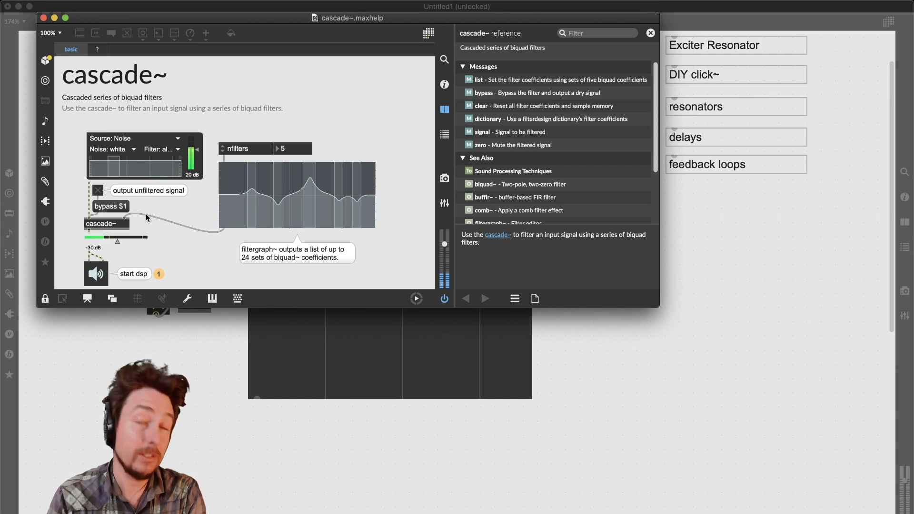
Step: Copy the nfilters message and filtergraph~ objects from the cascade~ help patch and close the help
key(super+e)
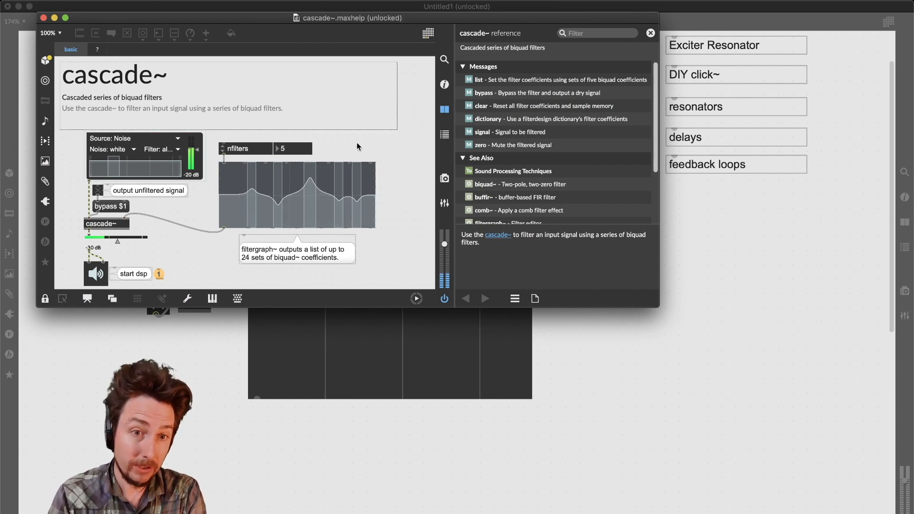
drag(401, 204, 253, 141)
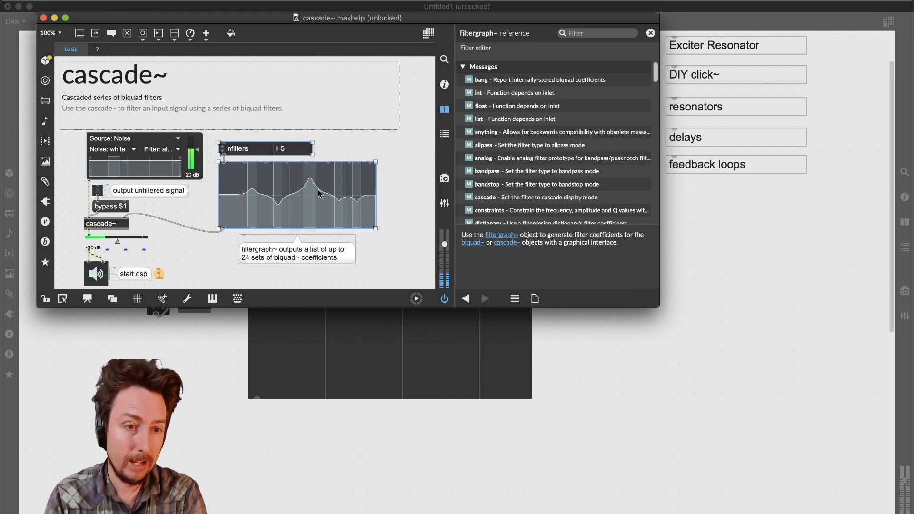
key(super+w)
Step: Delete the biquad~ object and patch cascade~ in its place between p click~ and *~ 0.25
drag(277, 157, 269, 210)
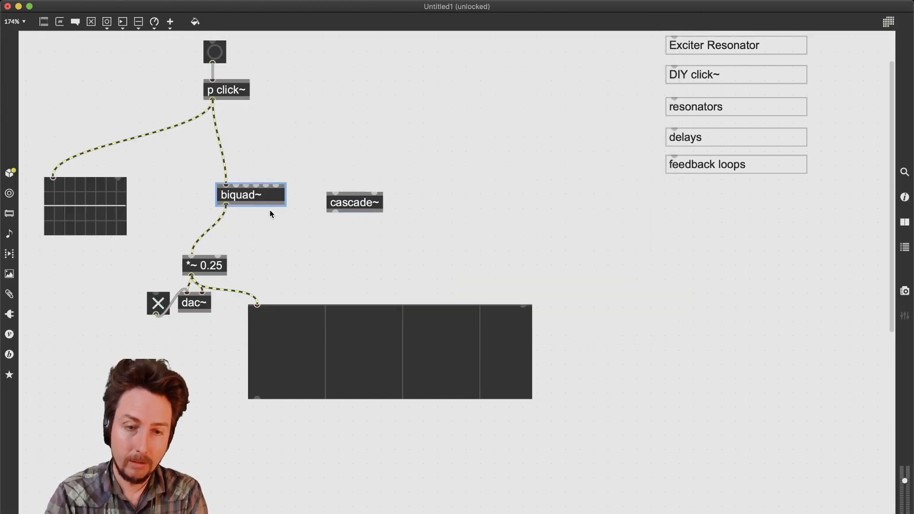
key(BackSpace)
drag(358, 208, 234, 205)
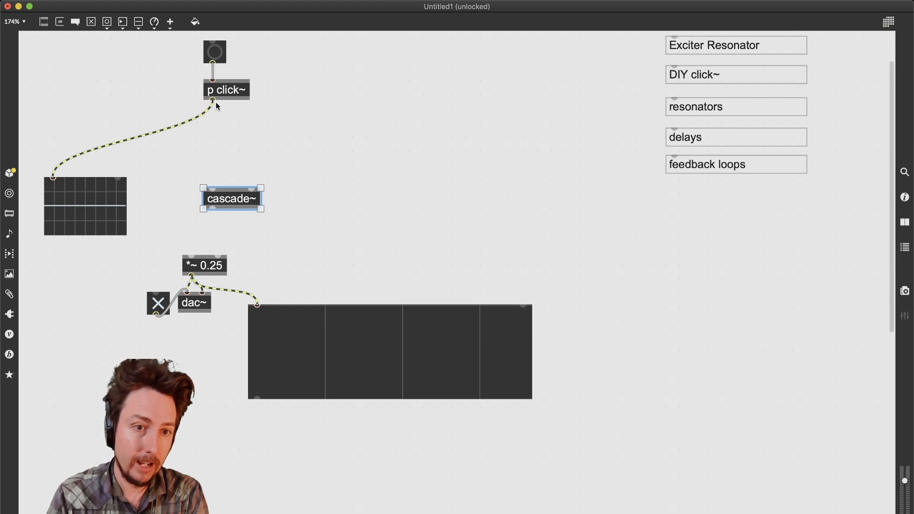
drag(216, 102, 212, 208)
drag(212, 208, 191, 255)
Step: Paste the nfilters and filtergraph~ objects beside cascade~, connect filtergraph~ to its second inlet, and rearrange them above the spectrum display
key(super+v)
drag(358, 224, 368, 191)
drag(287, 259, 251, 189)
key(super+e)
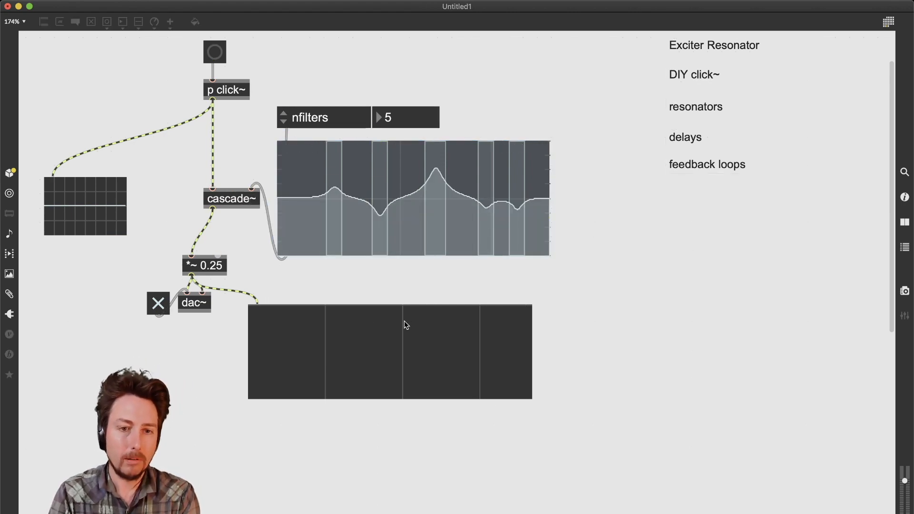
key(super+e)
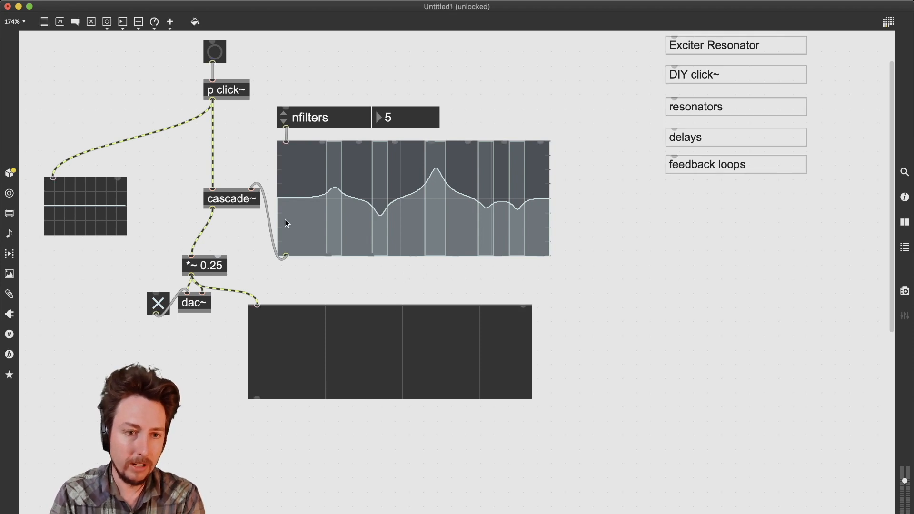
drag(229, 201, 195, 206)
drag(359, 204, 364, 234)
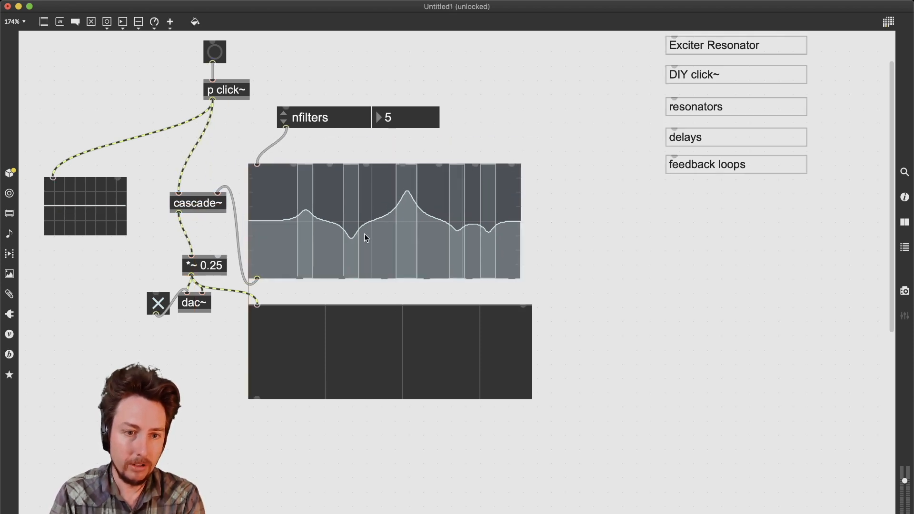
Step: Shift the lowest filtergraph~ band to about 99 Hz with 4.9 dB gain and trigger the click
key(super+e)
click(303, 210)
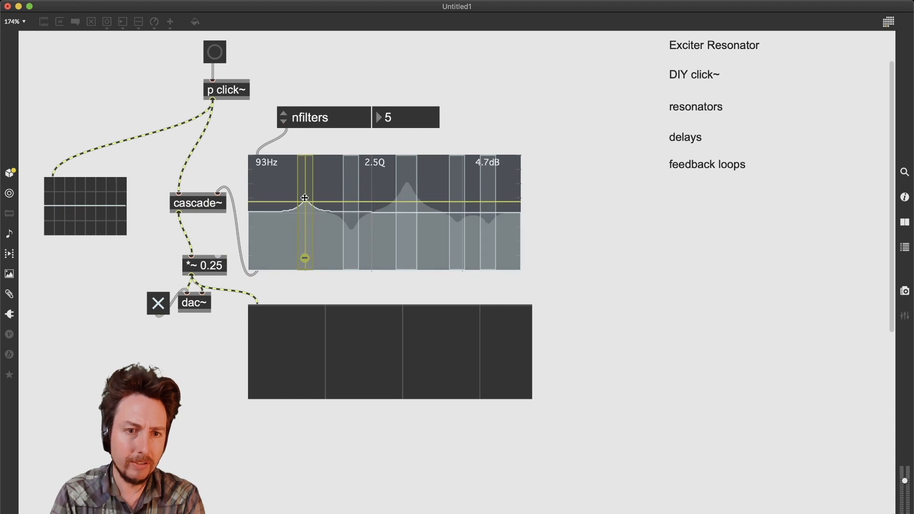
mouse_move(302, 211)
mouse_down()
mouse_move(323, 203)
mouse_move(308, 206)
mouse_up()
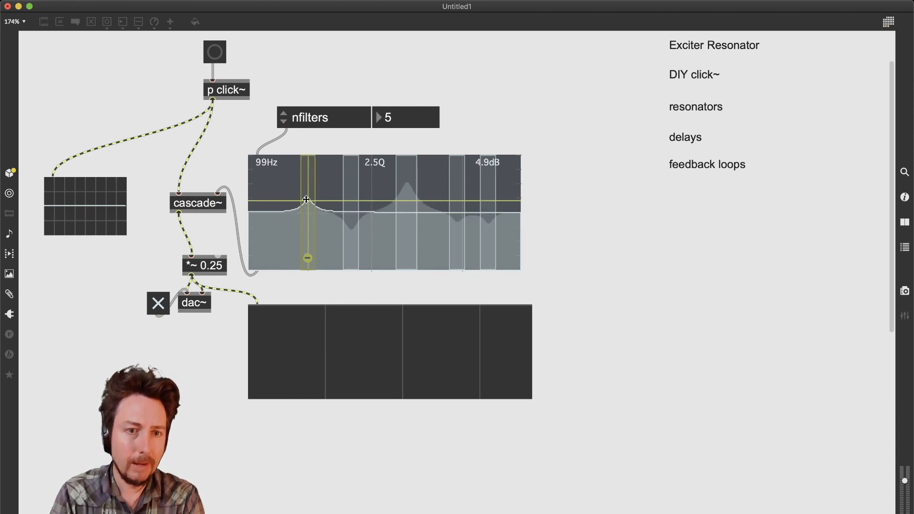
click(217, 58)
Step: Move the other four filtergraph~ bands next to the lowest one near 100 Hz and trigger the click to hear the combined resonance
click(408, 214)
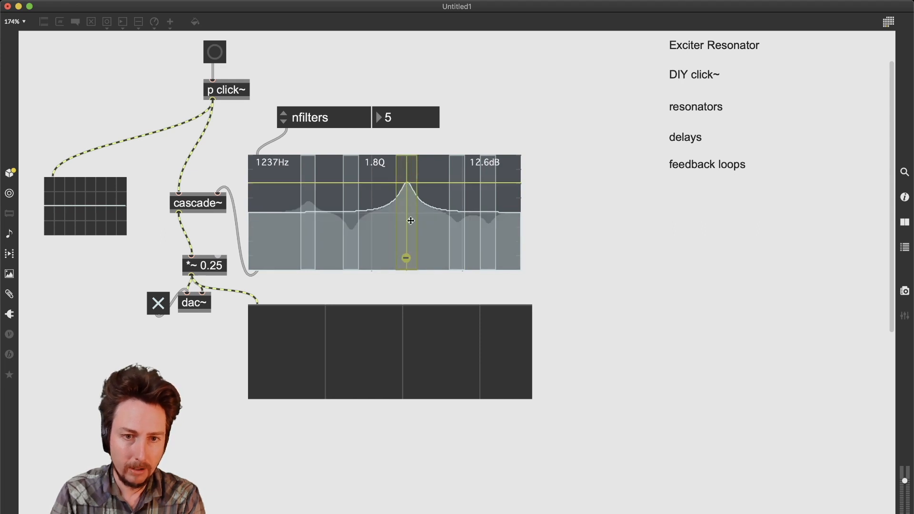
drag(408, 210, 316, 204)
drag(351, 239, 314, 186)
drag(458, 223, 308, 188)
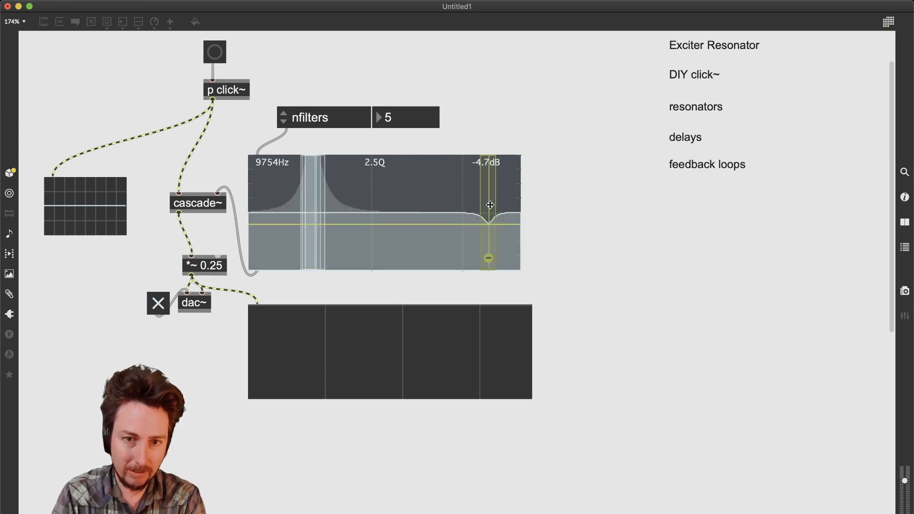
drag(490, 204, 310, 192)
click(398, 241)
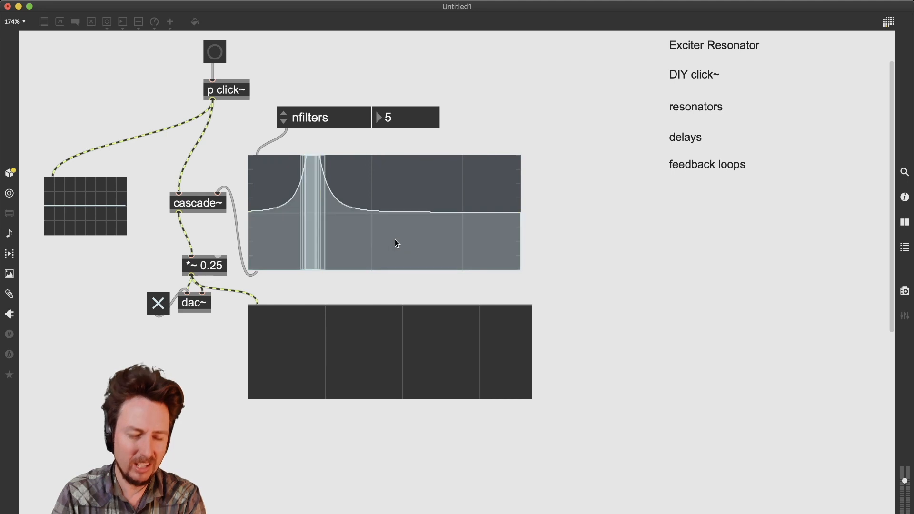
click(216, 55)
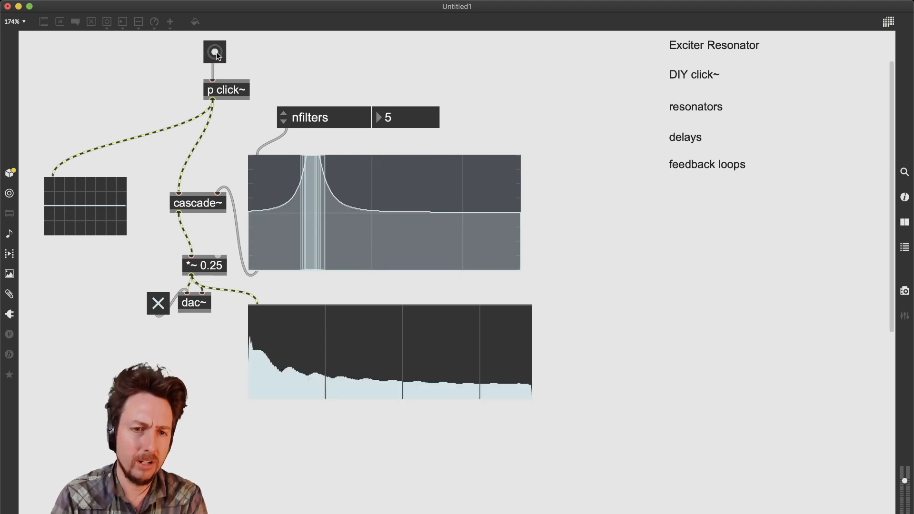
click(217, 56)
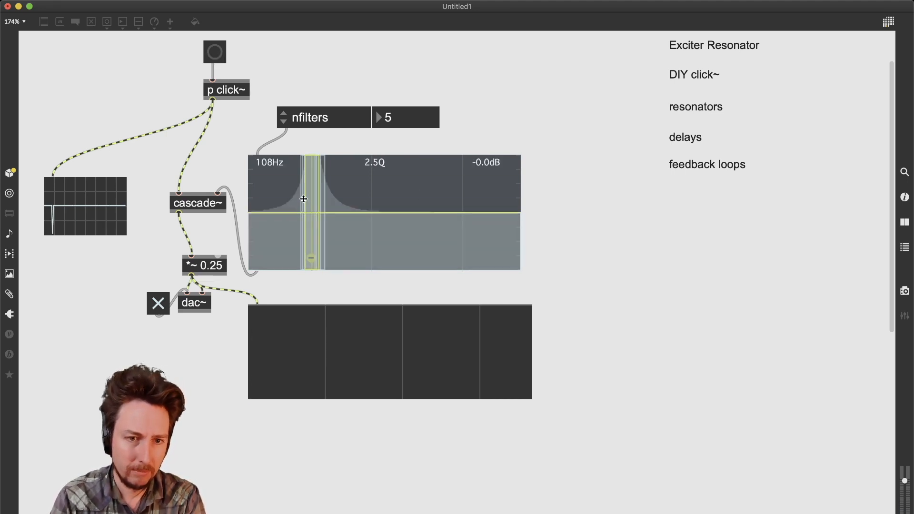
Step: Move one filtergraph~ band up to a higher frequency, trigger the click, reshape the band into a narrower peak, and adjust the low cluster
drag(312, 213, 419, 53)
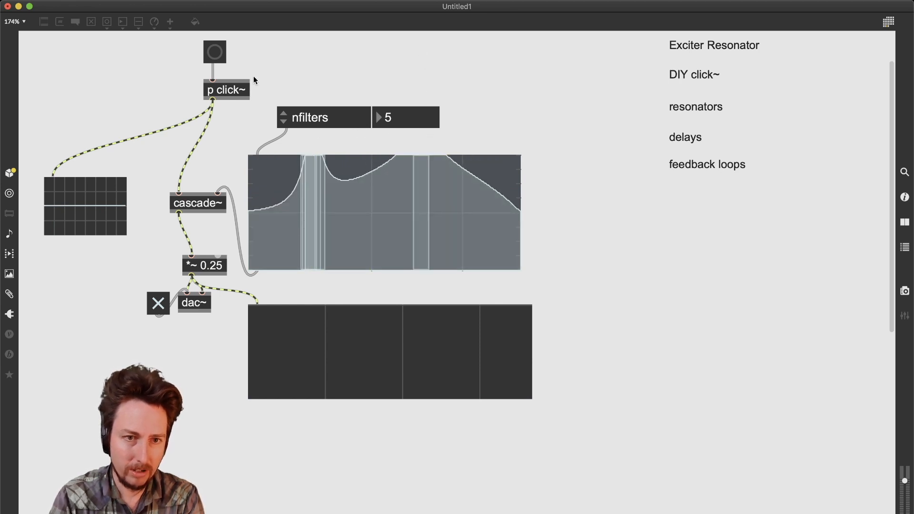
click(217, 55)
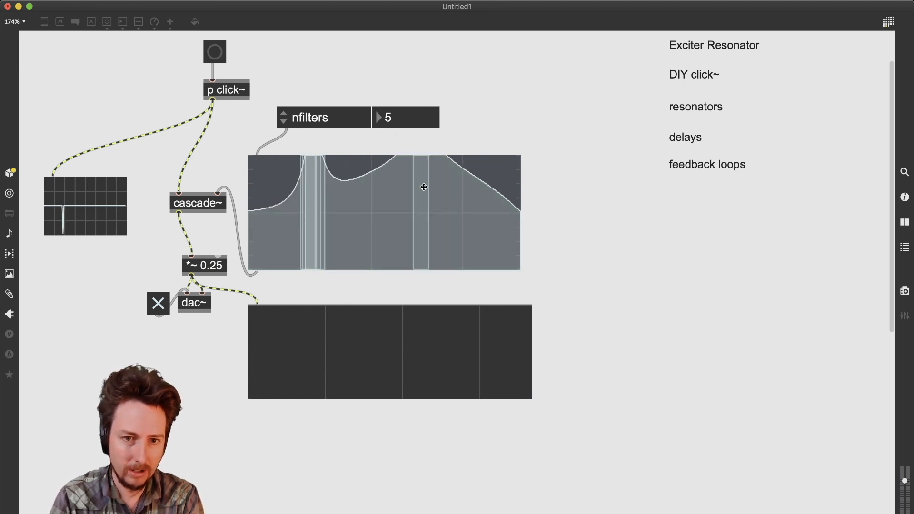
drag(422, 186, 415, 309)
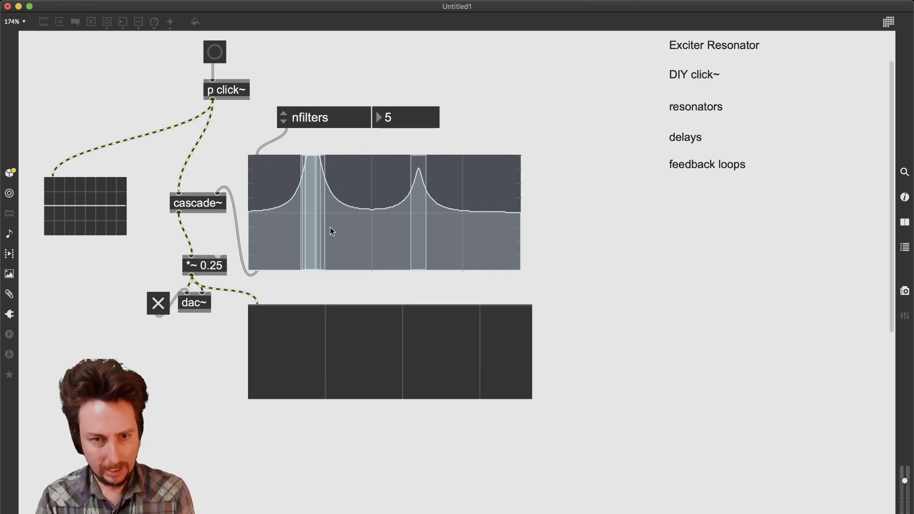
drag(333, 220, 382, 221)
Step: Try adding a new filtergraph~ object to the right of the existing filter graph, and delete it
key(super+e)
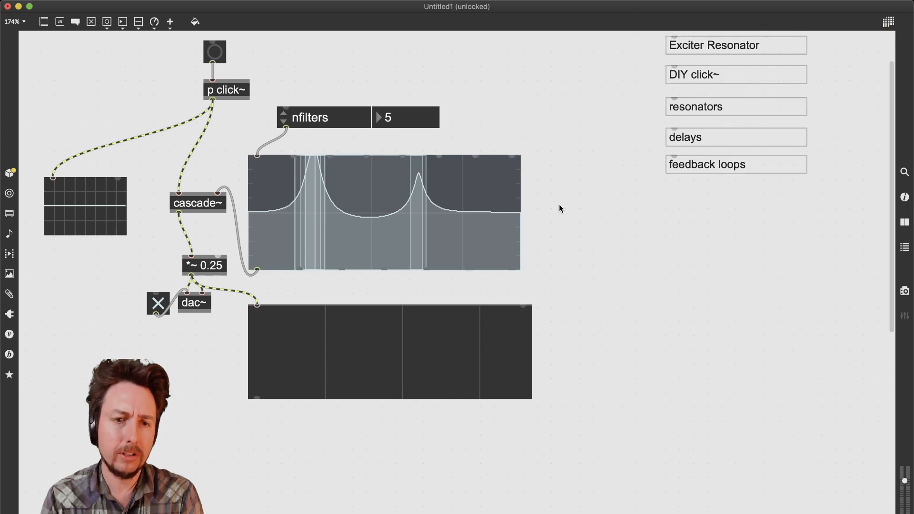
click(463, 209)
click(495, 132)
text(n)
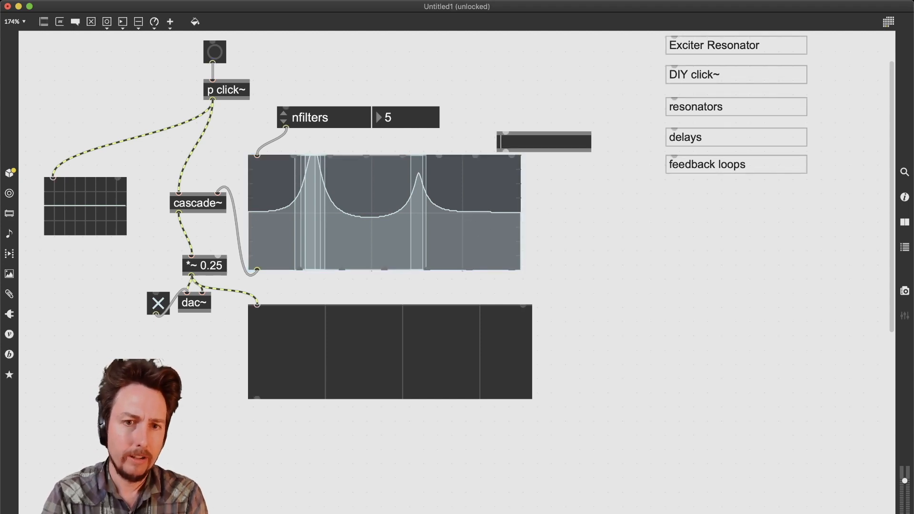
text(filter)
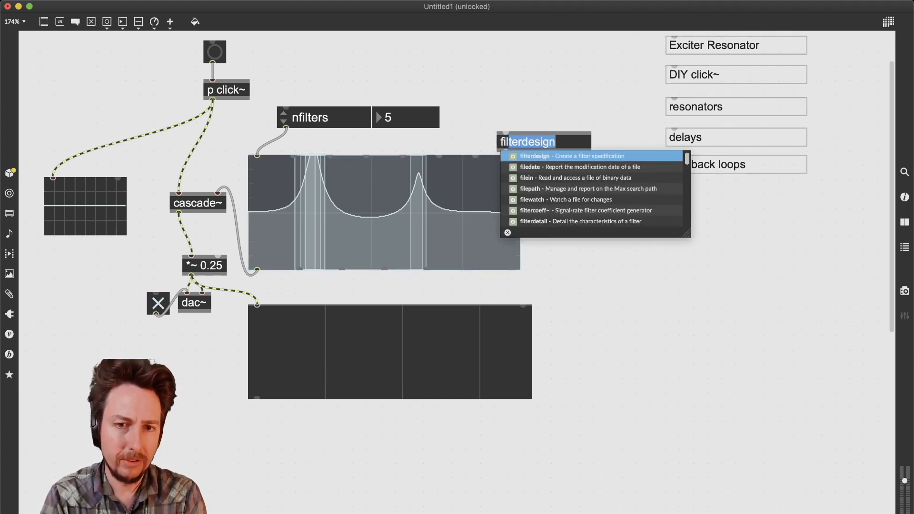
text(gr)
key(Return)
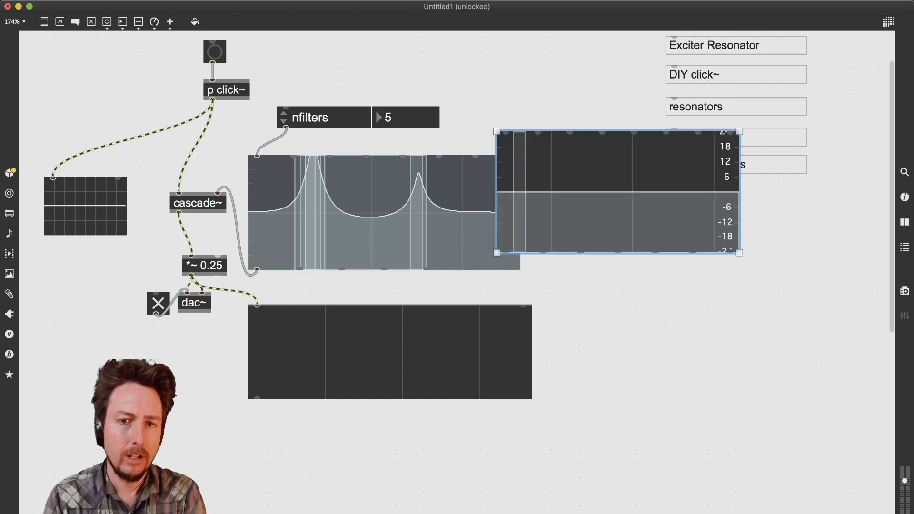
drag(560, 187, 591, 247)
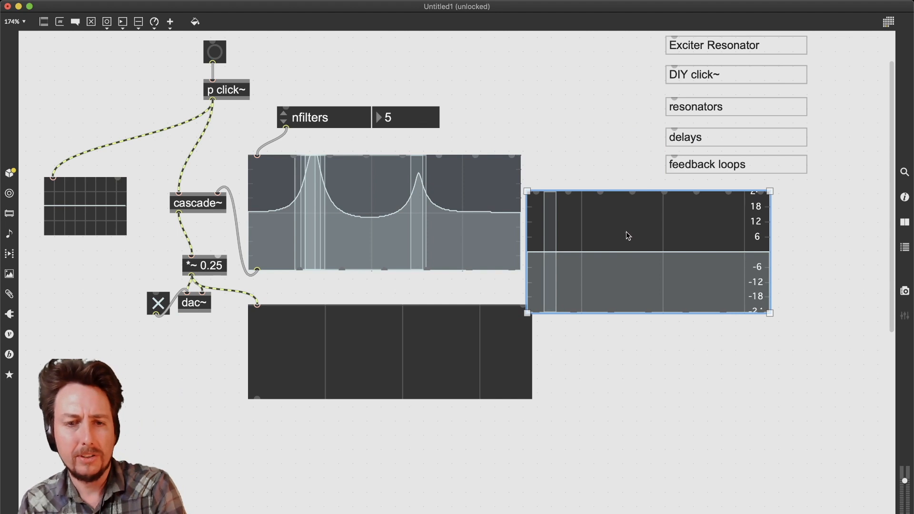
key(BackSpace)
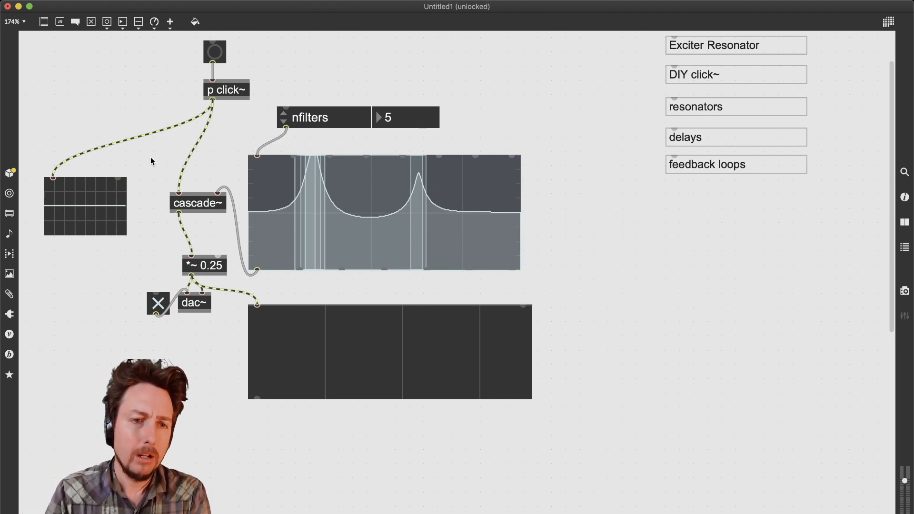
Step: Delete the cascade~, filtergraph~ and nfilters objects from the patch
drag(151, 161, 391, 230)
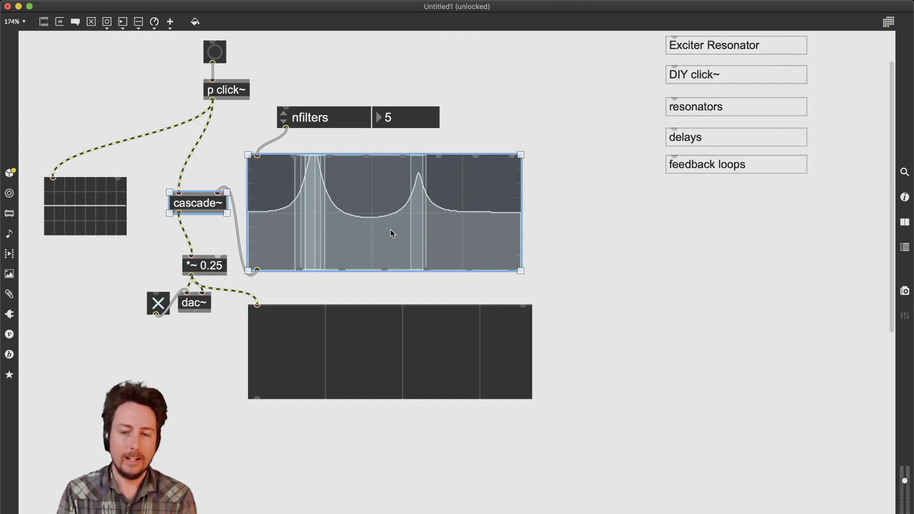
key(BackSpace)
drag(408, 174, 368, 127)
key(BackSpace)
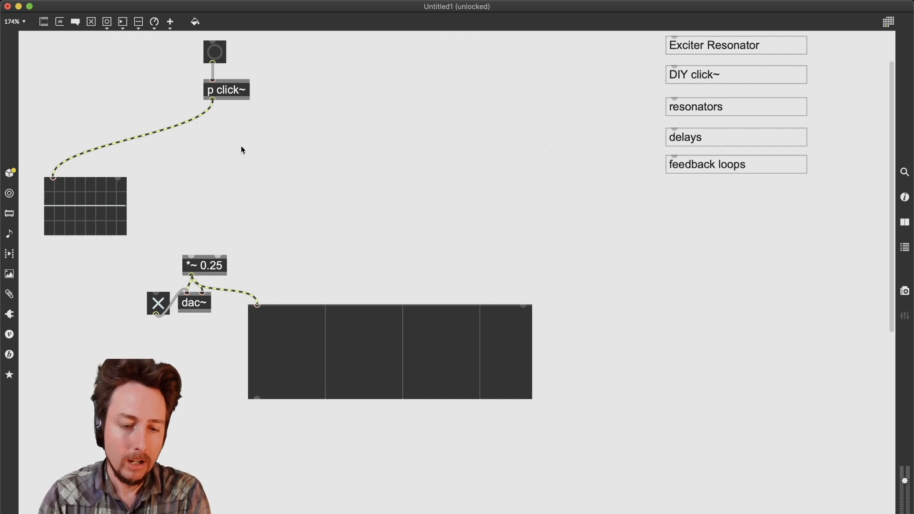
Step: Add a delay~ object and place it below and to the right of p click~
key(n)
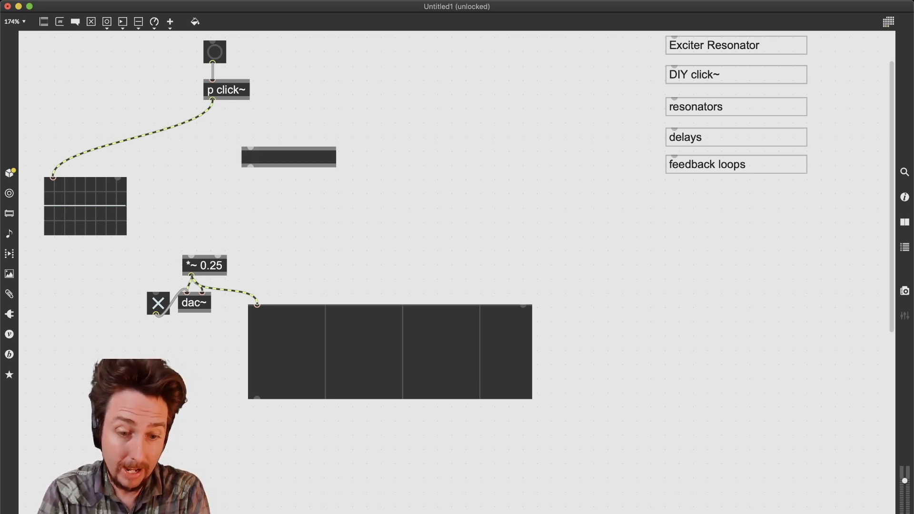
text(del)
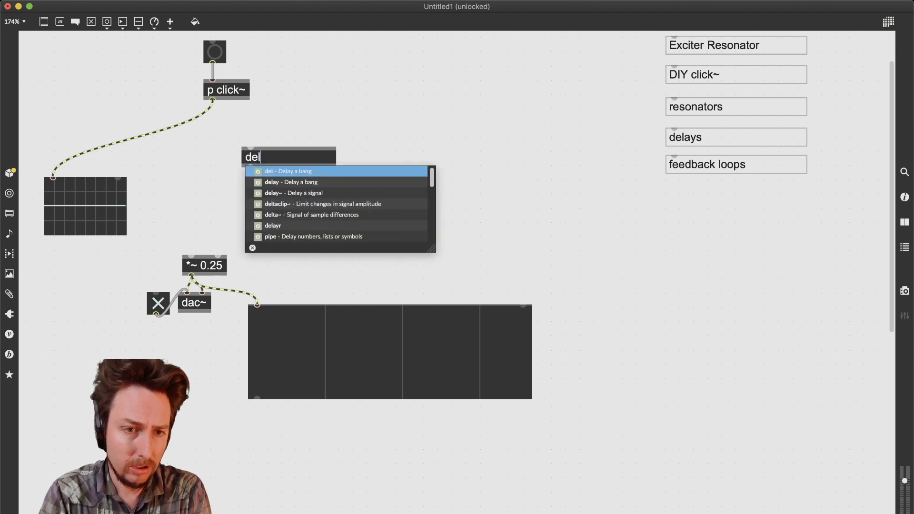
key(BackSpace)
text(lay)
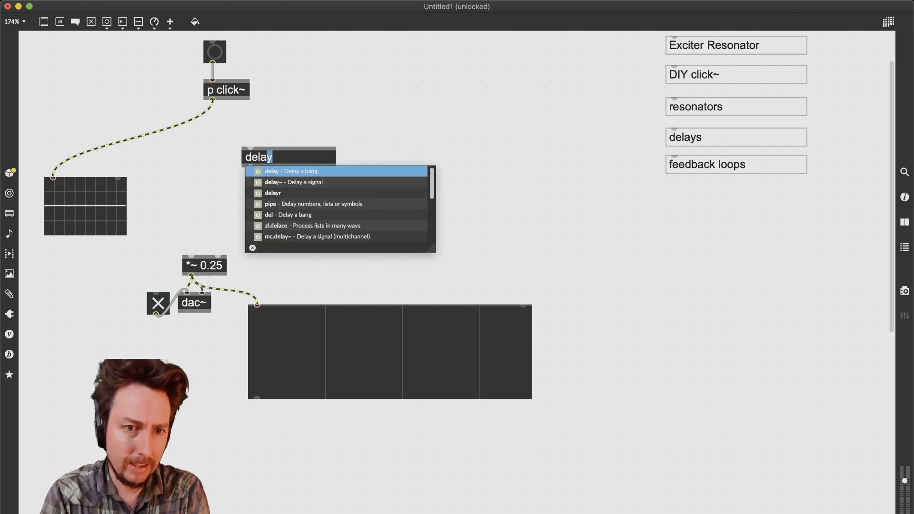
key(Return)
click(270, 157)
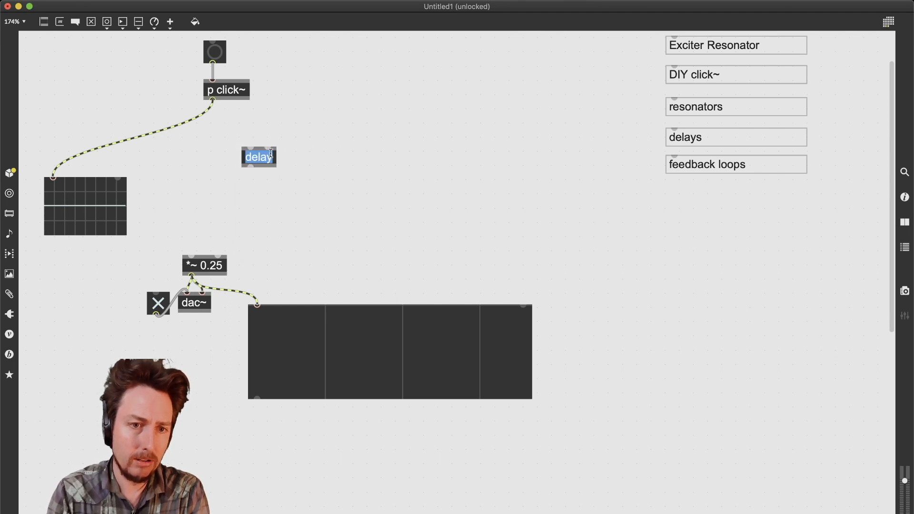
click(275, 160)
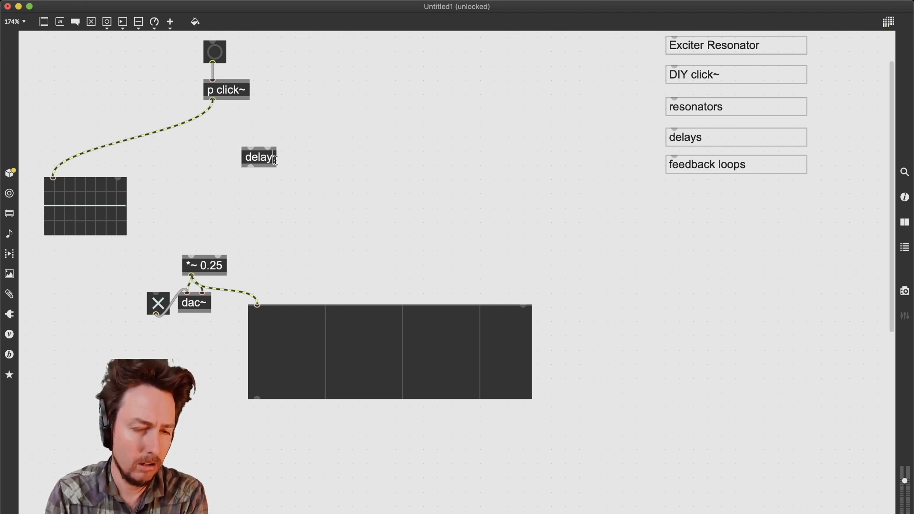
text(~)
key(Return)
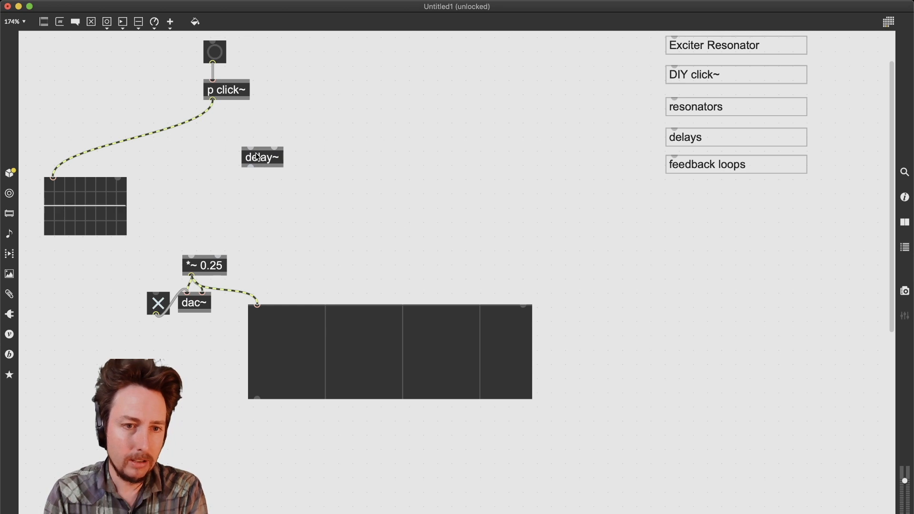
drag(257, 158, 258, 169)
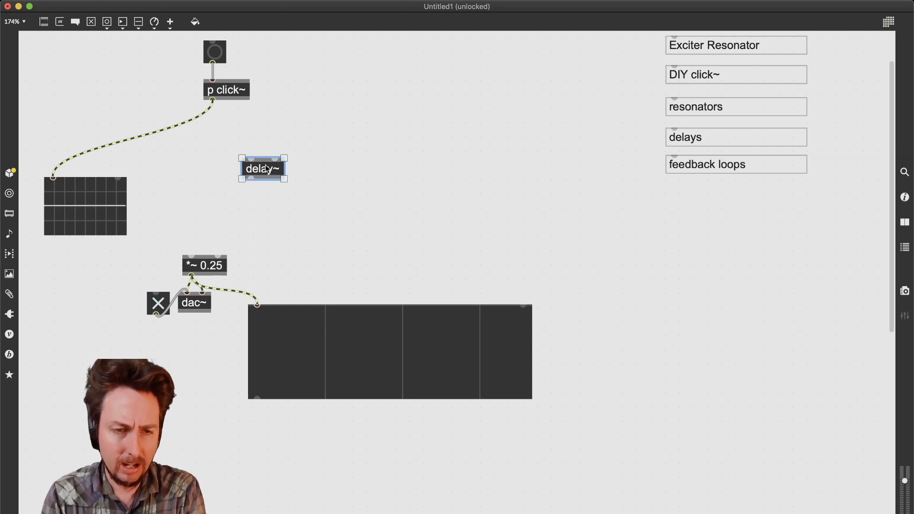
Step: Consult the delay~ help, close it, and patch delay~ through *~ 0.25 back into its own first inlet as a feedback loop
alt+click(266, 168)
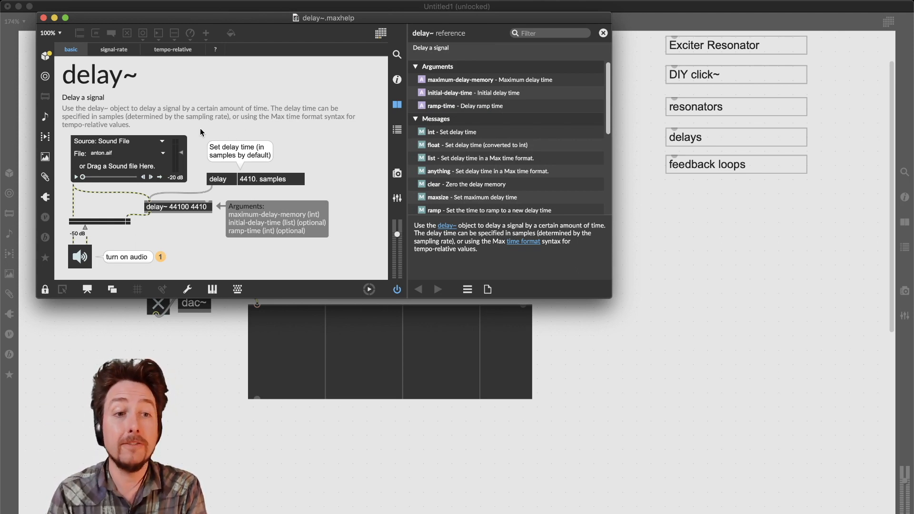
click(43, 18)
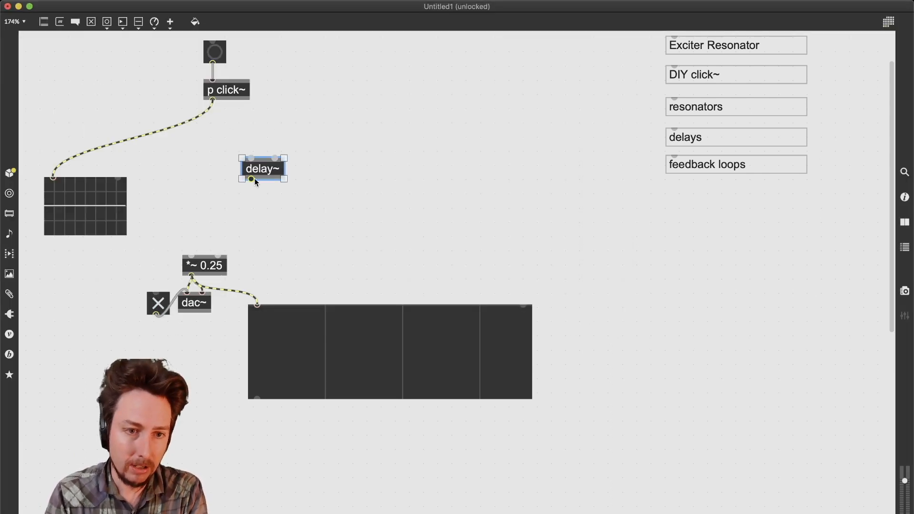
mouse_move(251, 179)
mouse_down()
mouse_move(191, 257)
mouse_move(250, 161)
mouse_up()
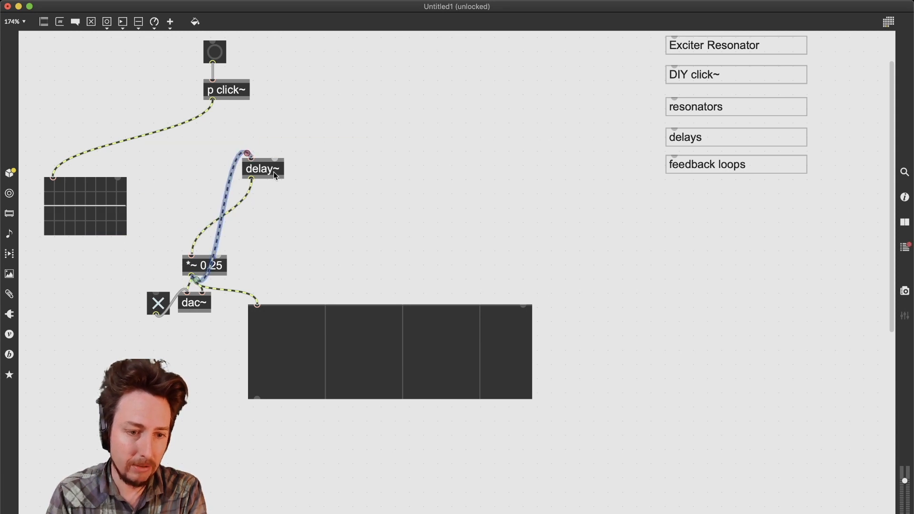
Step: Patch p click~ into the first inlet of delay~ and trigger the click to audition the feedback loop
drag(213, 101, 251, 158)
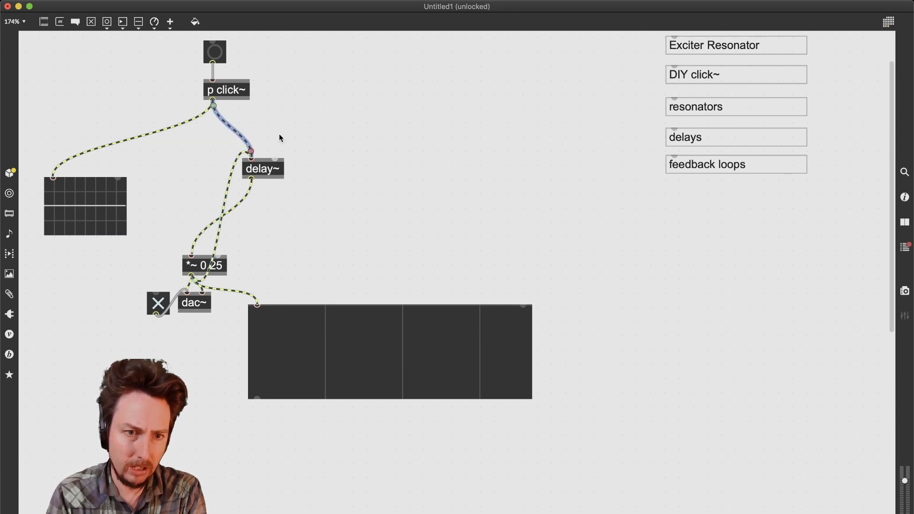
click(224, 63)
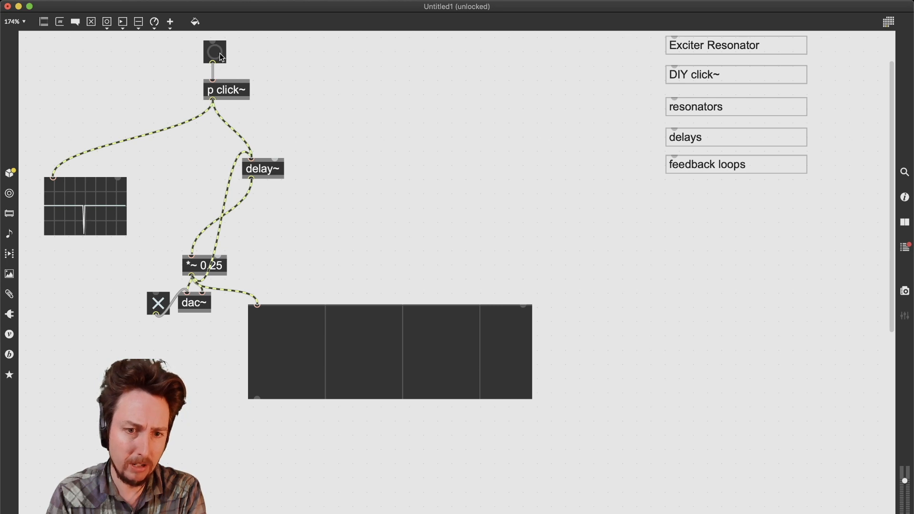
click(226, 62)
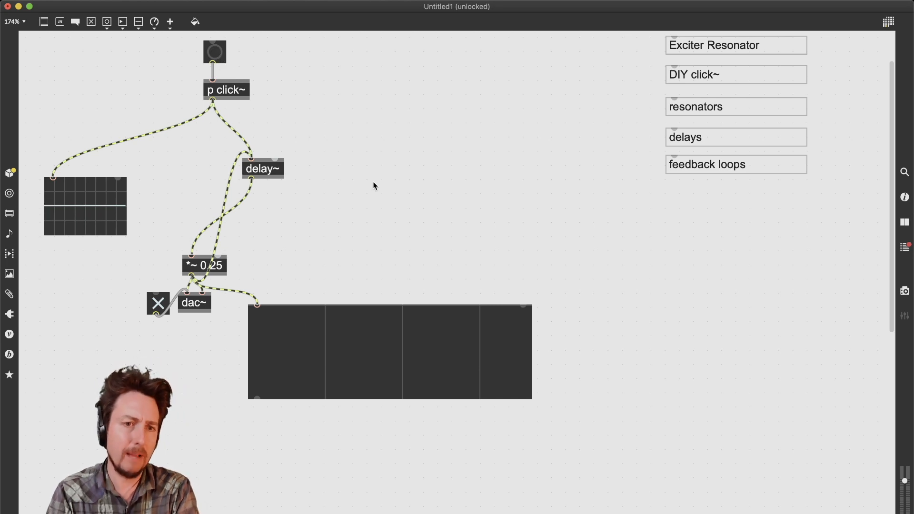
Step: Delete the feedback cord from *~ 0.25 to delay~ and trigger the click again
click(227, 182)
key(BackSpace)
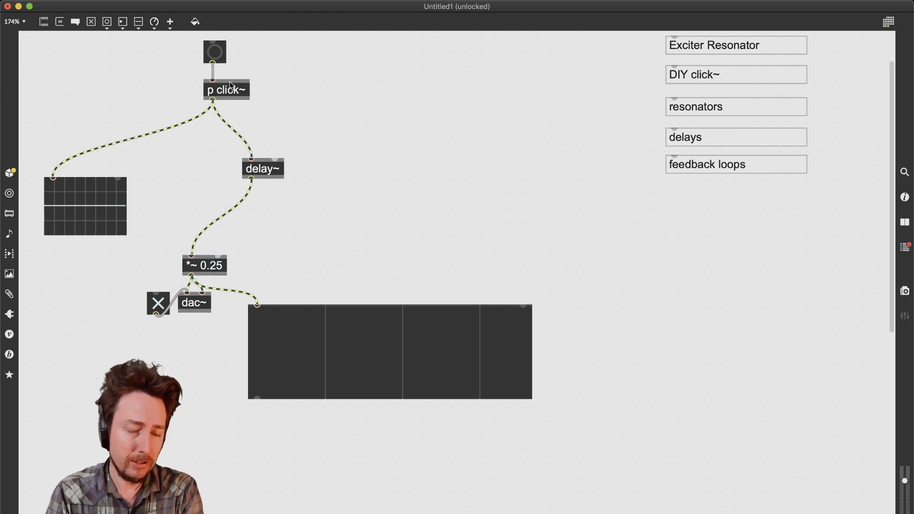
click(213, 55)
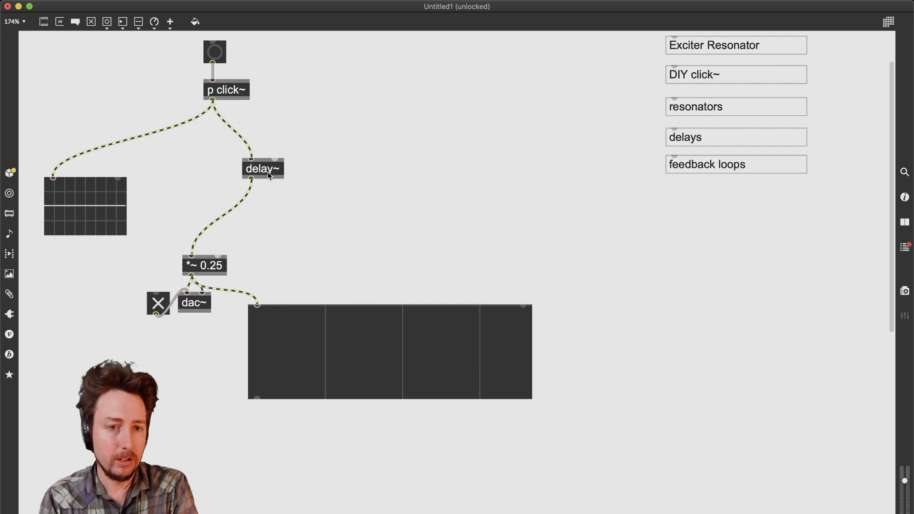
Step: Shift delay~ slightly down and patch p click~ directly into the first inlet of *~ 0.25, parallel to the delay
mouse_move(268, 172)
mouse_down()
mouse_move(301, 175)
mouse_move(270, 180)
mouse_up()
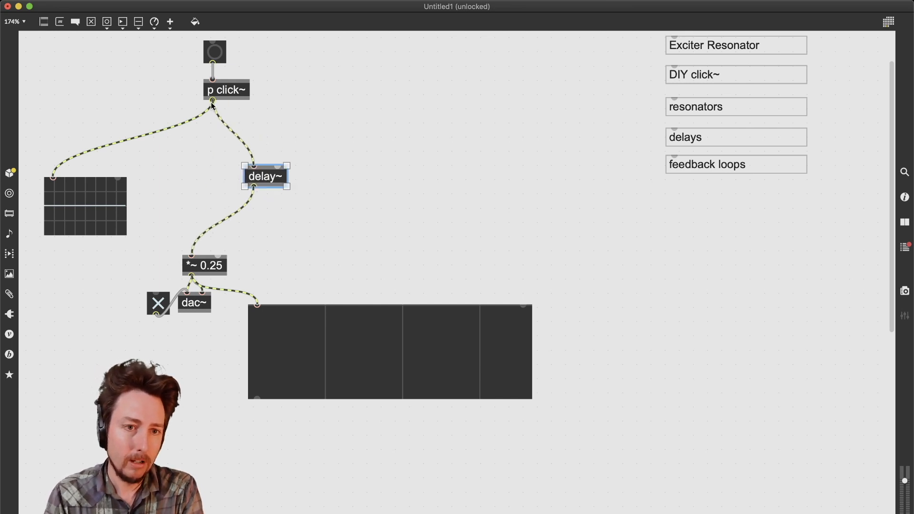
click(210, 102)
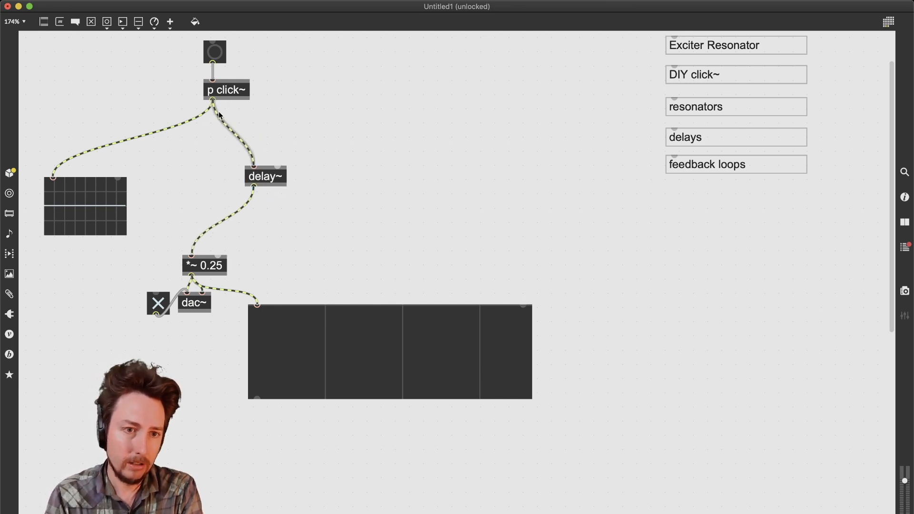
drag(213, 100, 187, 262)
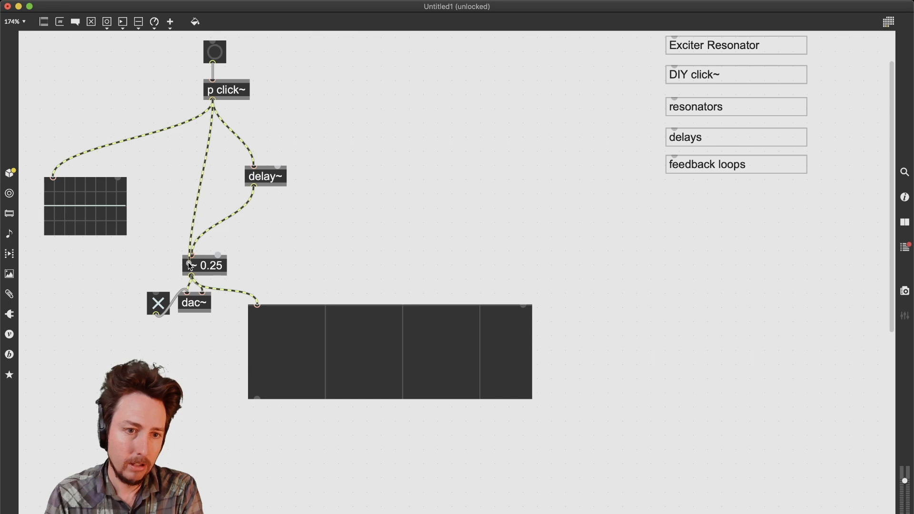
Step: Give delay~ the argument 1 and trigger the click to hear the dry and delayed signals together
double_click(279, 177)
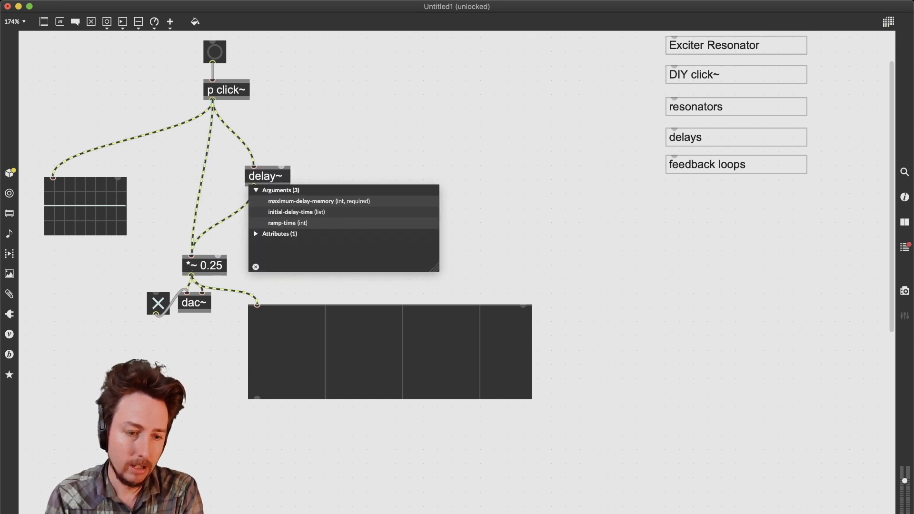
text(1)
click(334, 163)
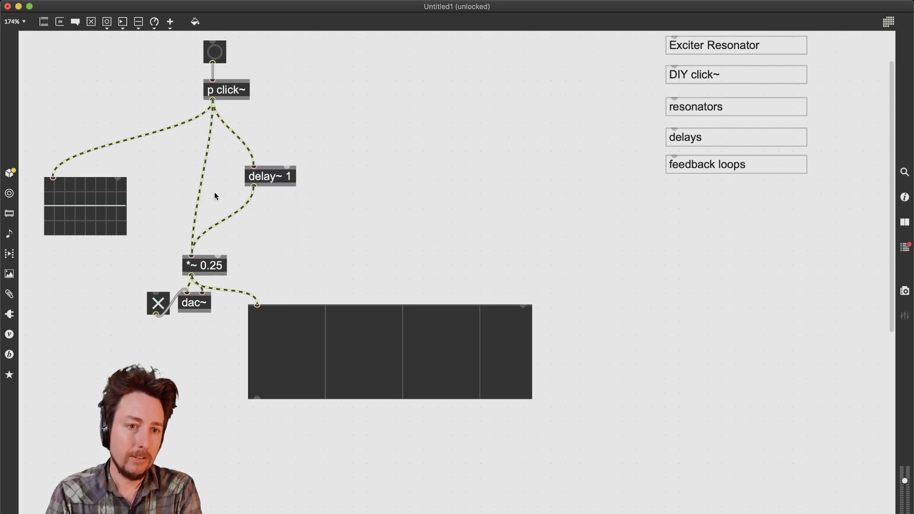
click(218, 55)
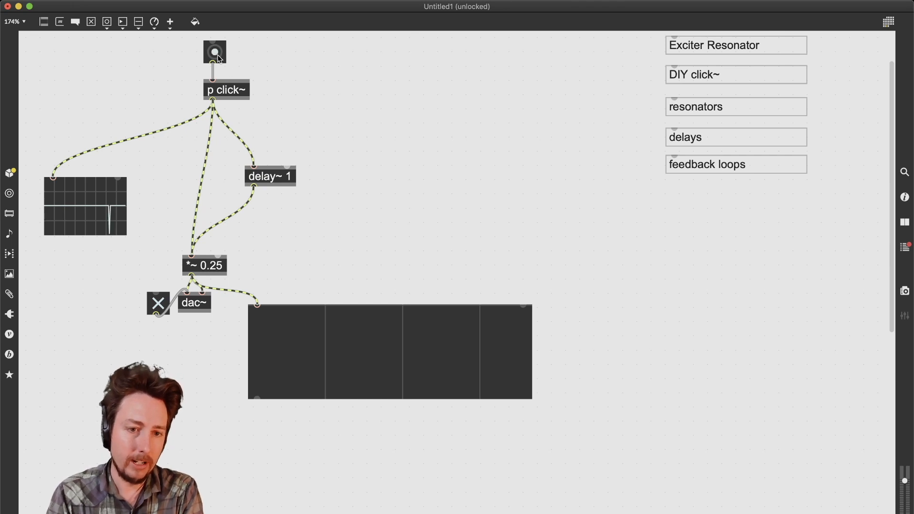
click(217, 52)
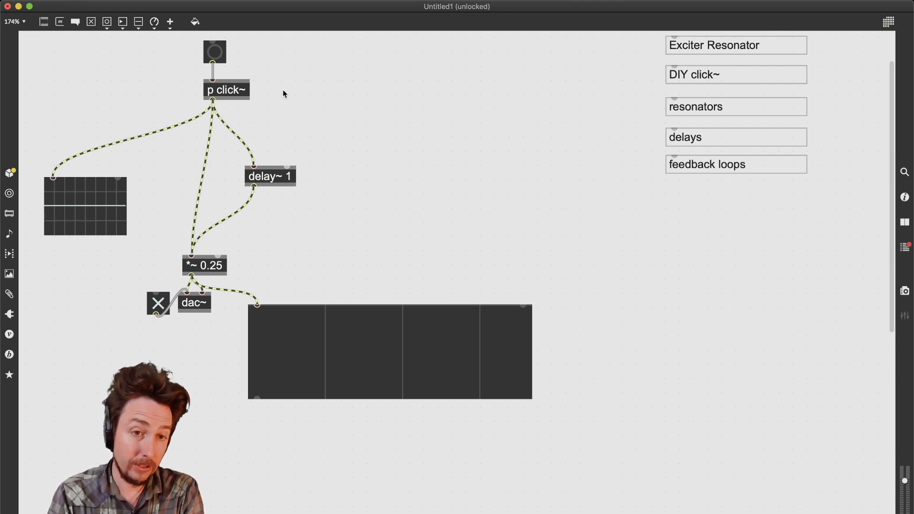
Step: Duplicate p click~ to its right, turn the copy into noise~, and patch it into both delay~ and *~ 0.25
alt+drag(245, 86, 306, 86)
key(Return)
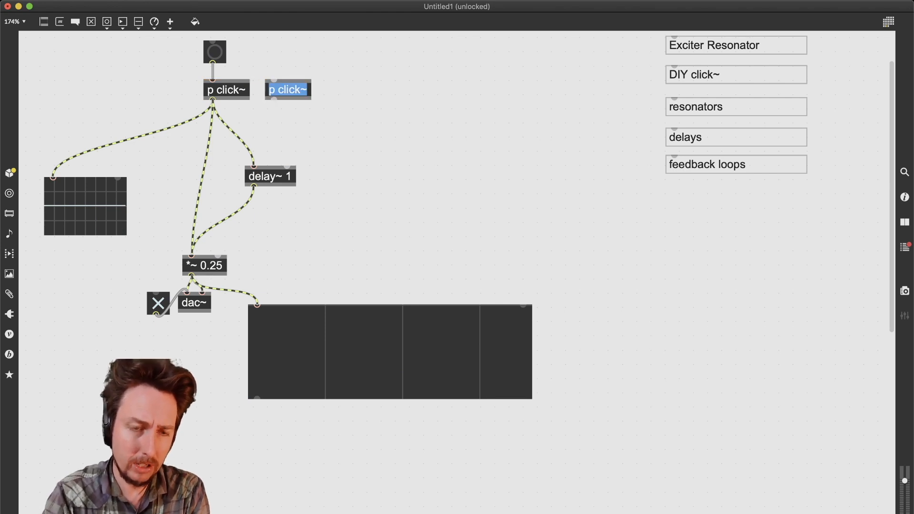
text(noise~)
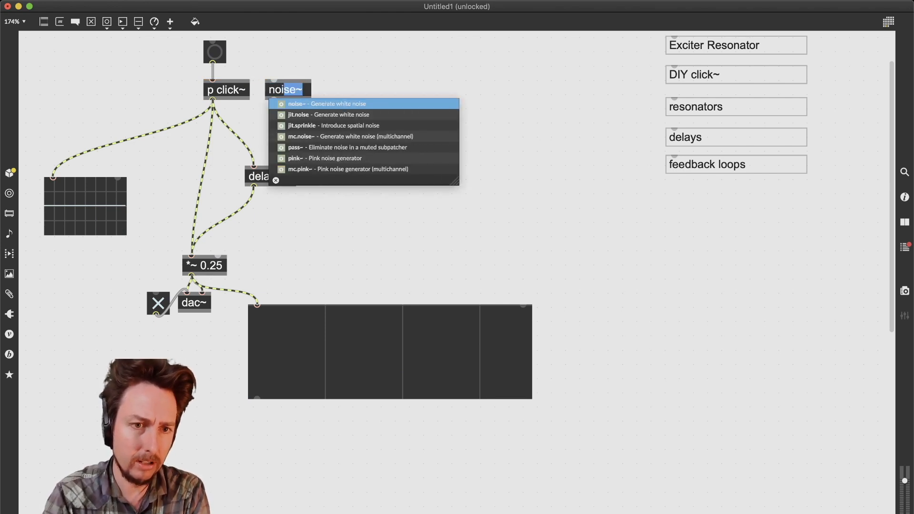
key(Return)
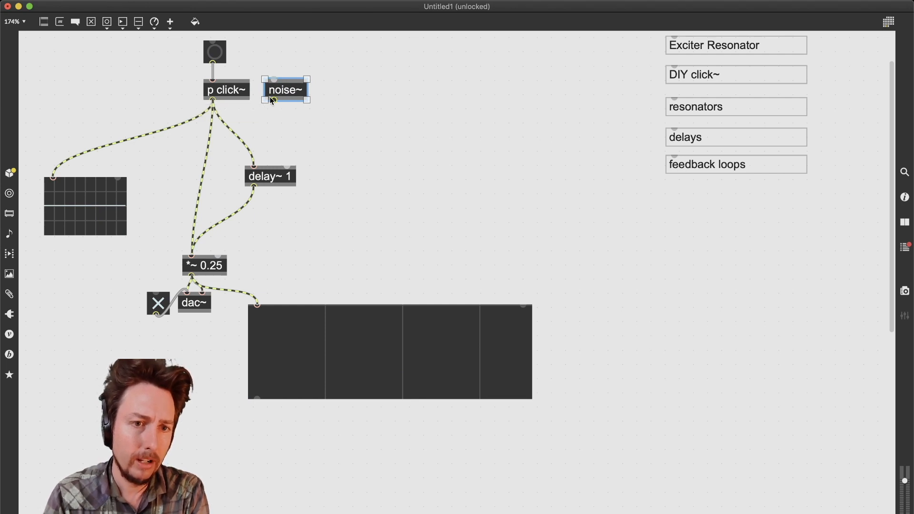
drag(274, 101, 311, 179)
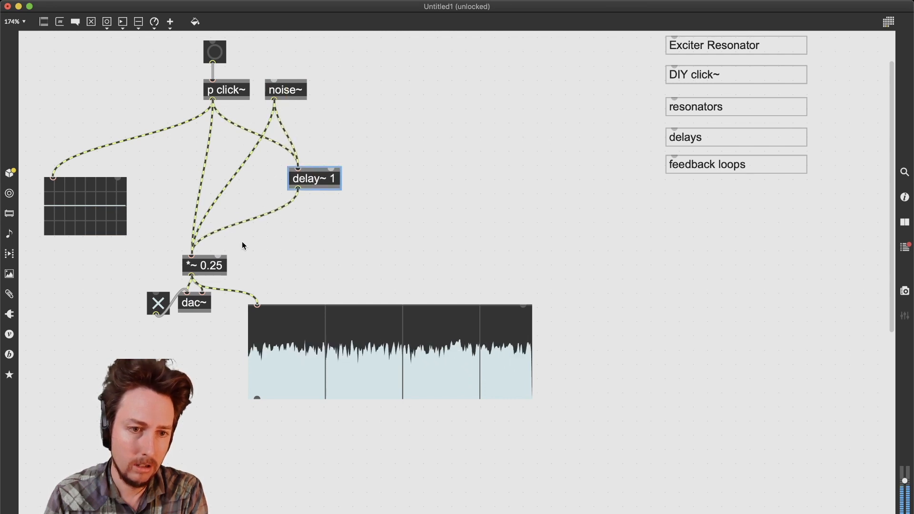
click(284, 90)
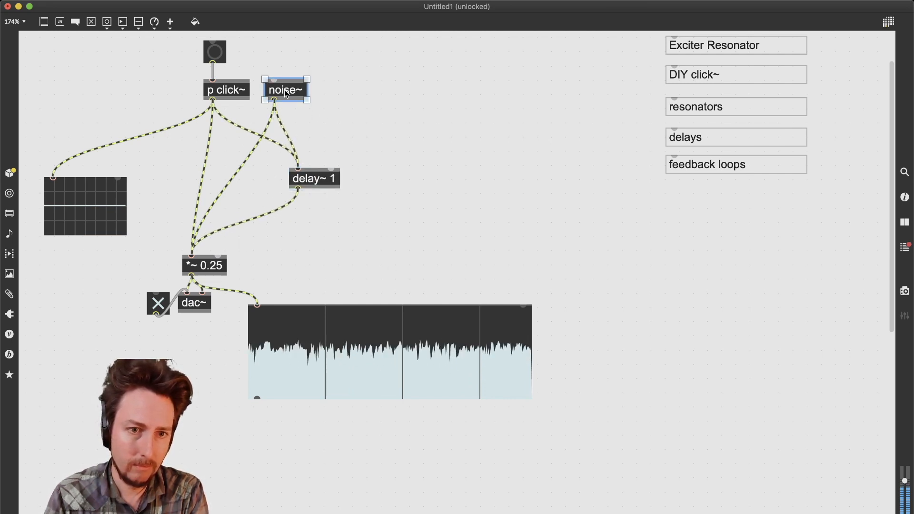
Step: Change the argument of delay~ to 2
click(332, 185)
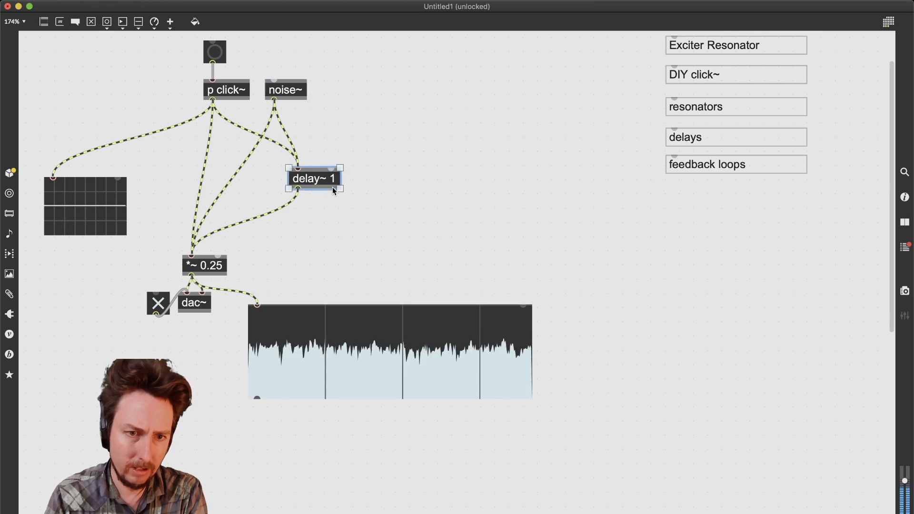
click(332, 185)
double_click(335, 178)
text(2)
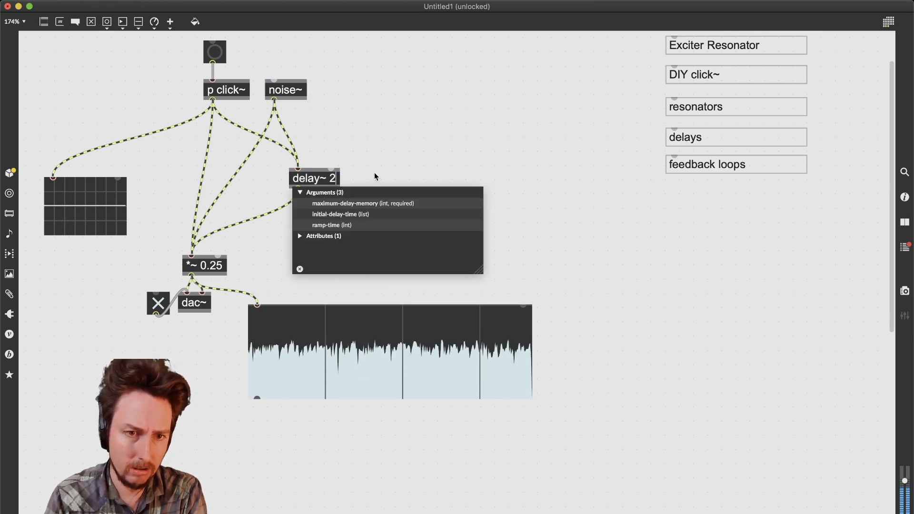
click(341, 178)
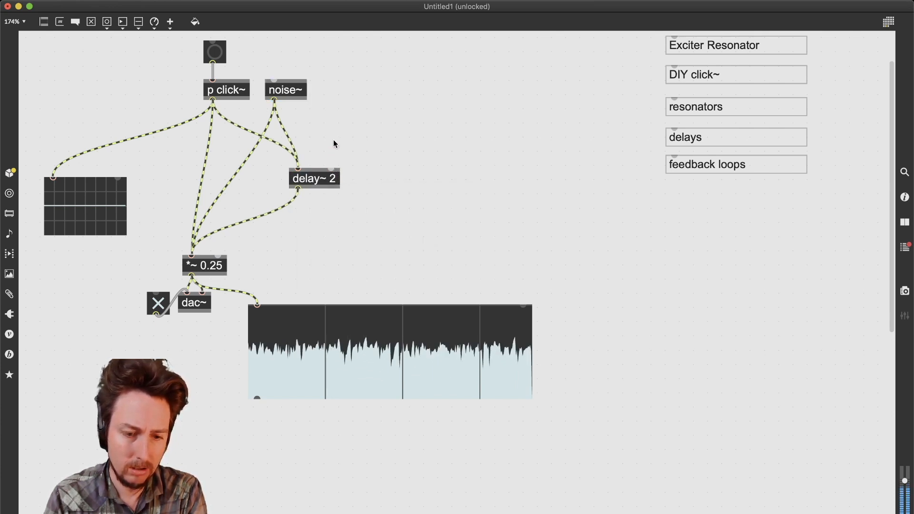
Step: Add a float number box patched into the second inlet of delay~ and sweep its value up to 625
key(f)
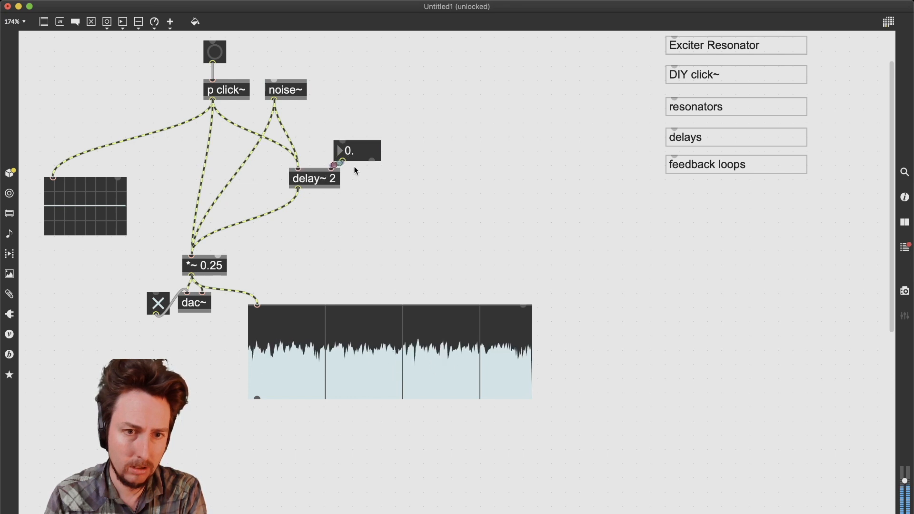
drag(357, 142, 357, 114)
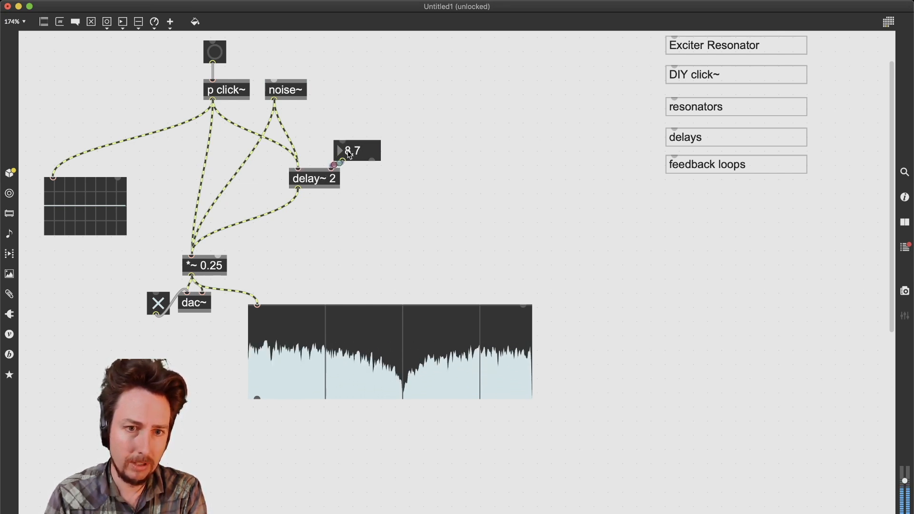
drag(349, 154, 349, 25)
mouse_move(357, 151)
mouse_down()
mouse_move(357, 123)
mouse_move(358, 143)
mouse_up()
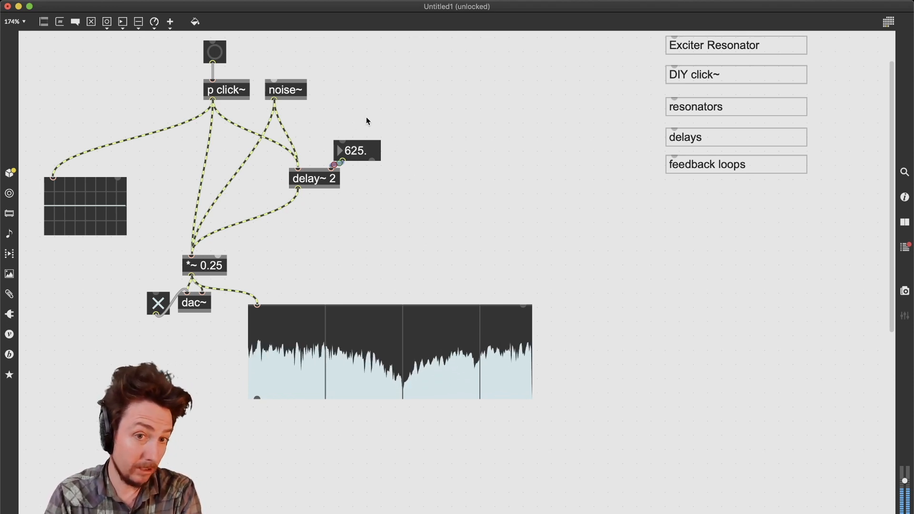
Step: Delete delay~ with its number box, the noise~ object, and the cord from p click~ to *~ 0.25
drag(387, 115, 296, 189)
key(BackSpace)
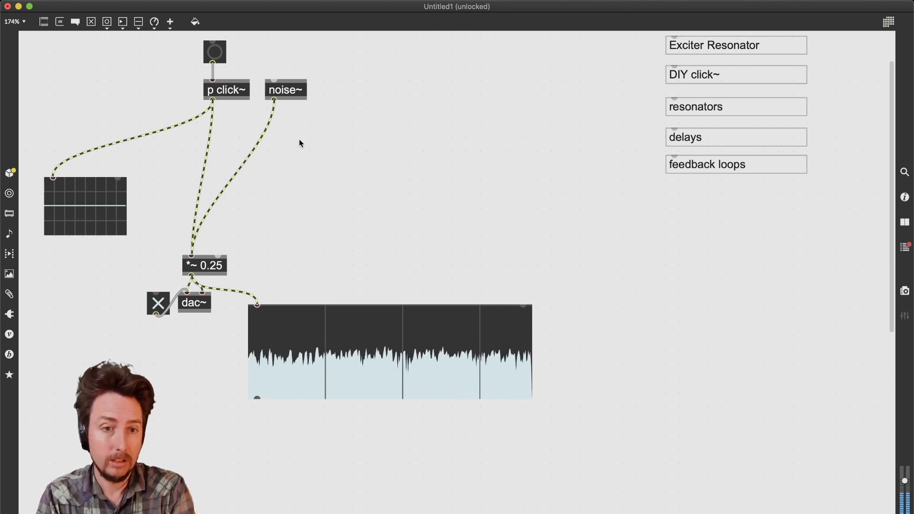
click(281, 84)
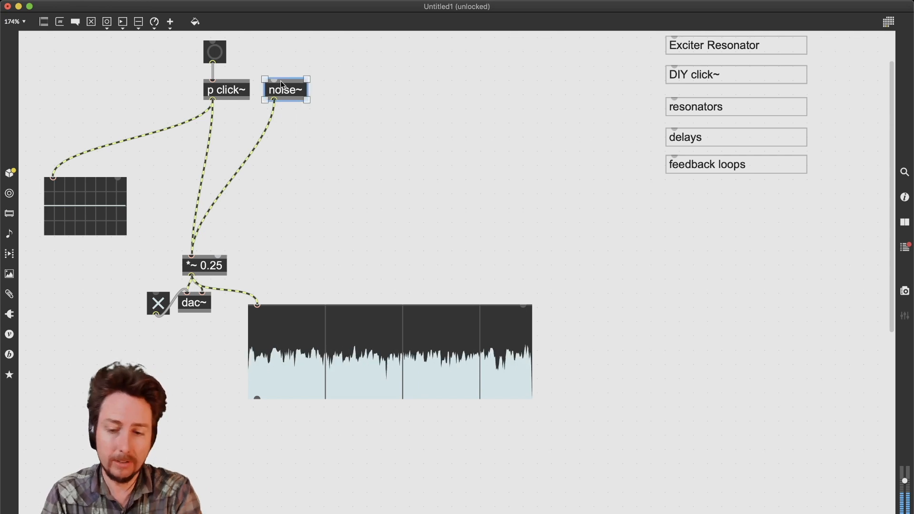
key(BackSpace)
click(206, 153)
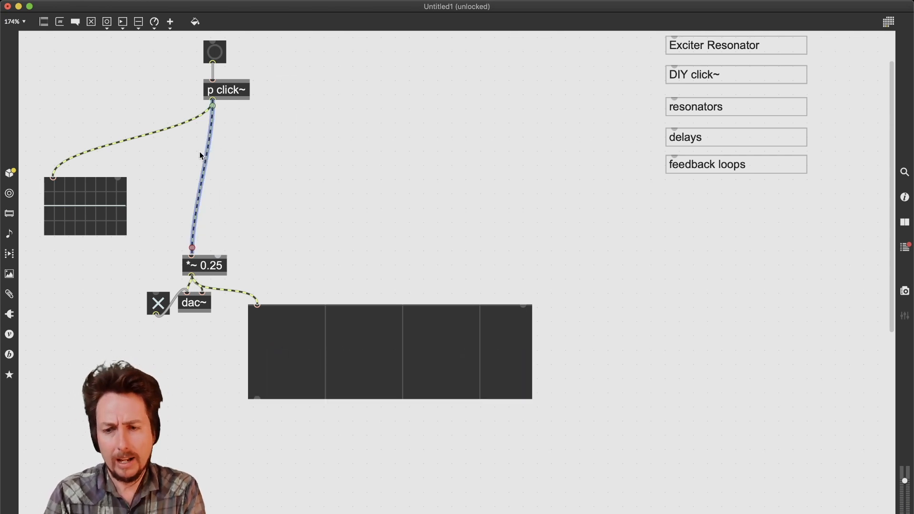
key(BackSpace)
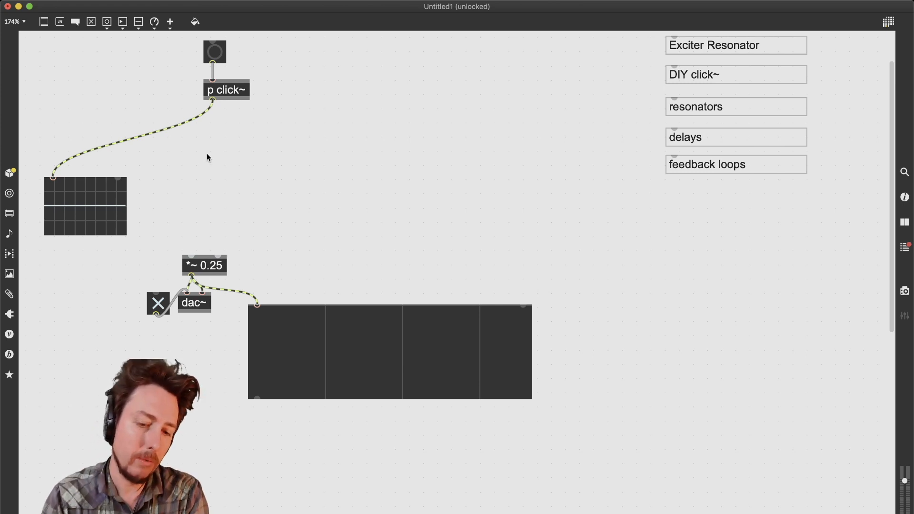
Step: Add a tapin~ object between p click~ and *~ 0.25
key(n)
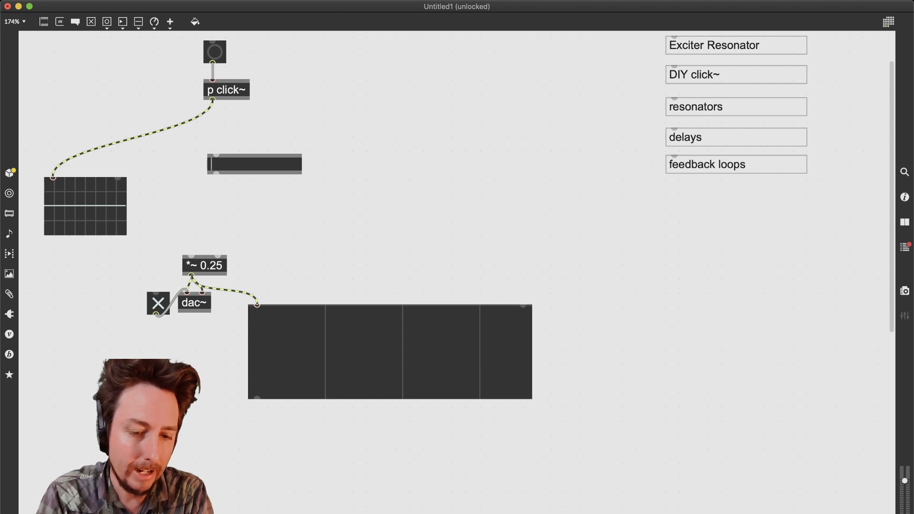
text(t)
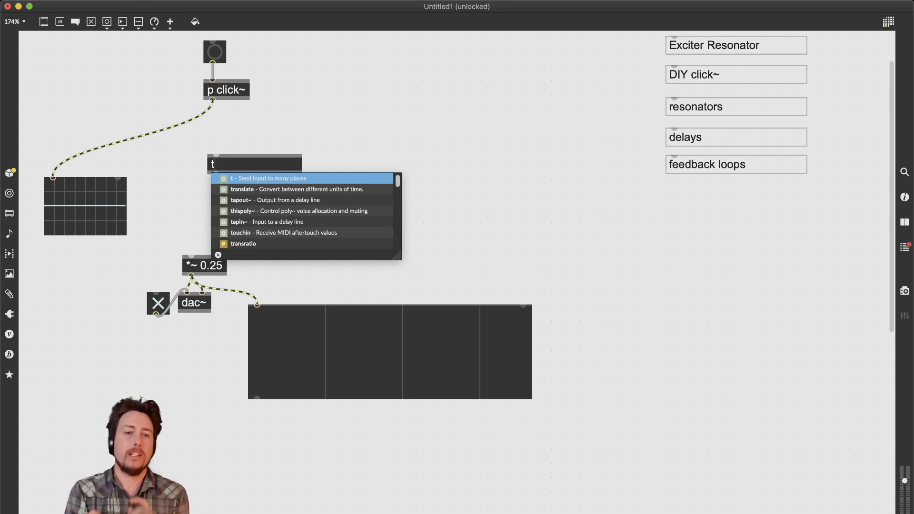
text(apout~)
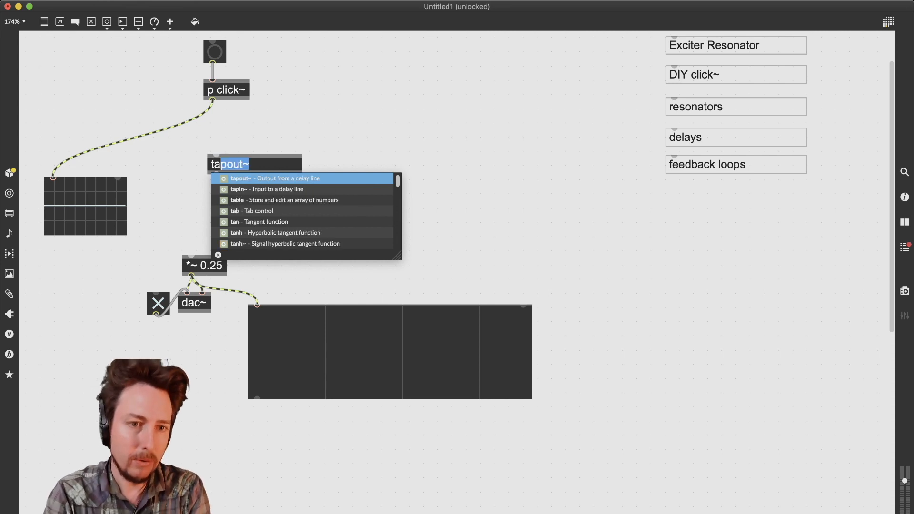
key(Down)
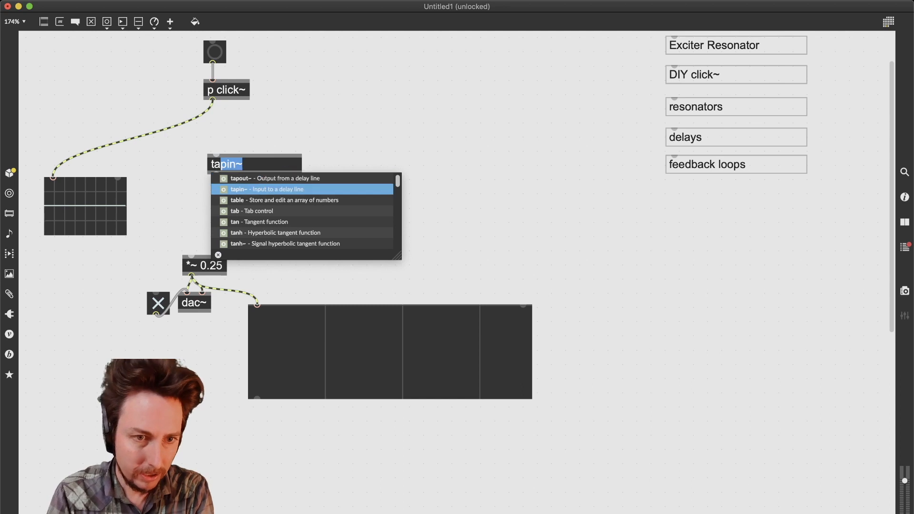
key(Return)
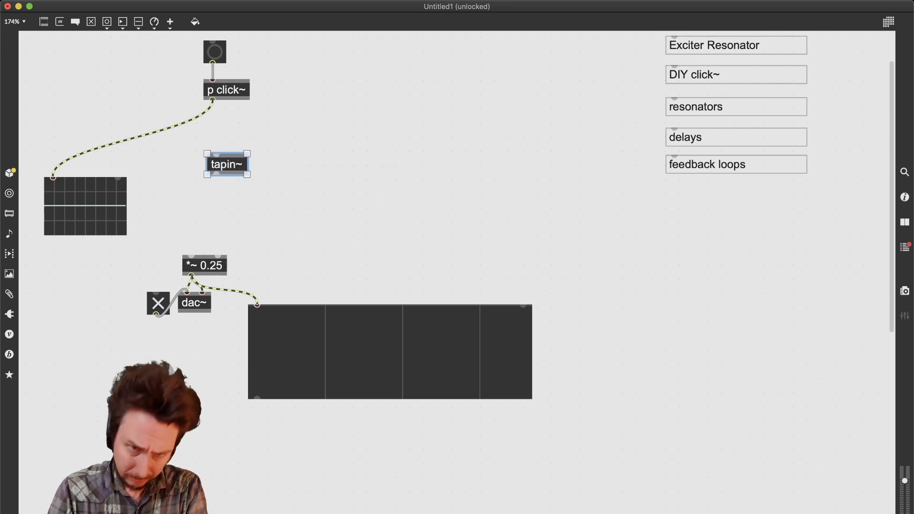
Step: Duplicate tapin~ as a tapout~ object below it, and patch p click~ into tapin~ and tapin~ into tapout~
drag(219, 162, 287, 188)
double_click(292, 193)
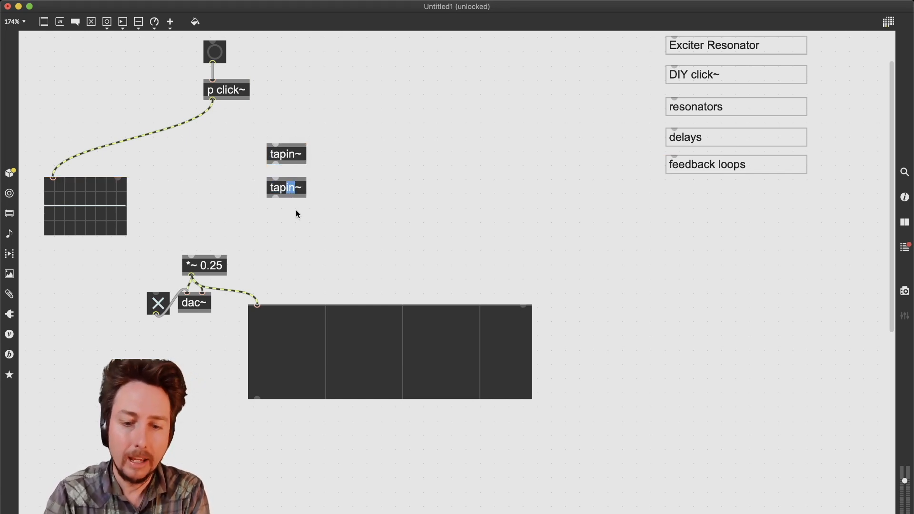
text(out)
click(358, 179)
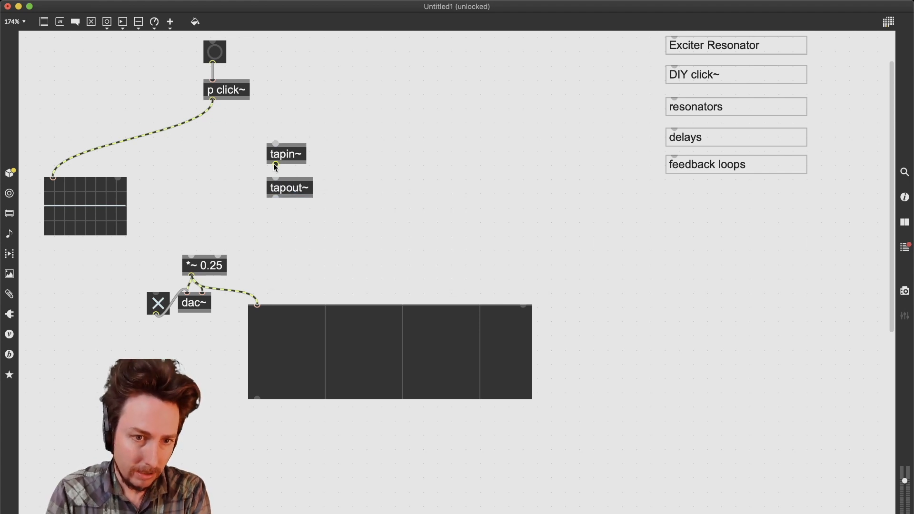
drag(277, 171, 277, 178)
drag(214, 99, 262, 139)
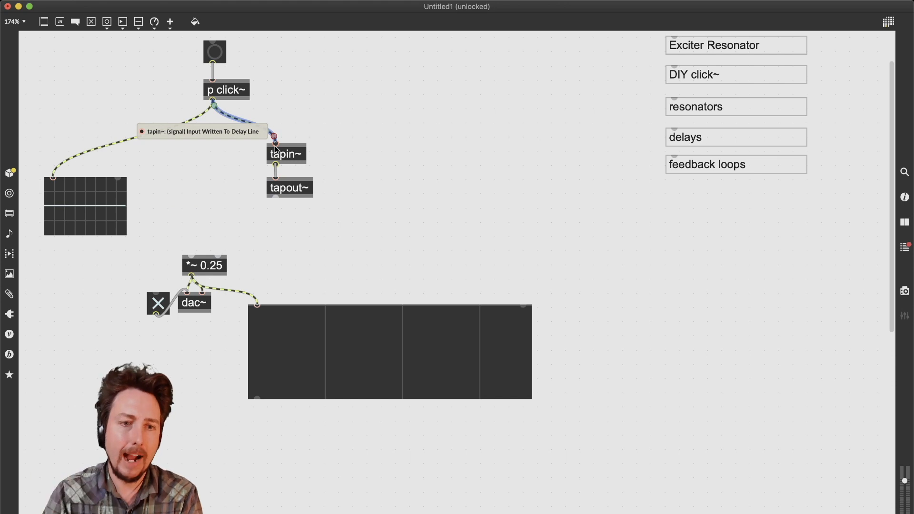
Step: Give the tapin~ object a maximum delay argument of 100
double_click(303, 156)
click(304, 156)
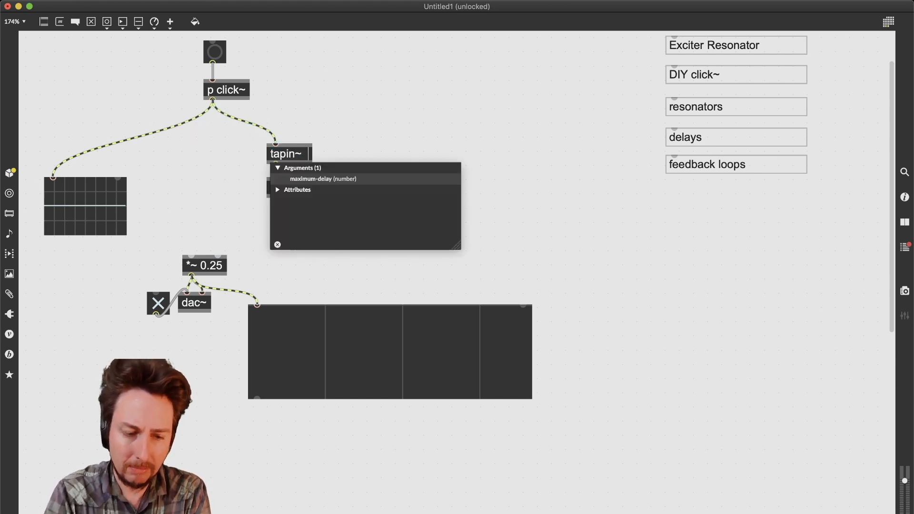
text(100)
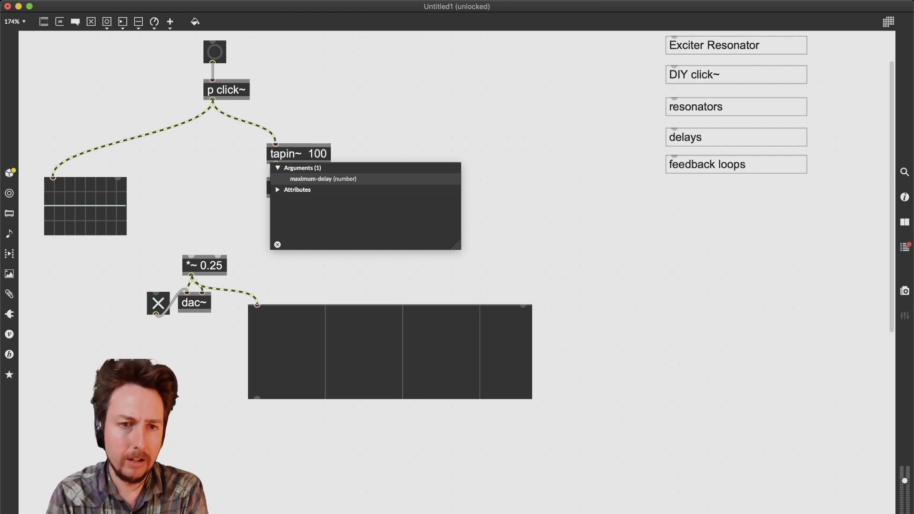
click(350, 156)
Step: Add a float number box patched into tapout~, connect tapout~ to *~ 0.25, and trigger the bang
key(f)
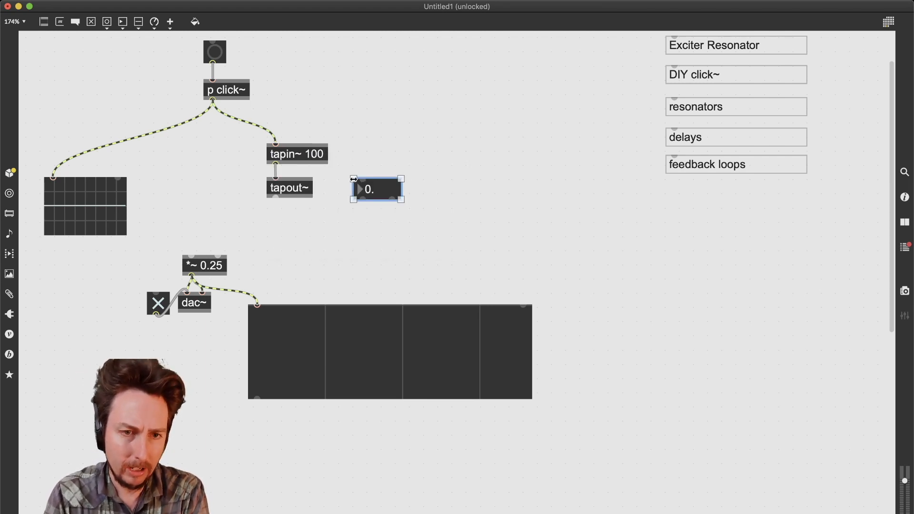
mouse_move(375, 194)
mouse_down()
mouse_move(369, 169)
mouse_move(282, 182)
mouse_move(189, 247)
mouse_up()
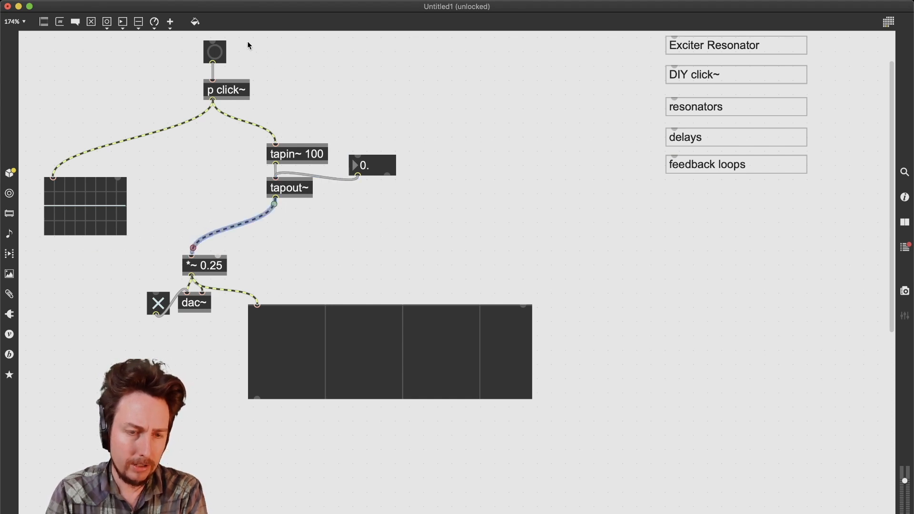
super+click(216, 51)
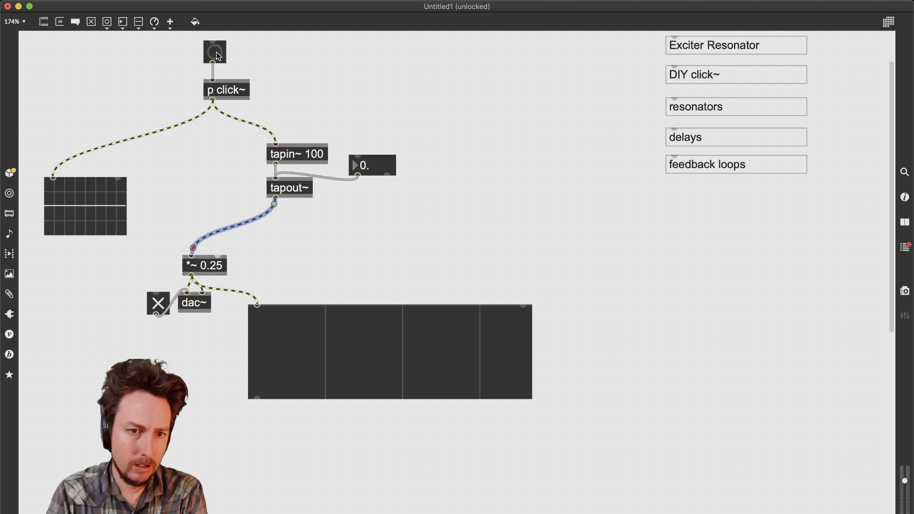
super+click(216, 52)
Step: Patch p click~ directly into *~ 0.25 too, and test with the bang while raising the tapout~ number box to 49
drag(214, 102, 192, 248)
click(298, 98)
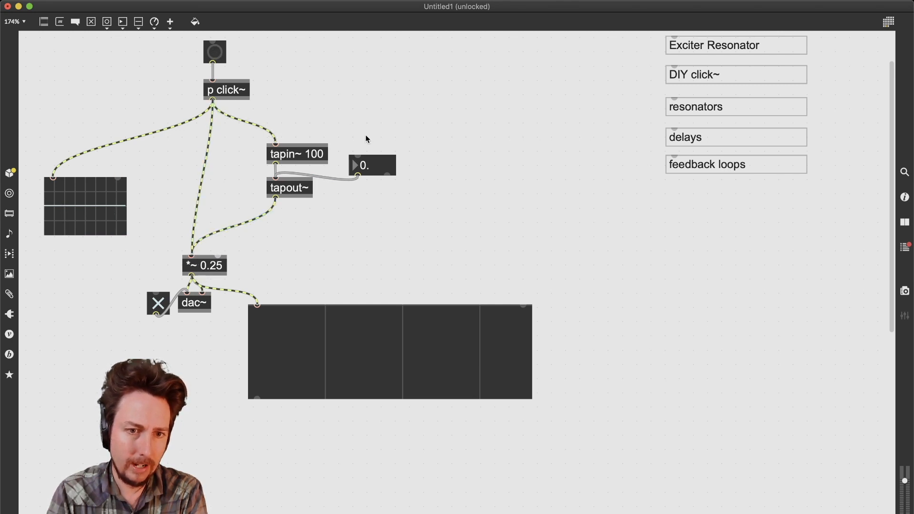
super+click(217, 57)
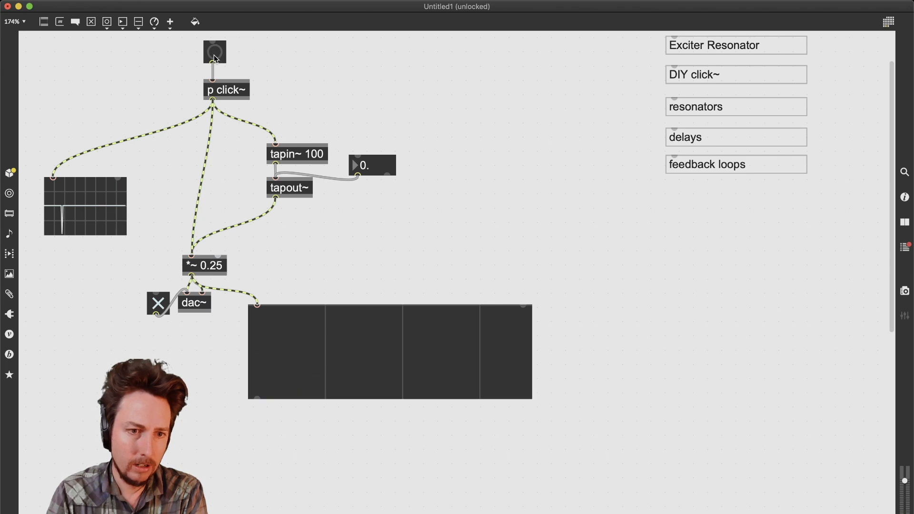
super+click(215, 53)
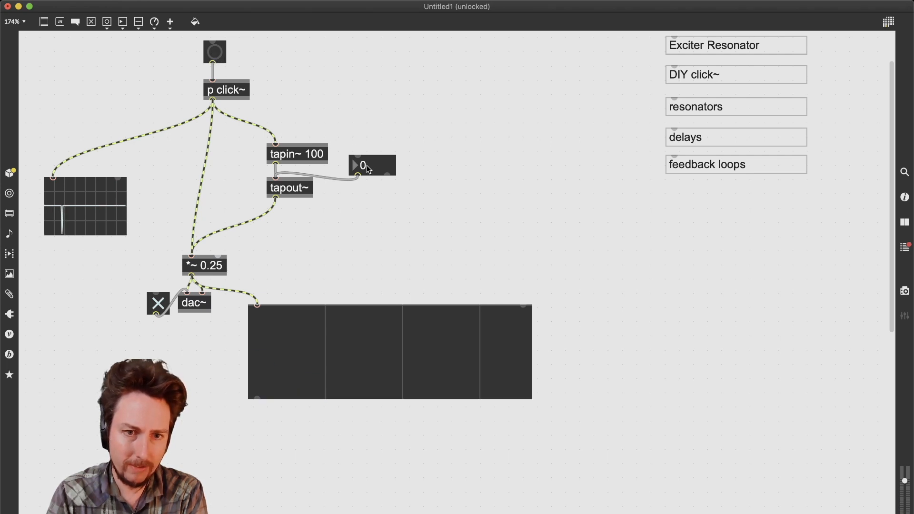
drag(369, 165, 369, 145)
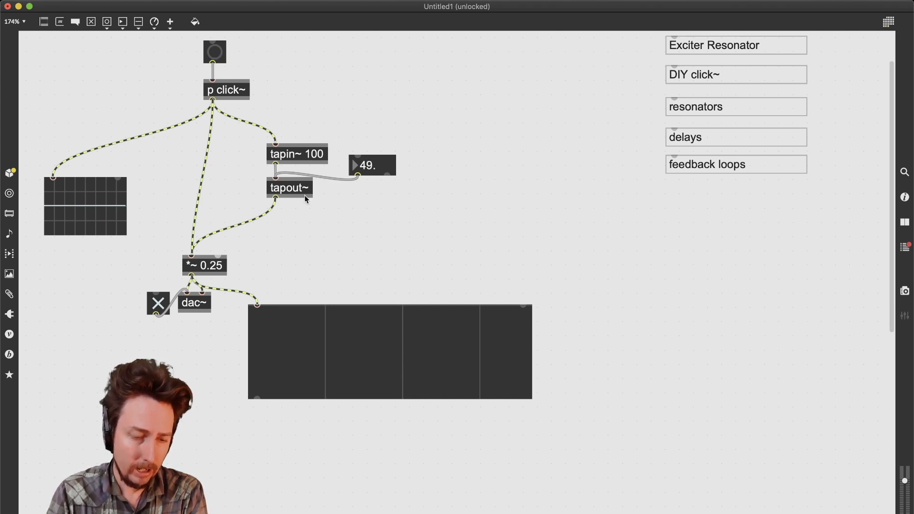
Step: Paste a copy of *~ 0.25 below tapout~, fed by tapout~, and patch its output back into tapin~
key(super+e)
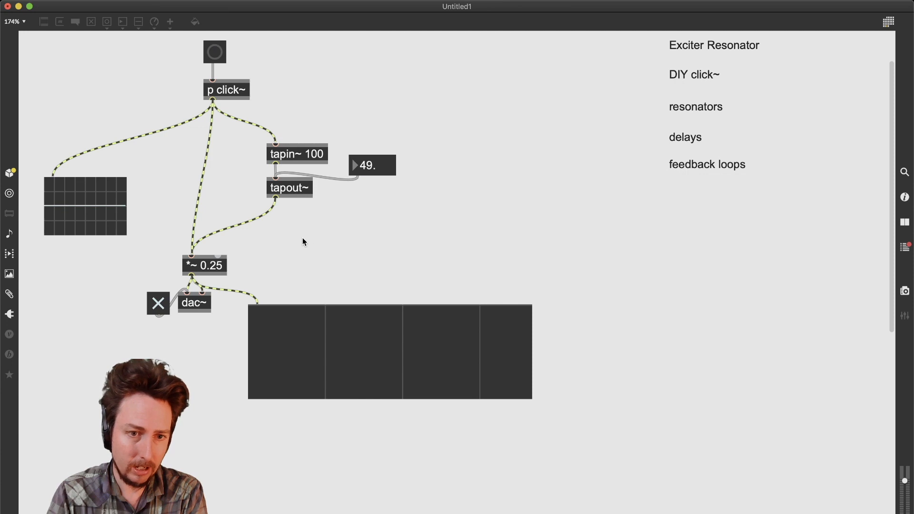
key(super+e)
key(super+v)
click(284, 208)
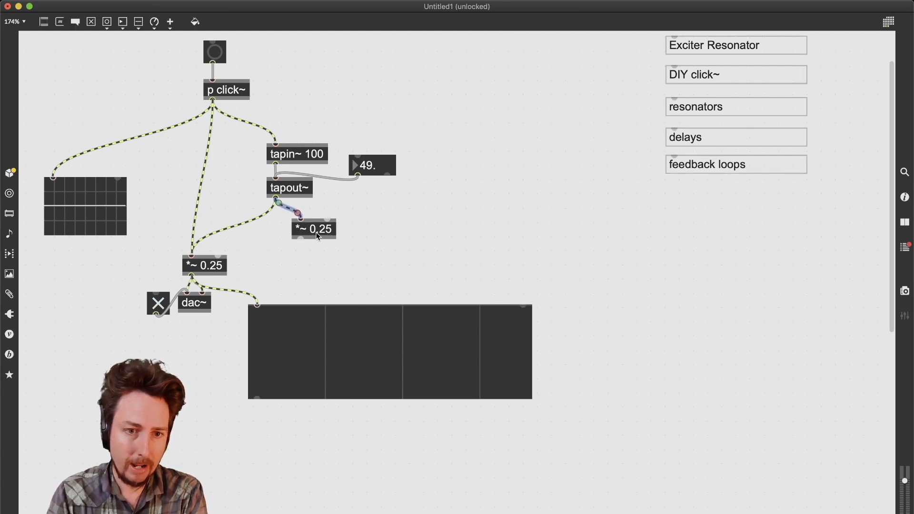
drag(315, 233, 275, 145)
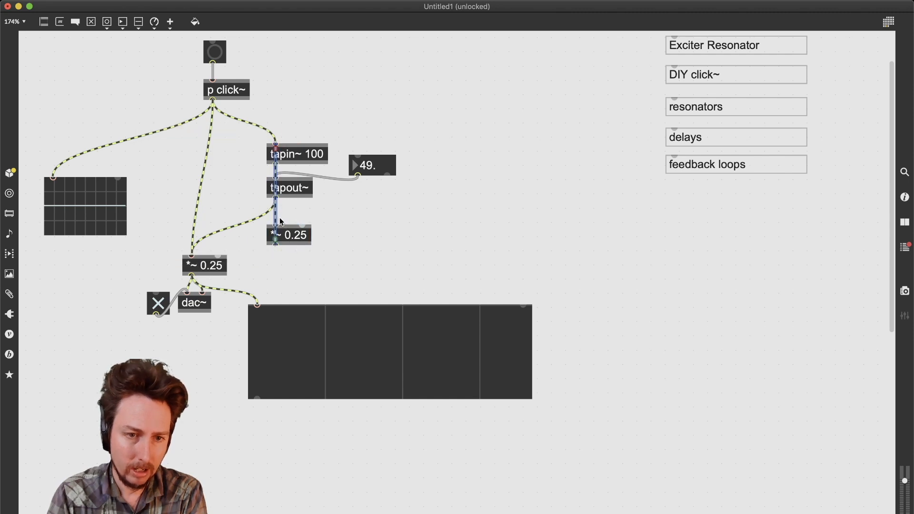
Step: Auto-route the feedback cord from the lower *~ 0.25 to tapin~, and reshape it into a wide loop enclosing the delay objects and number box
right_click(275, 213)
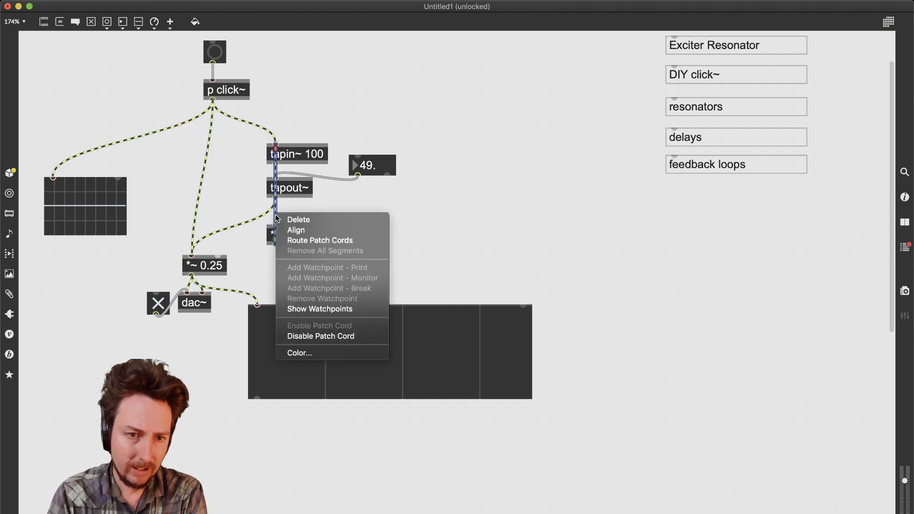
click(297, 241)
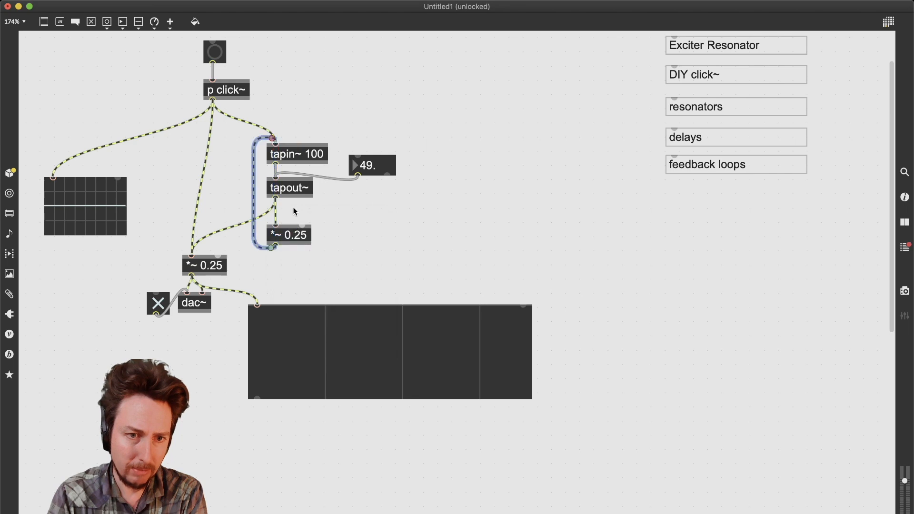
click(326, 226)
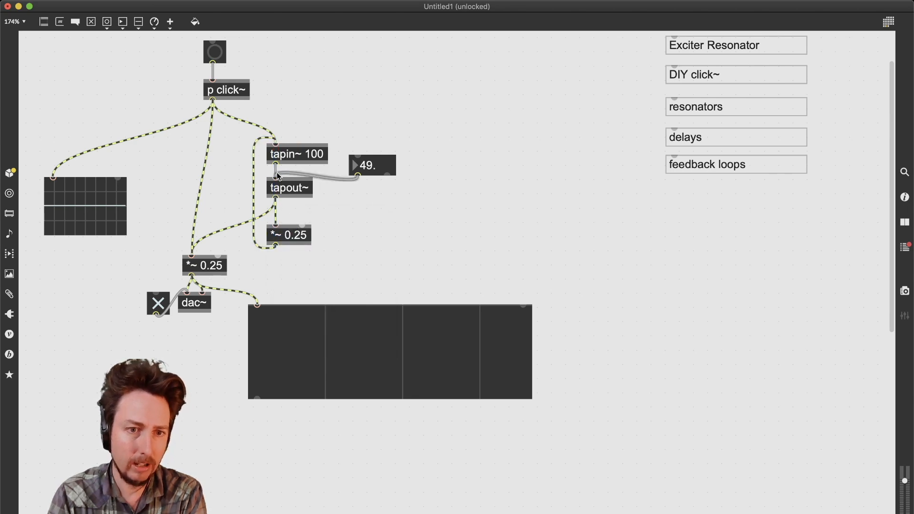
drag(254, 186, 464, 190)
drag(392, 139, 389, 113)
drag(378, 249, 379, 262)
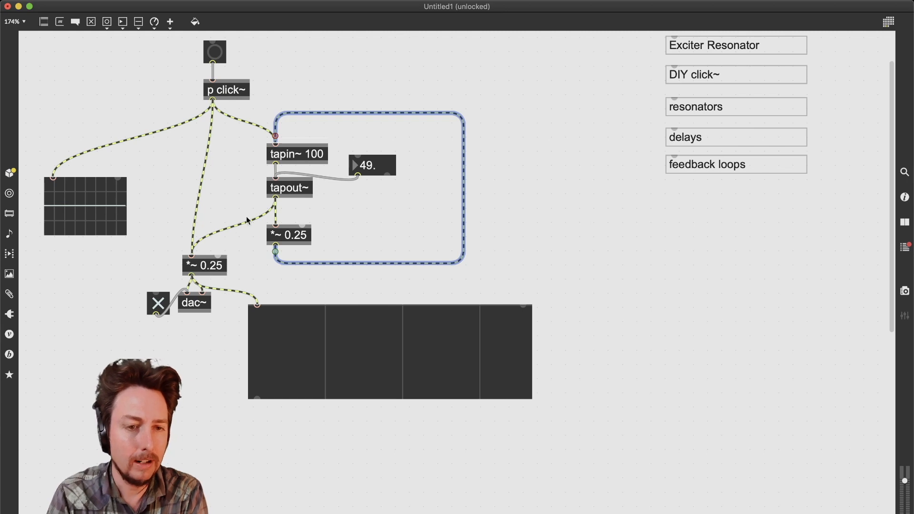
Step: Move the output *~ 0.25, toggle and dac~ in line under p click~, and auto-route the cord from p click~ to the scope
drag(163, 255, 208, 317)
mouse_move(201, 269)
mouse_down()
mouse_move(209, 279)
mouse_move(219, 272)
mouse_up()
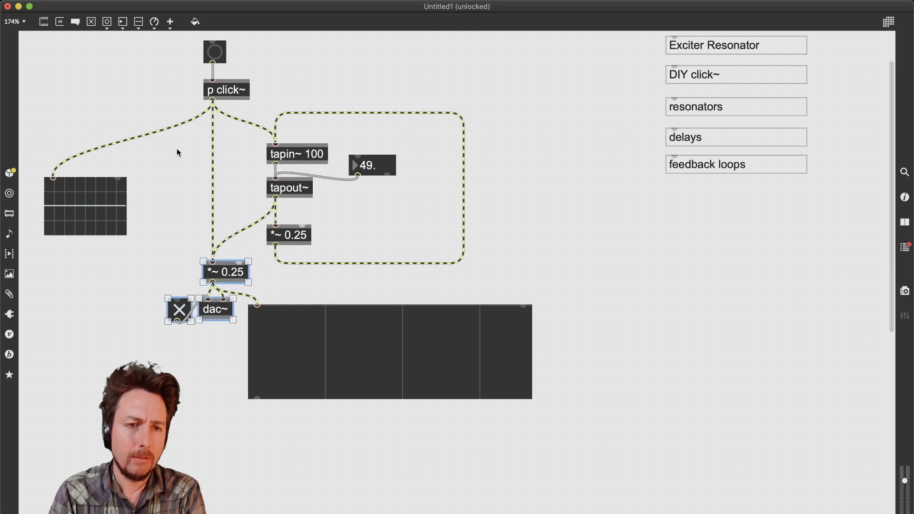
click(170, 129)
right_click(169, 123)
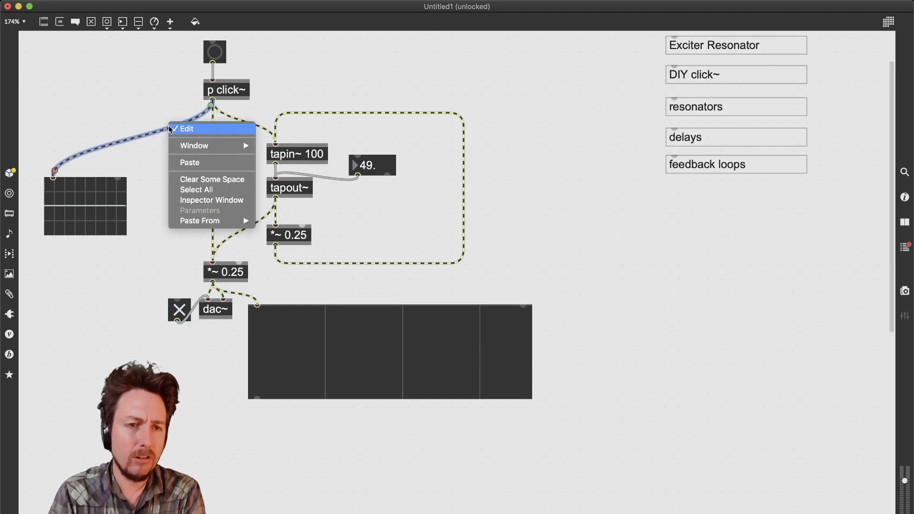
click(139, 135)
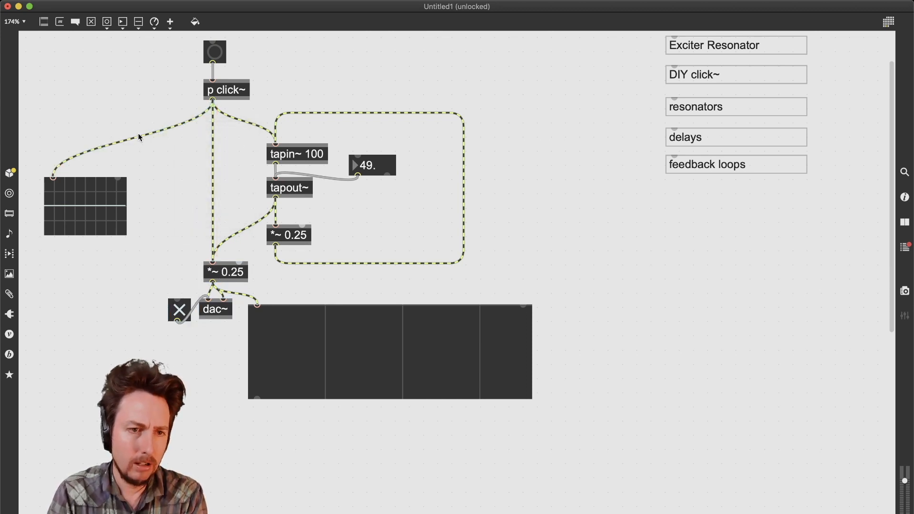
right_click(140, 136)
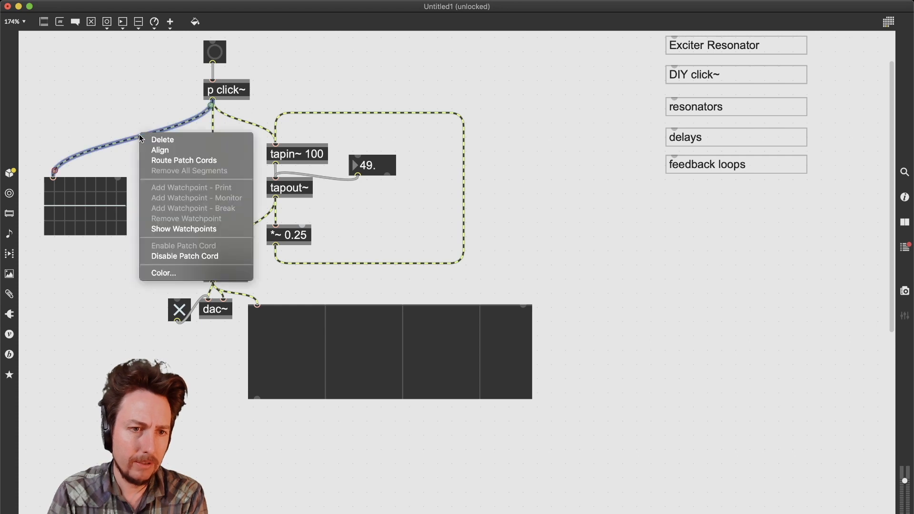
click(184, 160)
click(173, 159)
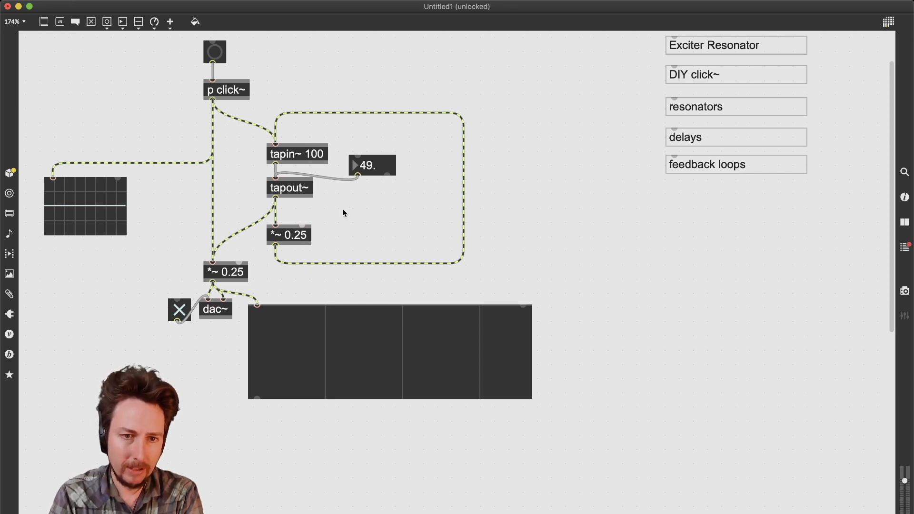
Step: Add a float number box patched into the second inlet of the feedback *~ 0.25, lock the patcher, and trigger the bang
key(f)
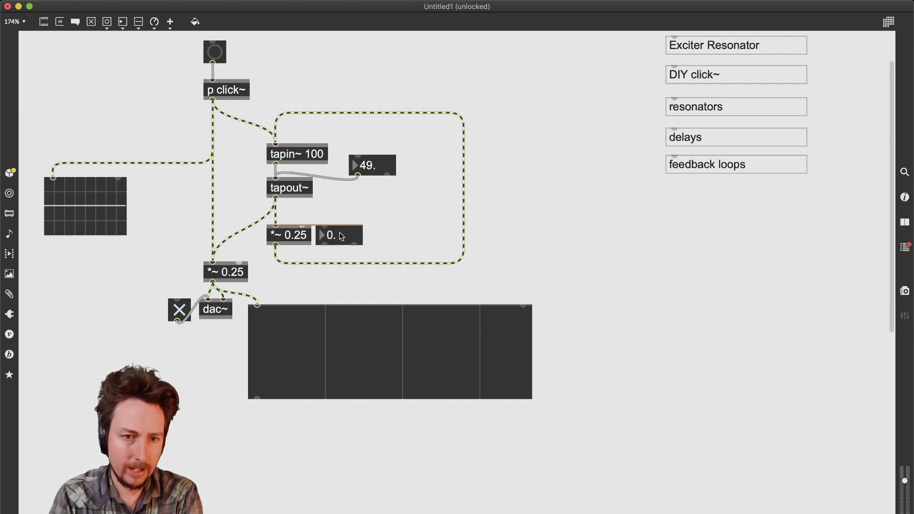
drag(324, 245, 303, 224)
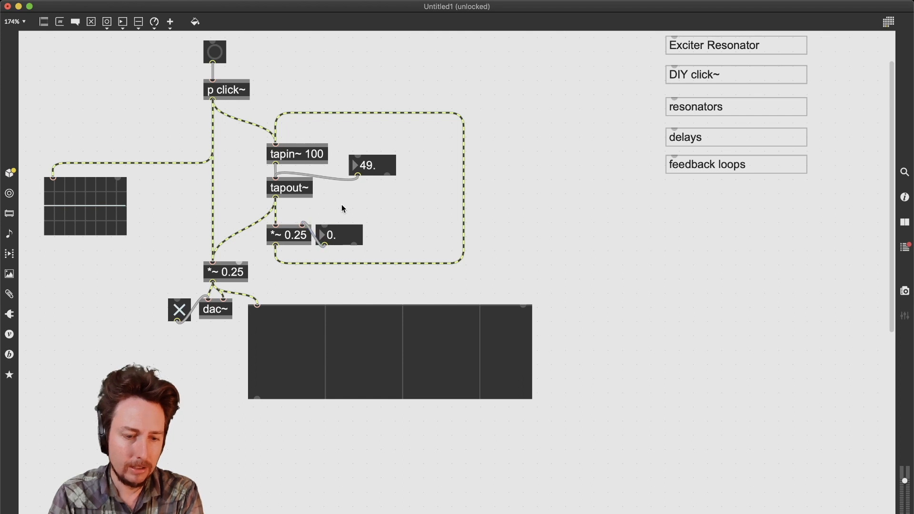
key(super+e)
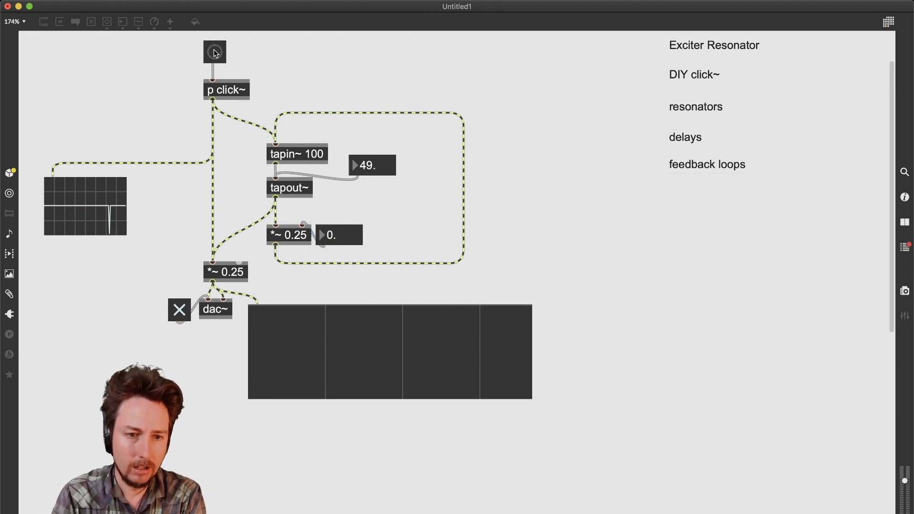
click(215, 53)
Step: Set the tapout~ delay time to 20 and the feedback multiplier to 0.98
click(331, 241)
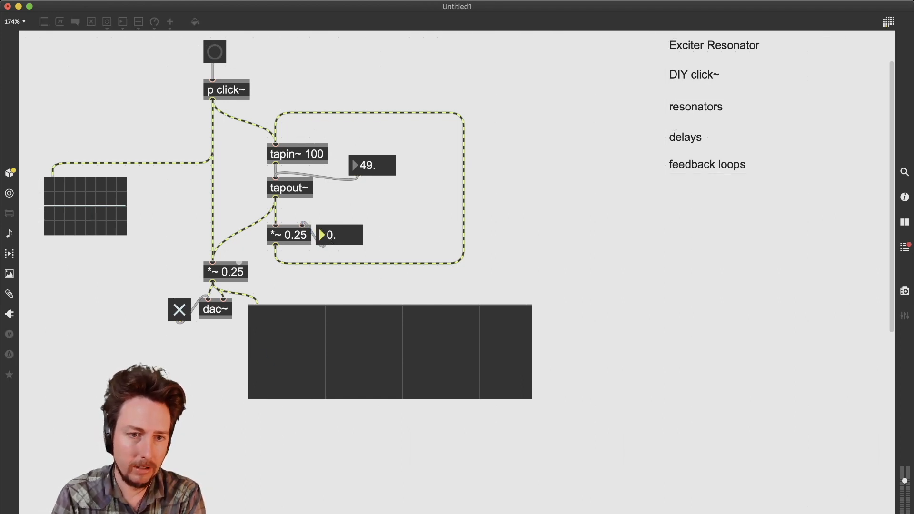
click(374, 170)
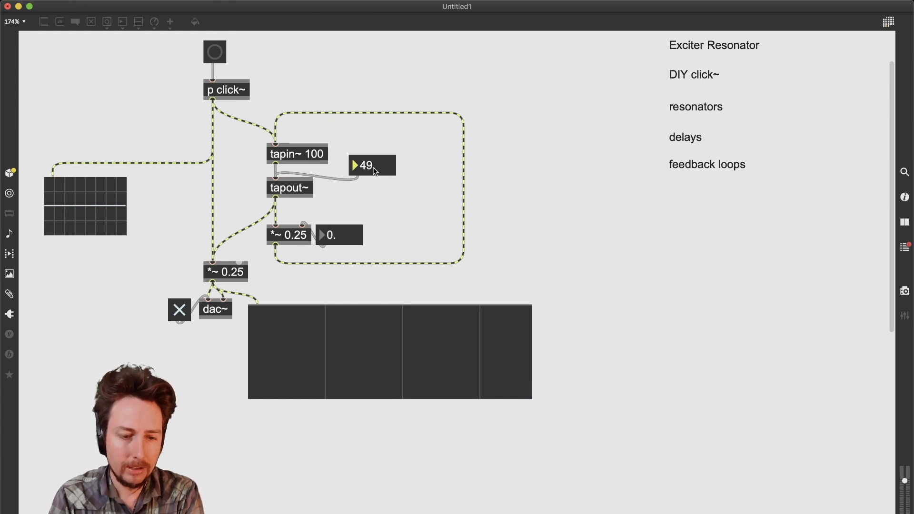
text(2)
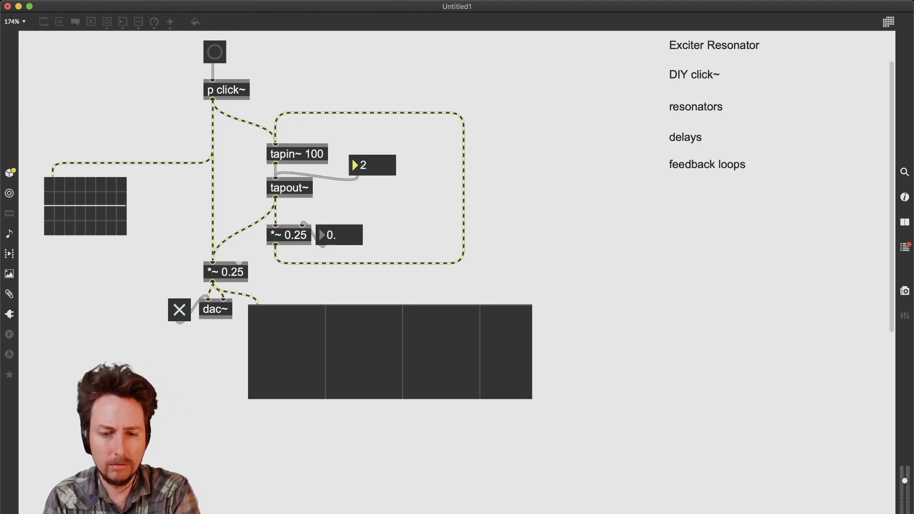
text(0)
key(Return)
click(347, 240)
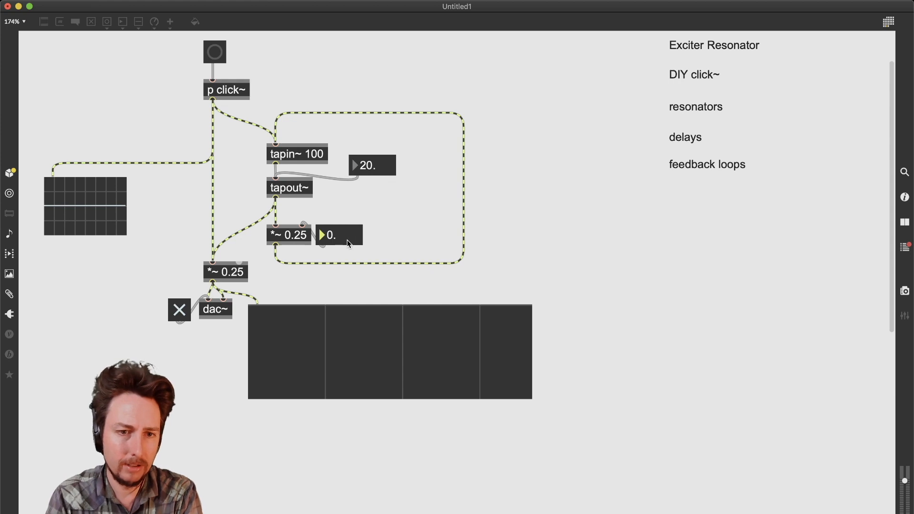
text(0.)
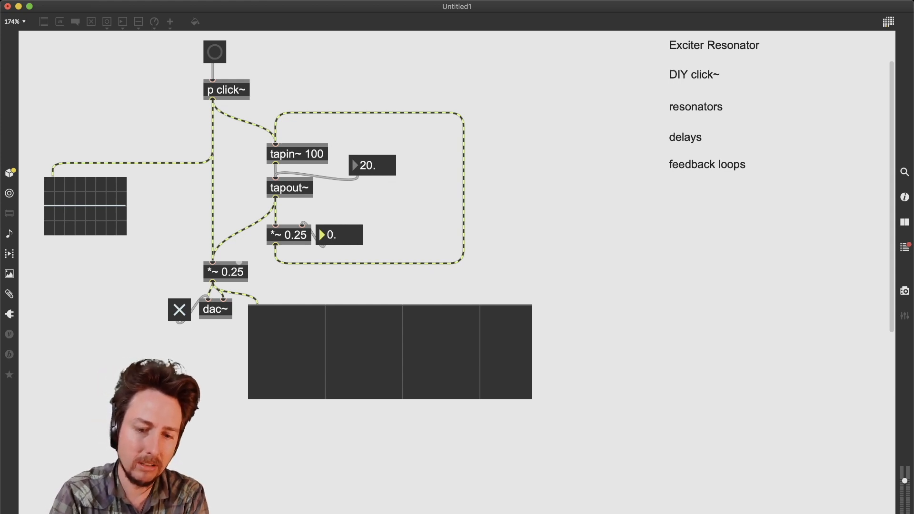
text(98)
key(Return)
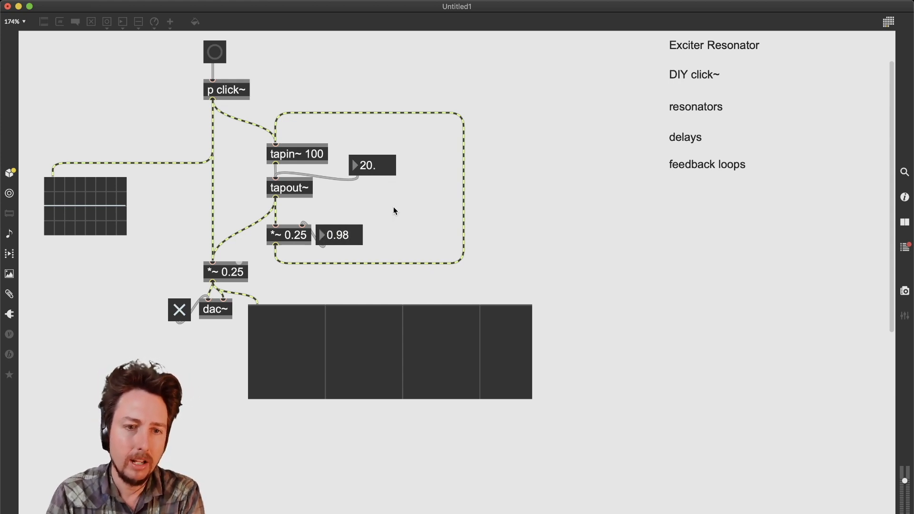
Step: Trigger the bang several times to listen to the feedback delay
click(219, 55)
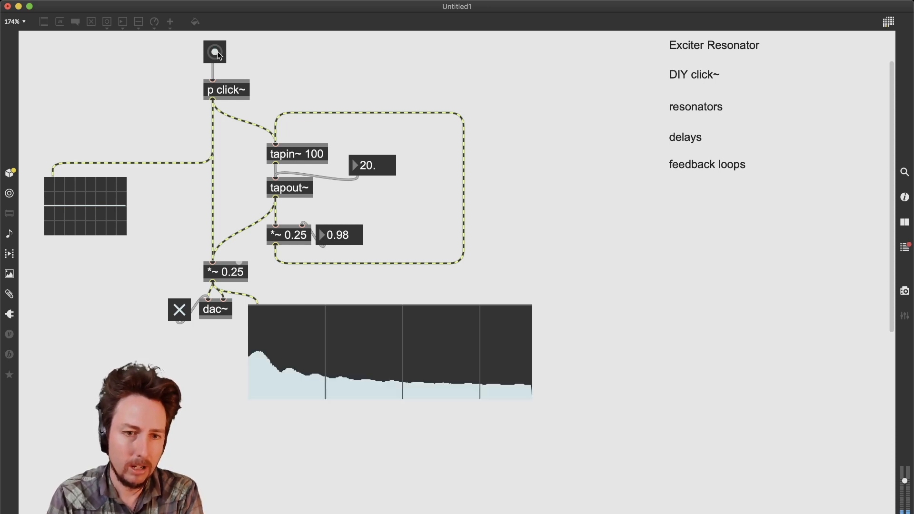
click(218, 57)
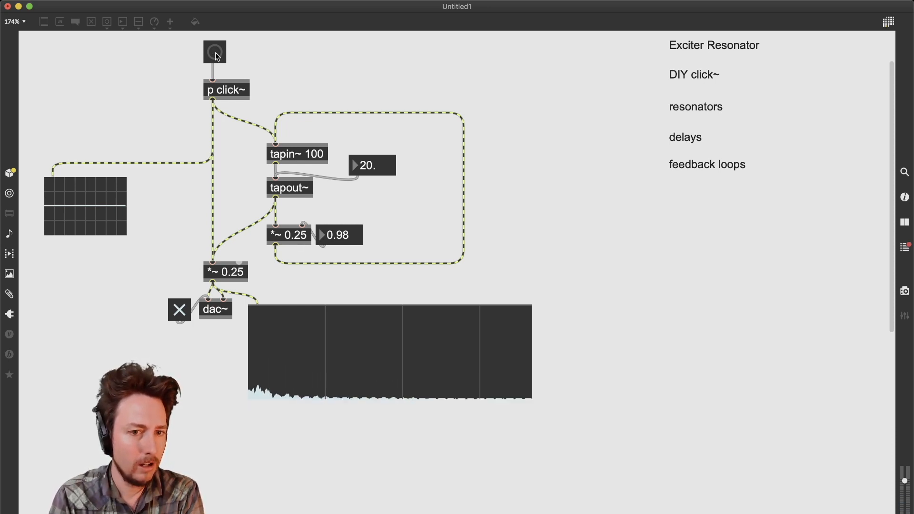
click(218, 57)
click(217, 58)
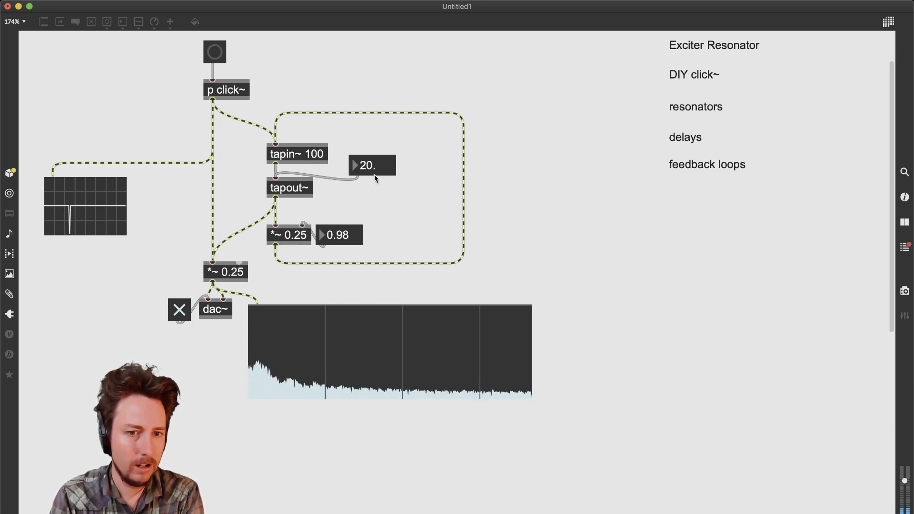
click(220, 61)
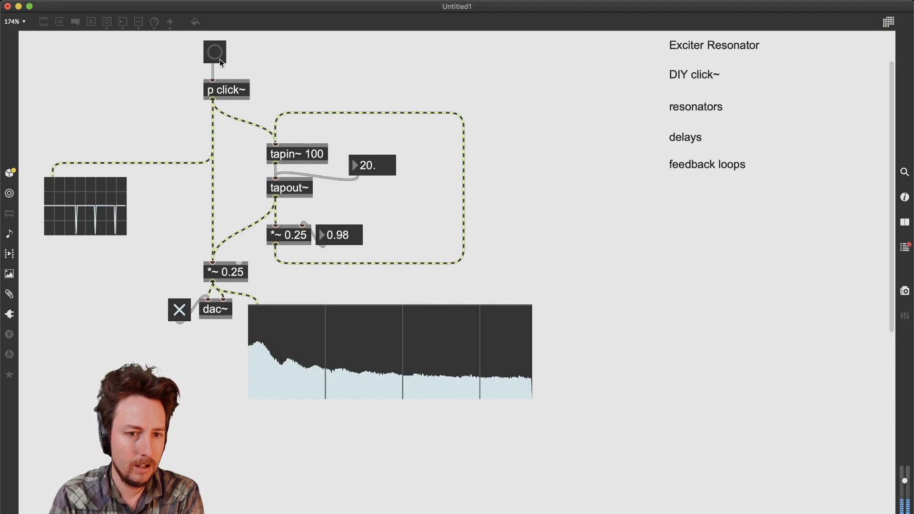
Step: Lower the tapout~ delay time to 2.86 and trigger the bang repeatedly to hear the shorter feedback loop
mouse_move(376, 165)
mouse_down()
mouse_move(376, 186)
mouse_move(361, 175)
mouse_move(362, 158)
mouse_move(379, 164)
mouse_up()
click(216, 58)
click(219, 58)
click(214, 52)
click(214, 53)
click(222, 56)
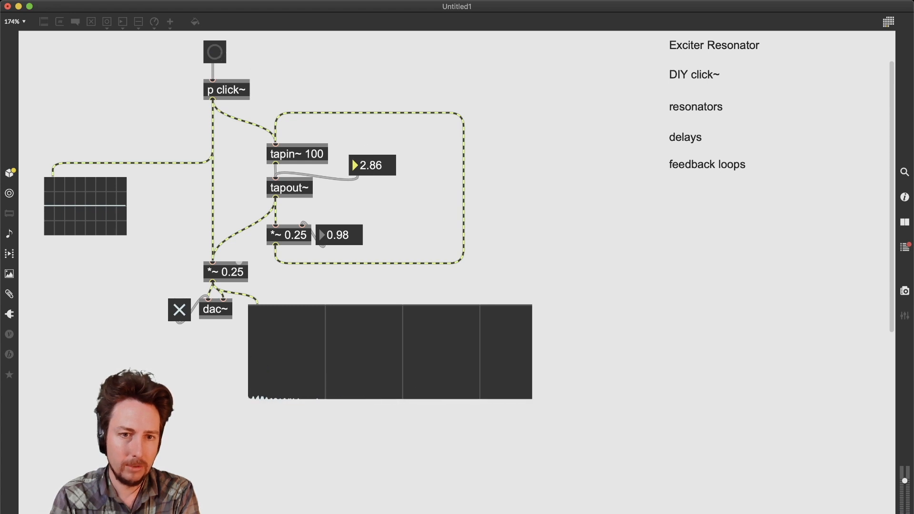
Step: Raise the tapout~ delay time to 3.17 and trigger the bang to hear the changed resonance
click(215, 50)
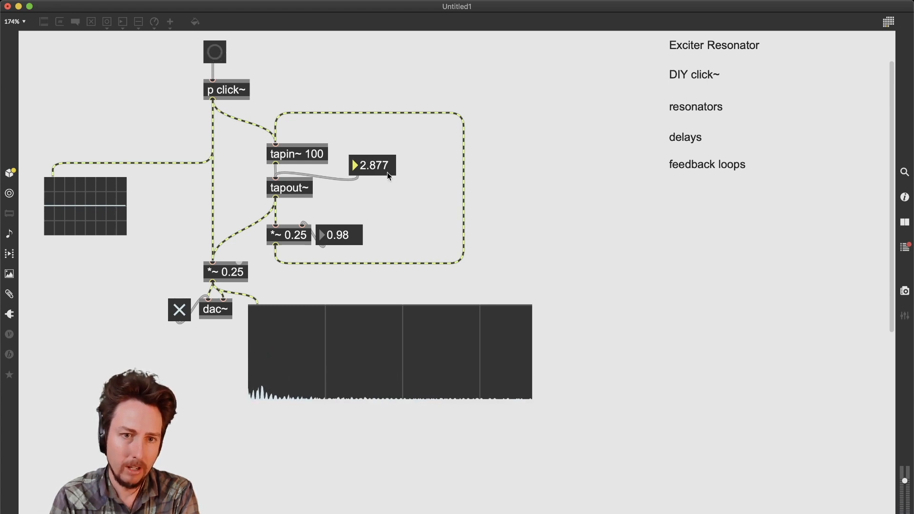
drag(390, 177, 390, 171)
click(219, 60)
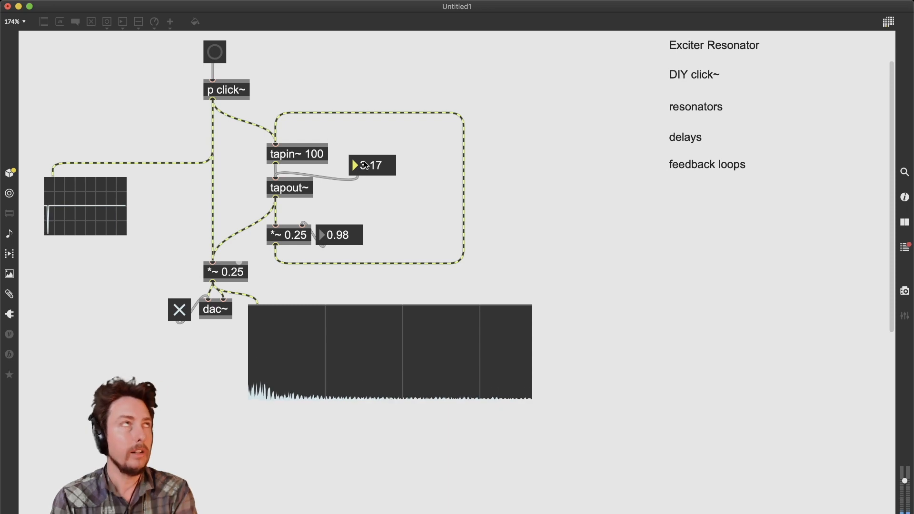
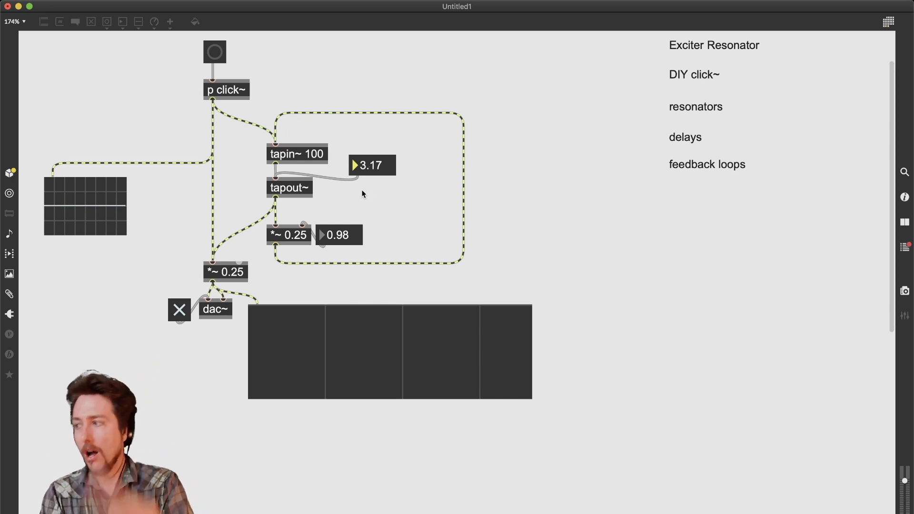
Step: Unlock the patcher and move the upper segment of the feedback cable higher to make room above tapin~
click(368, 126)
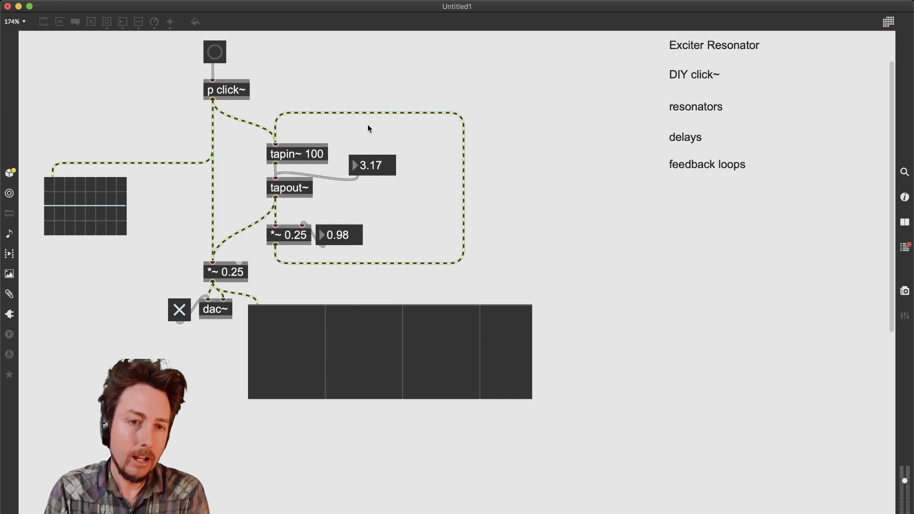
key(super+e)
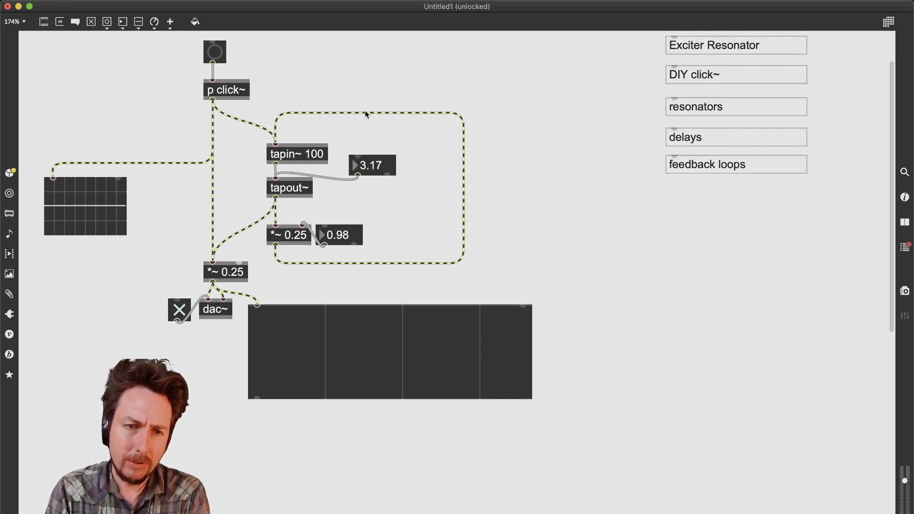
drag(364, 112, 365, 49)
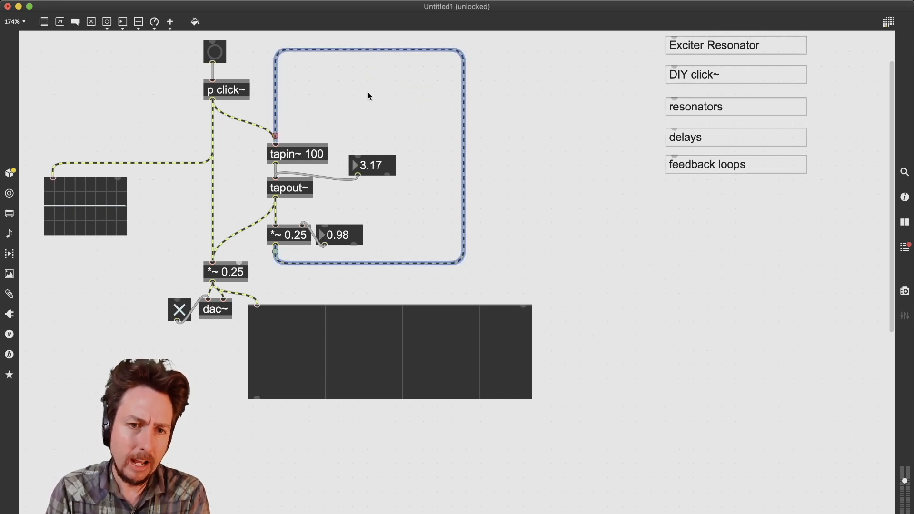
click(362, 113)
text(njit.catch~)
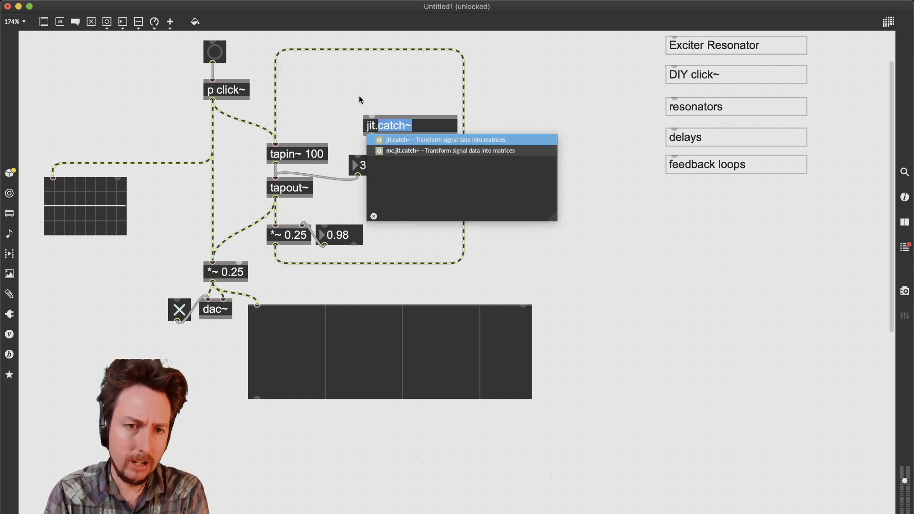
key(Return)
key(BackSpace)
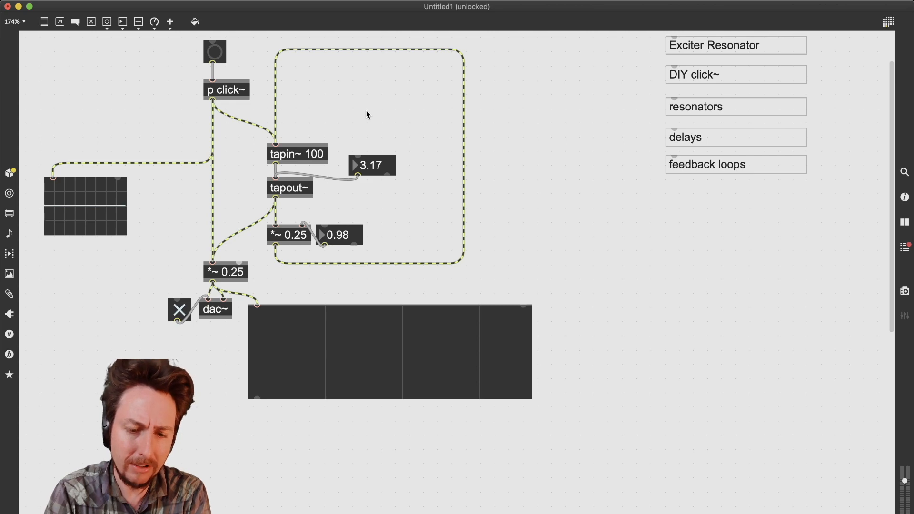
Step: Create a translate object and align it above the delay-time number box
text(n)
text(tr)
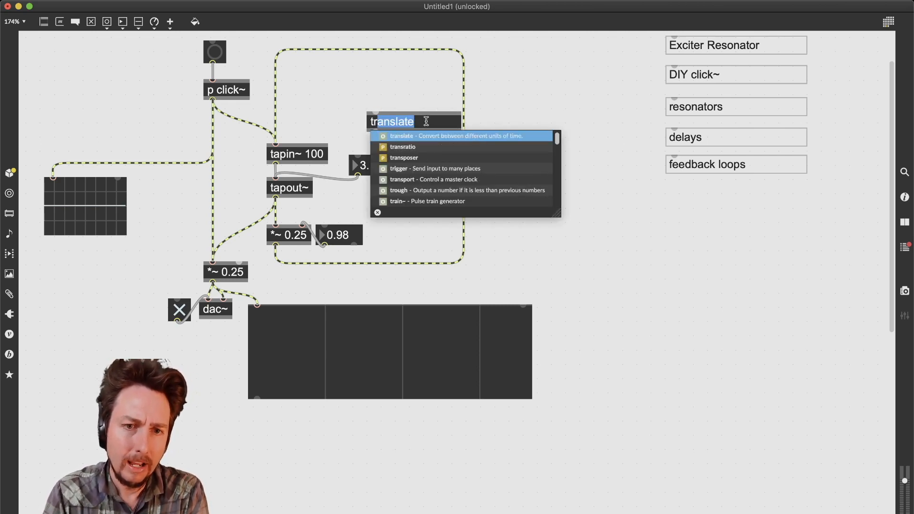
key(Return)
click(418, 95)
drag(398, 121, 381, 127)
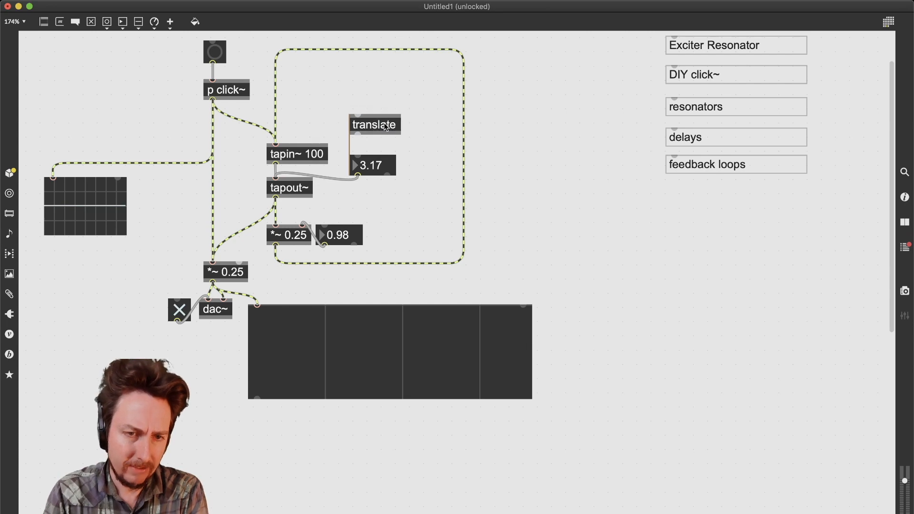
Step: Examine the translate help patch for the available input formats, and close it
alt+click(379, 126)
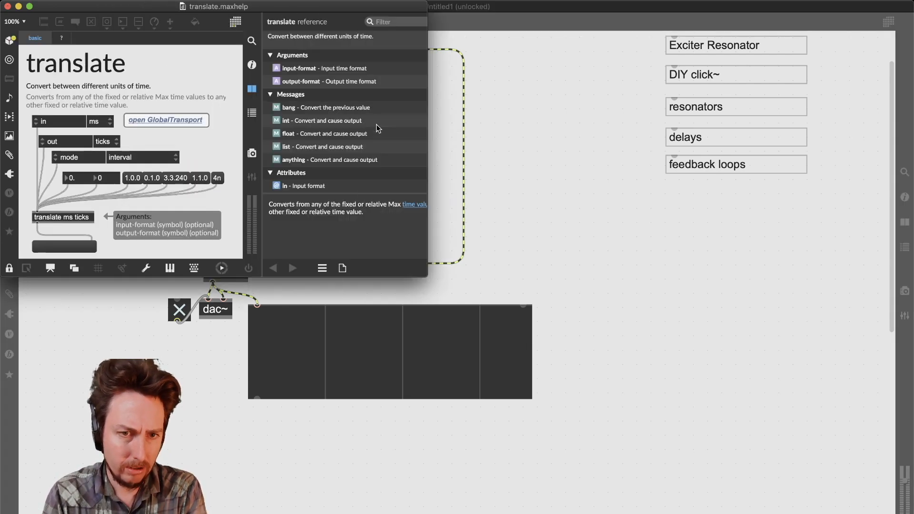
click(125, 156)
click(163, 154)
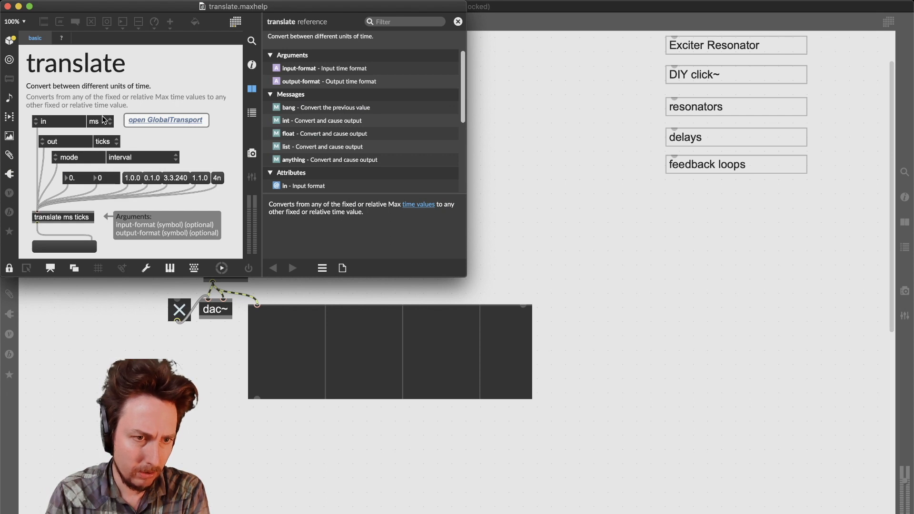
click(98, 123)
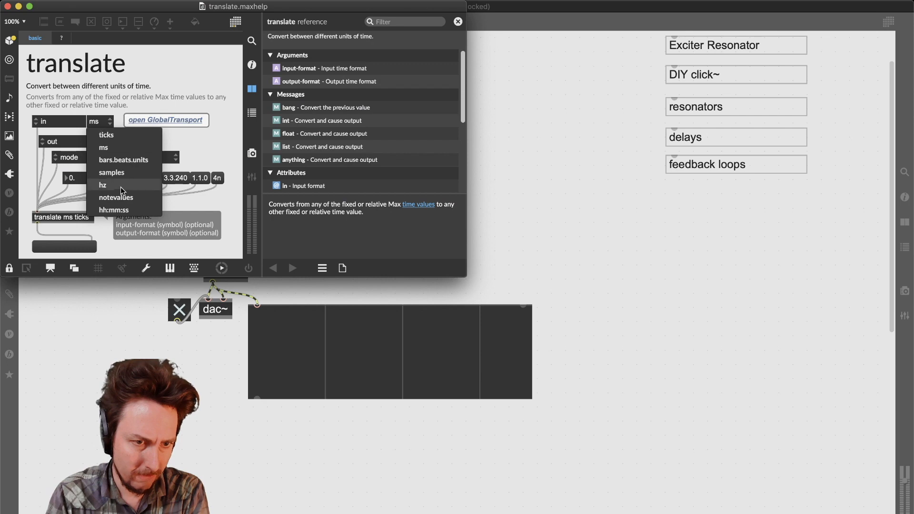
click(202, 158)
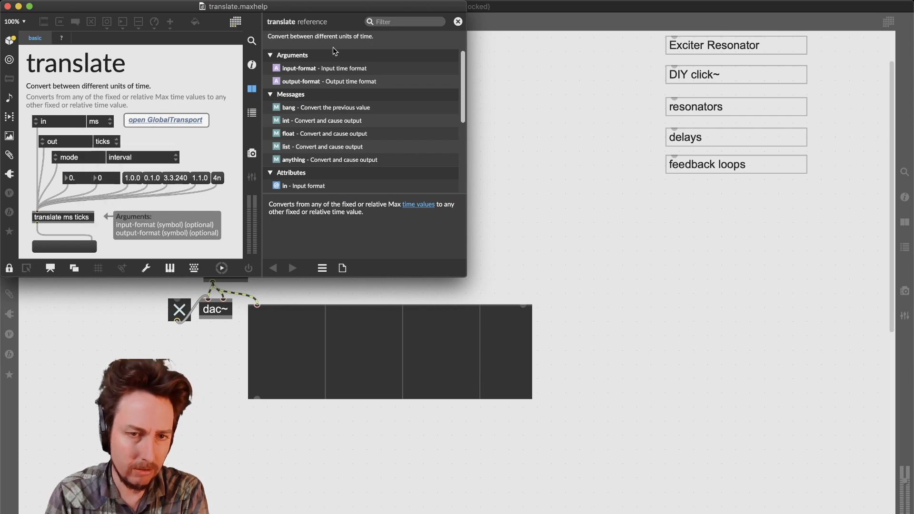
click(8, 7)
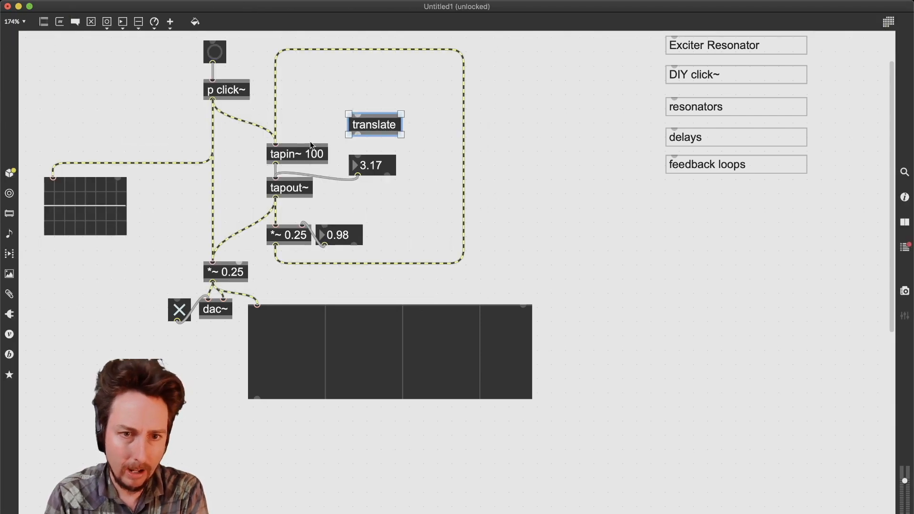
Step: Give the translate object the arguments notevalue ms and move the feedback cable's vertical segment clear of it
double_click(395, 123)
click(394, 123)
text(not)
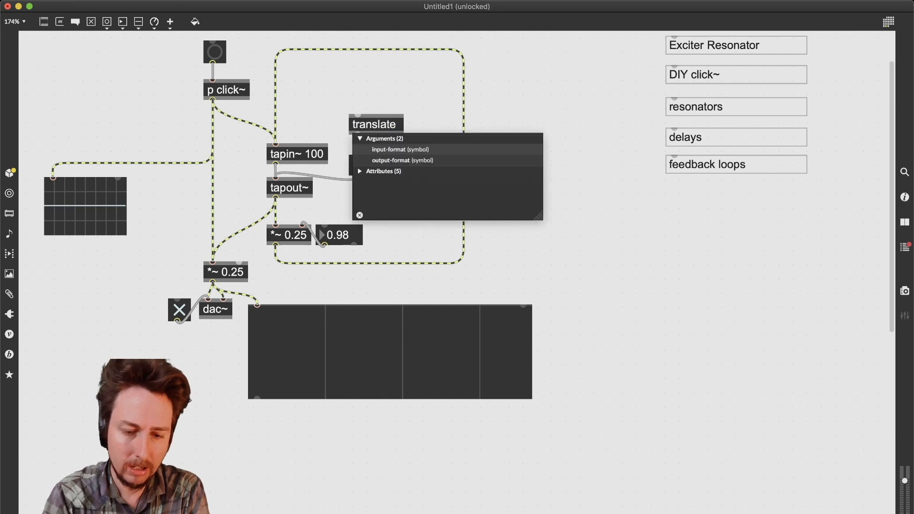
text(evalue ms)
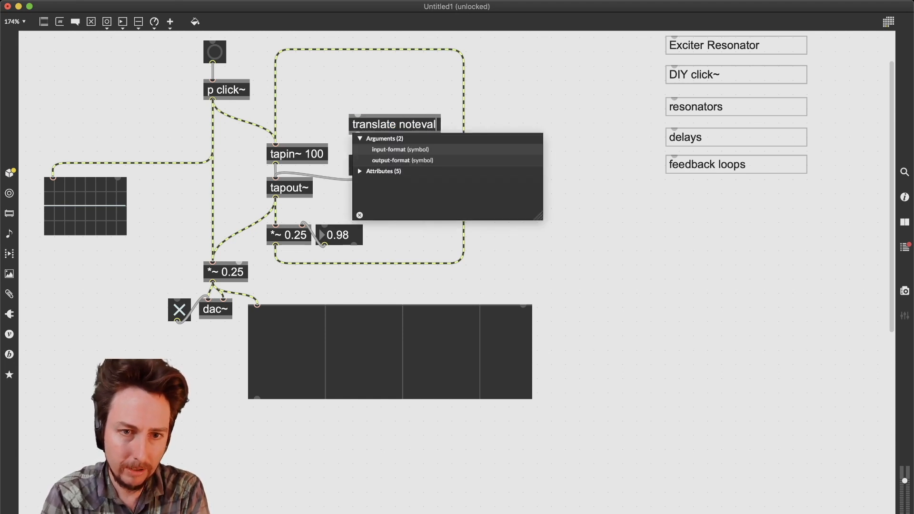
click(406, 98)
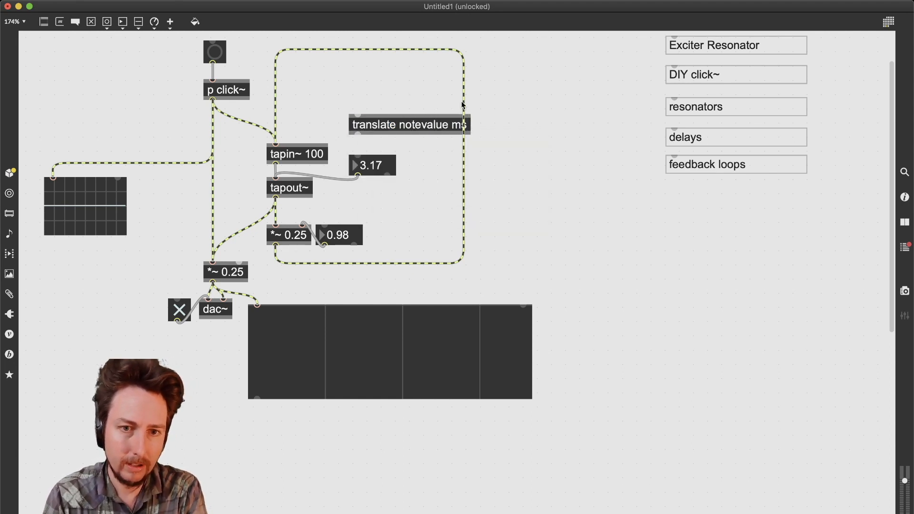
drag(464, 102, 560, 109)
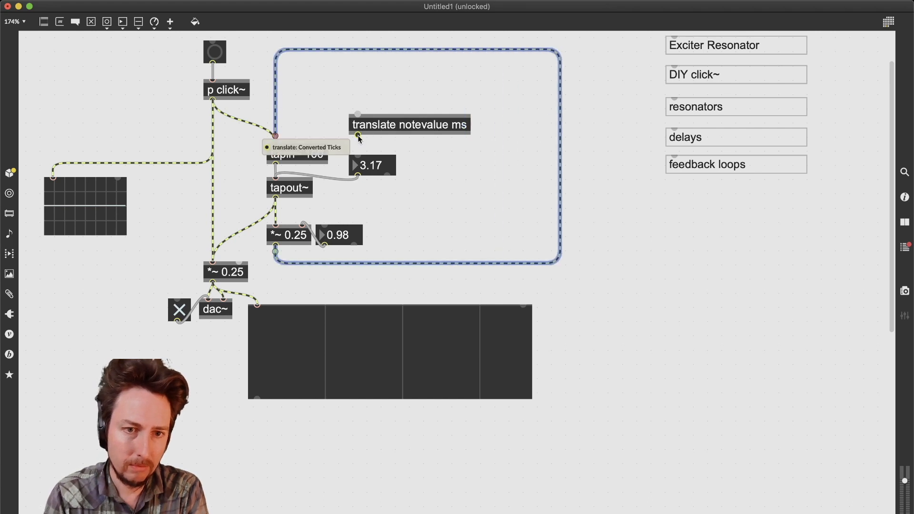
Step: Patch translate into the delay-time number box, add an integer number box feeding translate's inlet, and lock the patcher
drag(358, 135, 358, 160)
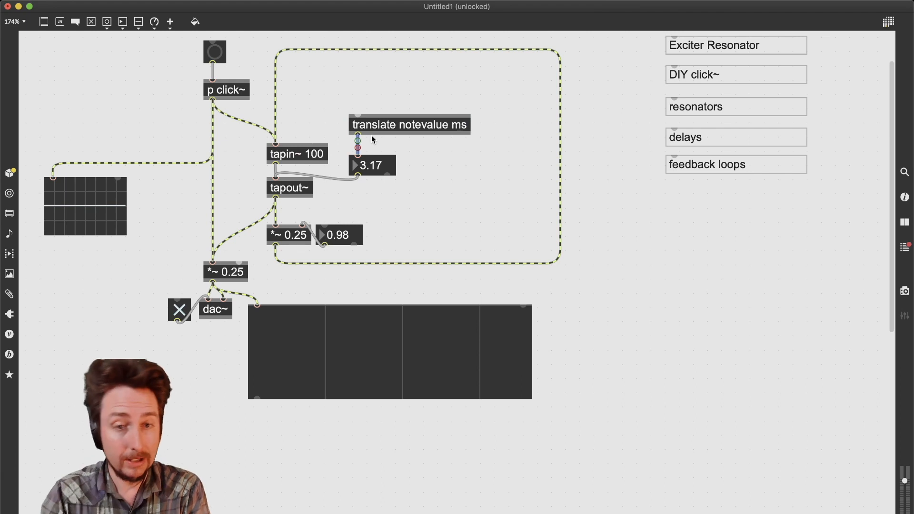
click(368, 83)
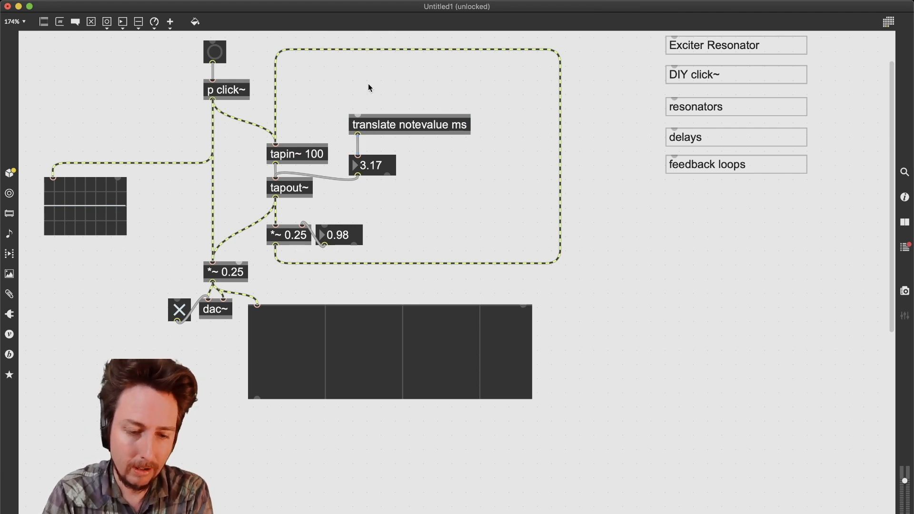
key(i)
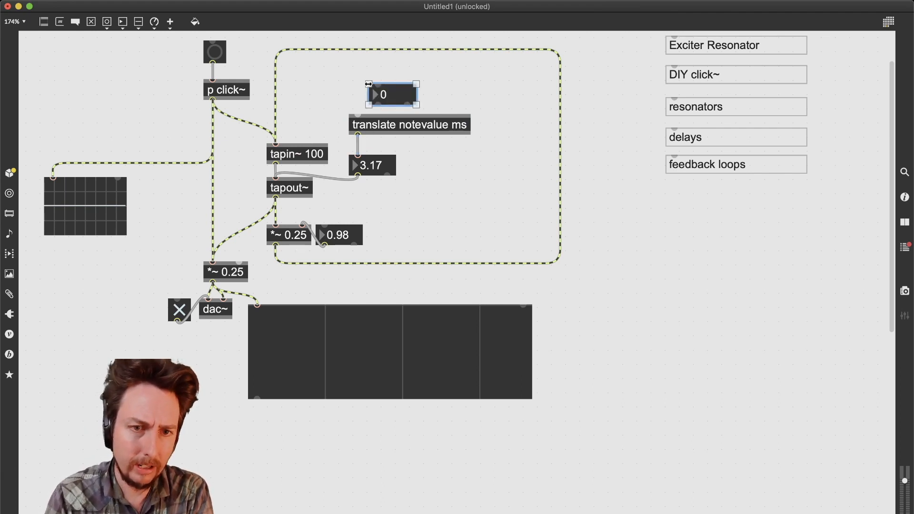
drag(394, 101, 357, 123)
key(super+e)
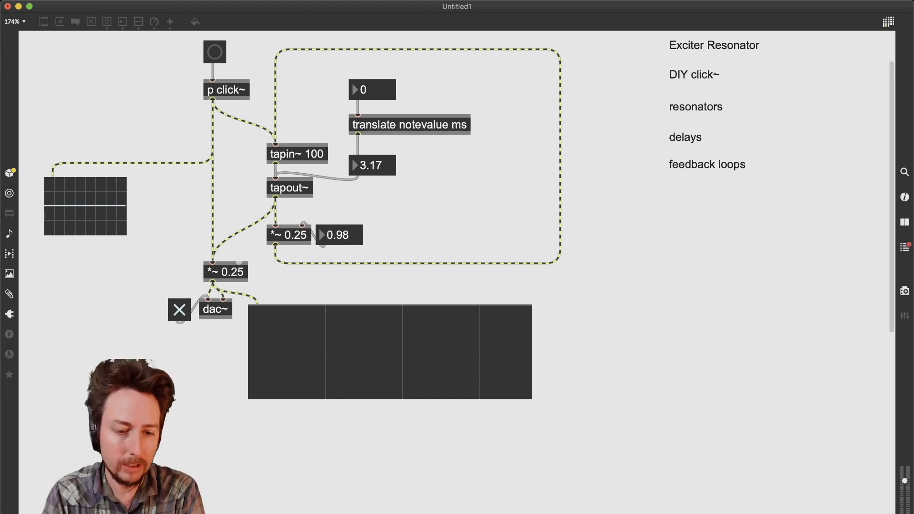
Step: Test the translate conversion by entering 55 and 70 in the integer number box
click(375, 92)
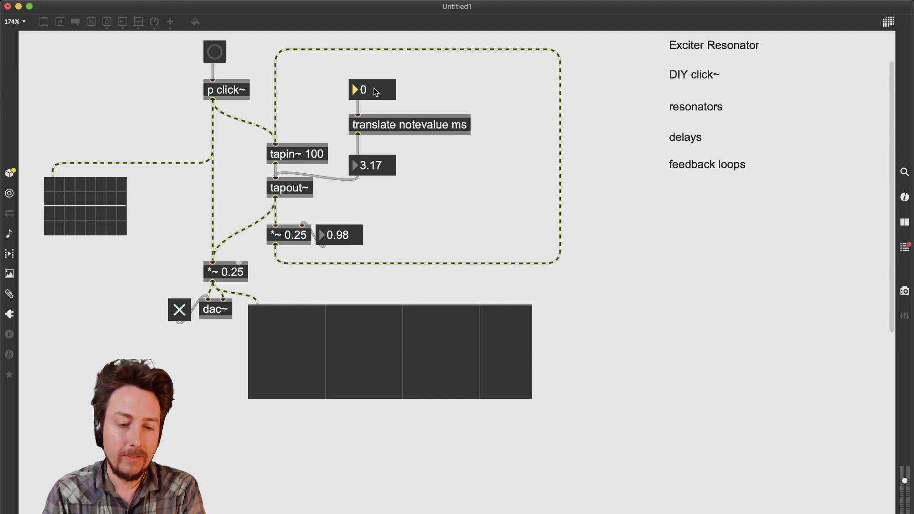
text(55)
key(Return)
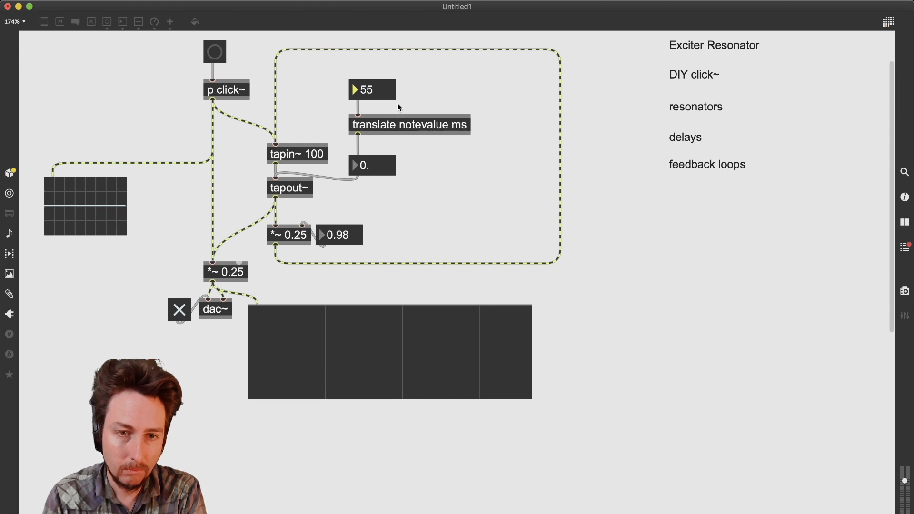
text(70)
key(Return)
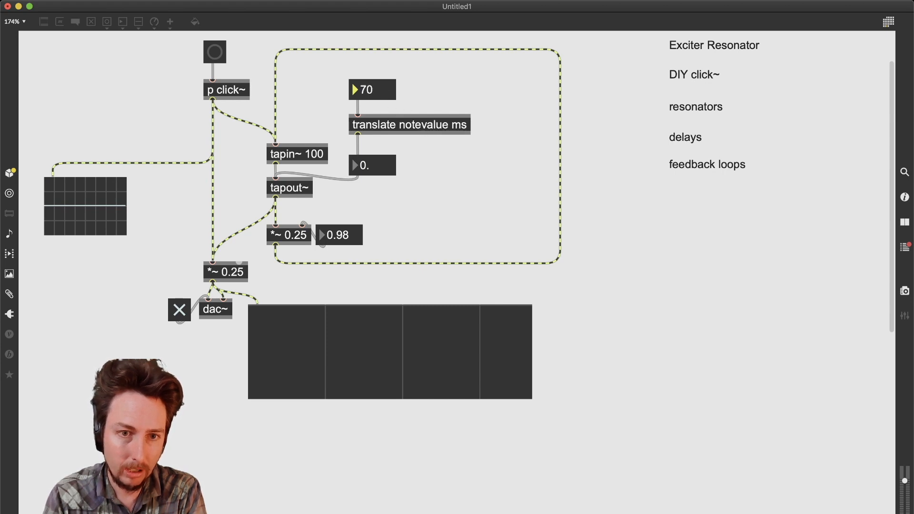
Step: Unlock the patcher and reopen the translate help patch to check the format arguments
key(super+e)
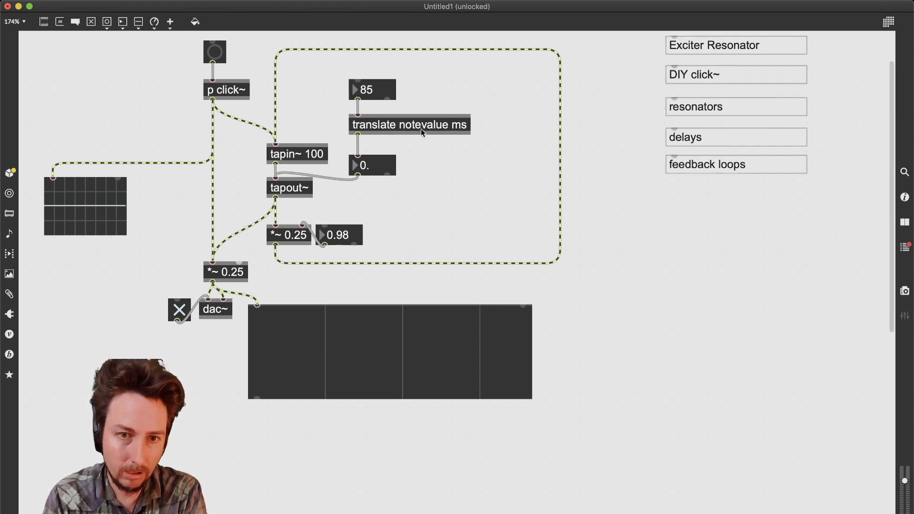
alt+click(444, 132)
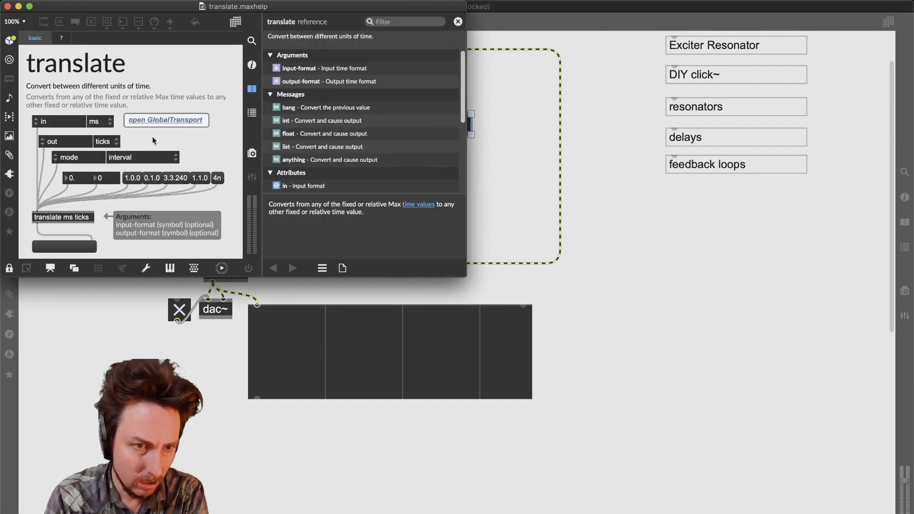
Step: Check the available input time units in the translate help patch and close the help window
click(100, 125)
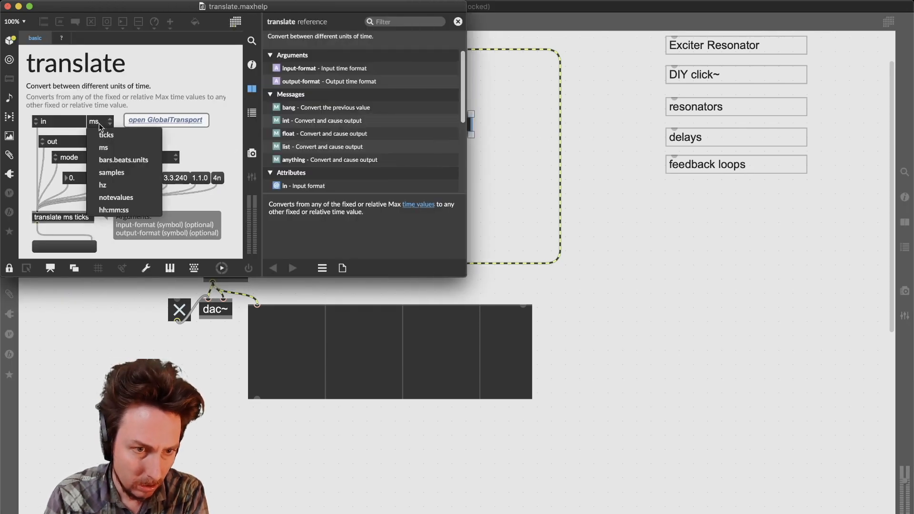
click(7, 7)
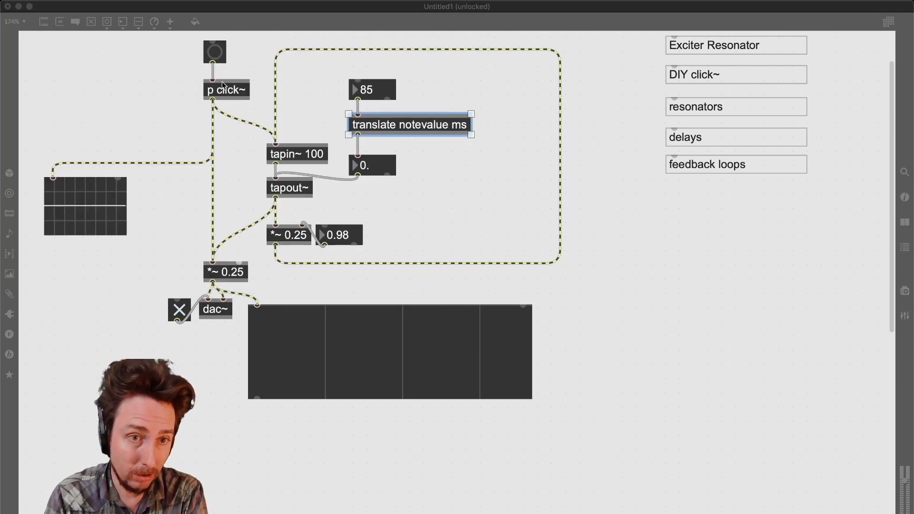
Step: Change the translate object's arguments to notevalues ms and test it by raising the number above it to 95
key(super+e)
click(450, 127)
click(449, 126)
click(448, 123)
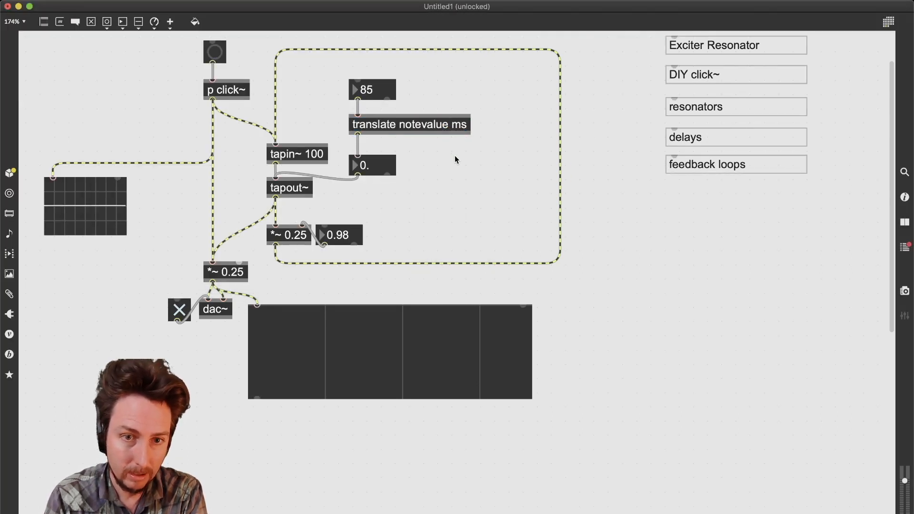
text(s)
click(493, 118)
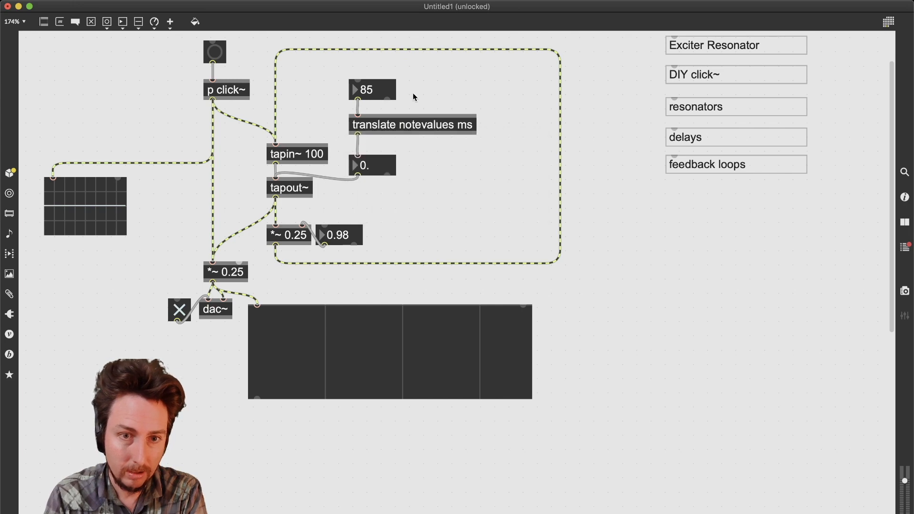
key(super+e)
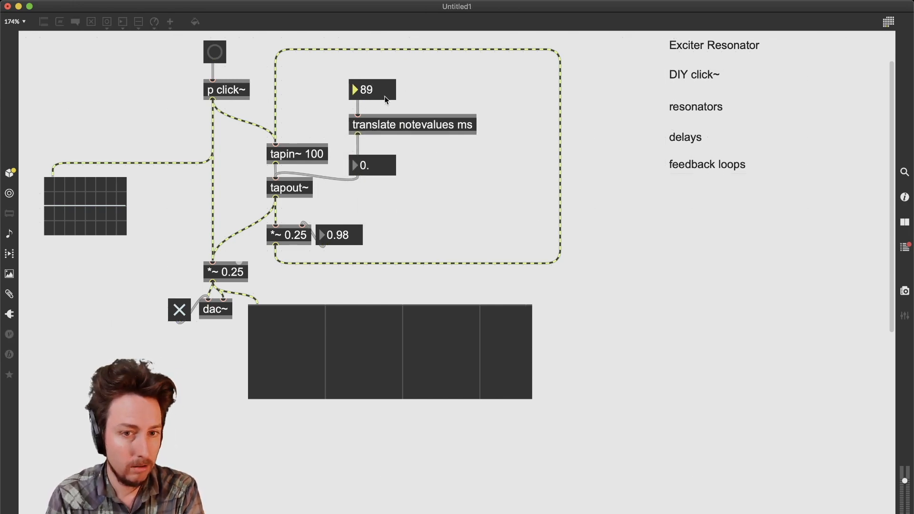
drag(387, 100, 386, 100)
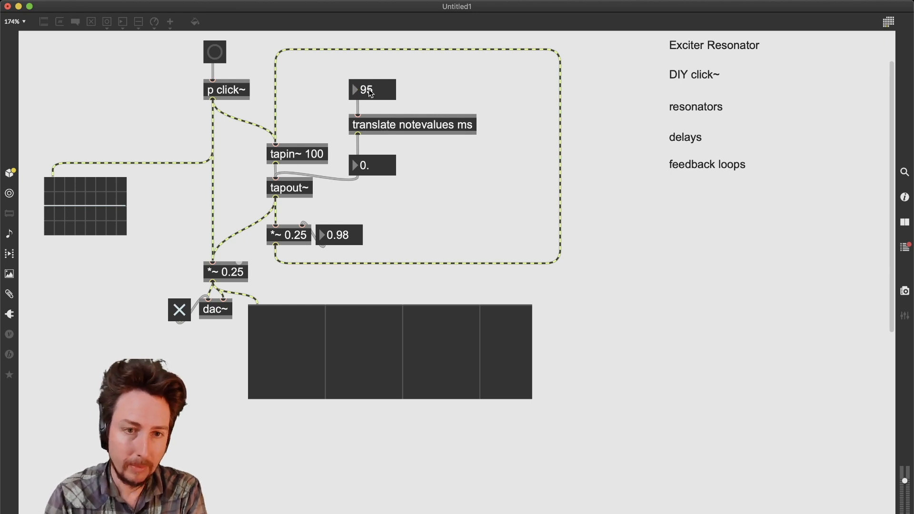
Step: Delete the number box above the translate object and change that object's arguments to hz ms
key(super+e)
click(368, 92)
key(BackSpace)
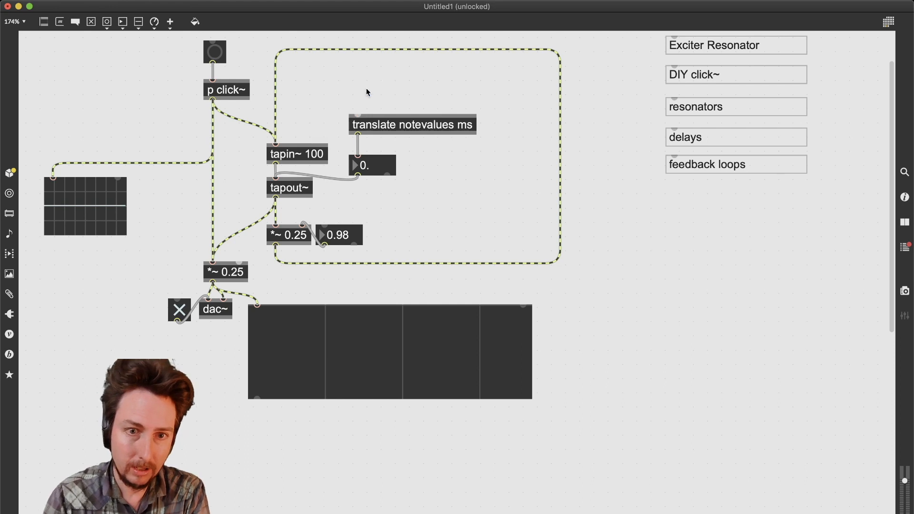
double_click(437, 124)
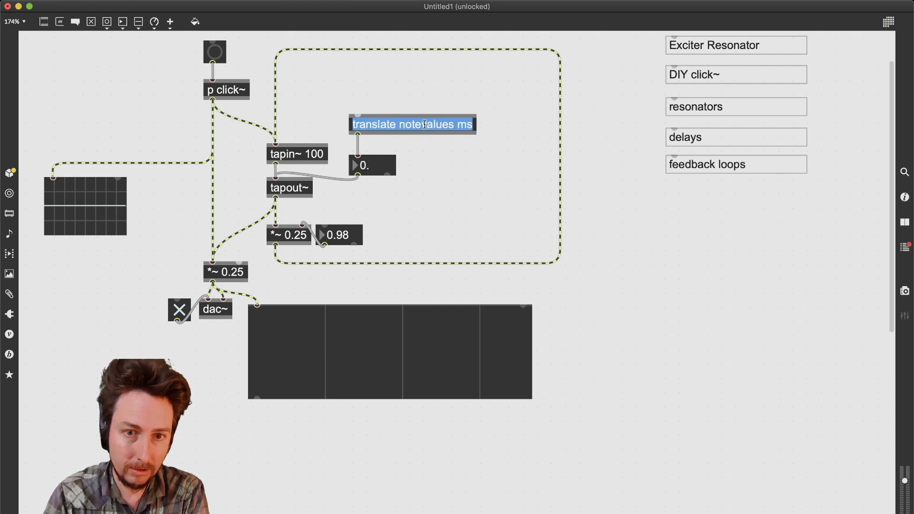
click(455, 124)
drag(455, 125, 358, 128)
text(hz)
Step: Add a floating-point number box above translate hz ms and connect it to the object's inlet
click(420, 97)
key(f)
super+click(425, 111)
Step: Test the hertz-to-milliseconds conversion by entering 100 and 1000 in the number box above translate hz ms
click(367, 107)
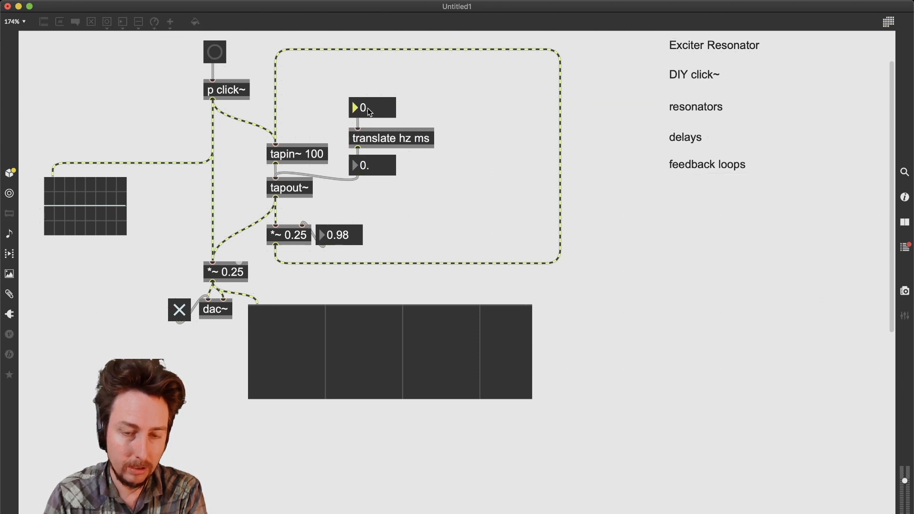
text(100)
key(Return)
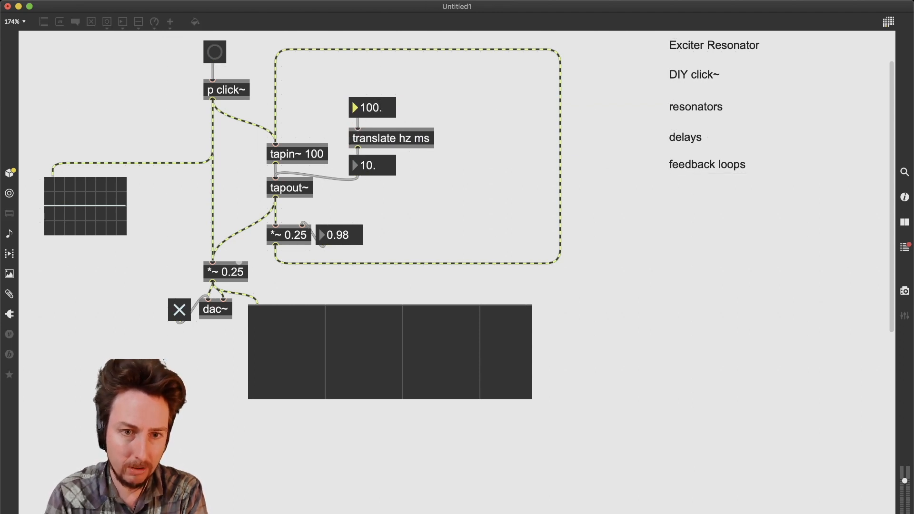
text(1000)
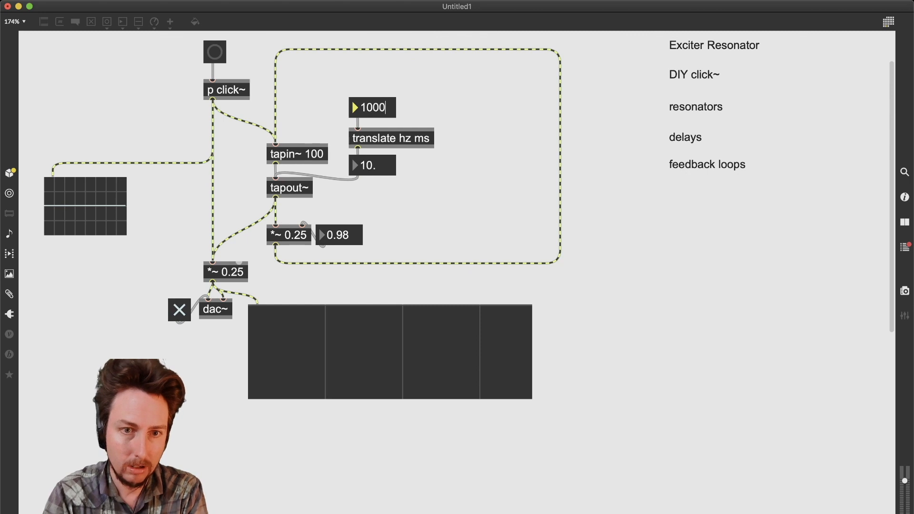
key(Return)
Step: Add an mtof object above the frequency number box, align it and connect it to that box
key(super+e)
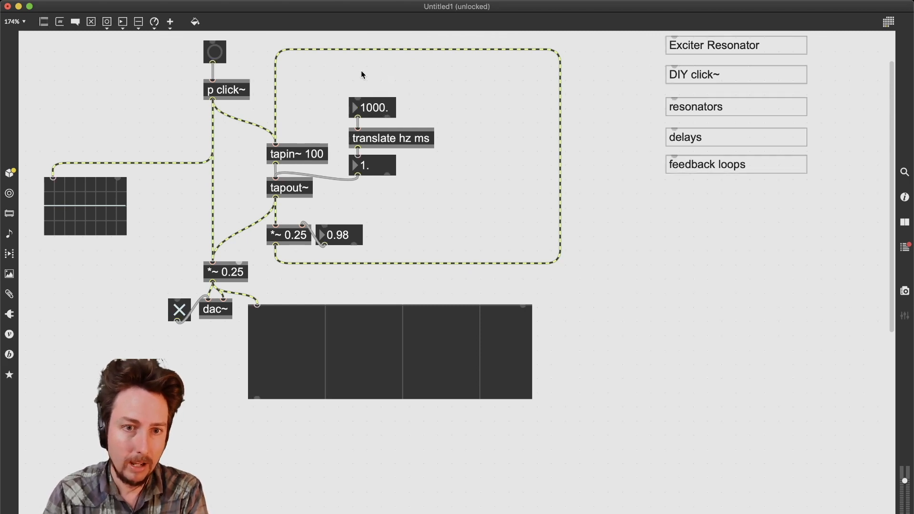
text(n)
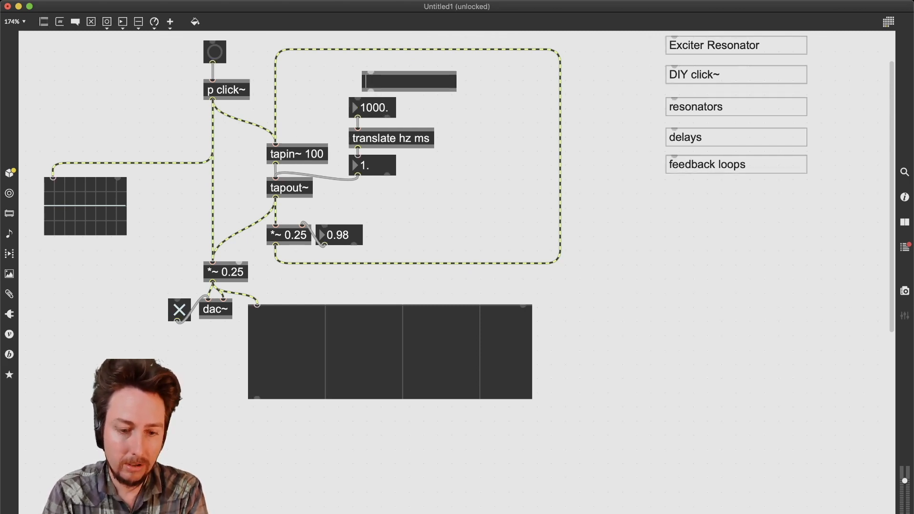
text(m)
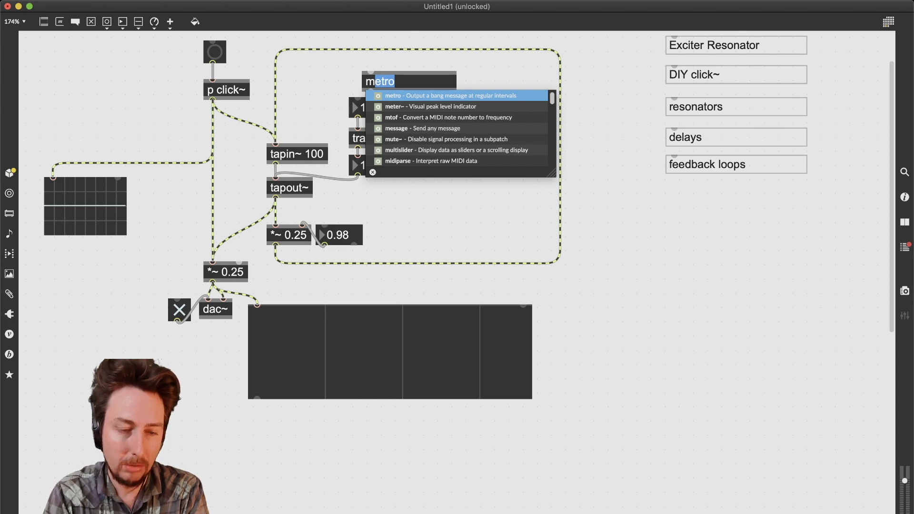
text(to)
key(Return)
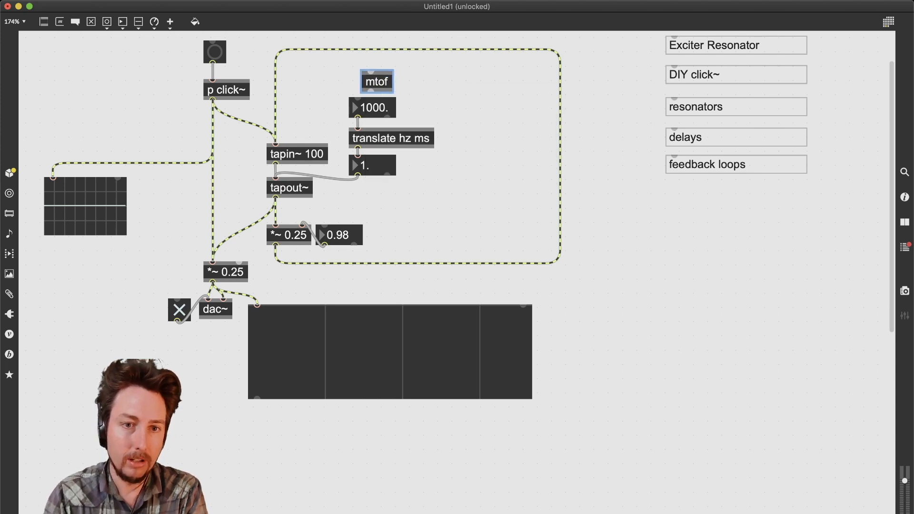
drag(375, 90, 355, 101)
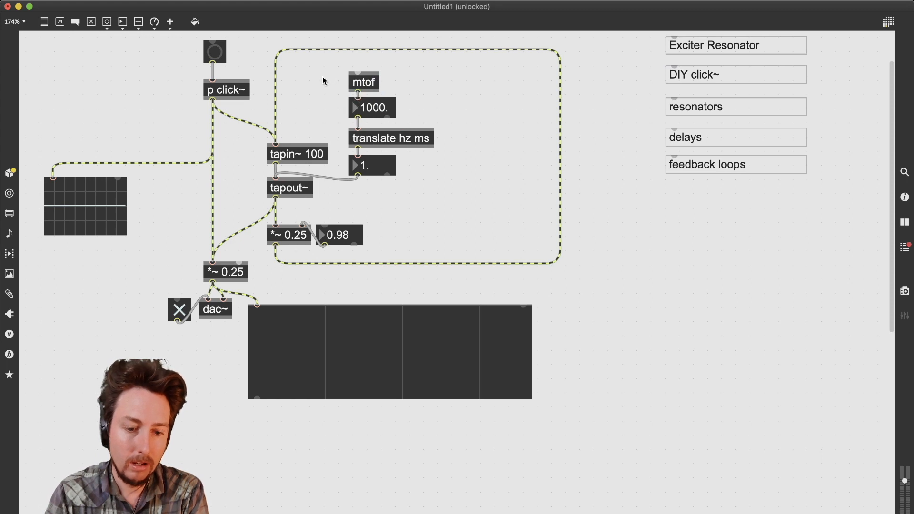
Step: Add an integer number box beside mtof and connect it to both mtof and the button above p click~
key(i)
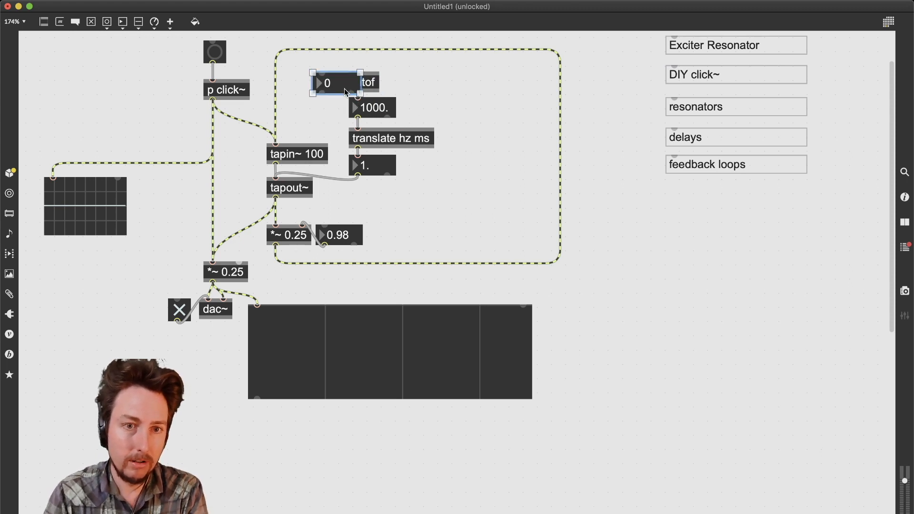
drag(343, 94, 211, 42)
key(super+e)
key(super+e)
Step: Lock the patch, sweep the MIDI note number to 29 to play the resonator, and unlock the patch
key(super+e)
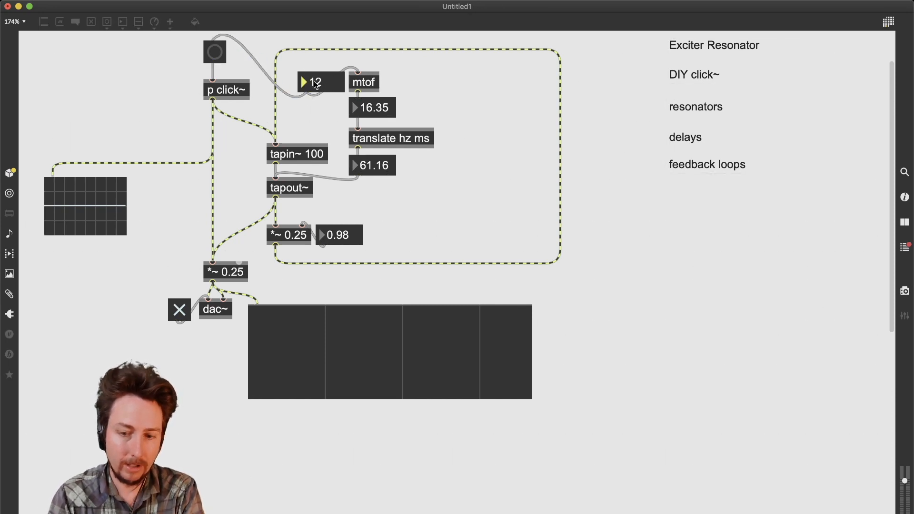
drag(316, 86, 316, 85)
key(super+e)
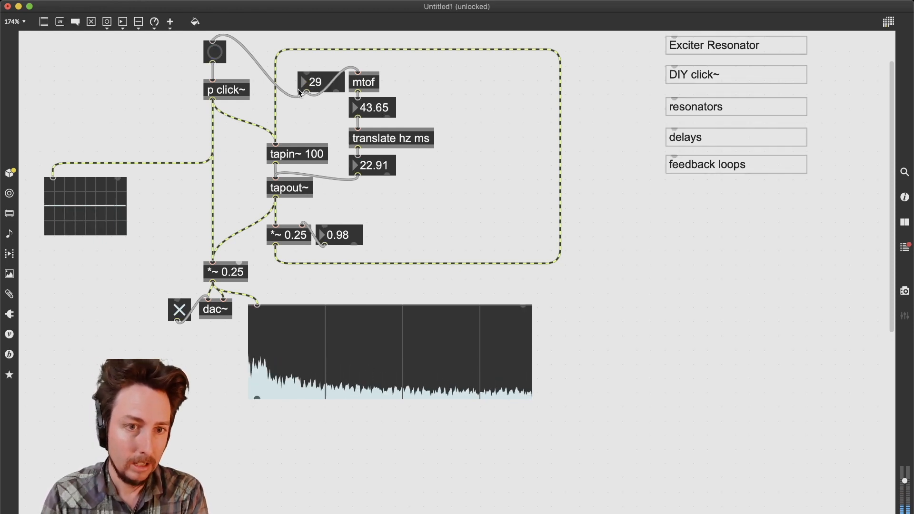
Step: Delete the patch cord from the MIDI note box to the button and shift the box slightly away from mtof
click(291, 94)
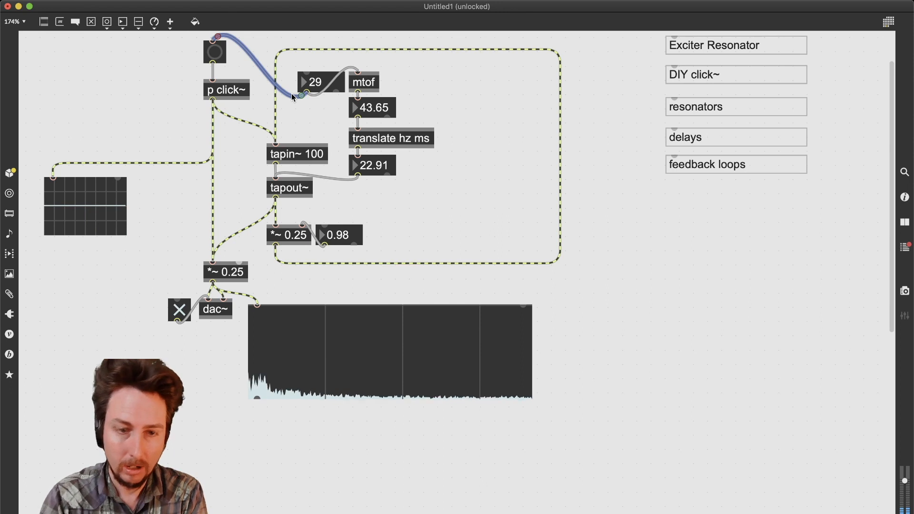
key(BackSpace)
mouse_move(312, 81)
mouse_down()
mouse_move(328, 63)
mouse_move(307, 79)
mouse_up()
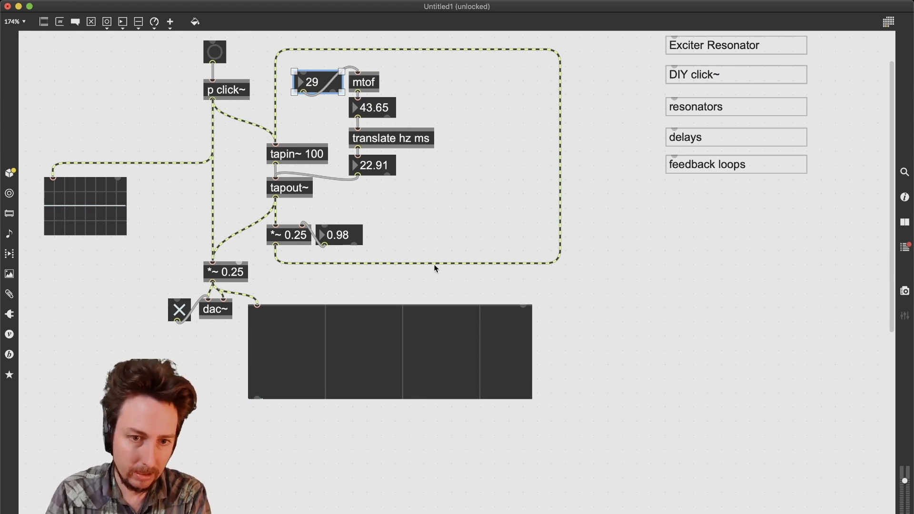
click(434, 233)
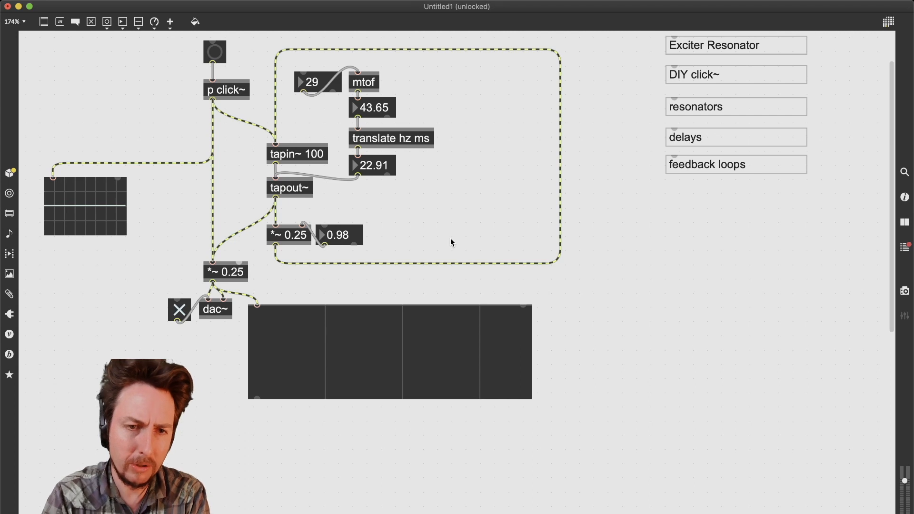
Step: Add an svf~ filter object in the empty area inside the feedback loop
key(n)
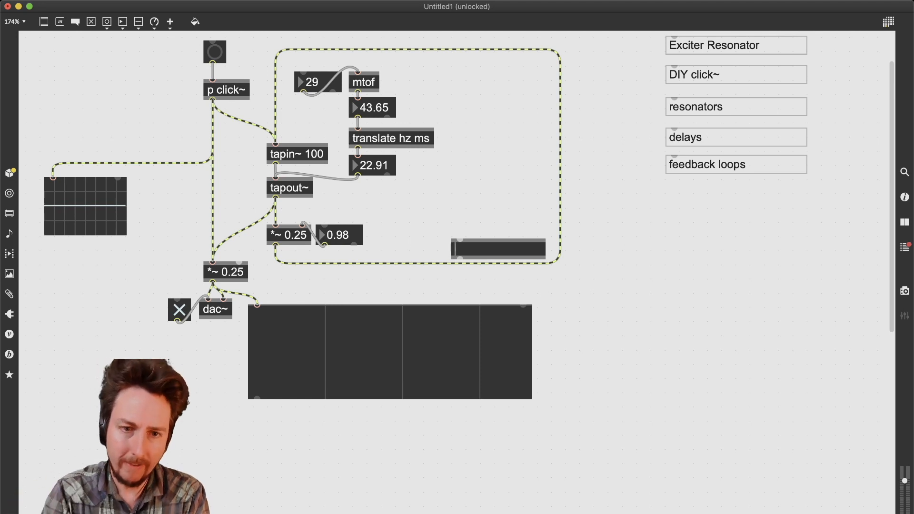
text(s)
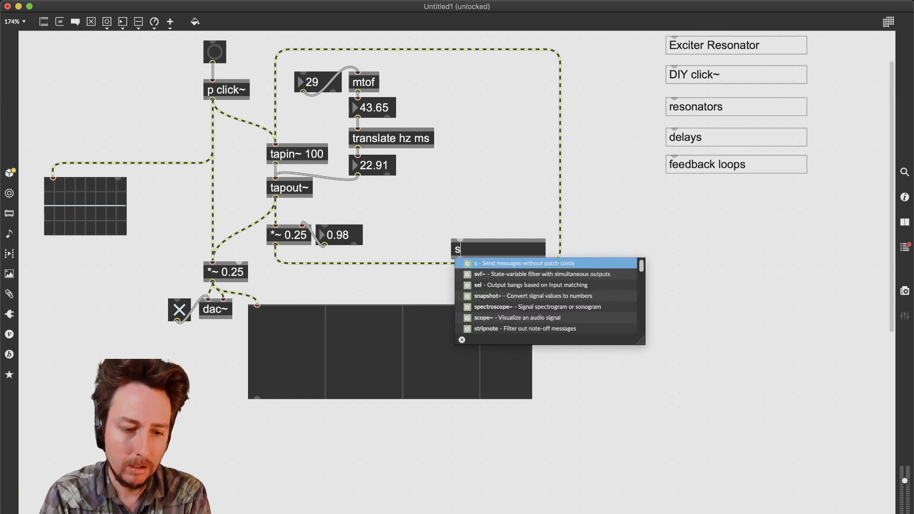
text(vf~)
key(Return)
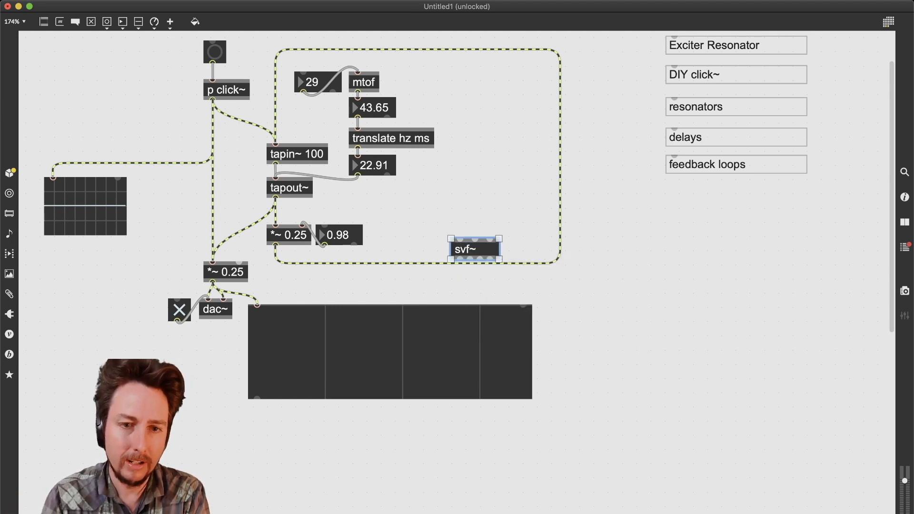
drag(477, 256, 494, 215)
Step: Give the svf~ object a center frequency of 1000 and a resonance of 0.1
double_click(496, 211)
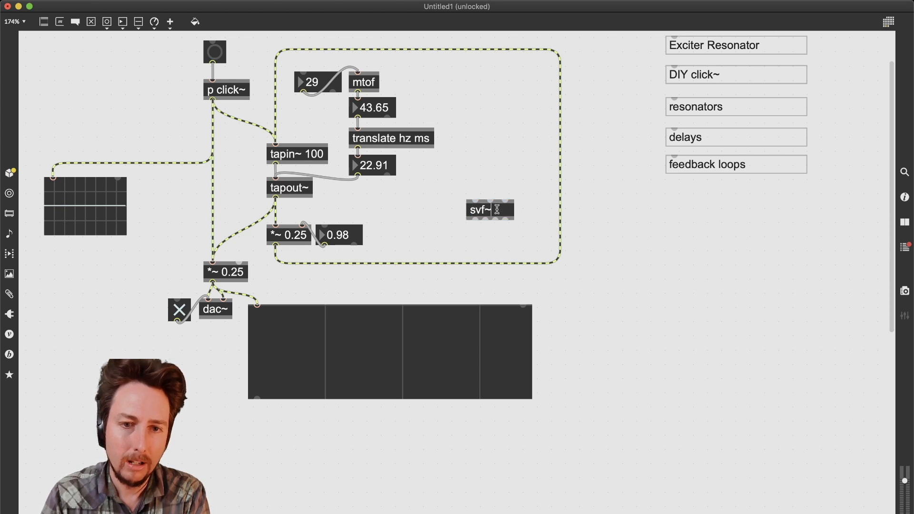
text(100)
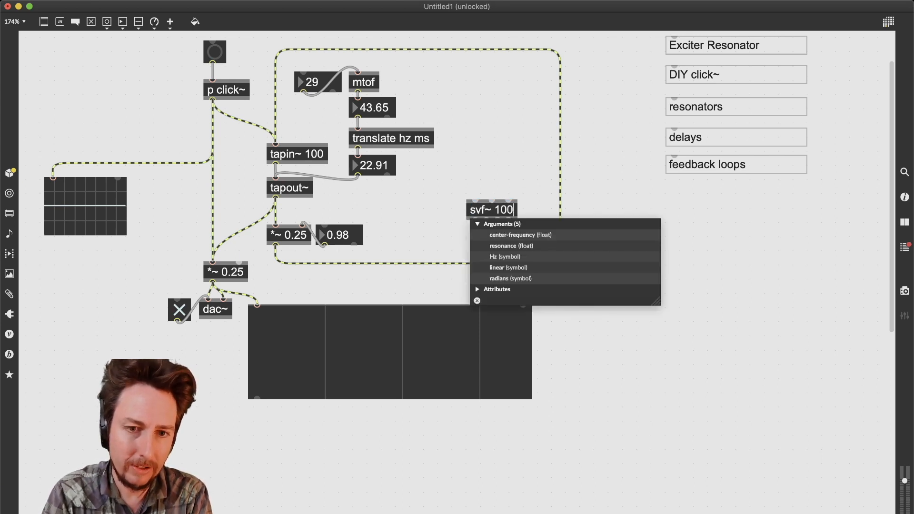
text(0)
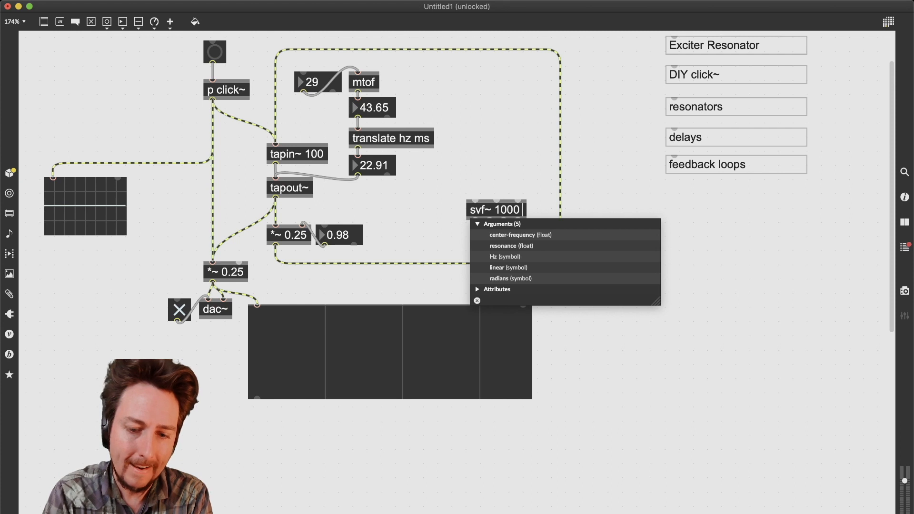
text( 0.0)
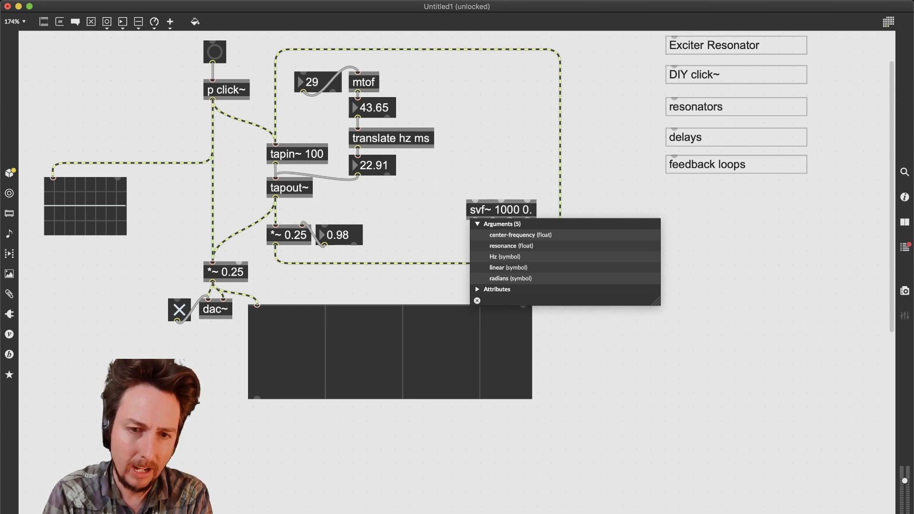
click(506, 186)
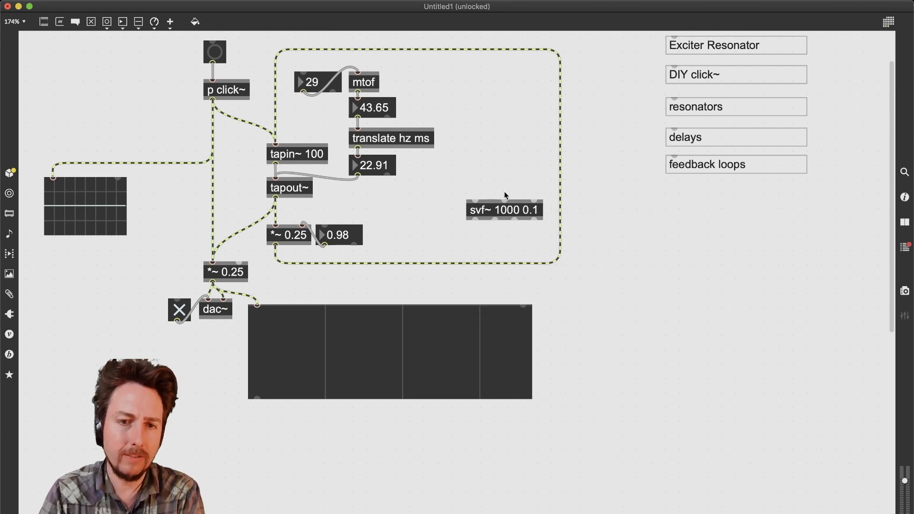
Step: Move svf~ 1000 0.1 up, duplicate it twice below, and chain the first's first outlet and the second's second outlet downward
click(506, 215)
drag(505, 214, 506, 165)
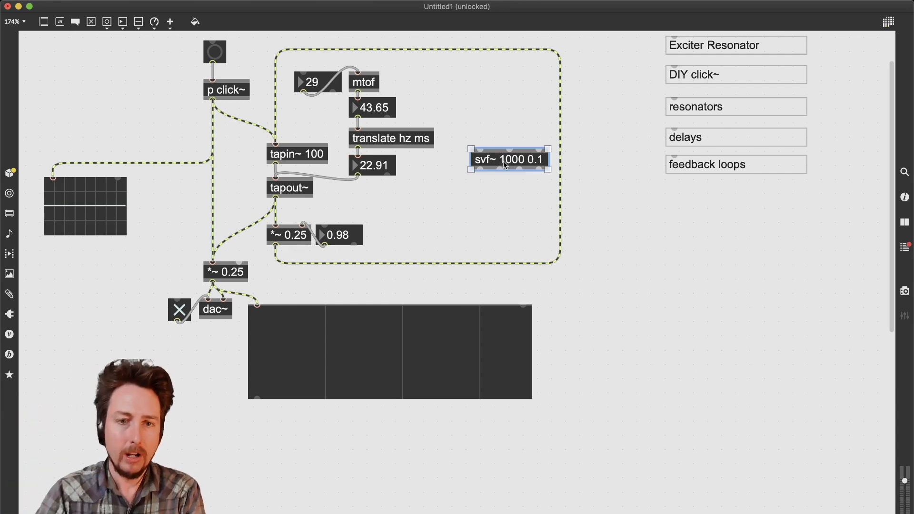
drag(505, 166, 499, 199)
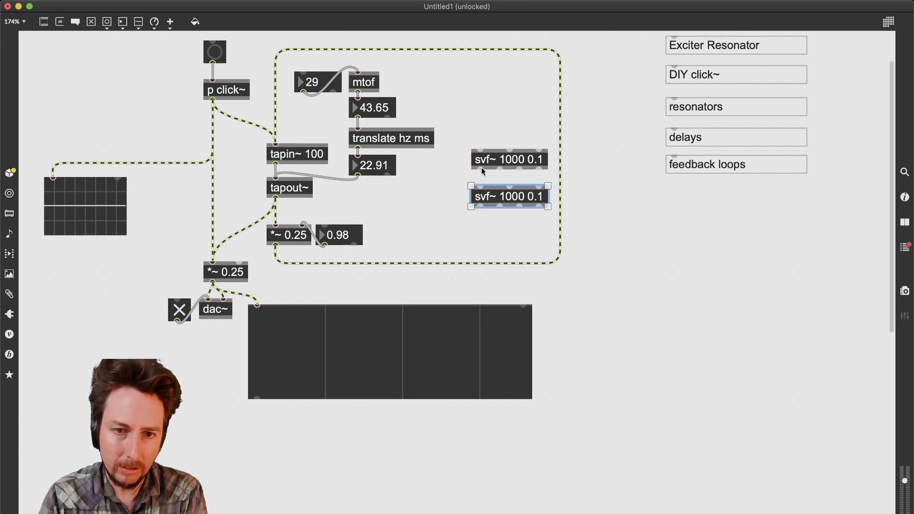
drag(481, 170, 481, 187)
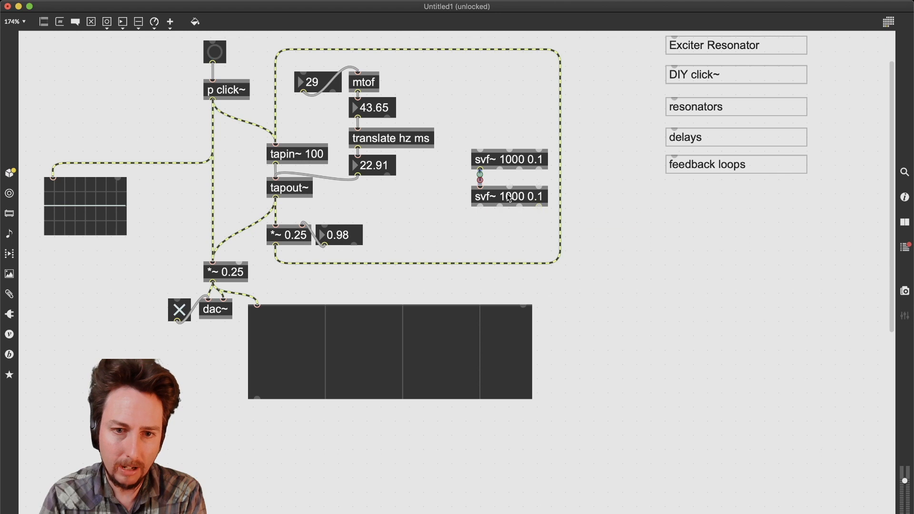
drag(509, 198, 482, 216)
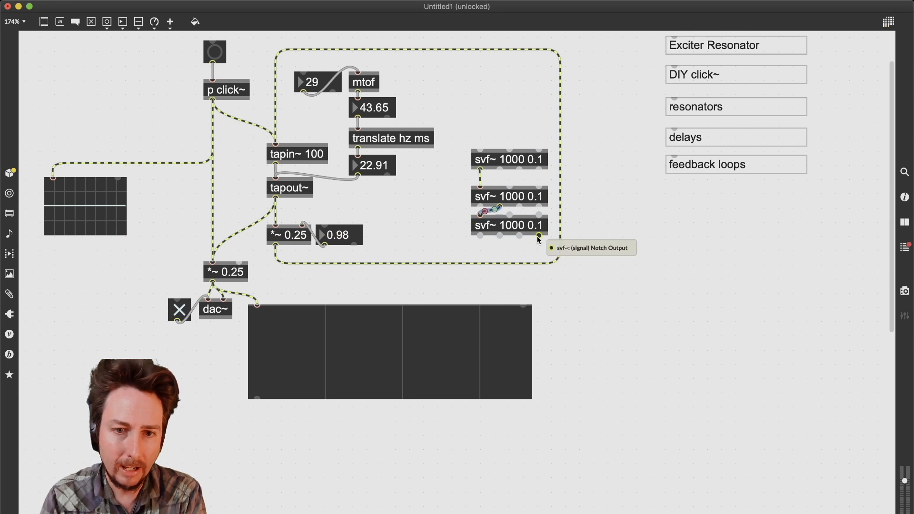
Step: Change the center frequency of the middle svf~ object to 50
double_click(513, 197)
click(507, 197)
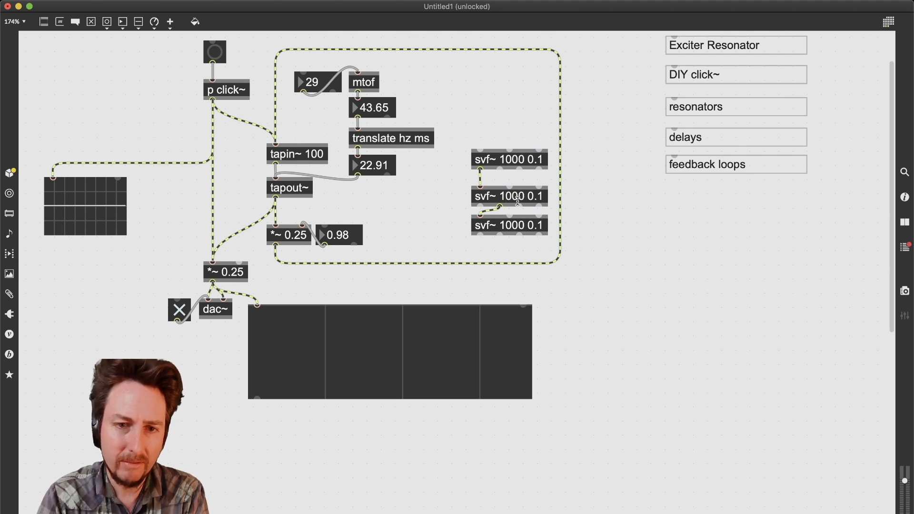
key(BackSpace)
key(BackSpace)
key(BackSpace)
text(5)
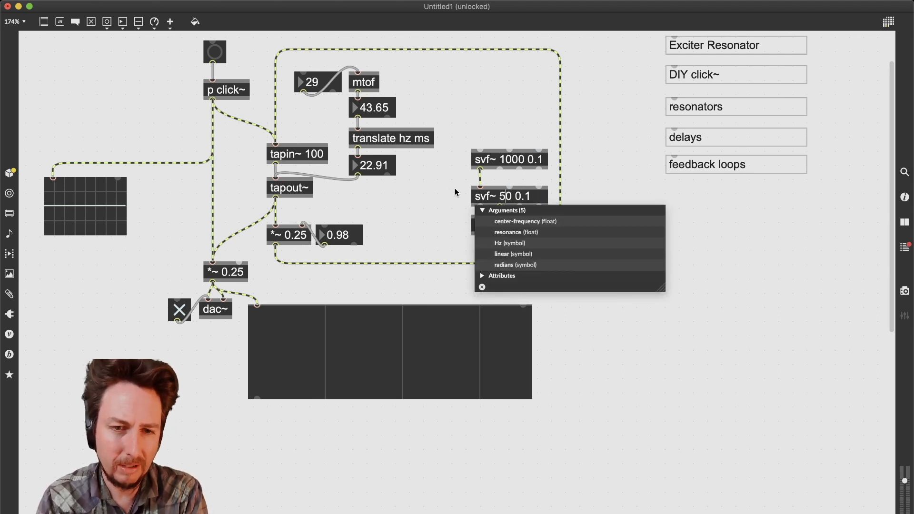
click(456, 193)
Step: Change the center frequency of the third, lowest svf~ object to 50 as well
double_click(519, 224)
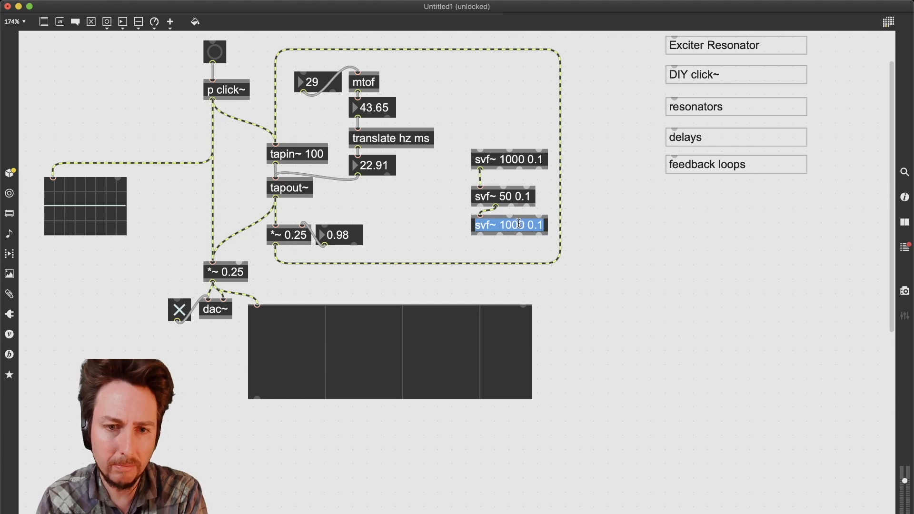
click(519, 224)
key(BackSpace)
key(BackSpace)
key(BackSpace)
text(5)
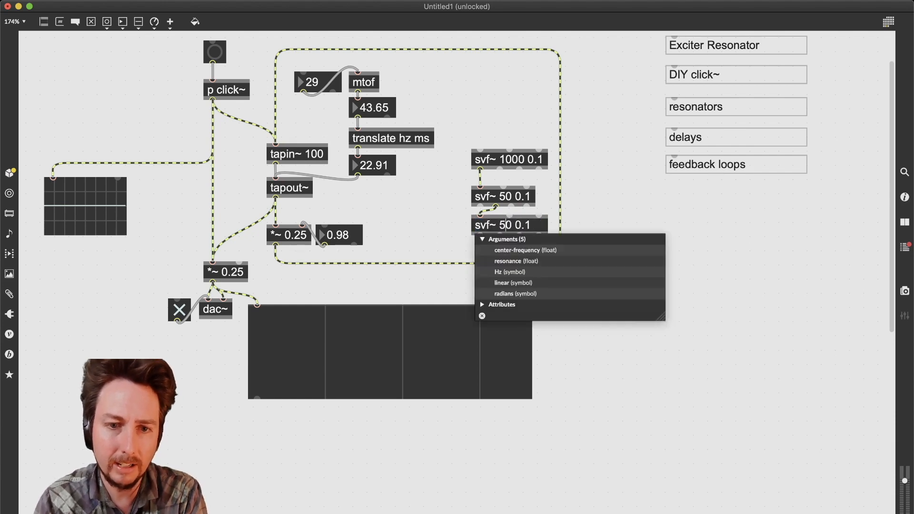
click(457, 218)
Step: Replace the feedback cord into tapin~ with an auto-routed cord from the feedback *~ 0.25 to the inlet of svf~ 1000 0.1
click(559, 223)
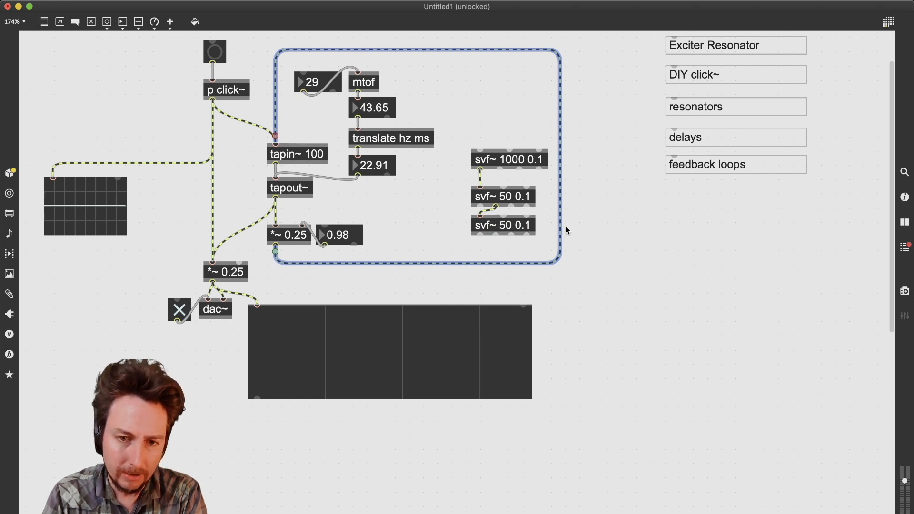
key(BackSpace)
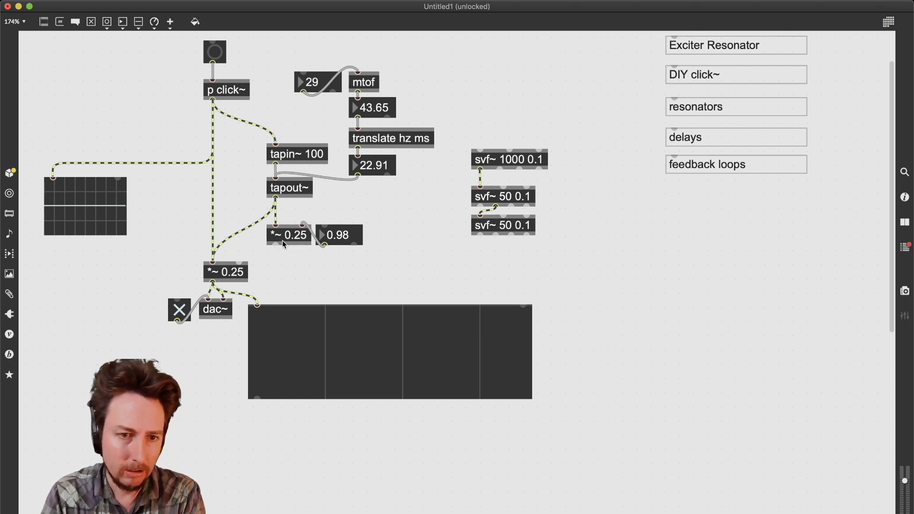
drag(275, 251, 477, 152)
click(405, 173)
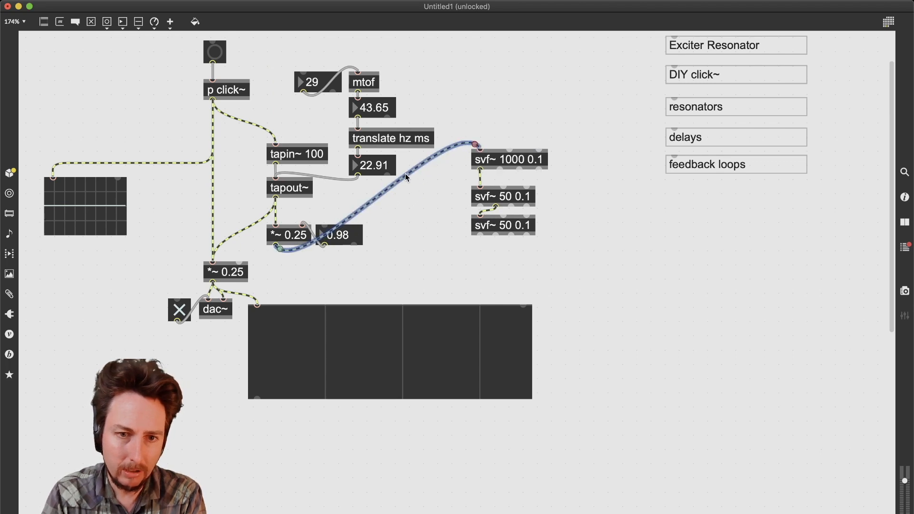
right_click(408, 175)
click(434, 203)
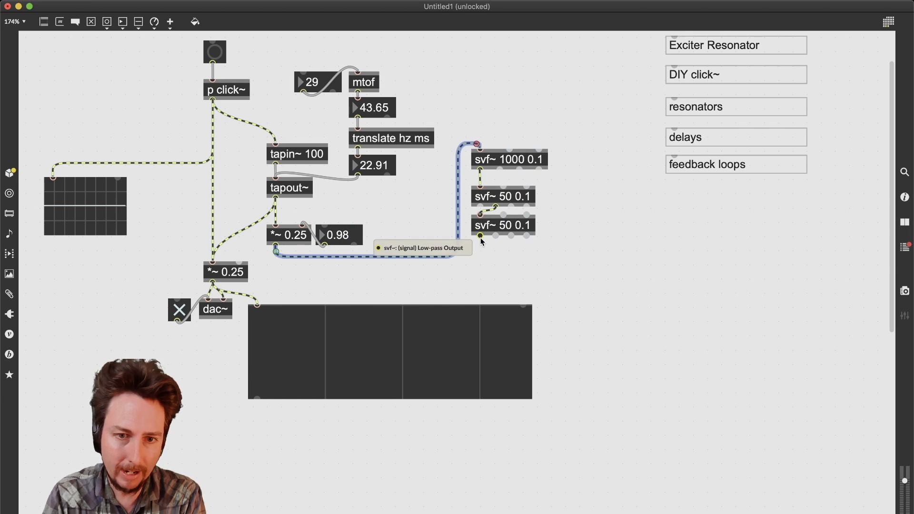
Step: Connect the last svf~ object's low-pass outlet to tapin~ 100 and route the cord around the outside of the MIDI note and delay objects
drag(481, 236, 276, 145)
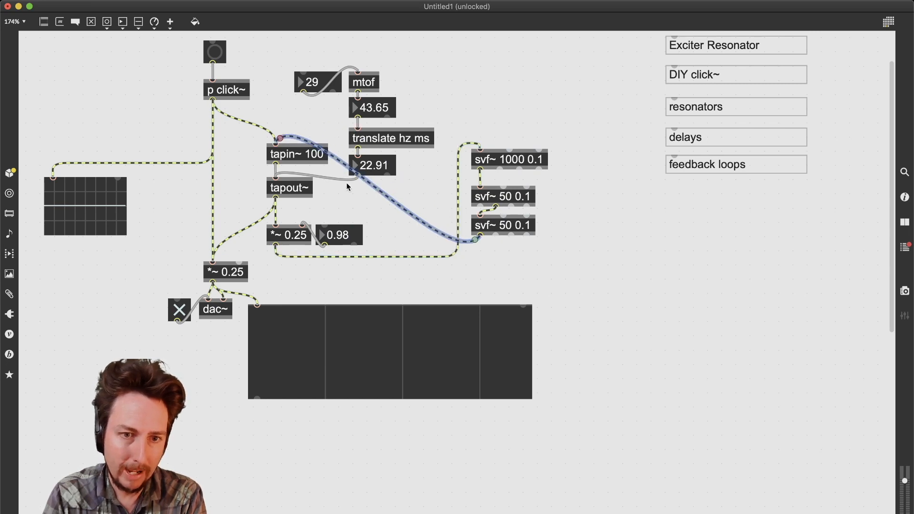
right_click(408, 205)
right_click(399, 204)
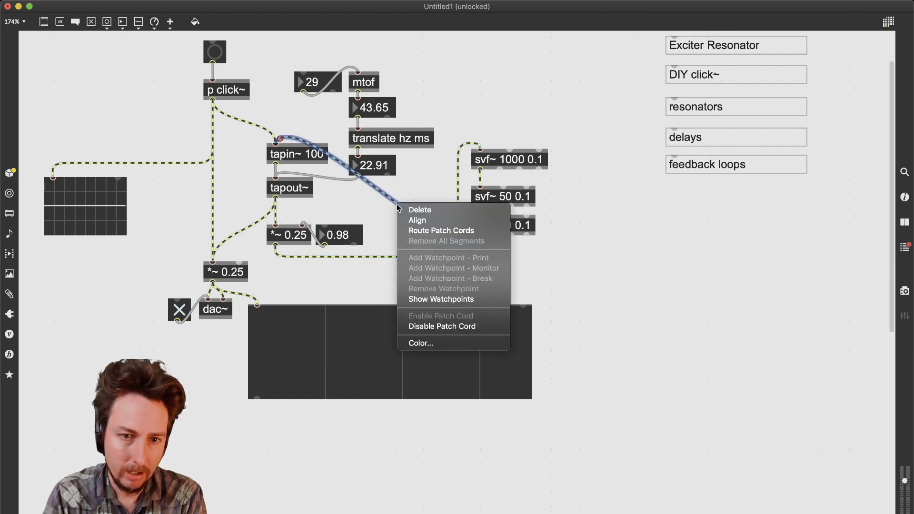
click(421, 231)
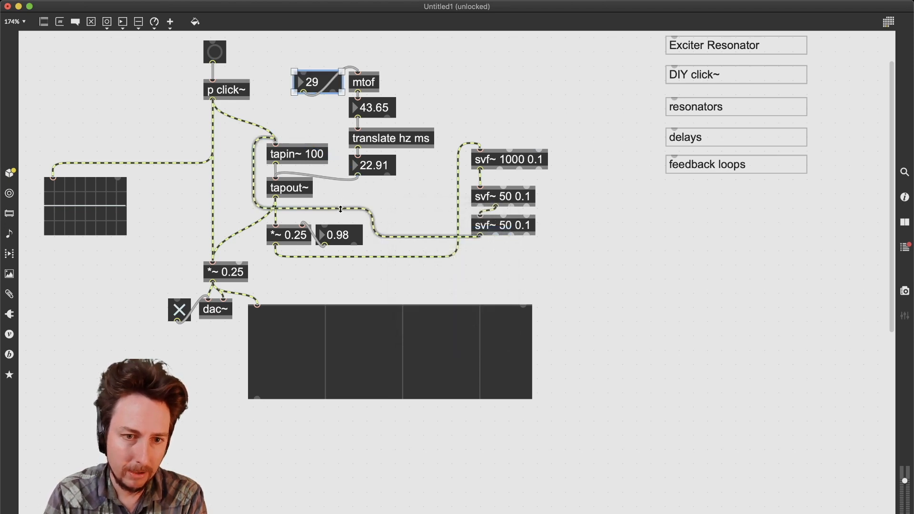
drag(340, 204, 573, 119)
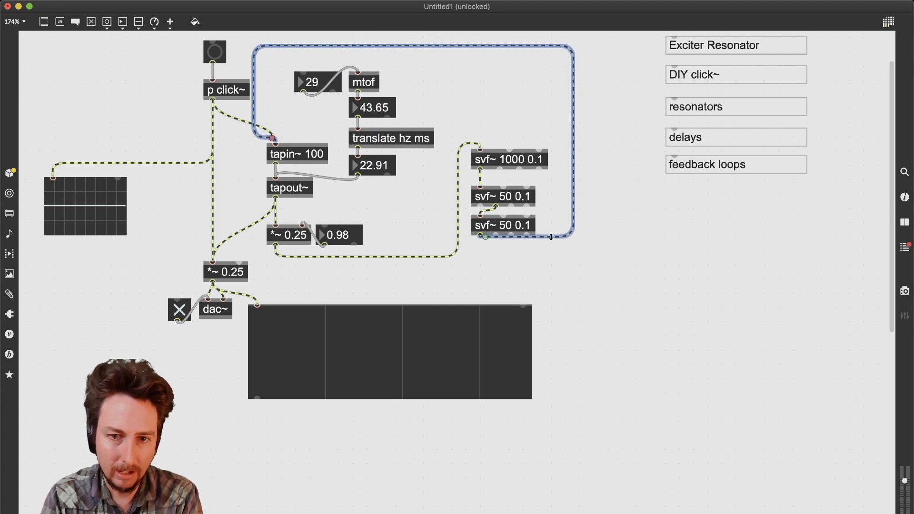
drag(552, 237, 552, 252)
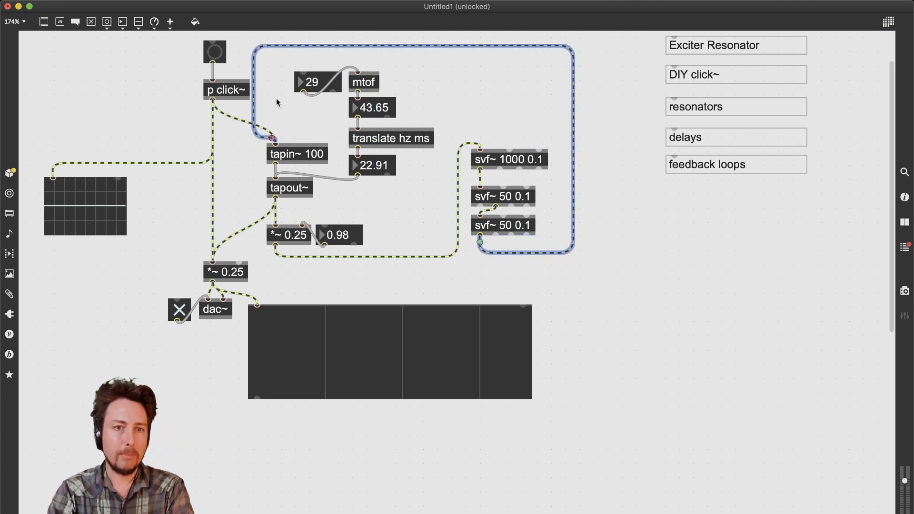
drag(255, 109, 273, 109)
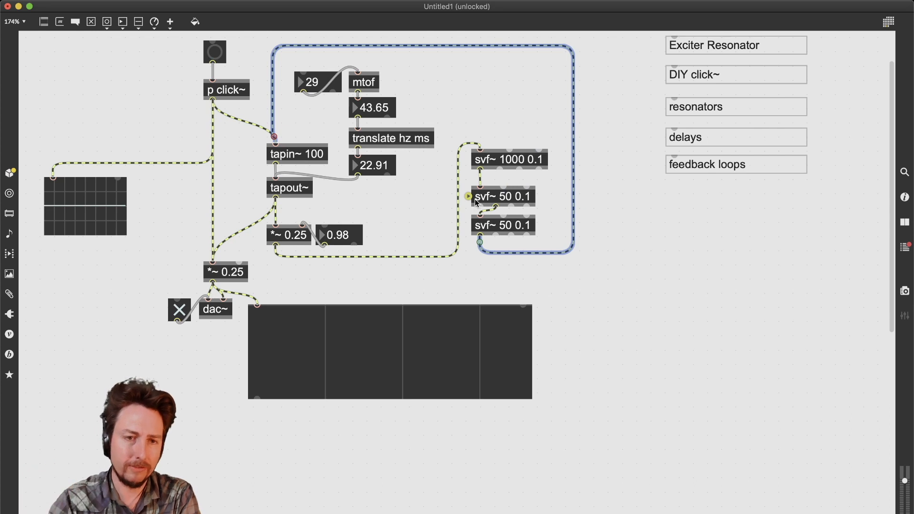
Step: Raise the feedback gain through 1.000 and 1.33, settle it at 1.22, and trigger p click~ to test the loop
click(215, 51)
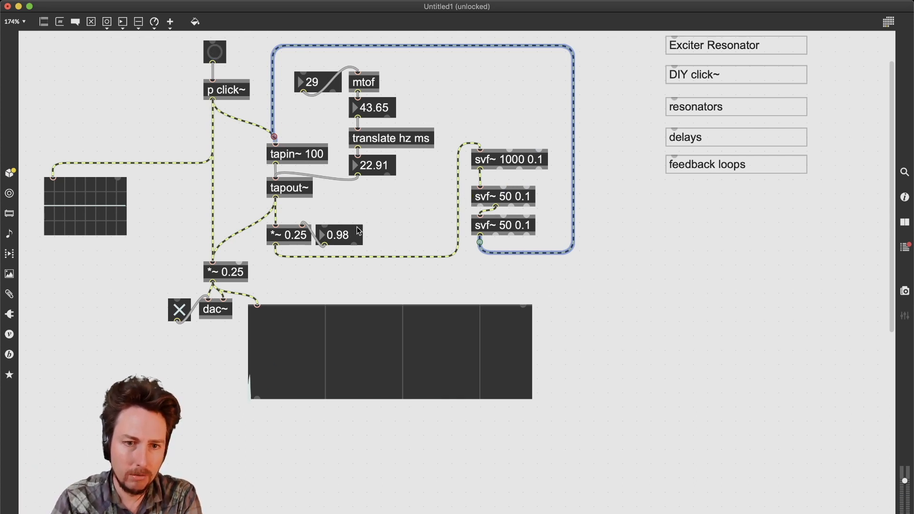
drag(350, 235, 350, 228)
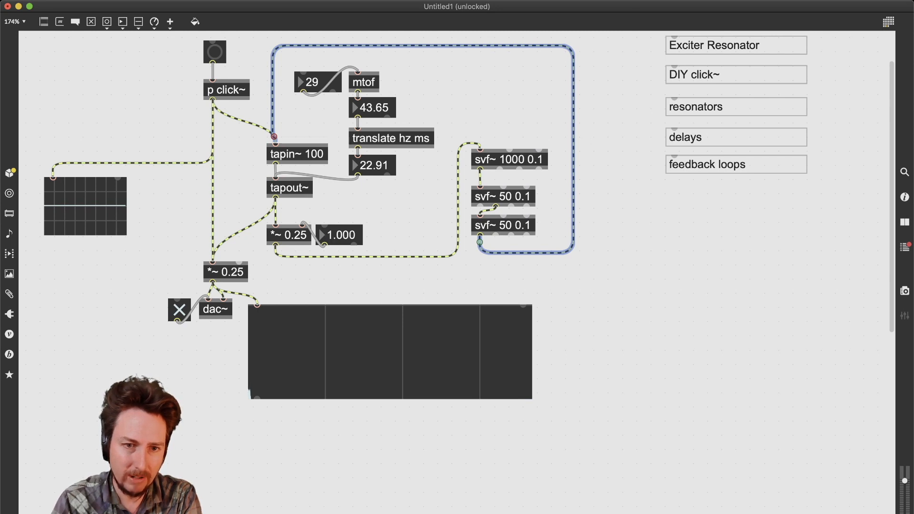
click(217, 56)
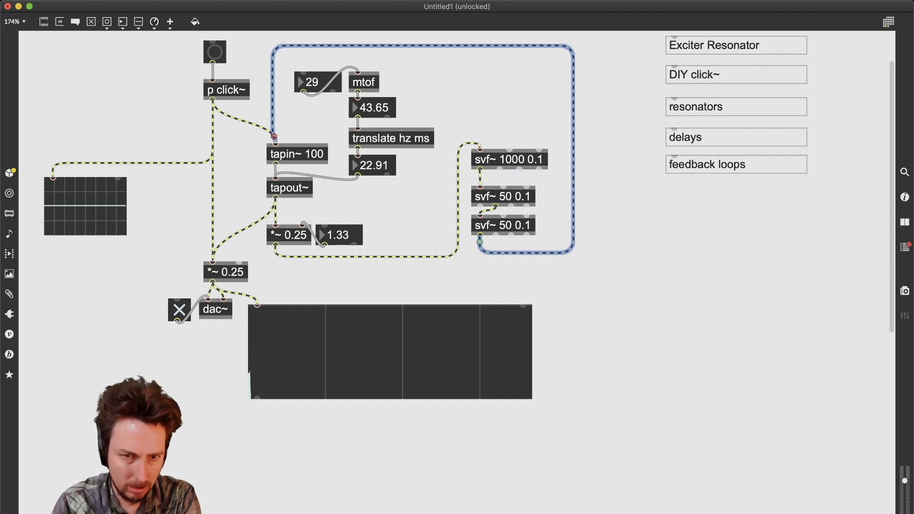
mouse_move(343, 235)
mouse_down()
mouse_move(343, 126)
mouse_move(343, 241)
mouse_up()
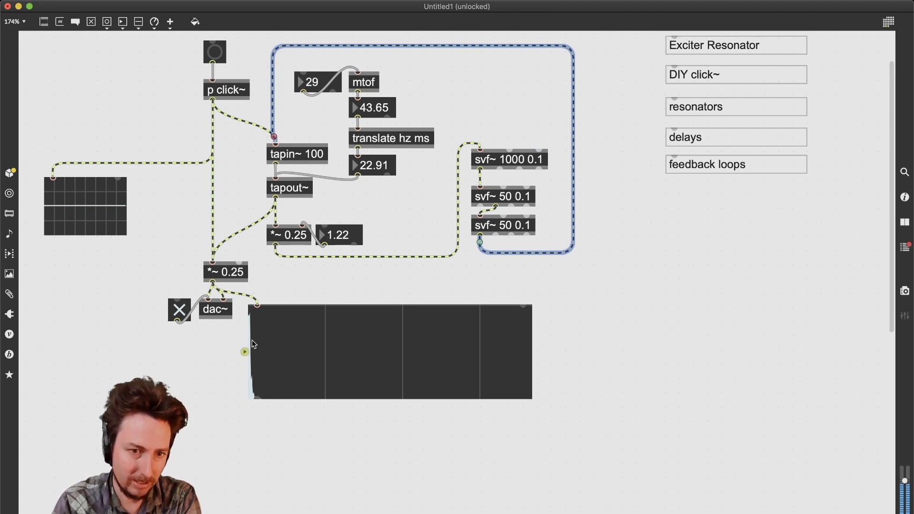
click(223, 56)
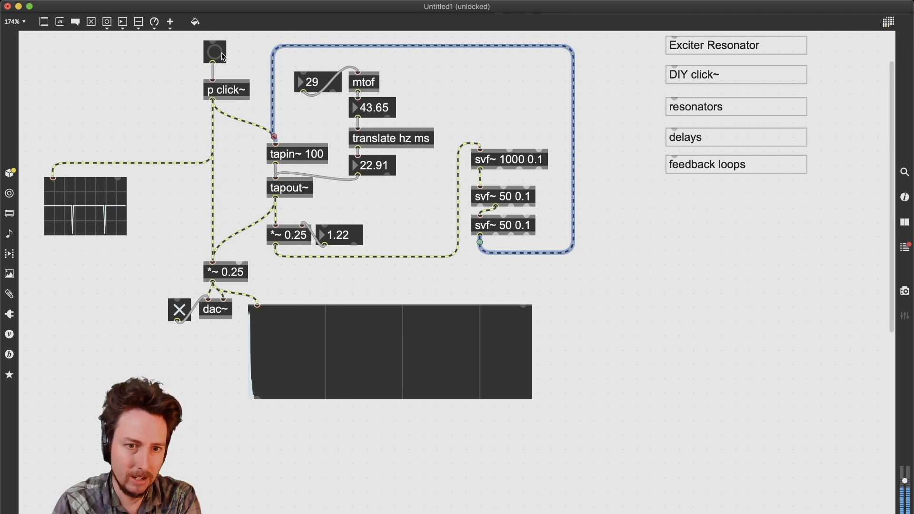
Step: Set the MIDI note feeding mtof to 64 and trigger p click~ to test the new pitch
drag(309, 82, 309, 62)
click(217, 58)
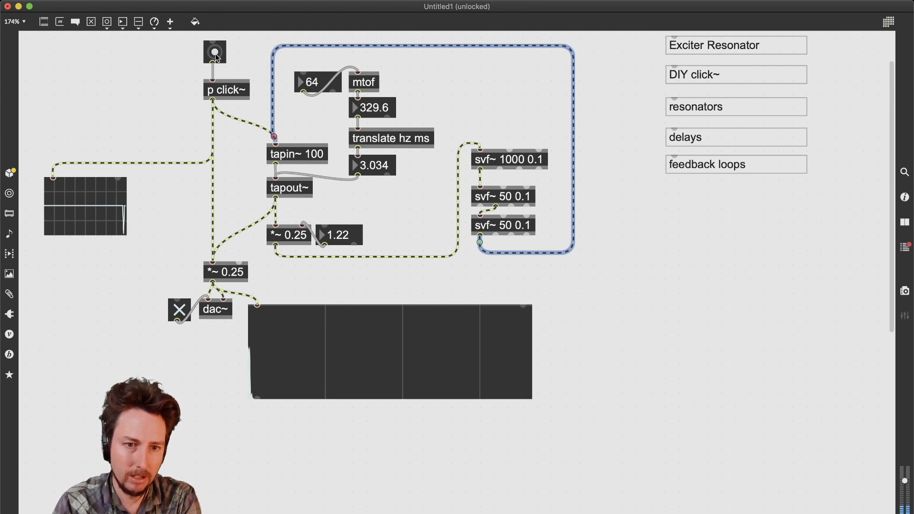
click(217, 58)
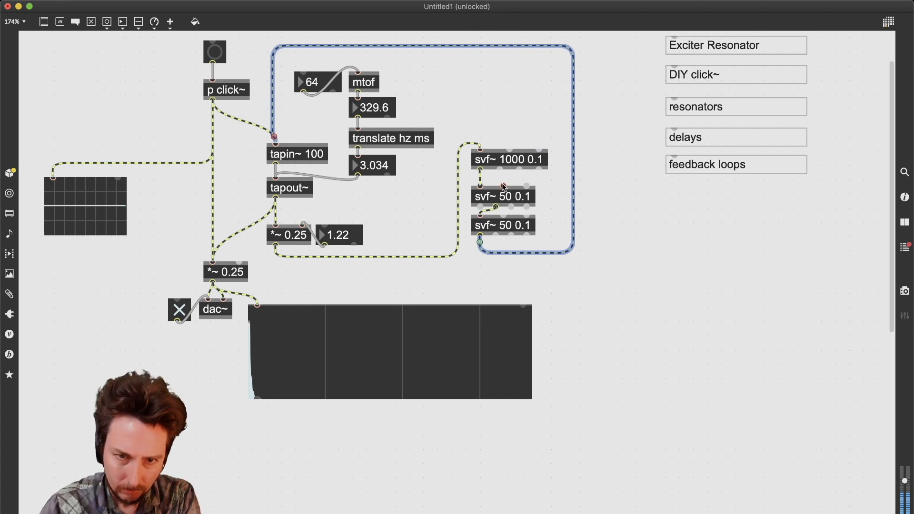
Step: Change the first svf~ object's center frequency to 10000 and trigger p click~ twice to test it
click(523, 162)
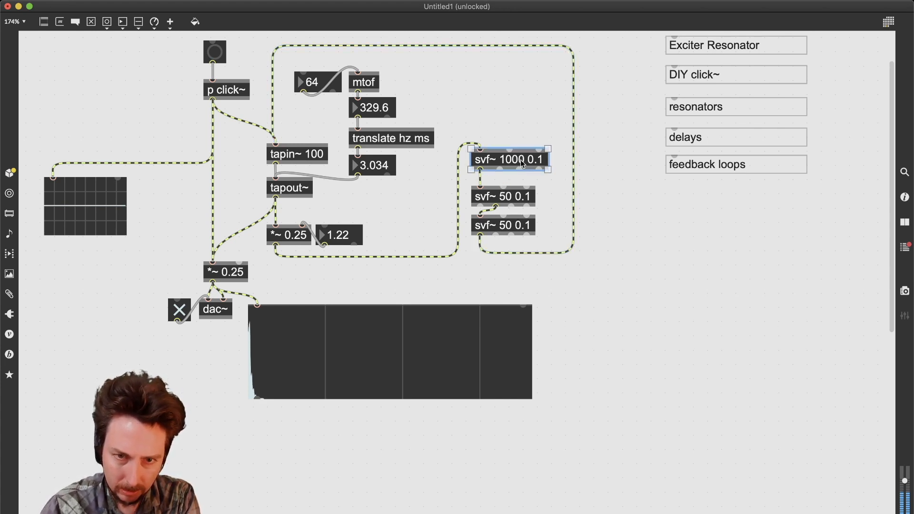
click(524, 162)
drag(537, 159, 542, 159)
click(520, 155)
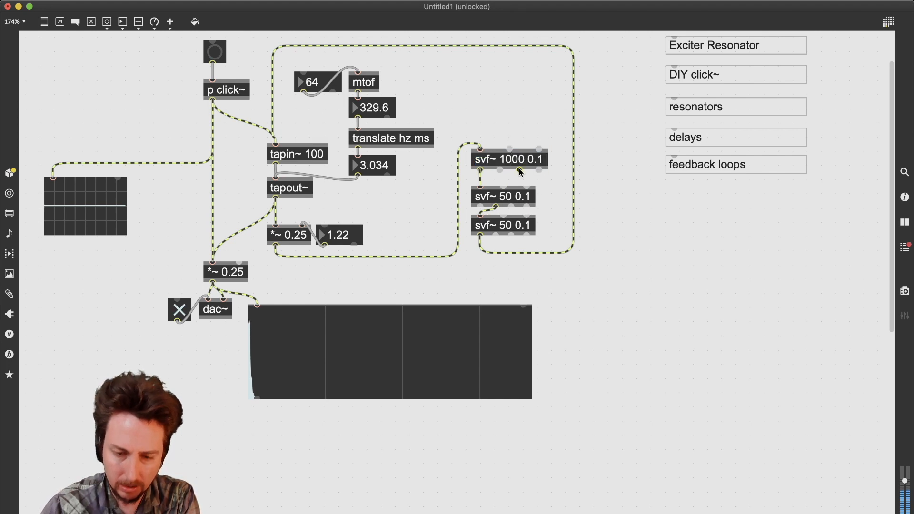
text(0)
click(530, 123)
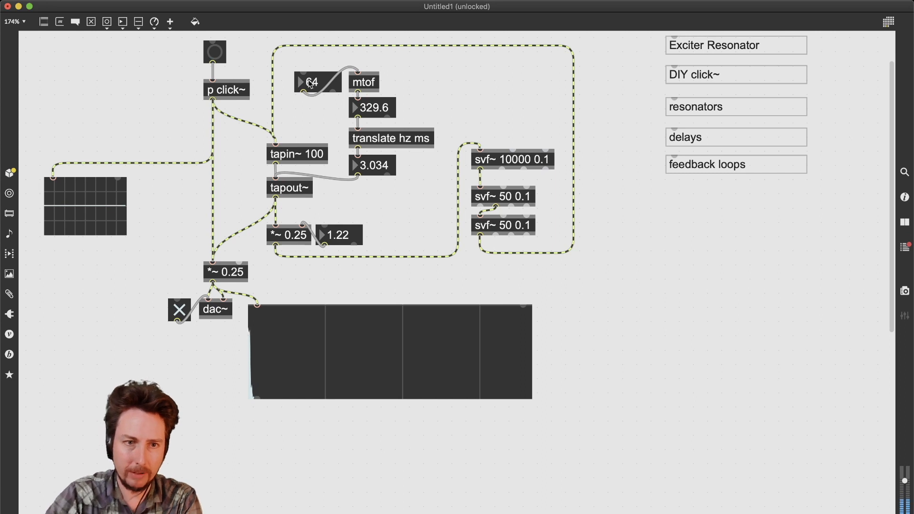
click(220, 55)
click(220, 55)
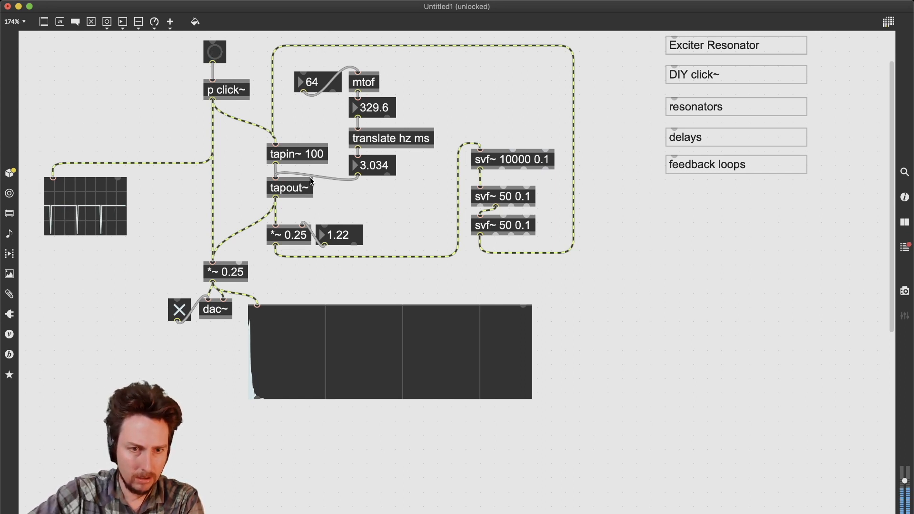
Step: Delete the direct cord from p click~ to the output *~ 0.25 and lower the feedback gain to 0.98, triggering the click to test
click(212, 200)
key(BackSpace)
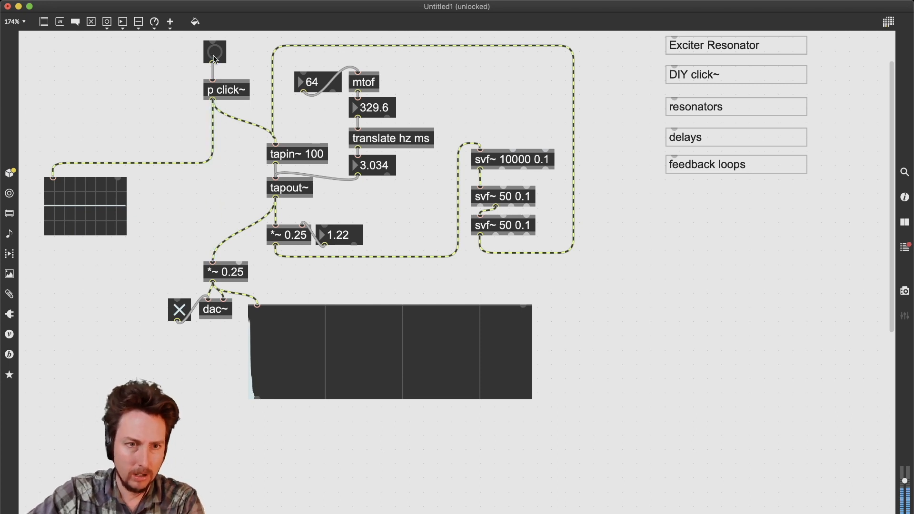
click(216, 58)
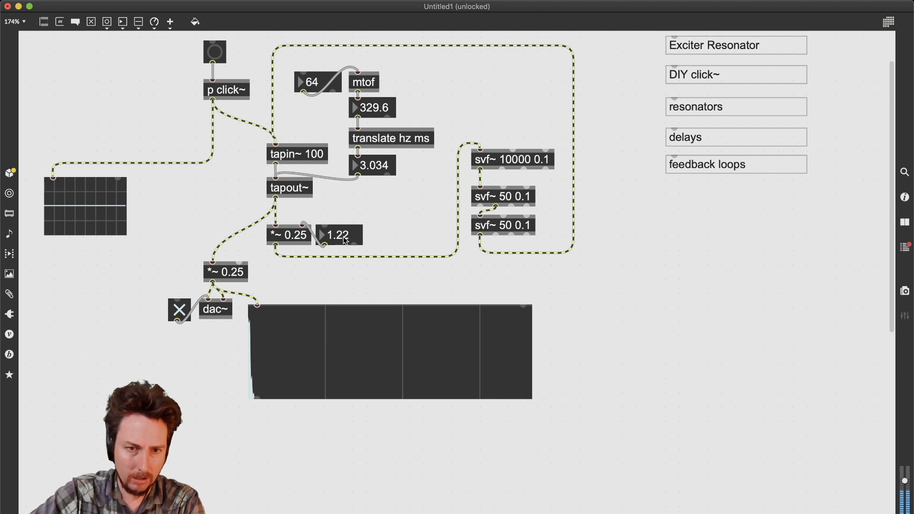
drag(346, 241, 346, 252)
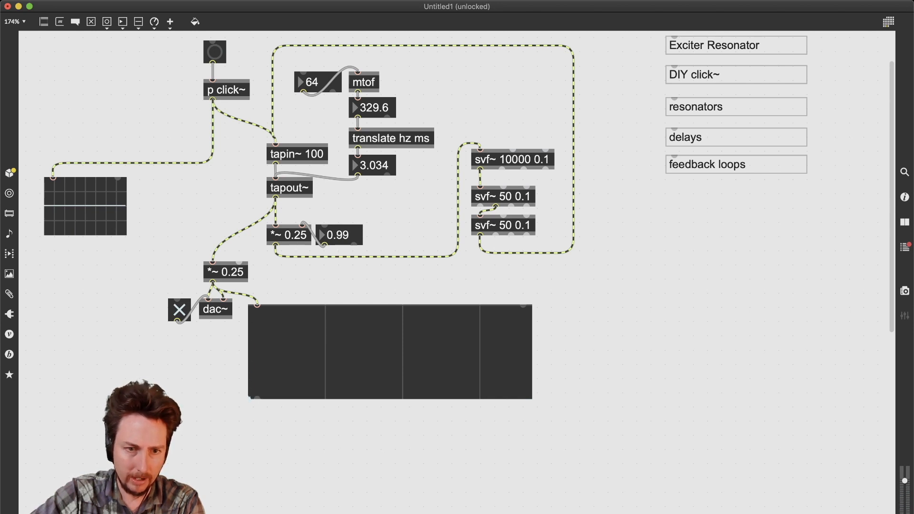
click(220, 58)
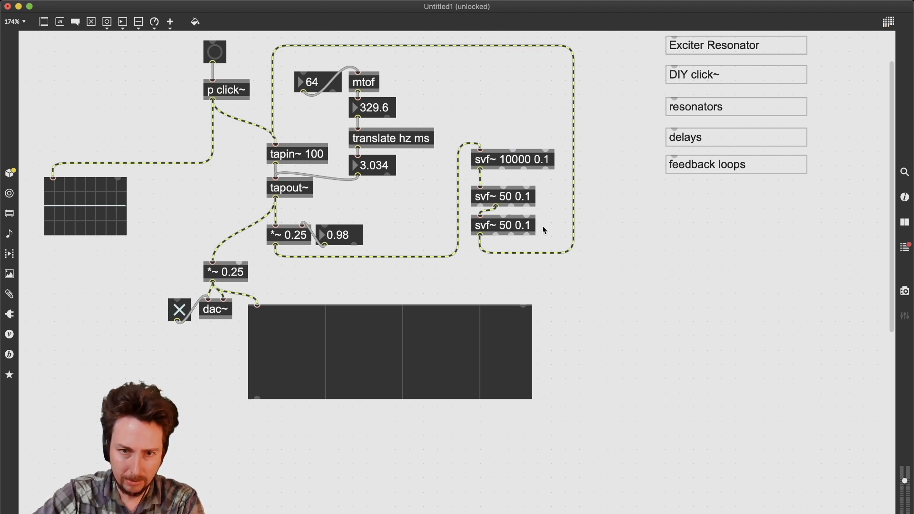
Step: Delete both svf~ 50 0.1 objects and connect the low-pass outlet of svf~ 10000 0.1 to tapin~ 100
drag(547, 192, 469, 239)
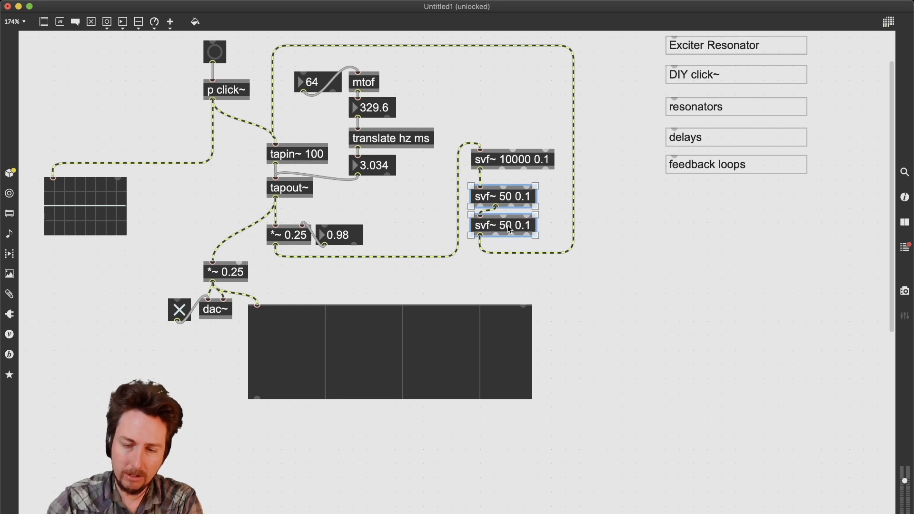
key(BackSpace)
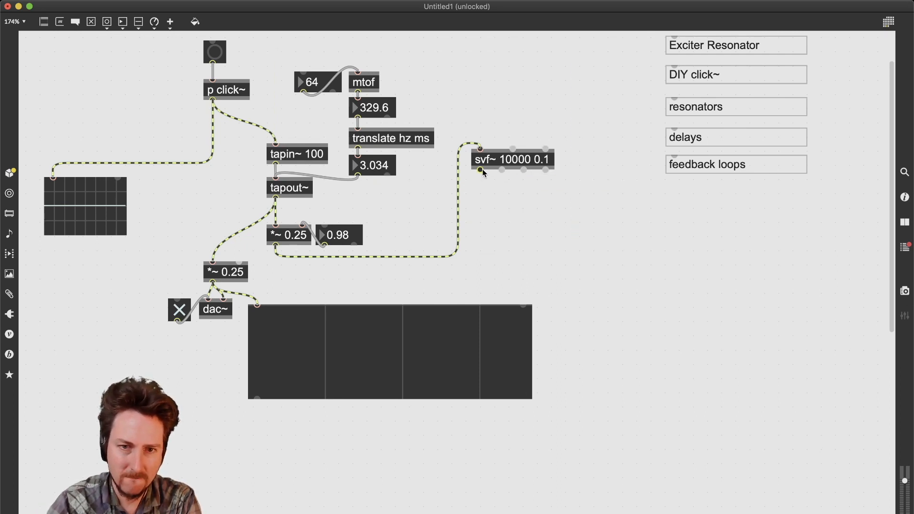
drag(481, 170, 278, 143)
Step: Trigger p click~ to test the single-filter loop, trying a feedback gain of 0.992 and settling on 0.976
click(216, 51)
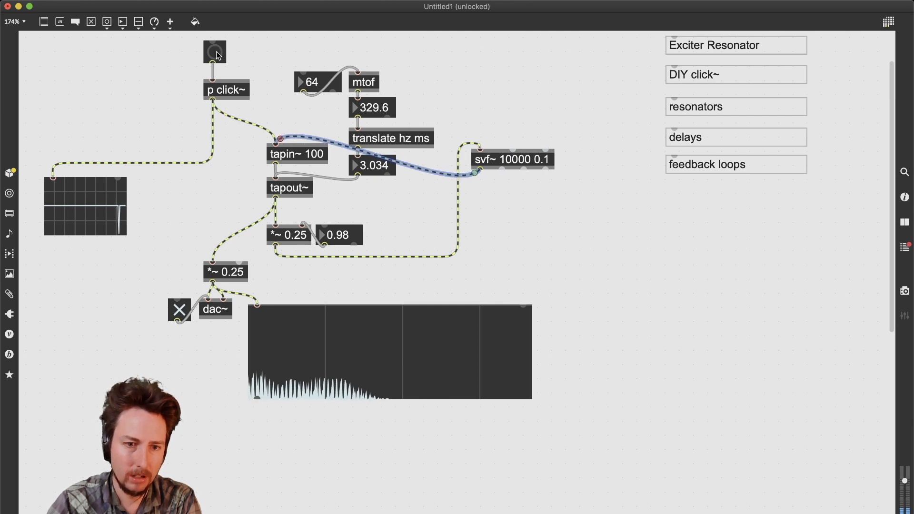
click(216, 52)
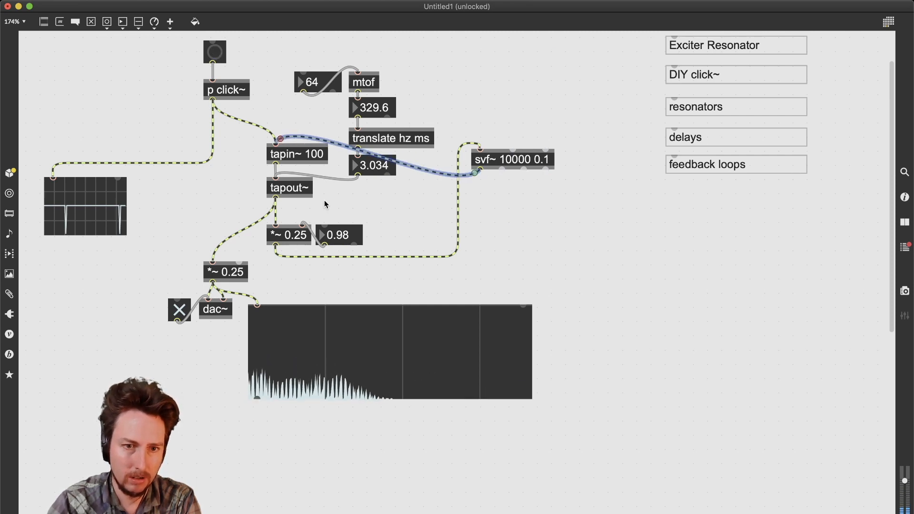
drag(344, 235, 344, 228)
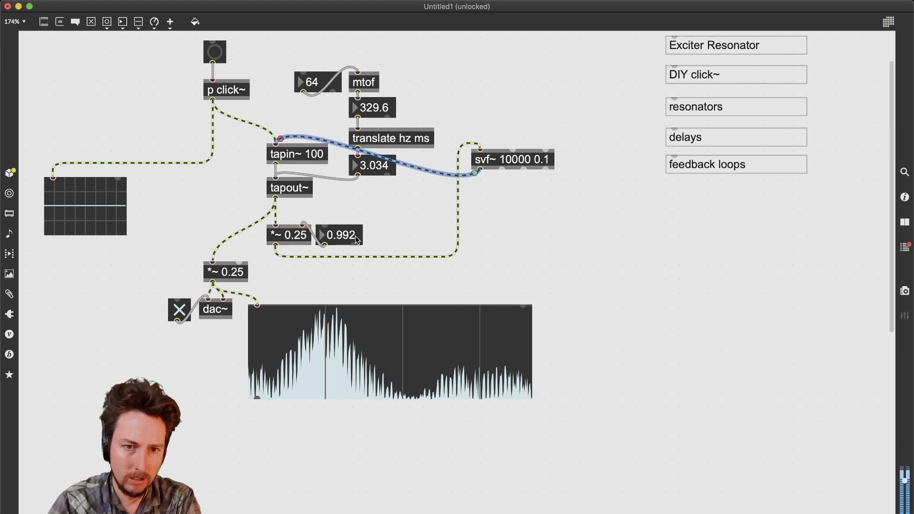
drag(344, 235, 344, 242)
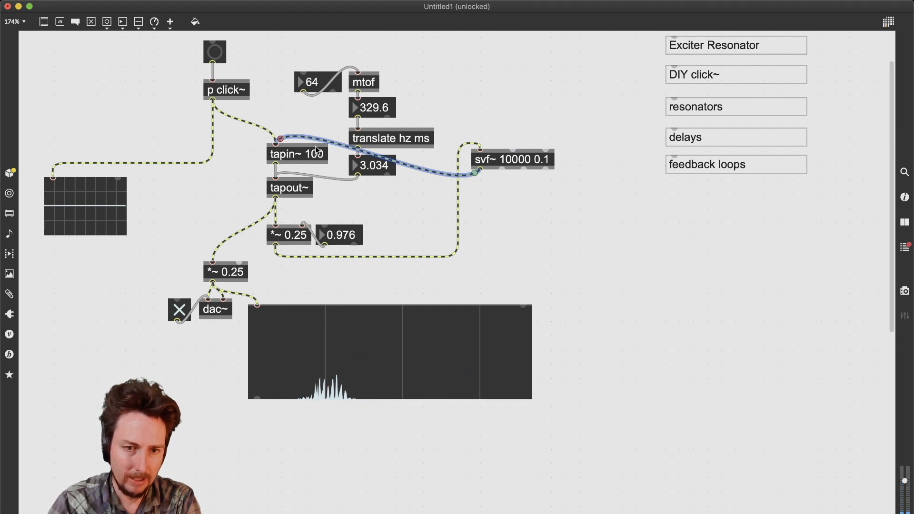
Step: Trigger p click~ once to test the loop and connect the MIDI note number box to the button above p click~
click(219, 53)
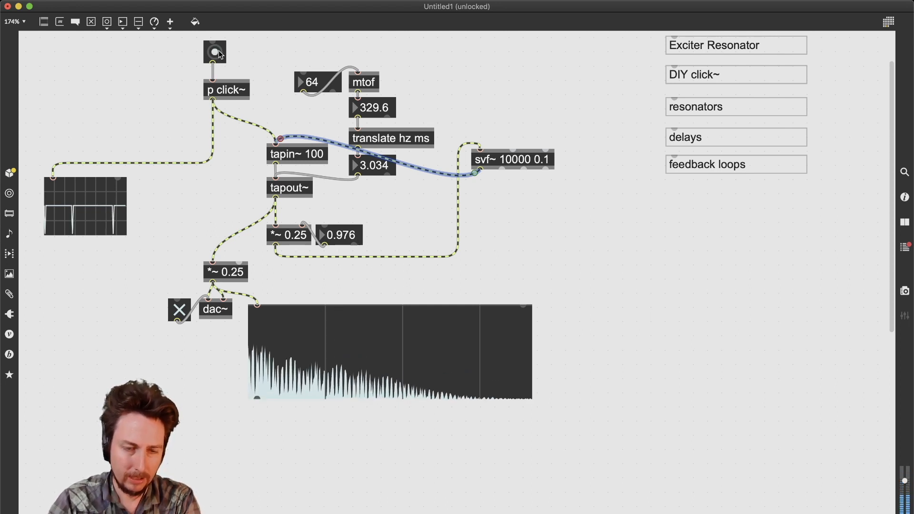
drag(303, 92, 215, 42)
Step: Lock the patch and step the MIDI note number from 64 up to 71 and back down to 64 to hear each pitch
key(super+e)
click(308, 83)
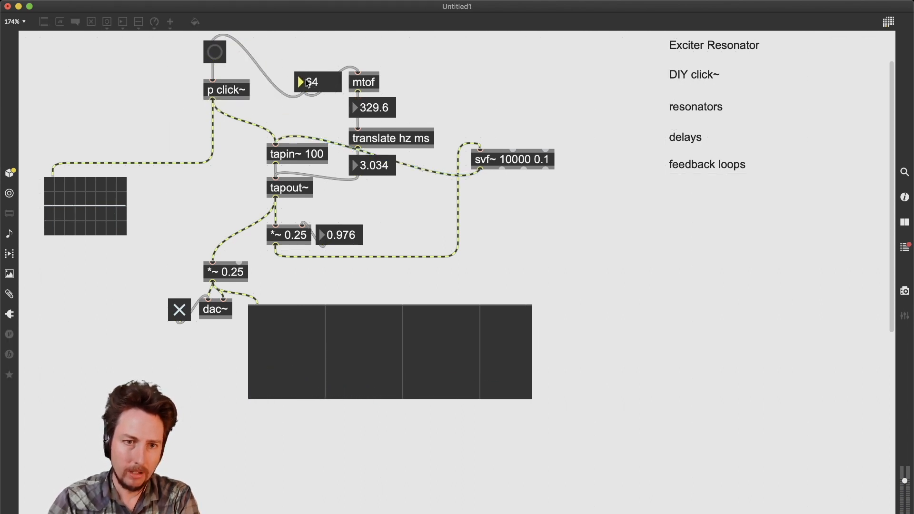
key(Up)
key(Up)
key(Up)
key(Up)
key(Up)
key(Up)
key(Up)
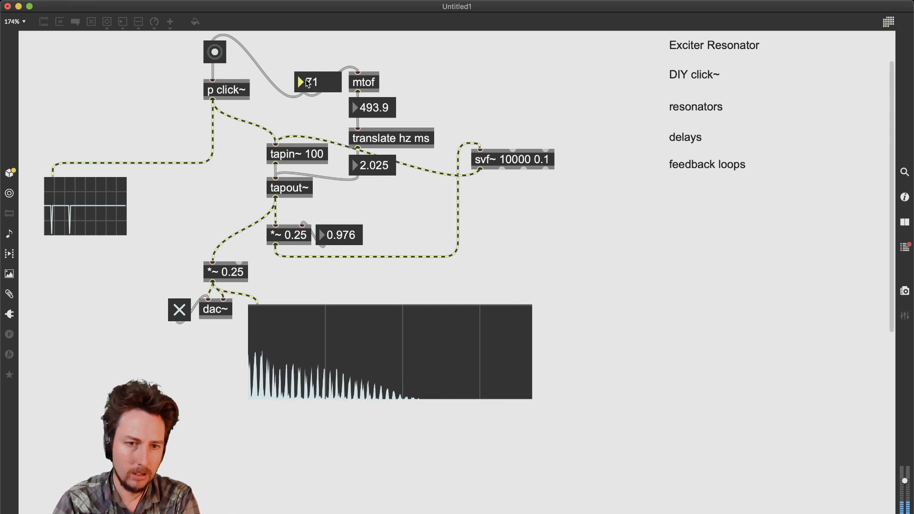
key(Down)
key(Down)
key(Down)
key(Down)
key(Down)
key(Down)
key(Down)
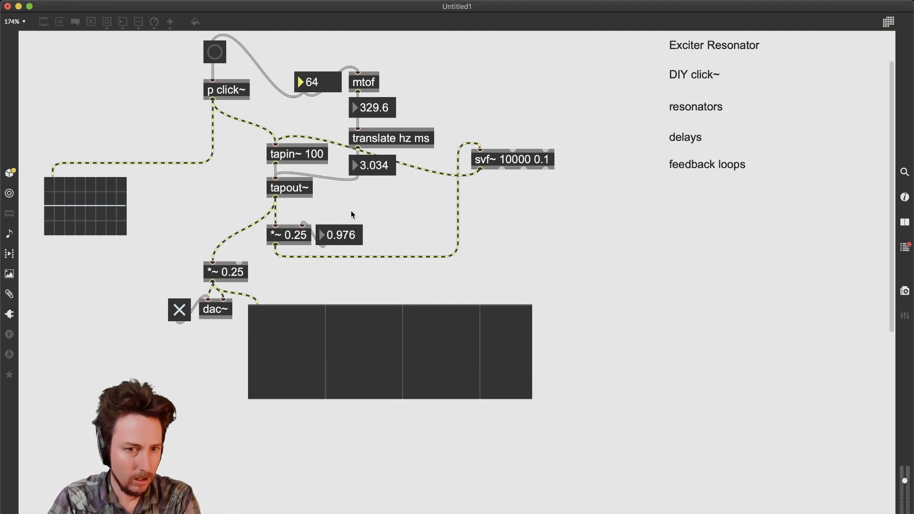
Step: Raise the feedback gain to 1.003, trigger p click~ to test it, and lower the gain to 0.984
drag(356, 236, 356, 223)
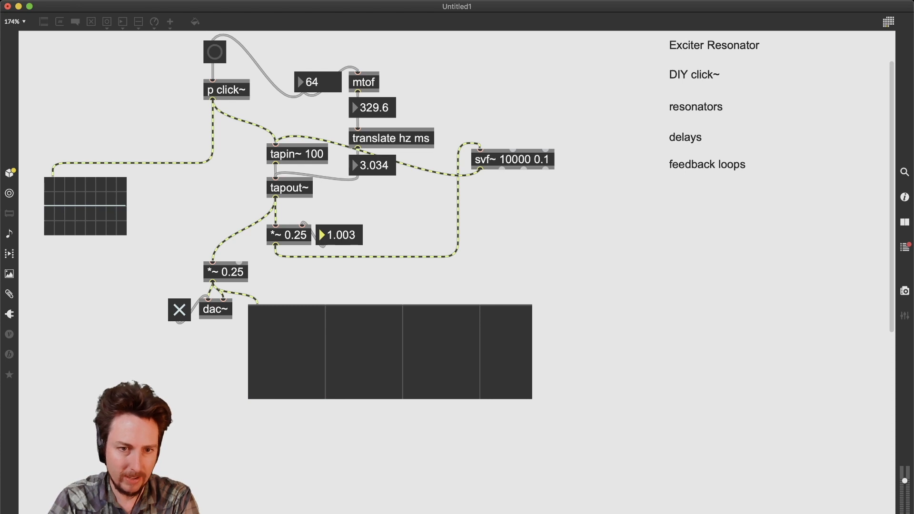
click(210, 56)
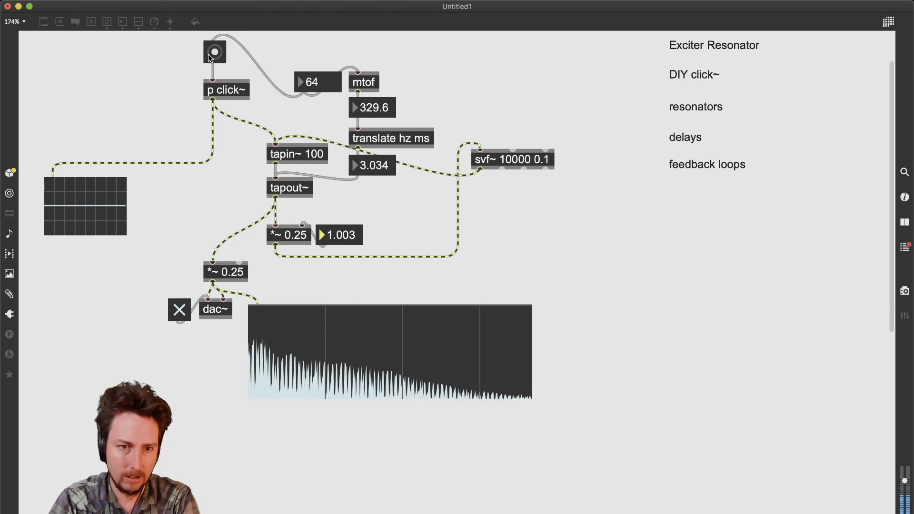
drag(356, 230, 356, 238)
Step: Unlock the patch and add a lang.softclip~ object in the empty area below svf~ 10000 0.1
click(489, 215)
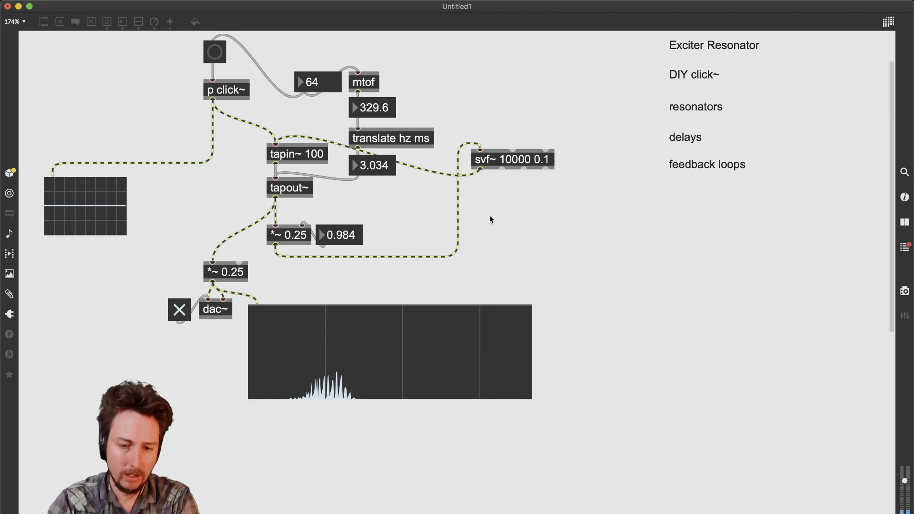
key(super+e)
text(n)
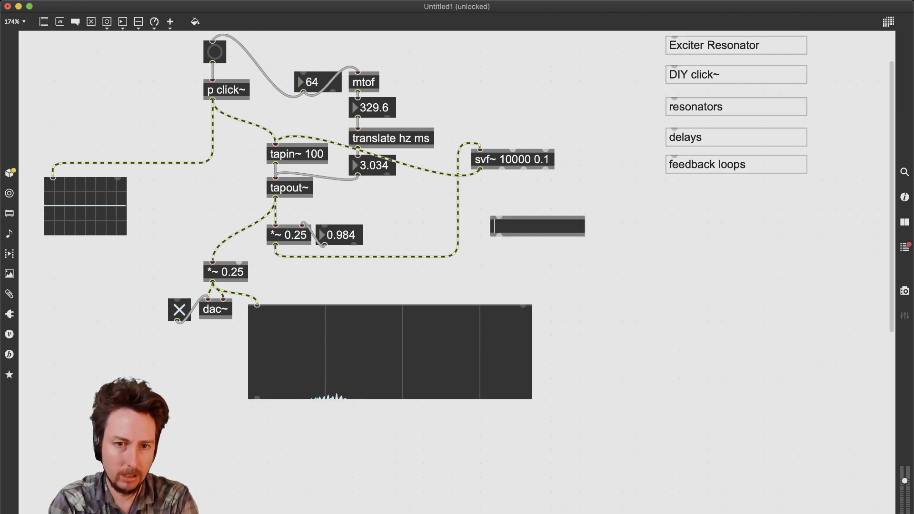
text(lang)
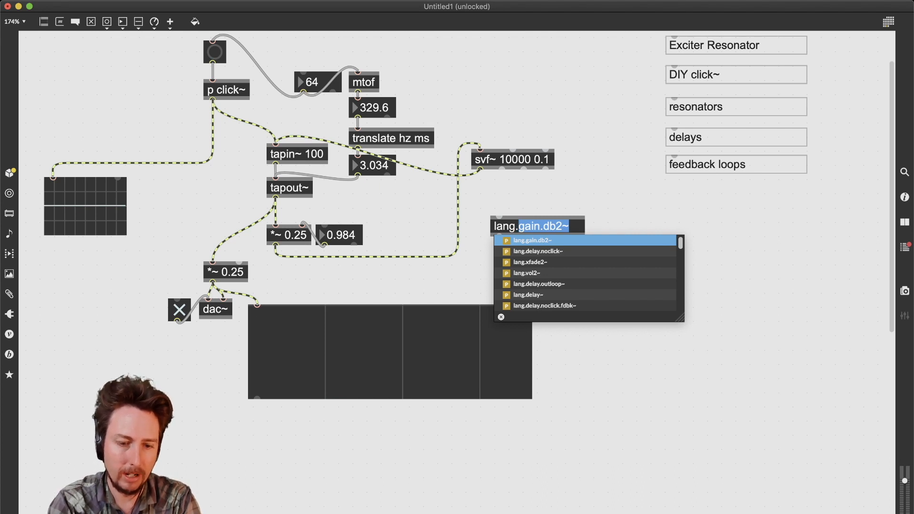
text(.so)
key(Return)
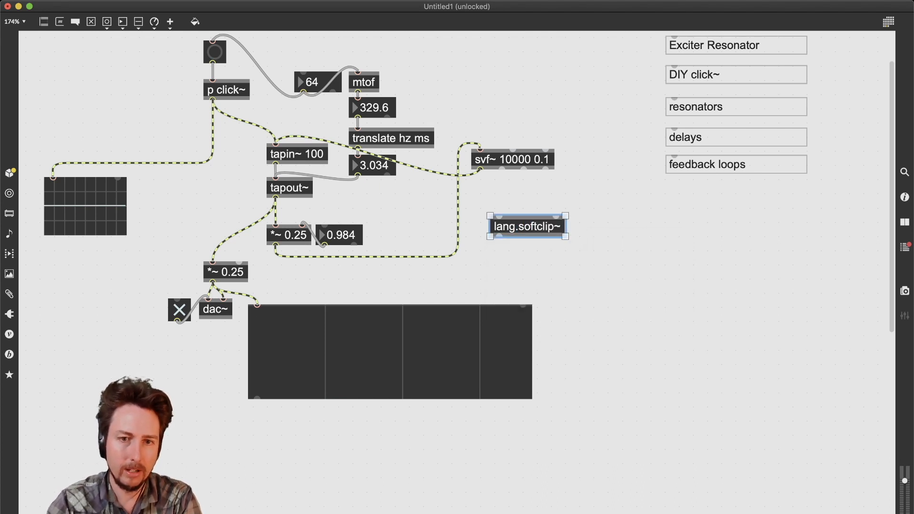
Step: Insert lang.softclip~ between the low-pass outlet of svf~ 10000 0.1 and tapin~ 100, placing it directly below the filter
click(471, 174)
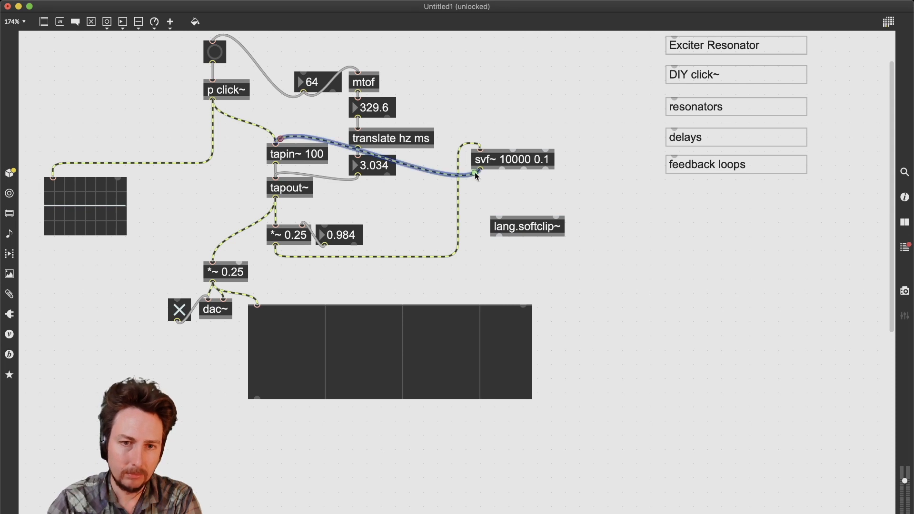
drag(479, 170, 498, 235)
drag(510, 228, 491, 202)
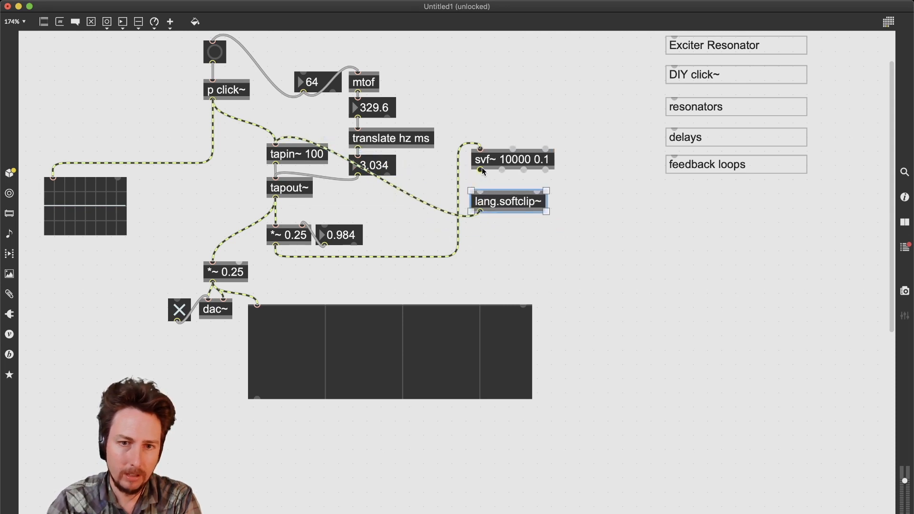
drag(481, 168, 481, 192)
Step: Open the lang.softclip~ abstraction to examine its soft clipping function, and close it
double_click(509, 203)
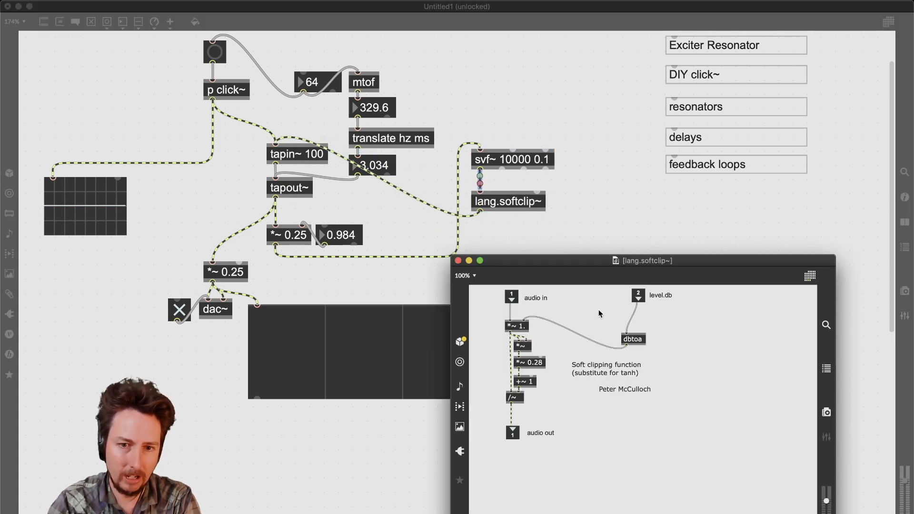
click(458, 261)
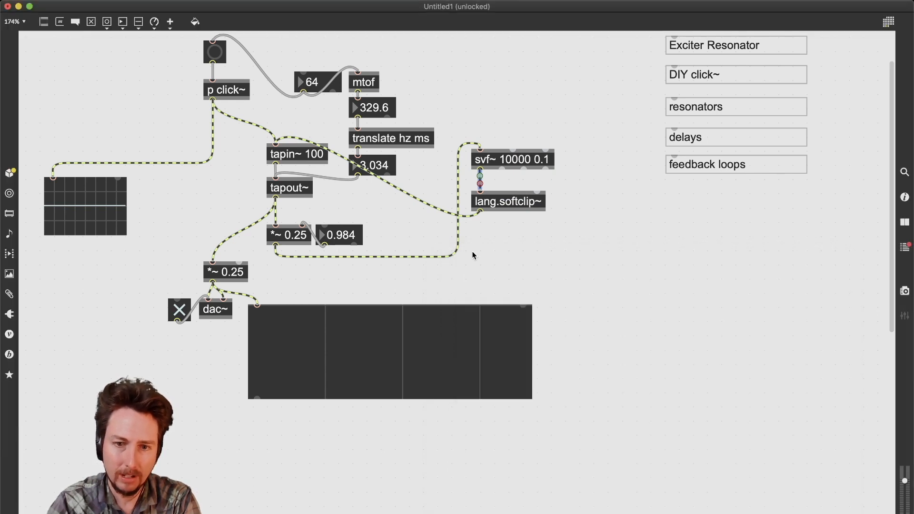
double_click(525, 207)
drag(577, 262, 562, 125)
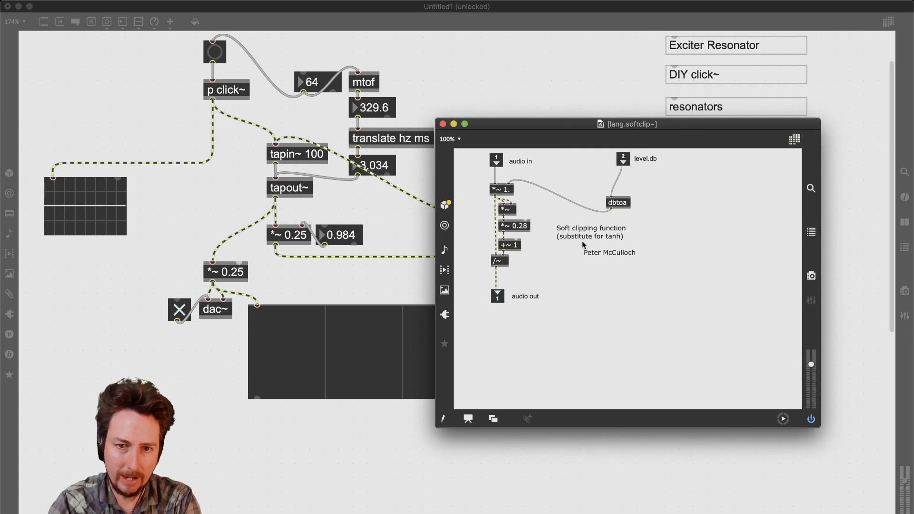
click(443, 124)
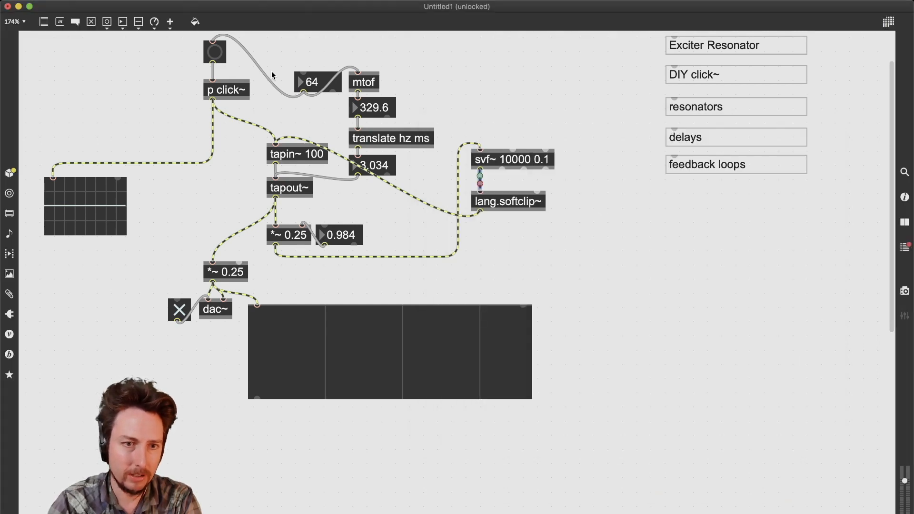
Step: Trigger p click~ repeatedly to test the soft-clipped loop, trying feedback gains of 0.996 and 0.992
click(220, 58)
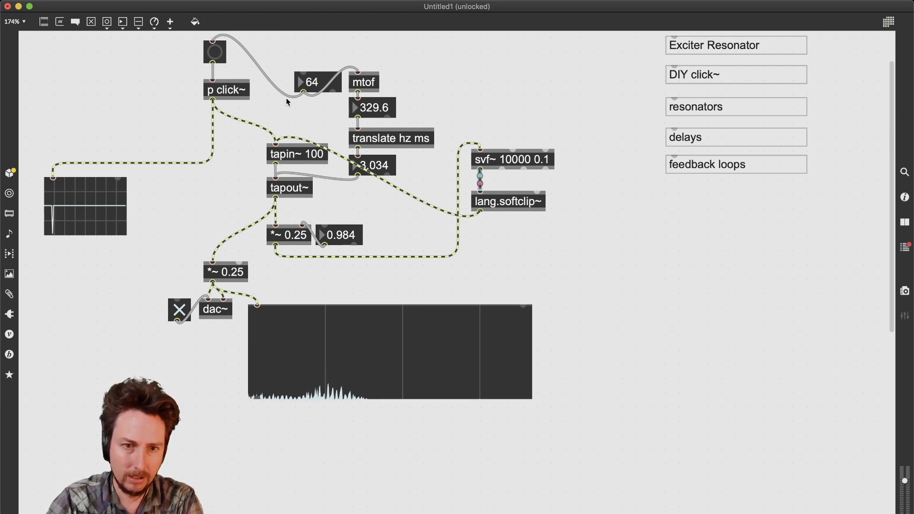
click(220, 57)
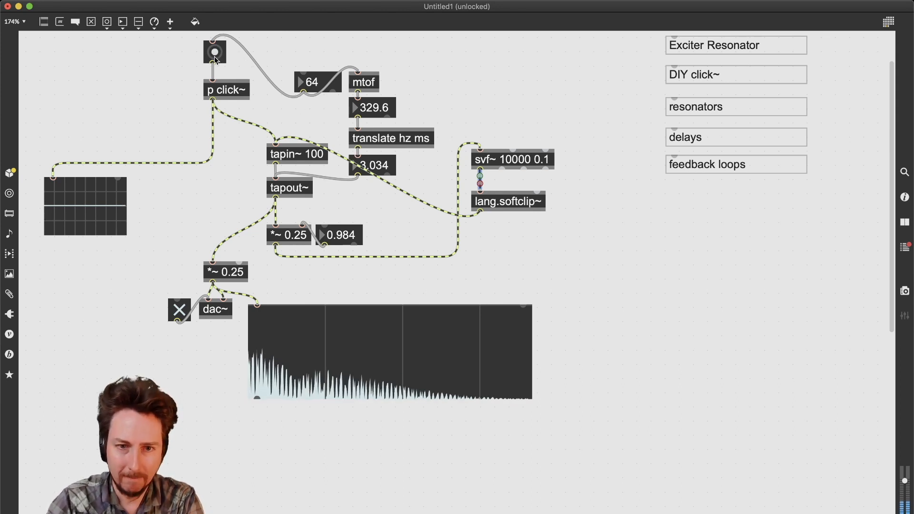
mouse_move(347, 242)
mouse_down()
mouse_move(357, 234)
mouse_move(357, 254)
mouse_up()
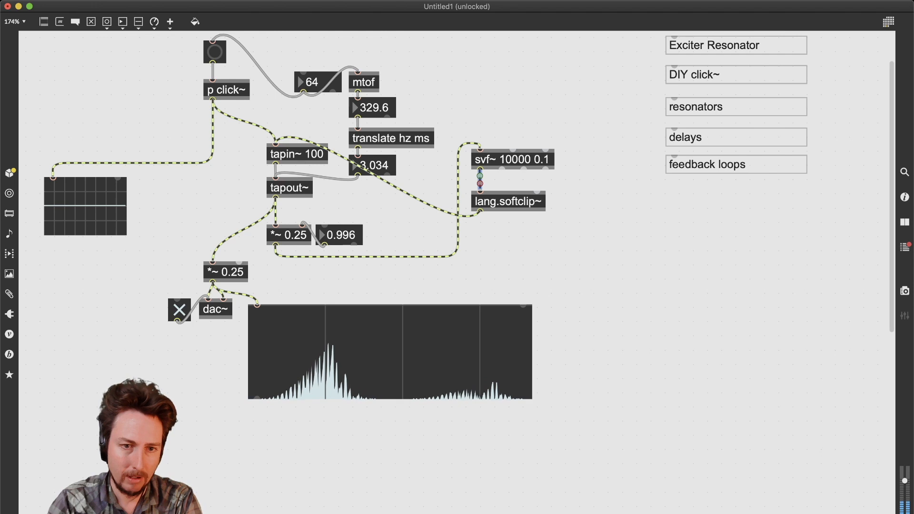
click(212, 56)
click(215, 58)
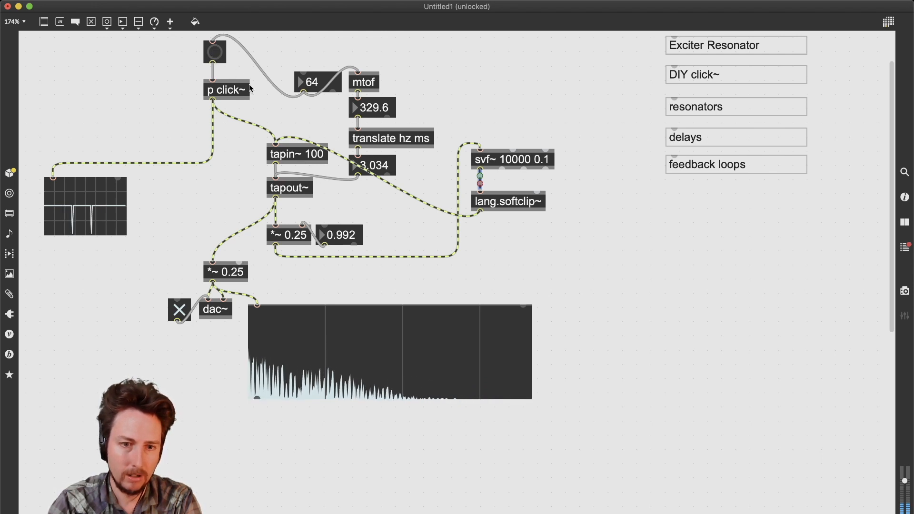
Step: Lower the feedback gain to 0.978, trigger p click~ to test it, and set the gain to 0.93
drag(351, 235, 351, 273)
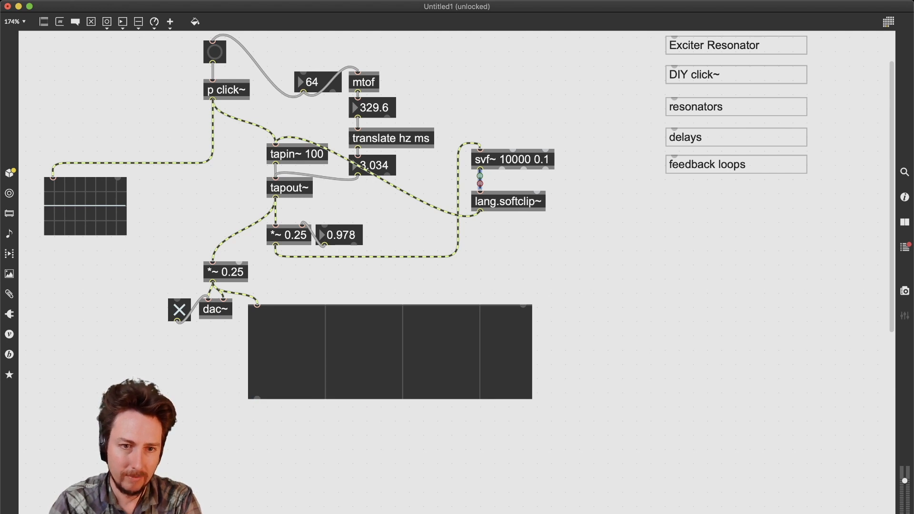
super+click(215, 53)
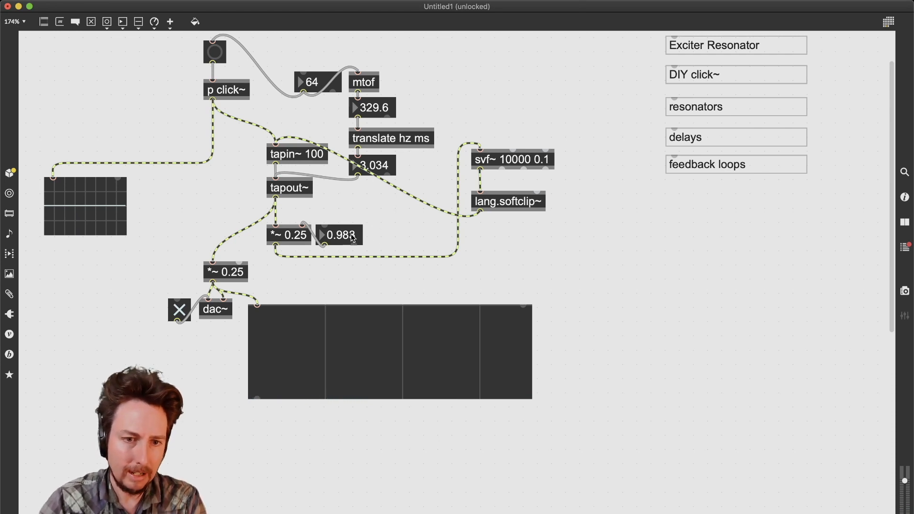
mouse_move(350, 235)
mouse_down()
mouse_move(350, 226)
mouse_move(350, 238)
mouse_up()
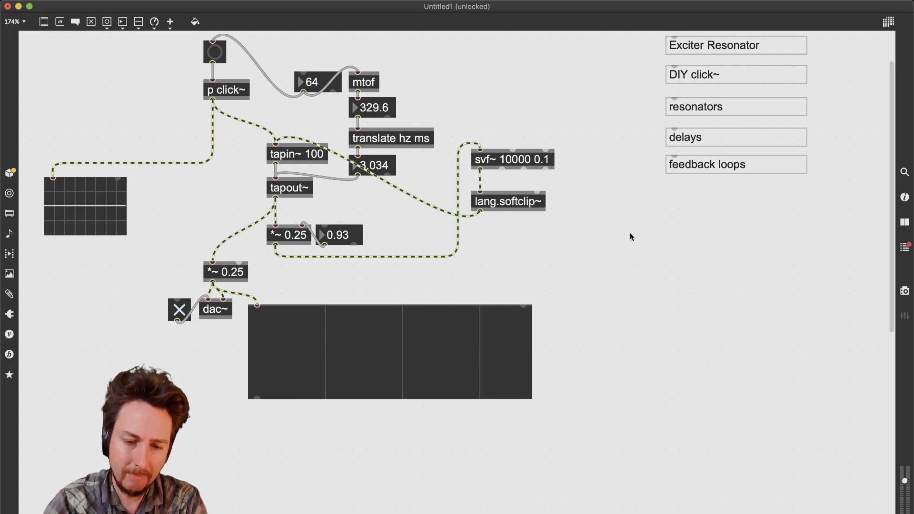
Step: Create a zmap 0 127 0.98 0.9999 object in the empty area beyond lang.softclip~
key(n)
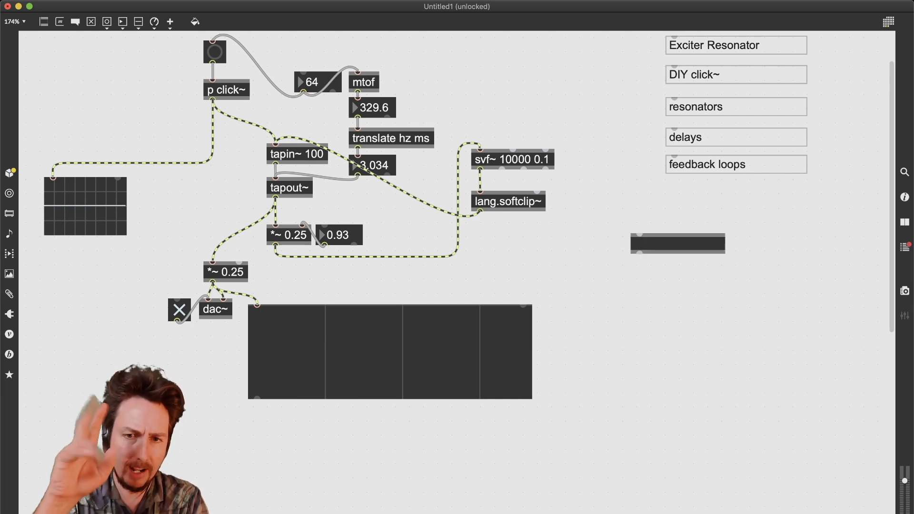
text(m)
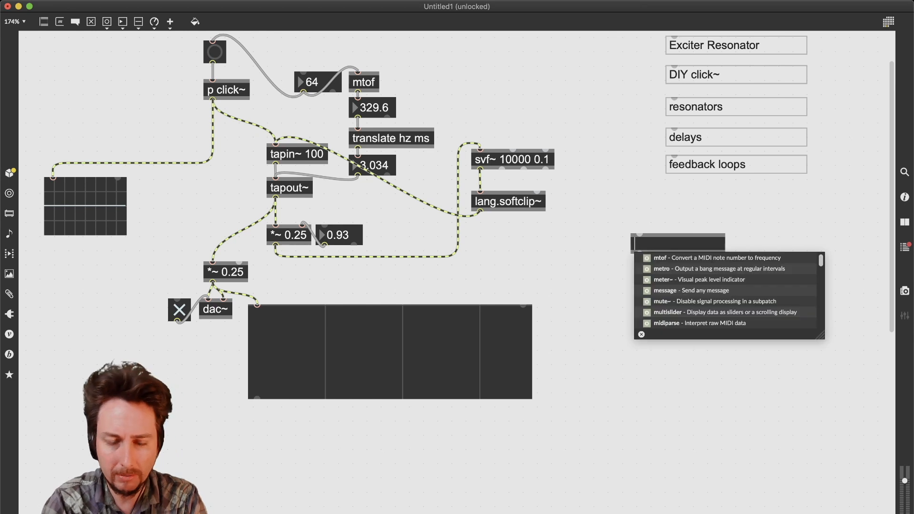
key(BackSpace)
key(BackSpace)
text(zamp)
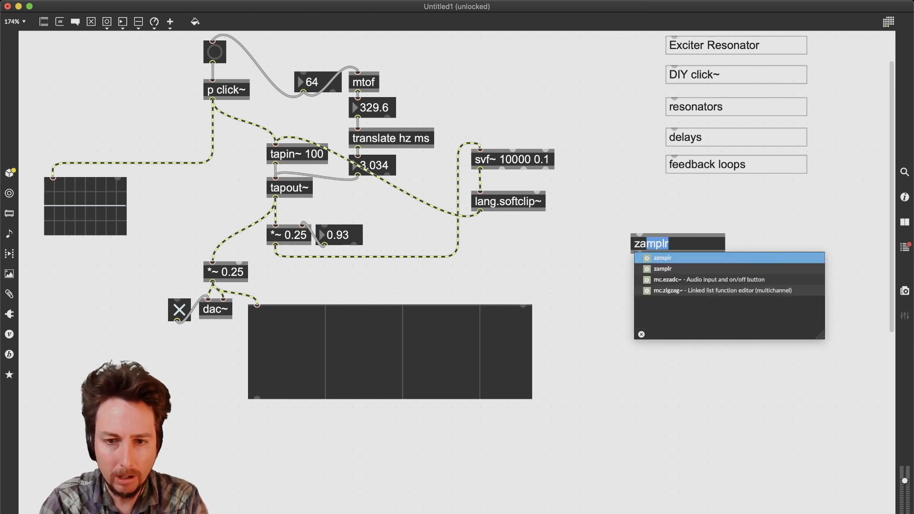
key(BackSpace)
key(BackSpace)
key(BackSpace)
text(m)
key(Tab)
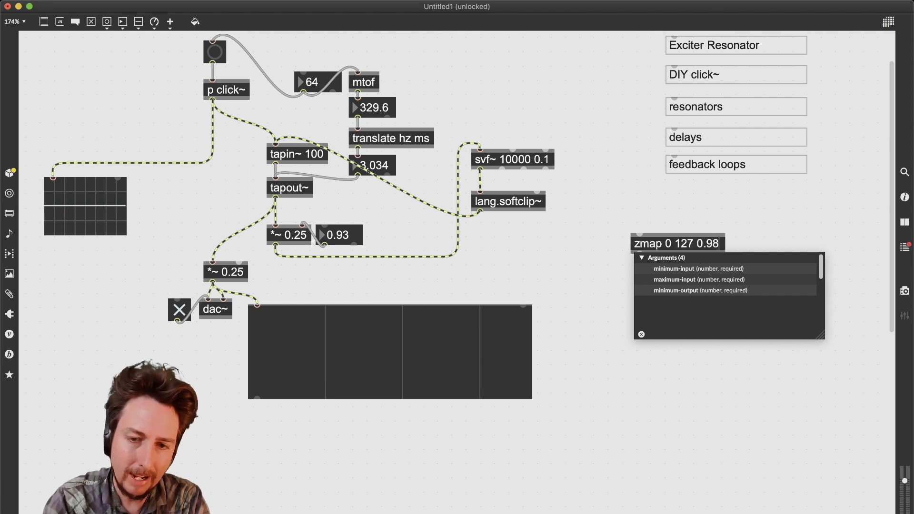
text(0.9999)
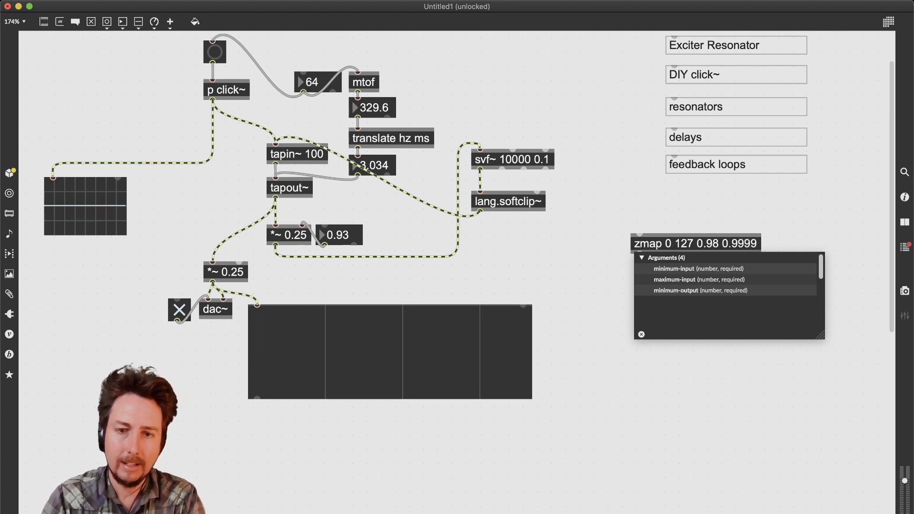
Step: Add an integer number box feeding zmap's first inlet and connect zmap's outlet to the feedback gain number box
click(636, 203)
key(i)
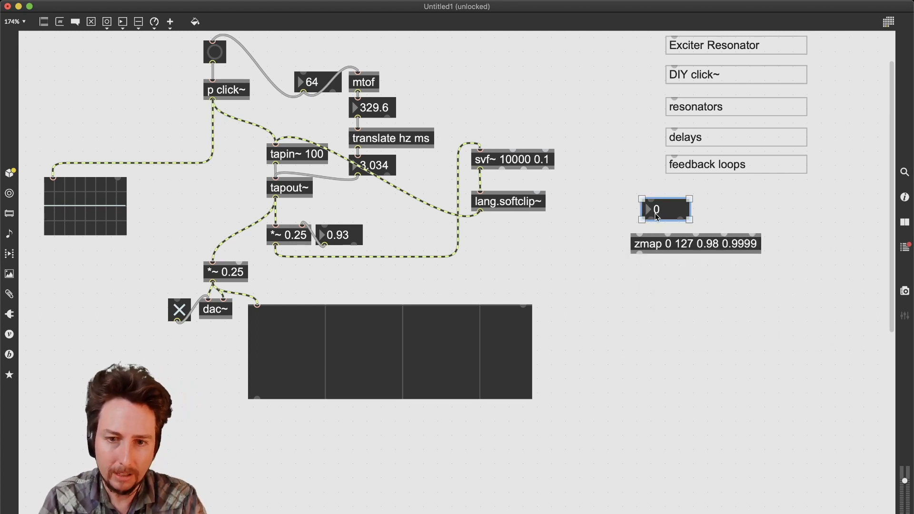
drag(656, 214, 356, 231)
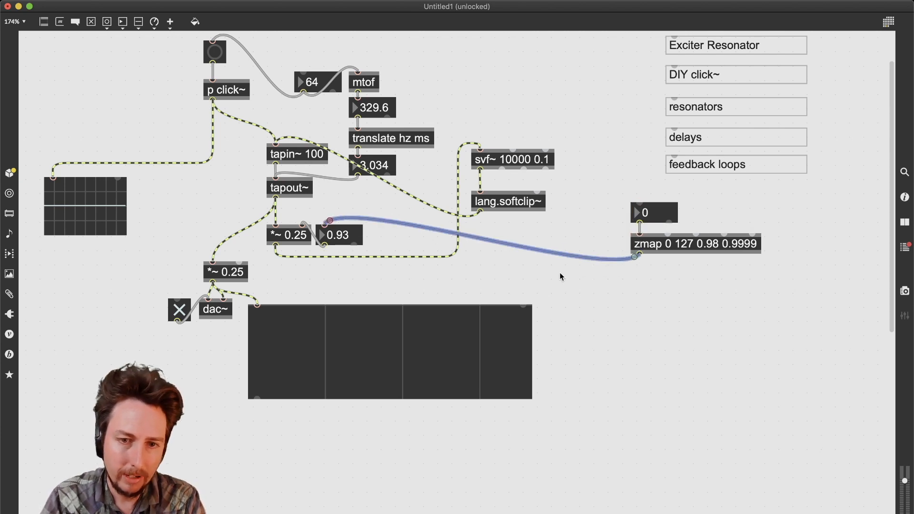
Step: Sweep the zmap input number down to -355 and widen the feedback gain number box to fit more decimals
key(super+e)
drag(653, 213, 652, 428)
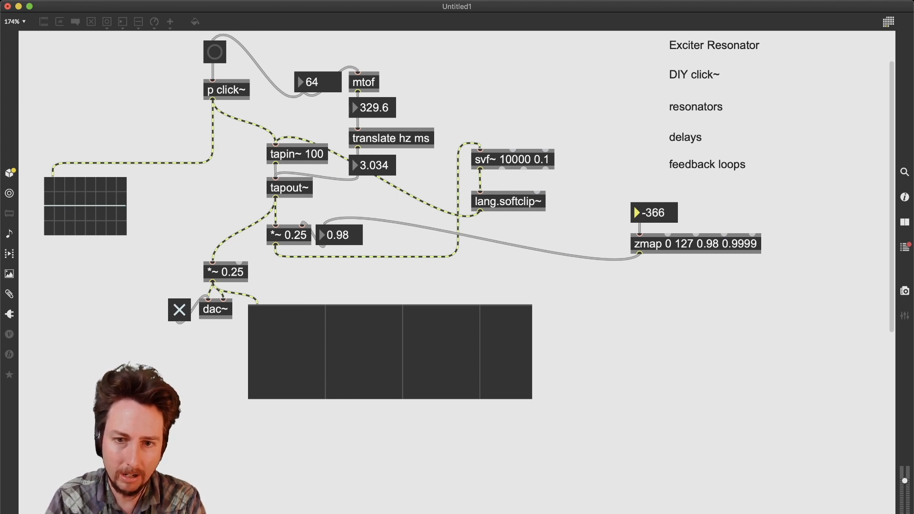
super+click(379, 231)
click(350, 237)
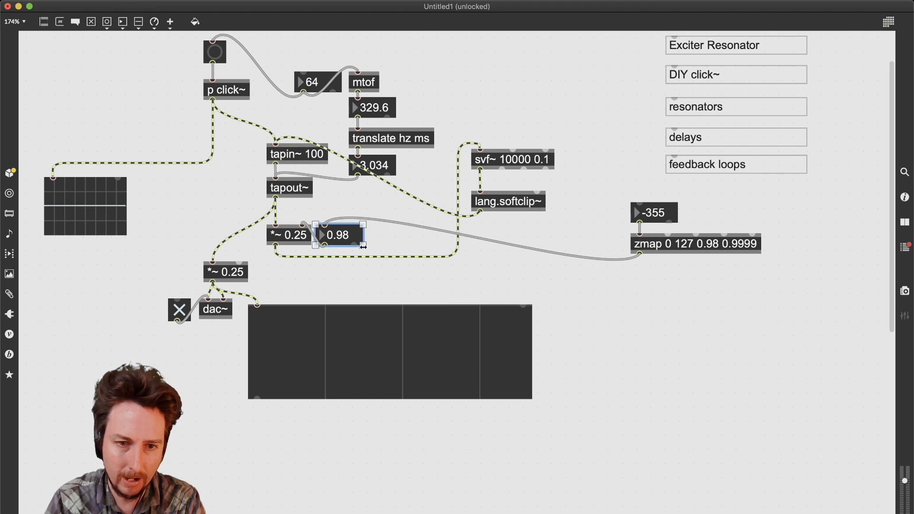
drag(363, 246, 393, 247)
Step: Raise the zmap input number to 144 and trigger p click~ to test the loop at the highest mapped feedback gain
drag(665, 217, 665, 191)
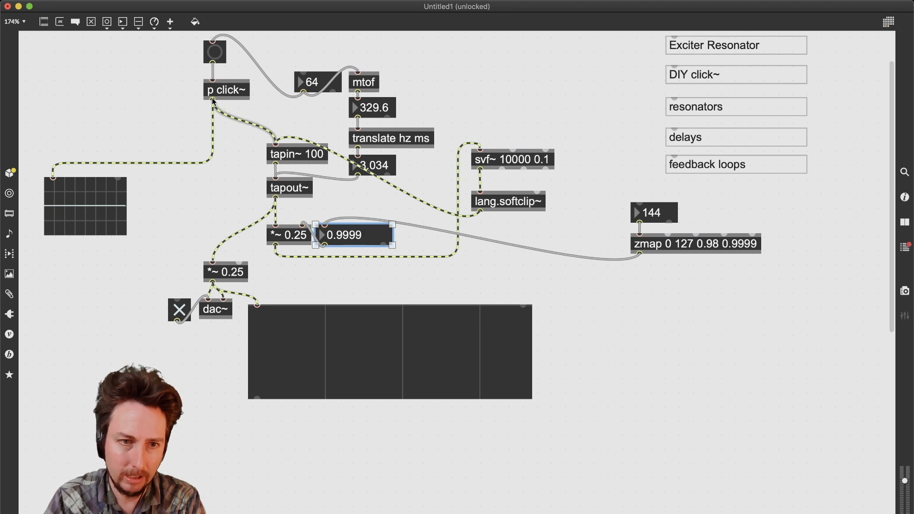
click(215, 52)
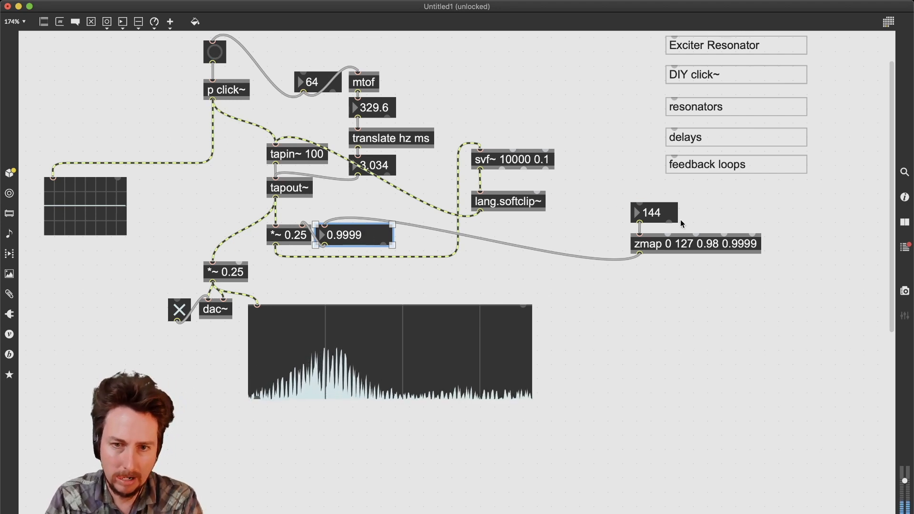
Step: Set zmap's maximum output to 0.9998 and test the loop with the zmap input number lowered to 24
click(758, 249)
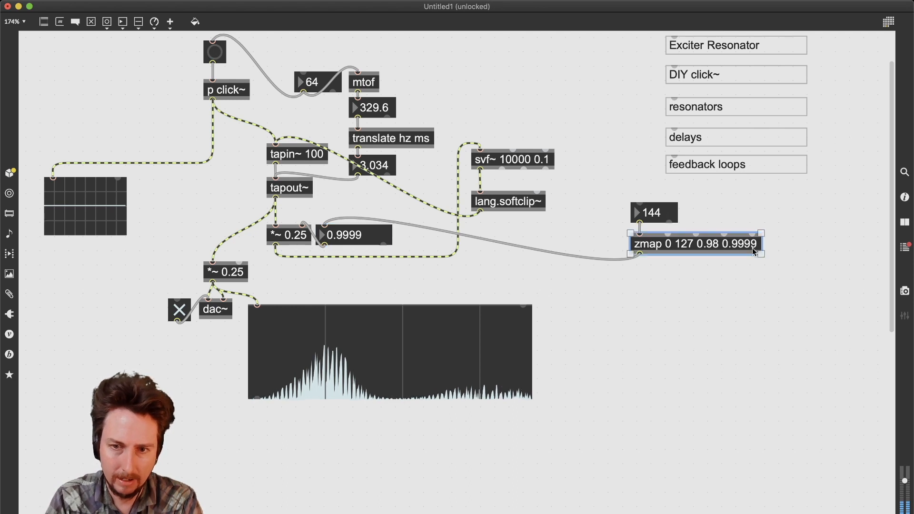
double_click(757, 246)
drag(755, 245, 758, 245)
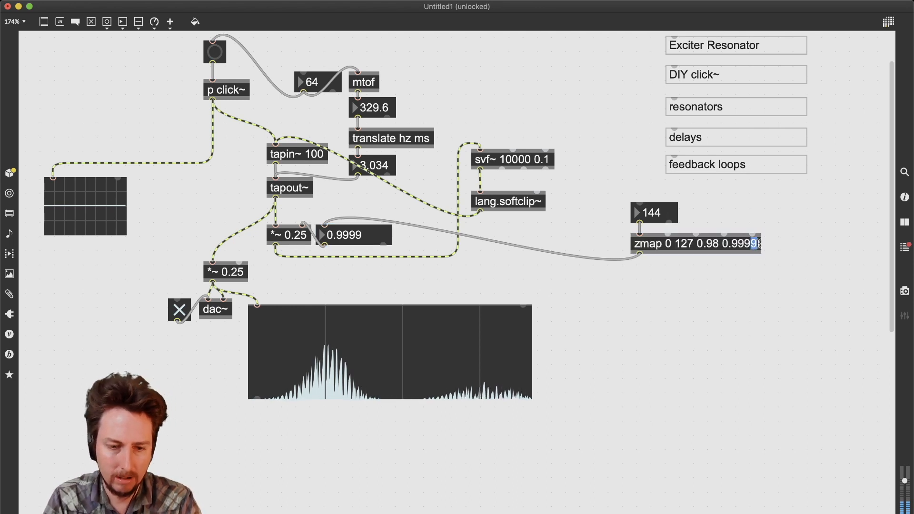
text(8)
click(782, 215)
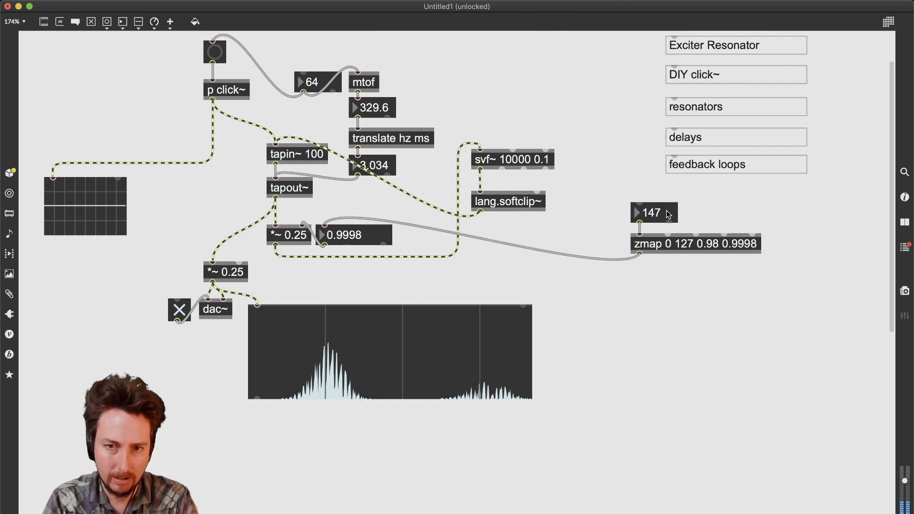
drag(669, 215, 669, 274)
click(206, 57)
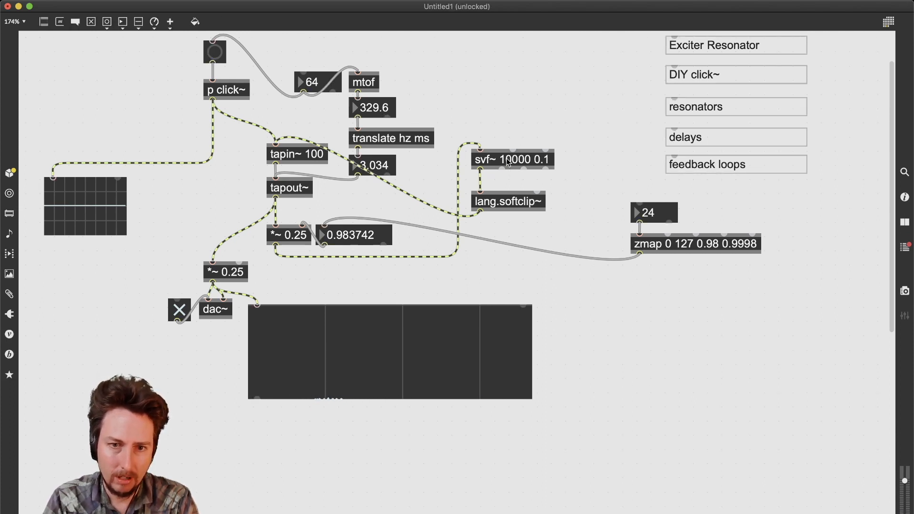
Step: Move svf~ 10000 0.1 higher and insert a duplicate in series after it, with the duplicate's last outlet feeding lang.softclip~
drag(509, 163, 509, 140)
click(462, 139)
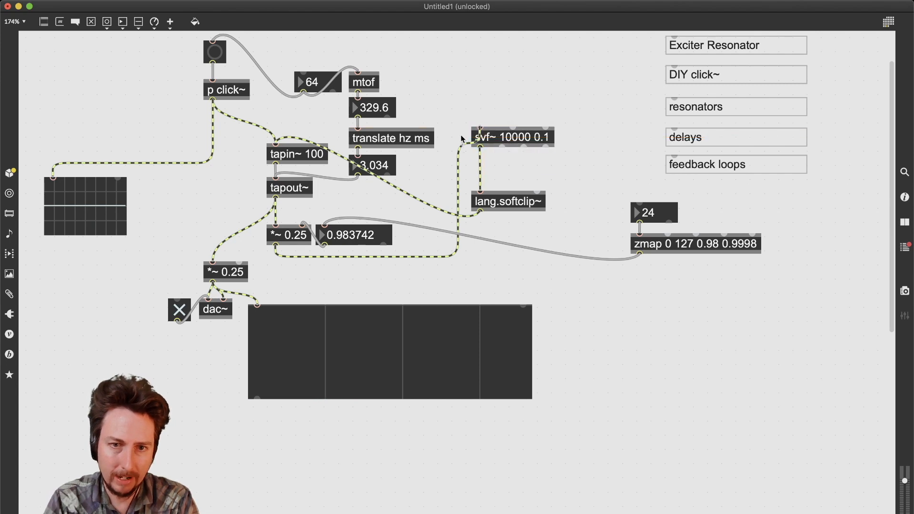
click(465, 144)
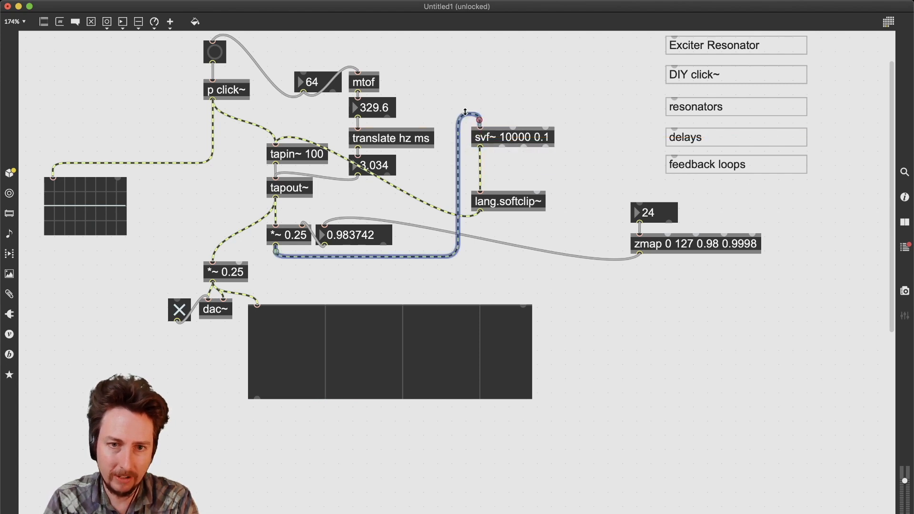
click(480, 165)
key(BackSpace)
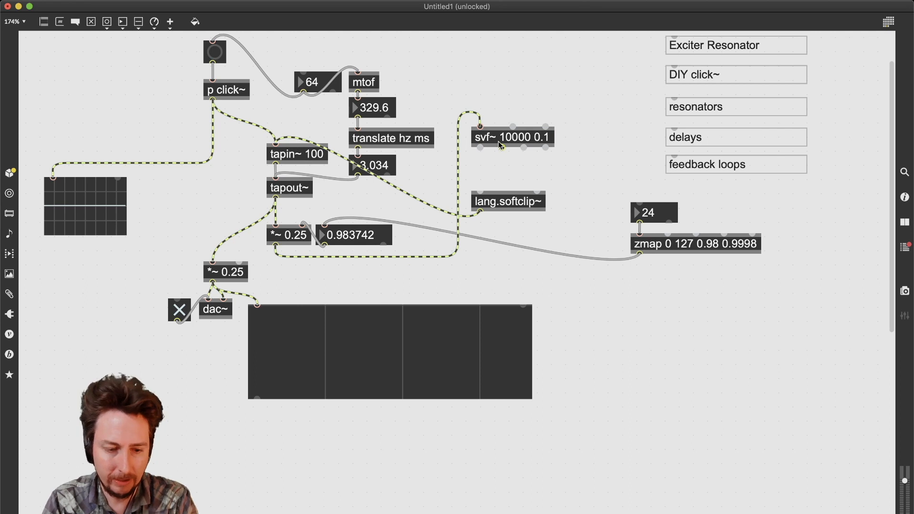
alt+drag(500, 145, 481, 156)
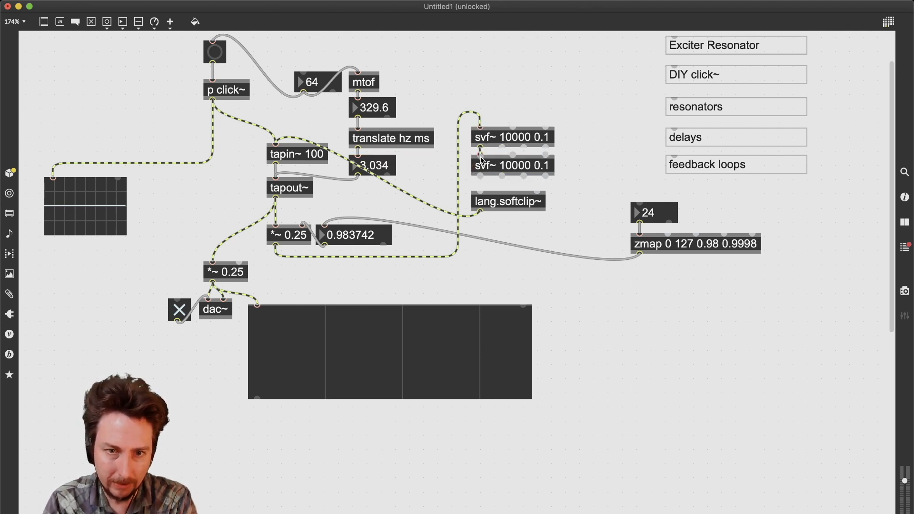
drag(546, 177, 484, 192)
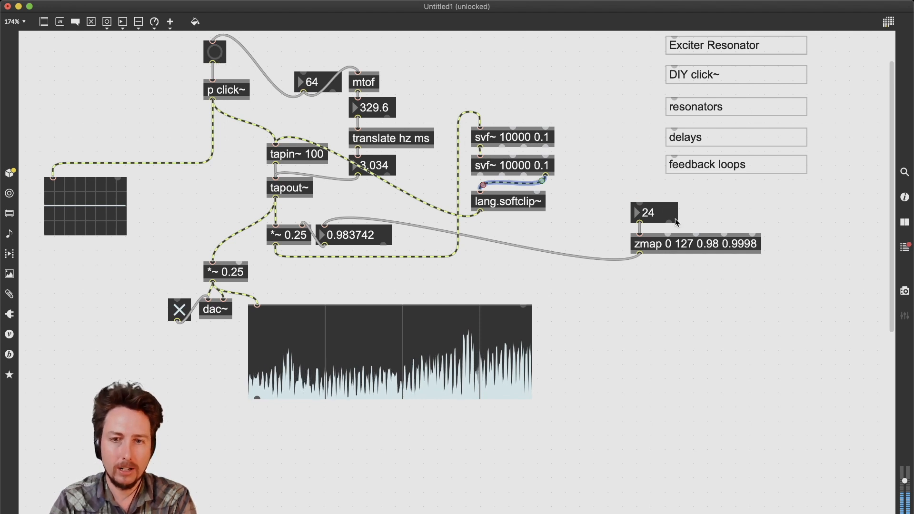
Step: Set the feedback gain number box directly to 0 and raise the zmap input number from below zero to 1
drag(675, 219, 676, 237)
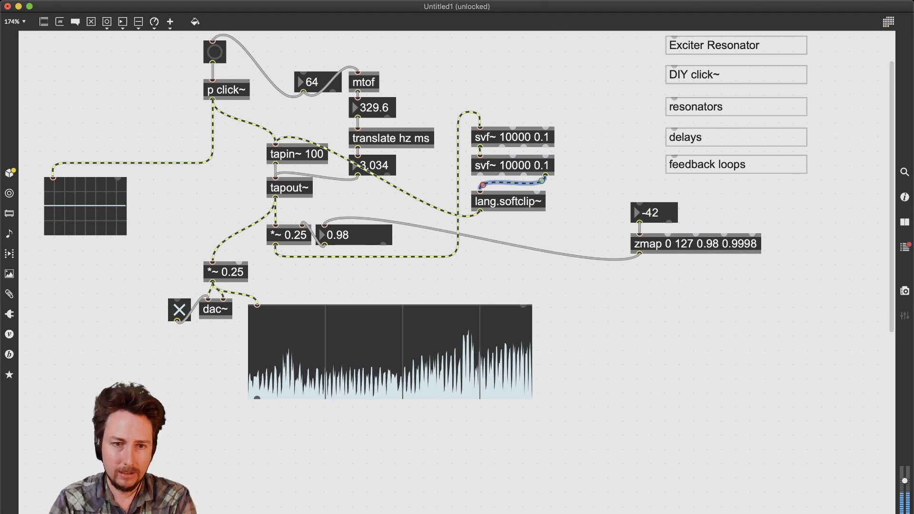
drag(369, 235, 369, 239)
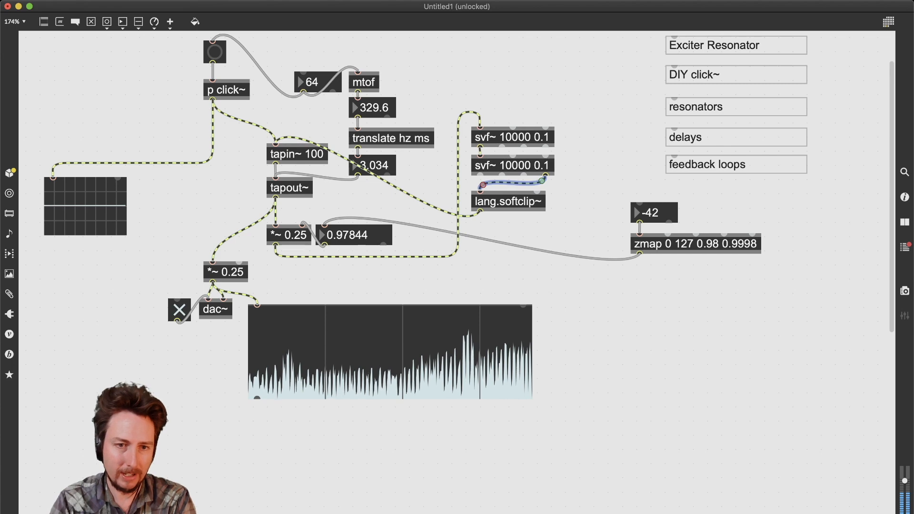
click(345, 236)
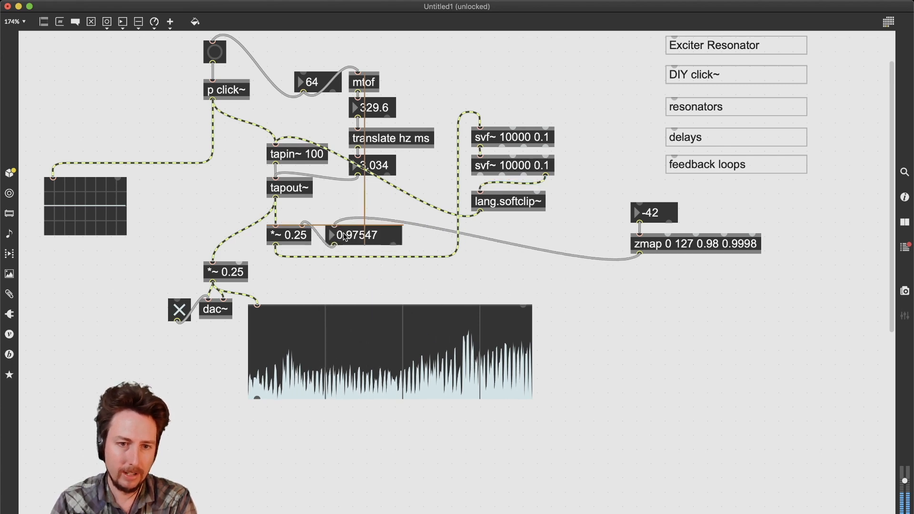
key(super+e)
drag(344, 236, 344, 236)
key(Return)
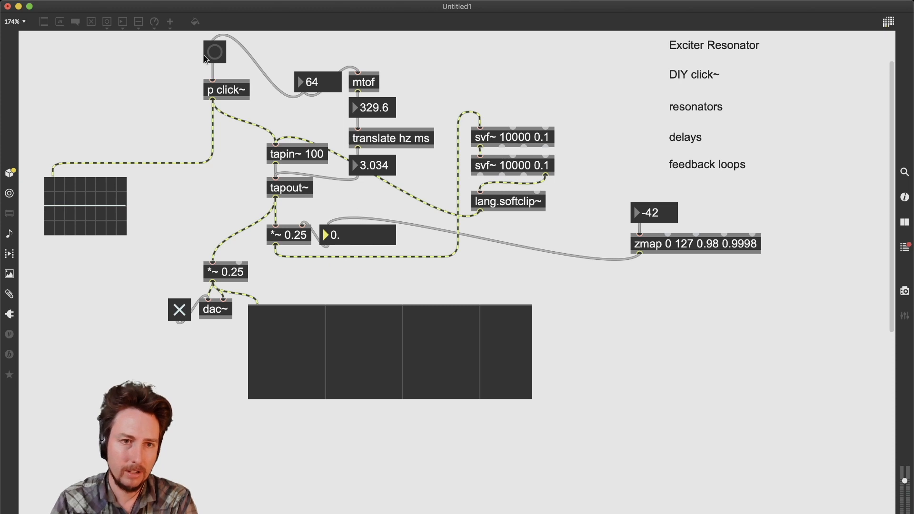
drag(671, 213, 671, 192)
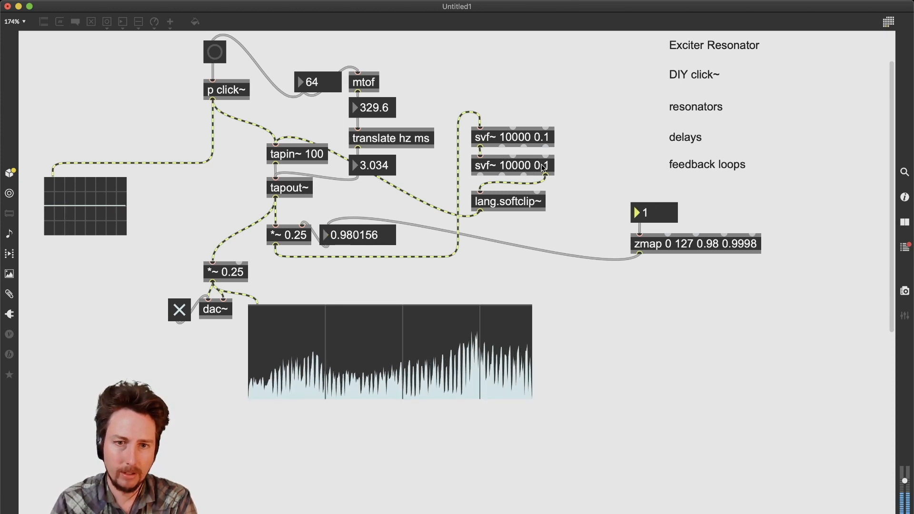
Step: Unlock the patch and set the lower svf~ object's resonance argument to 0.01
key(super+e)
drag(549, 170, 555, 169)
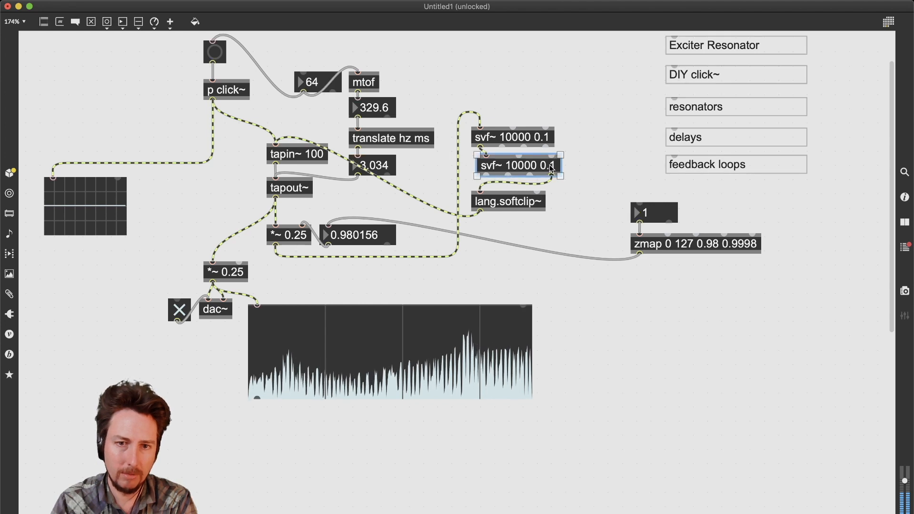
click(555, 168)
double_click(556, 166)
text(01)
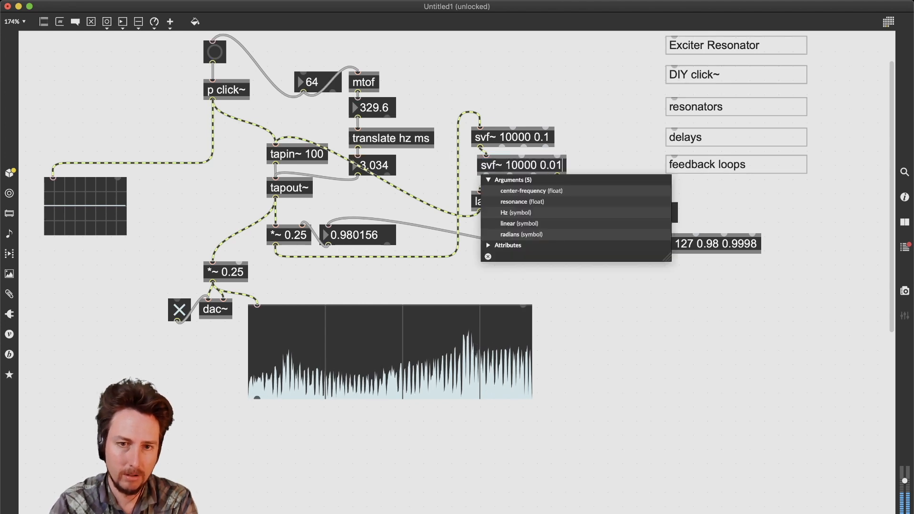
click(600, 136)
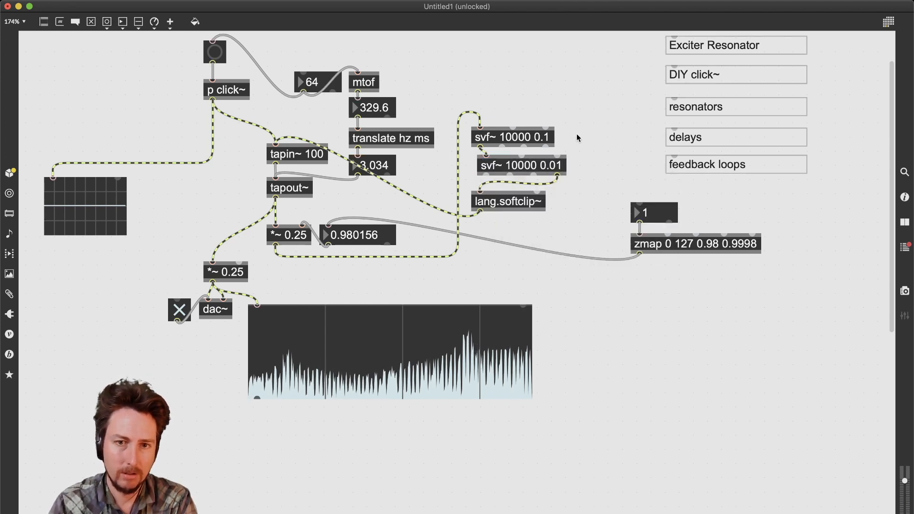
Step: Set the upper svf~ object's resonance argument to 0.01
double_click(550, 141)
click(548, 137)
key(BackSpace)
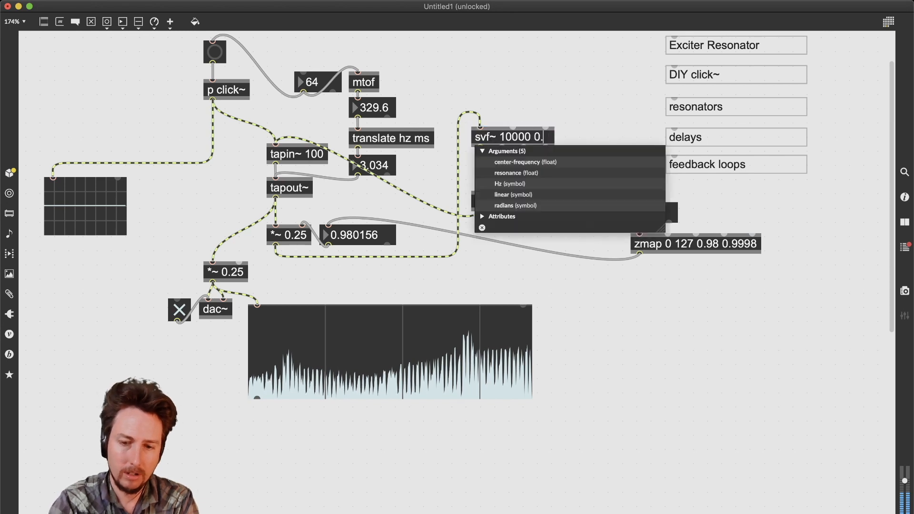
text(0;.1)
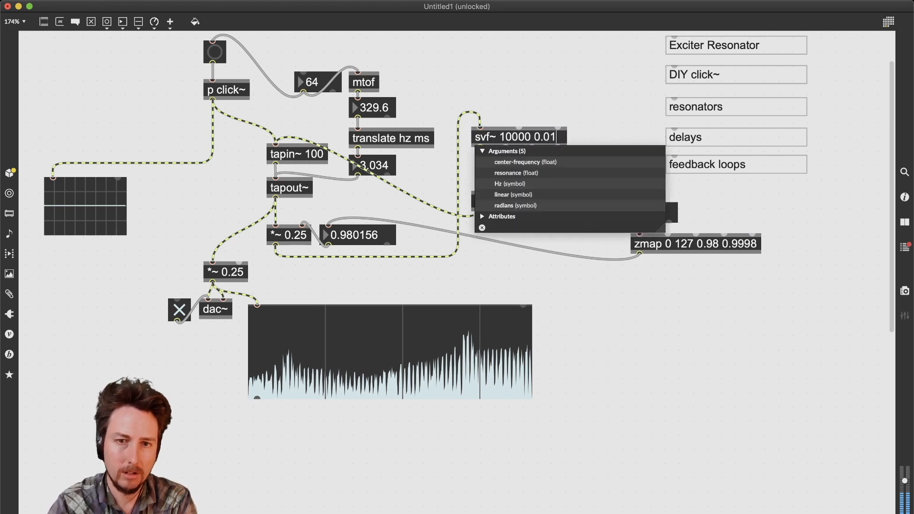
click(547, 105)
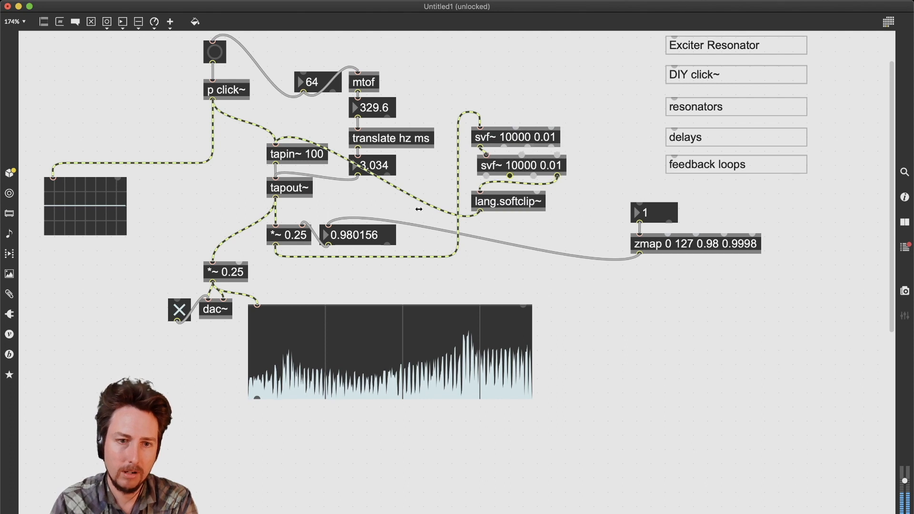
Step: Lower the feedback gain number directly to 0.9308 and trigger p click~ to test the doubled filter
mouse_move(367, 236)
mouse_down()
mouse_move(367, 245)
mouse_move(373, 238)
mouse_up()
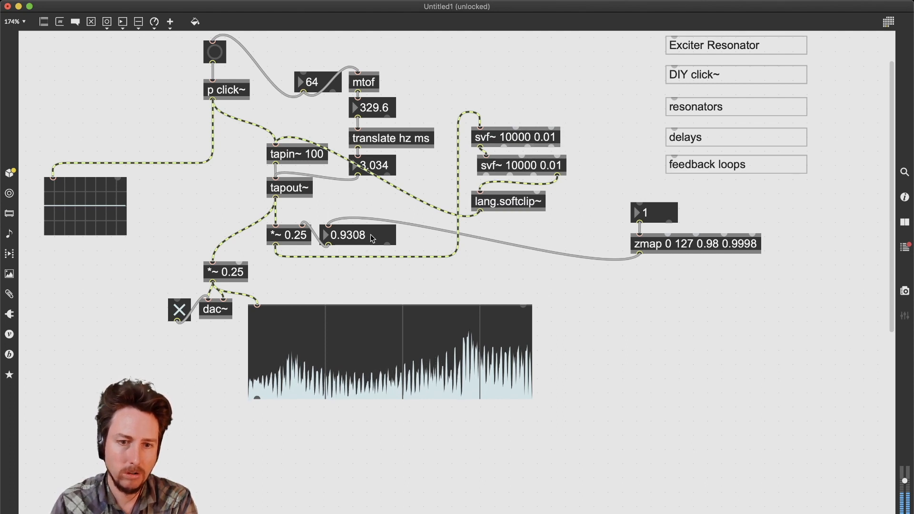
click(223, 54)
click(223, 54)
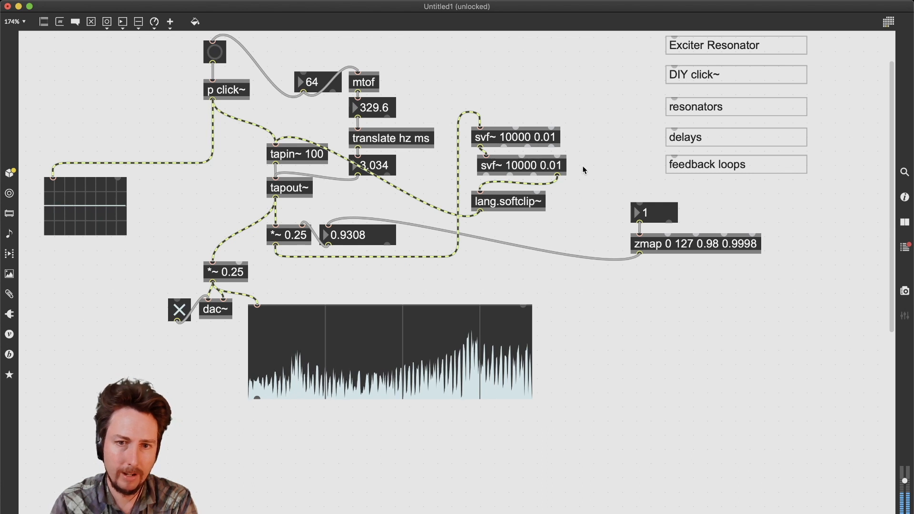
Step: Delete the lower svf~ object and connect the remaining svf~'s first outlet to lang.softclip~
click(534, 169)
key(BackSpace)
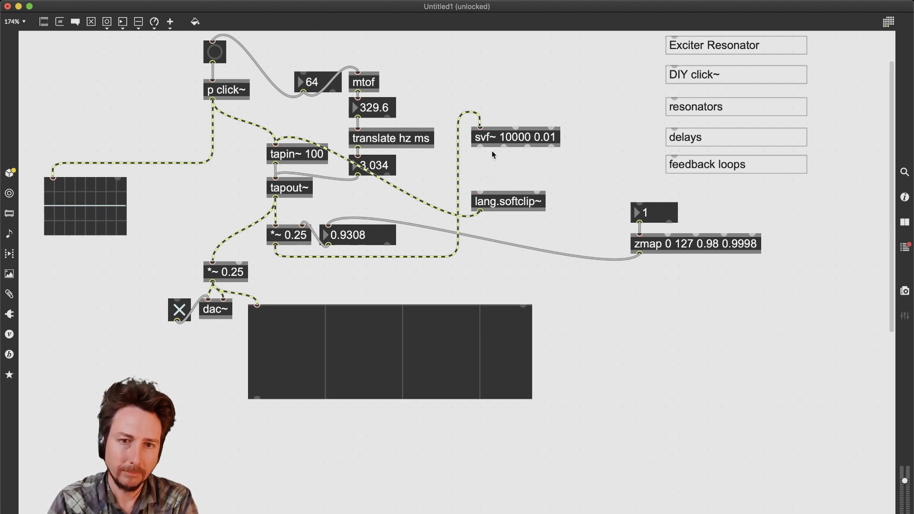
drag(481, 149, 481, 195)
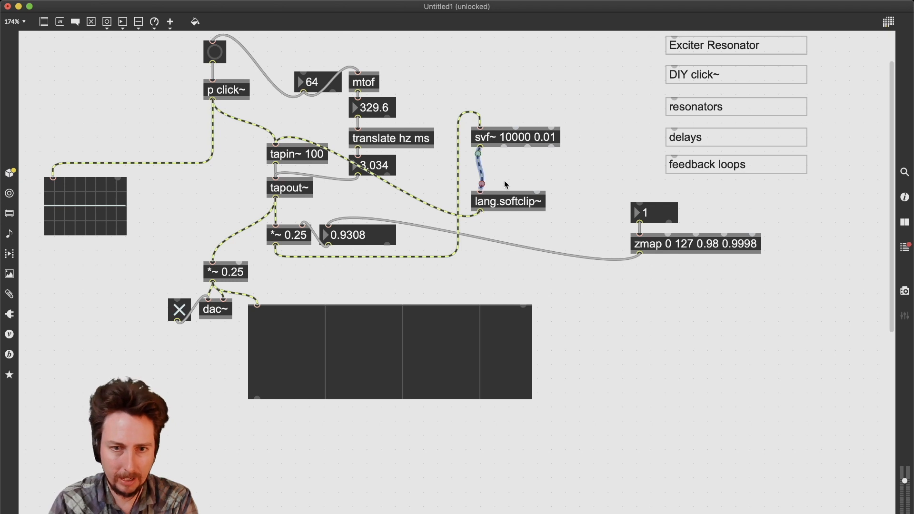
Step: Test the single-filter loop with p click~ triggers while raising the zmap input number to 190 and lowering it to 90
super+click(215, 54)
super+click(215, 53)
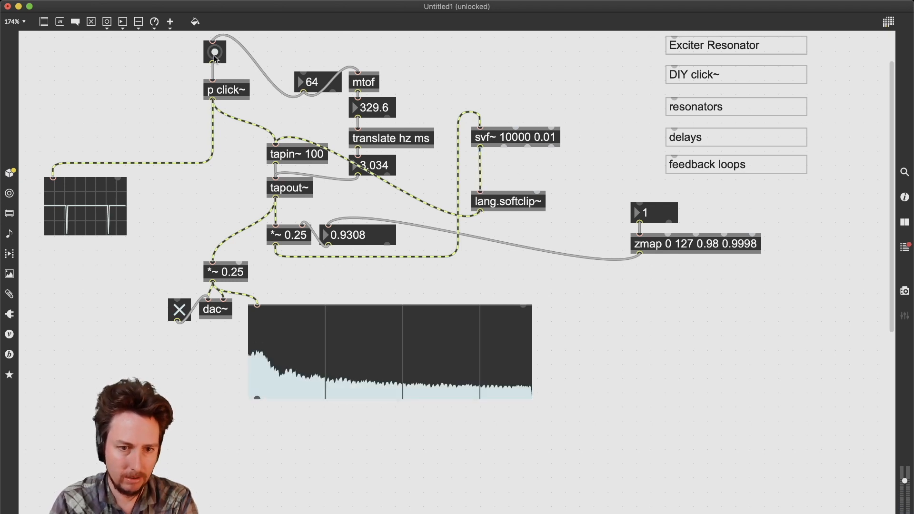
drag(665, 216, 665, 174)
super+click(218, 55)
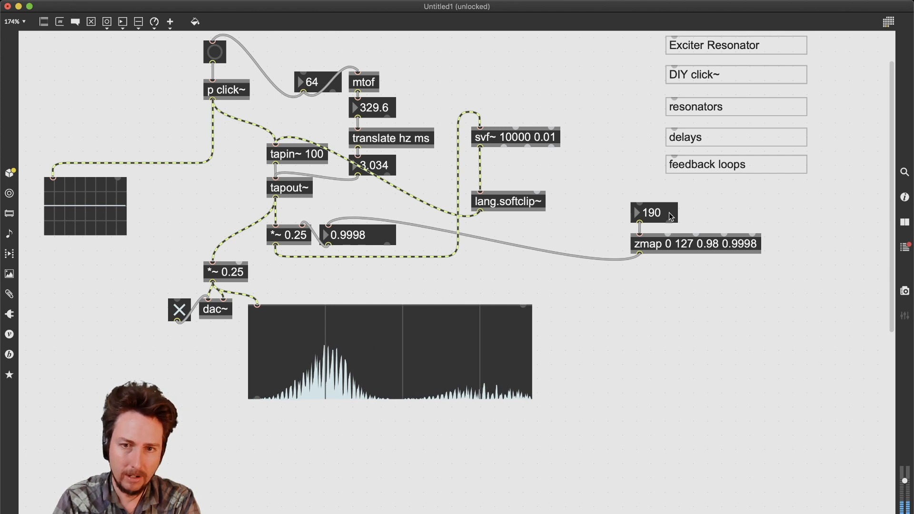
drag(655, 213, 655, 246)
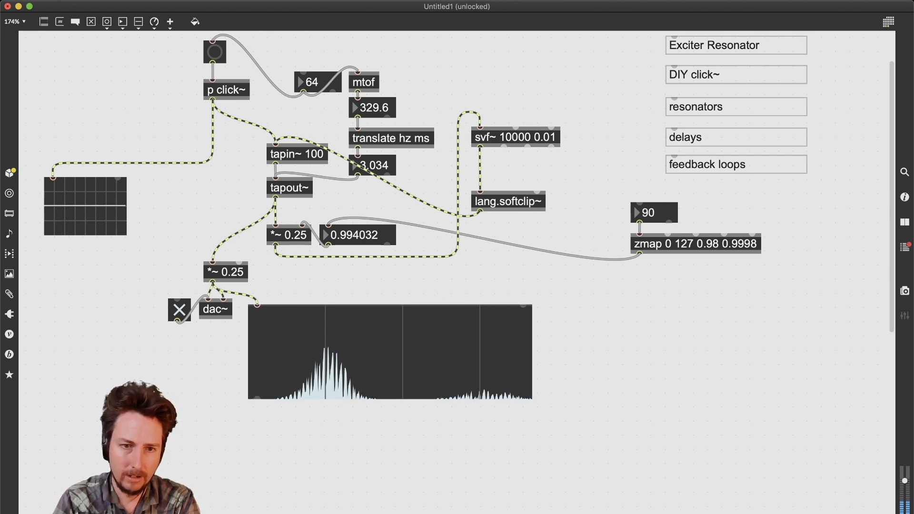
Step: Set zmap's maximum output to 0.997 and test the loop with the zmap input number at 101 and 84
click(746, 249)
double_click(745, 247)
drag(744, 246, 778, 246)
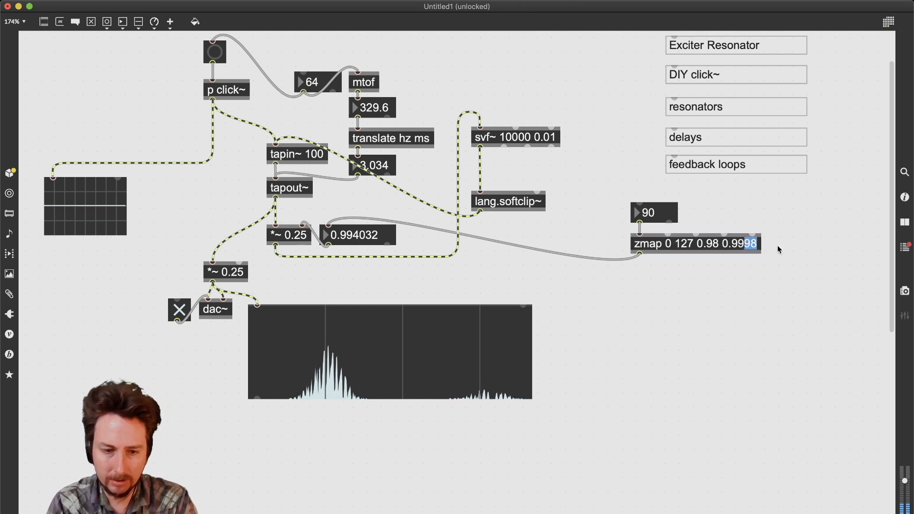
text(7)
click(803, 226)
mouse_move(665, 214)
mouse_down()
mouse_move(666, 257)
mouse_move(665, 208)
mouse_up()
click(216, 51)
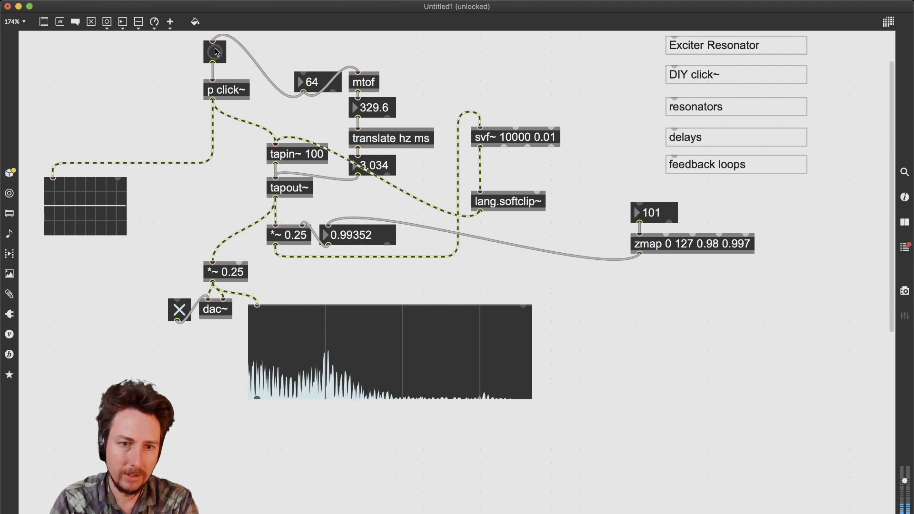
drag(672, 214, 671, 222)
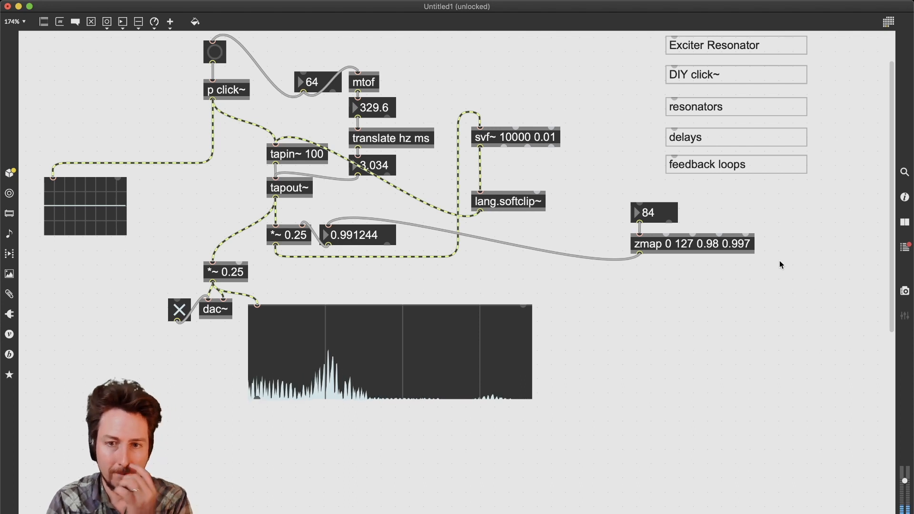
Step: Set zmap's maximum output argument to 0.99
double_click(741, 246)
drag(738, 244, 760, 243)
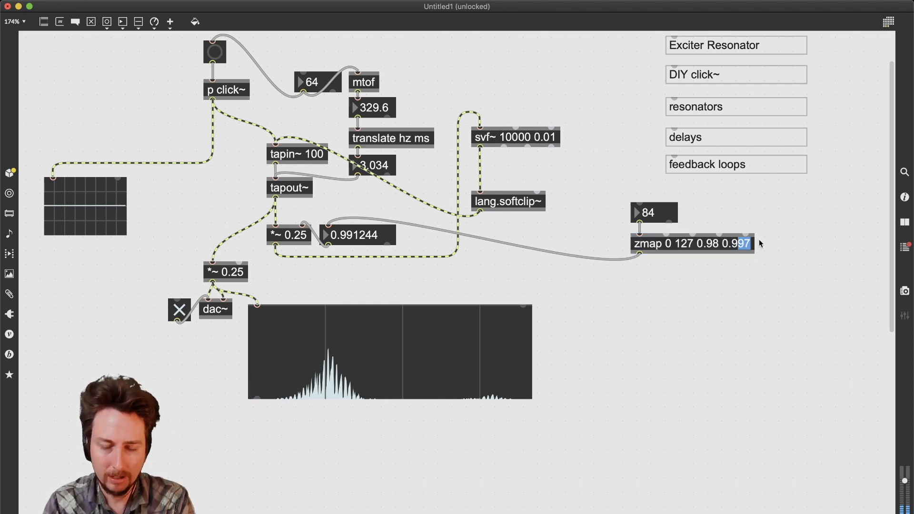
text(9)
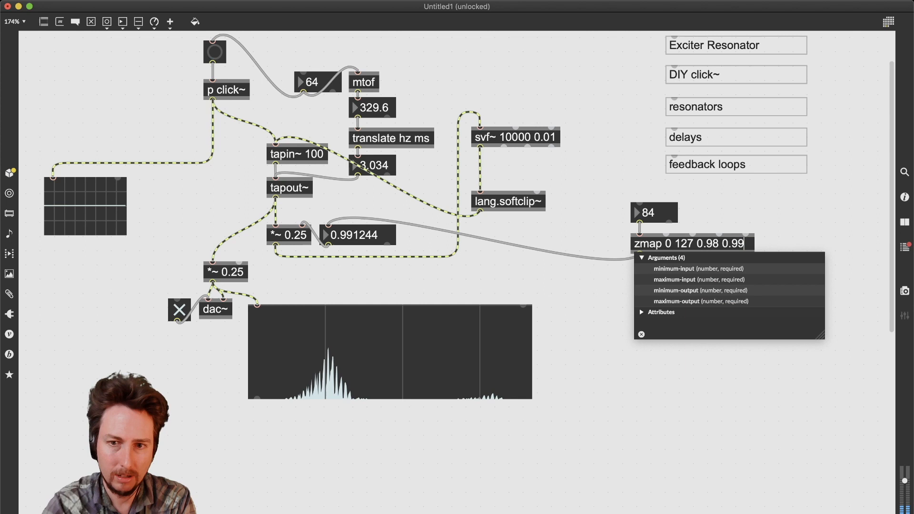
click(750, 225)
Step: Sweep the zmap input number down to -21 and up to 125, and trigger p click~ to test the decay
drag(664, 214, 664, 263)
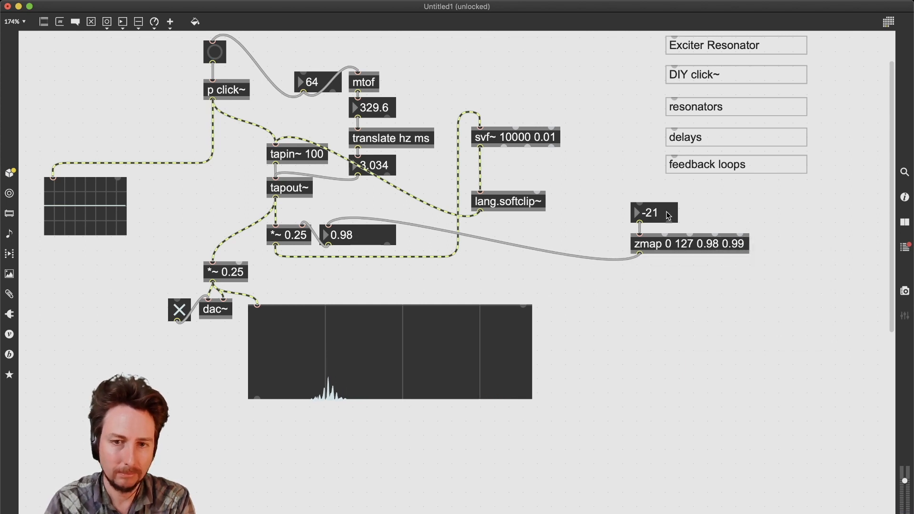
drag(669, 215, 667, 146)
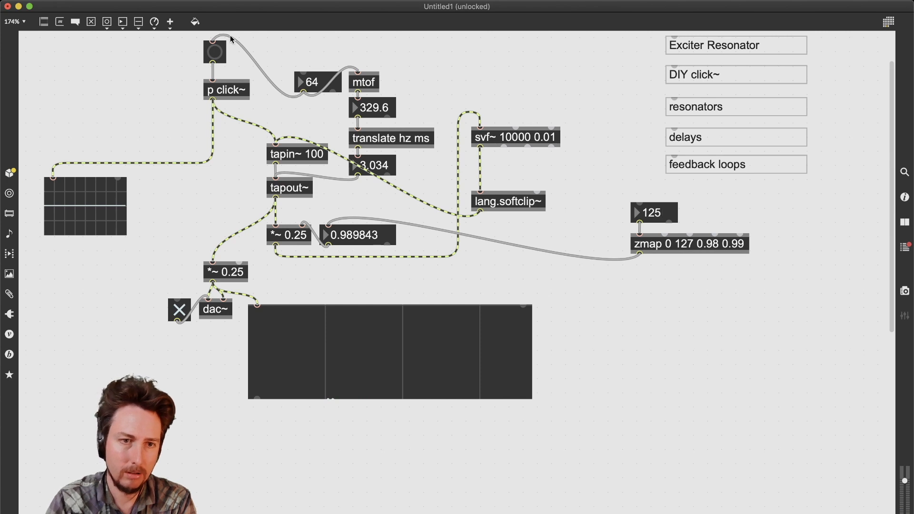
click(217, 52)
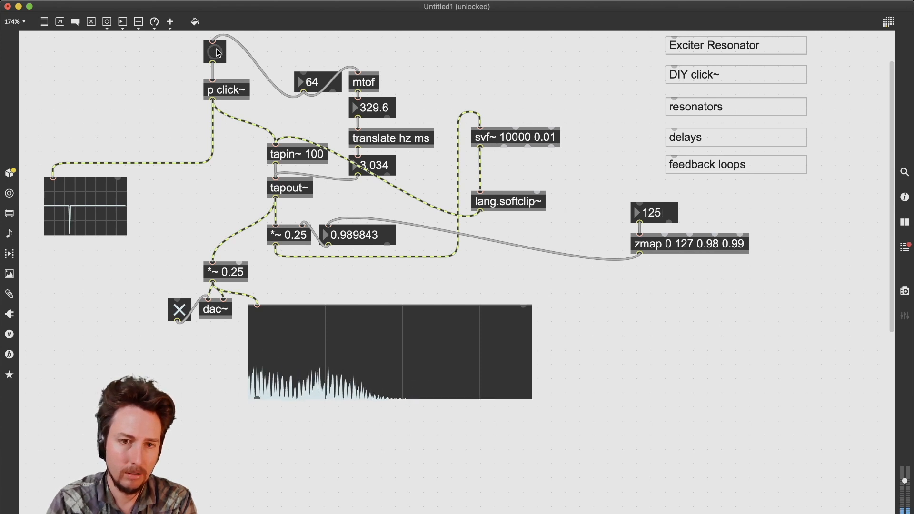
Step: Connect the frequency number box below mtof directly to the svf~ cutoff inlet, discarding the unneeded new float number box
key(f)
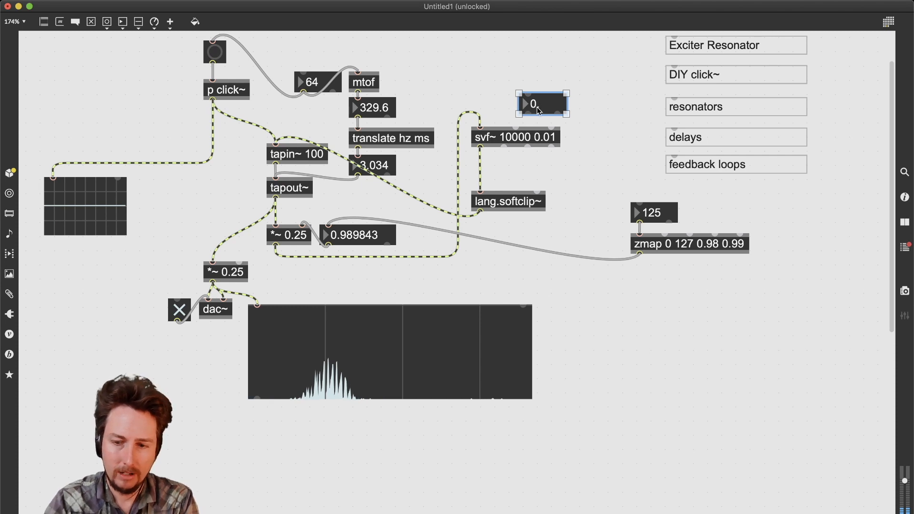
key(BackSpace)
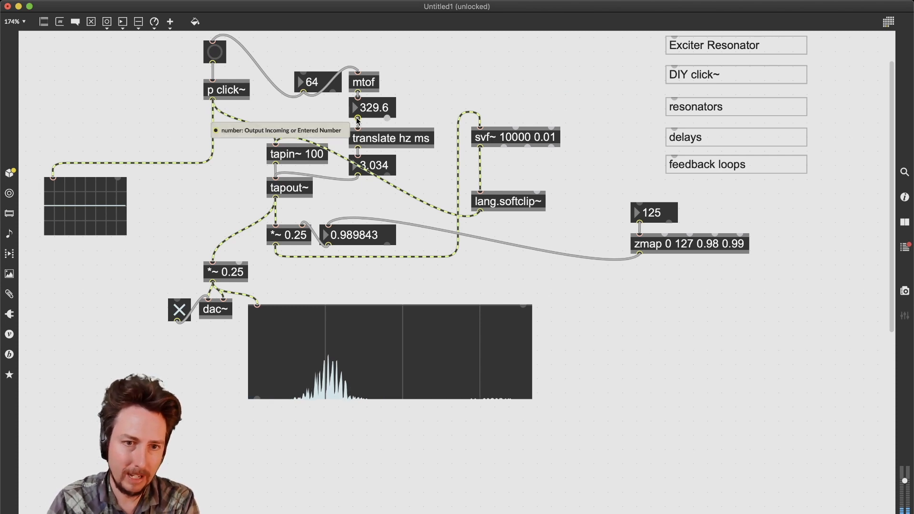
drag(358, 118, 515, 125)
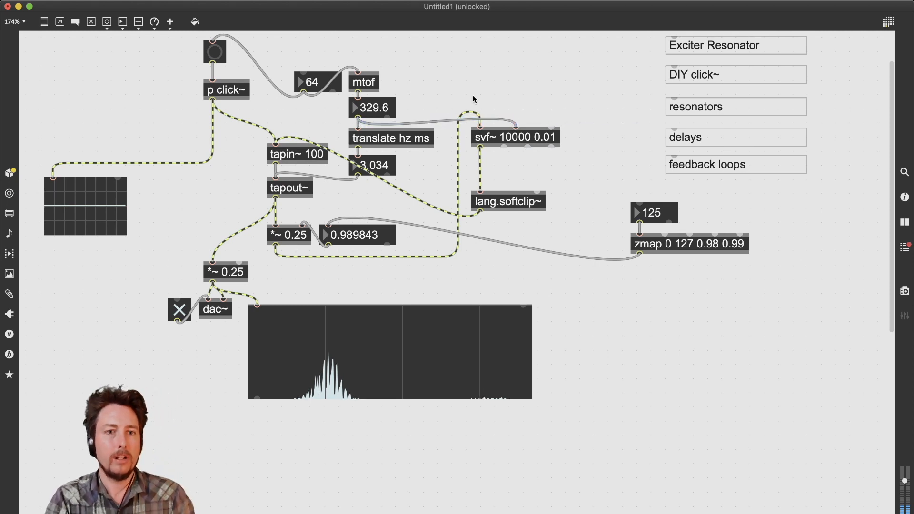
Step: Test the directly tracked filter at MIDI notes 80 and 88 with the zmap input number lowered to 30
click(319, 84)
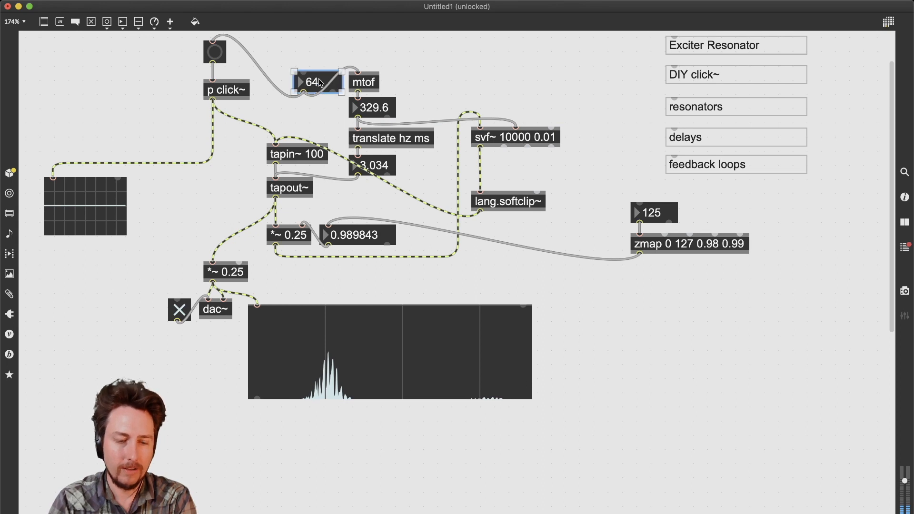
key(super+e)
drag(321, 84, 321, 82)
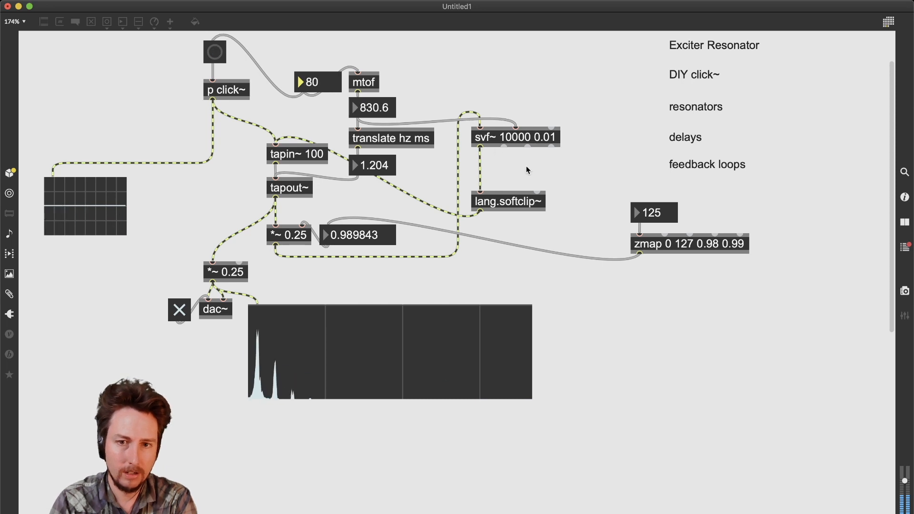
drag(664, 218, 664, 238)
click(320, 84)
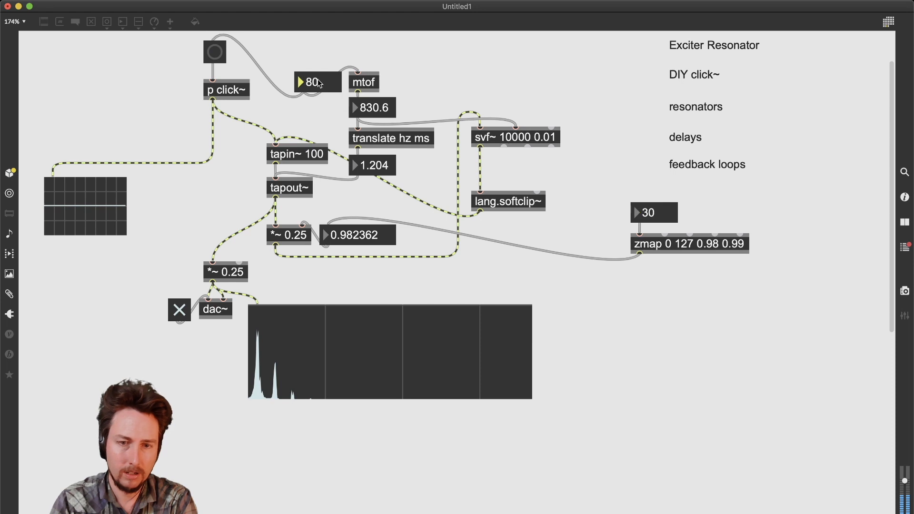
drag(320, 84, 320, 80)
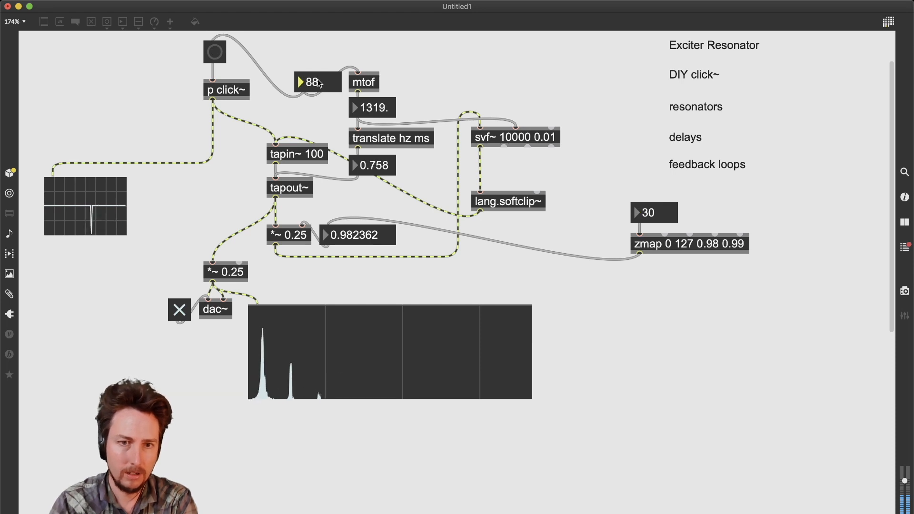
Step: Delete the direct cord from the frequency number box to svf~ and turn the audio off
key(super+e)
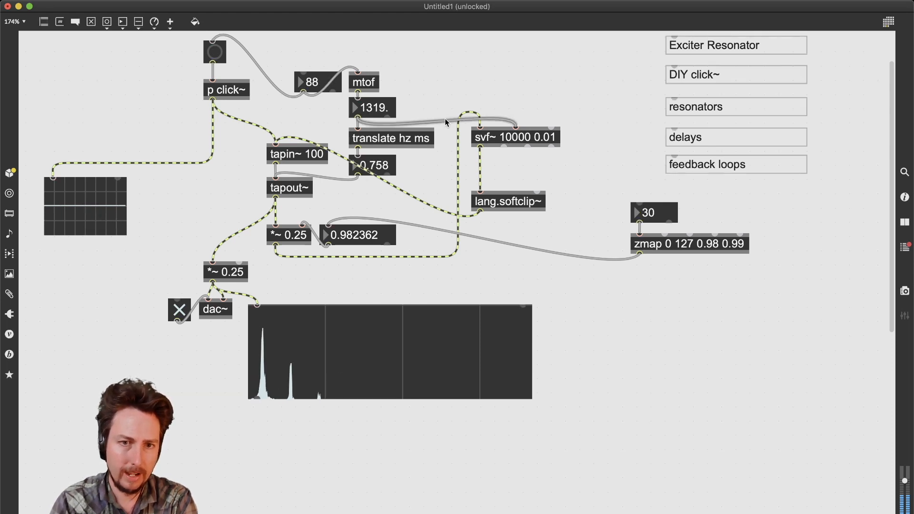
click(447, 123)
key(BackSpace)
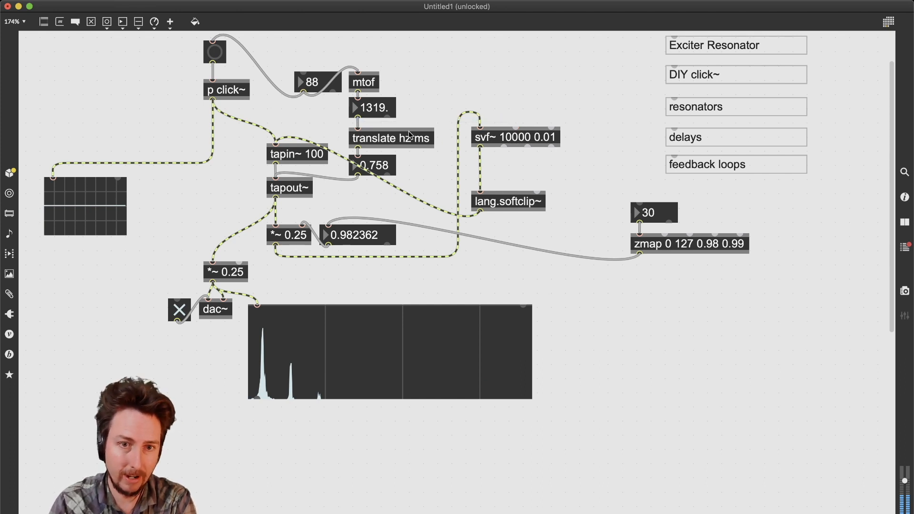
click(180, 310)
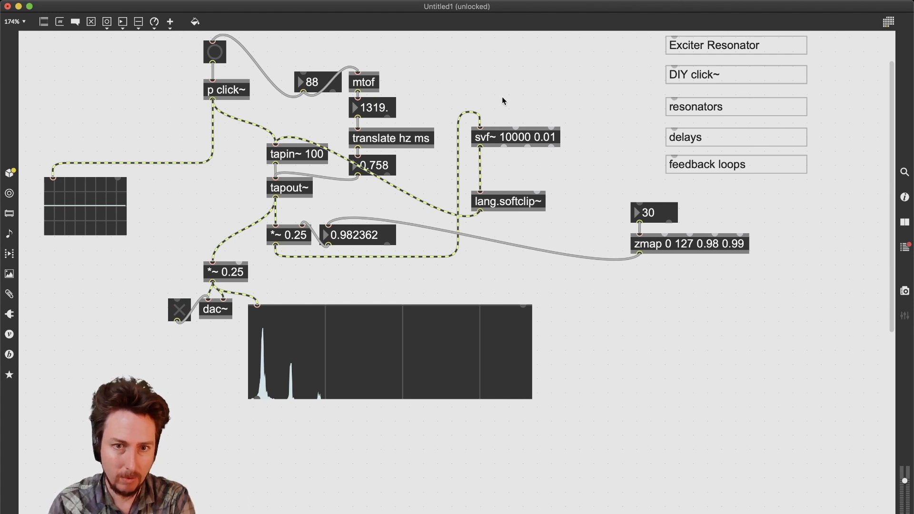
Step: Add a * 4. object and patch it between the frequency number box and the svf~ cutoff inlet
key(n)
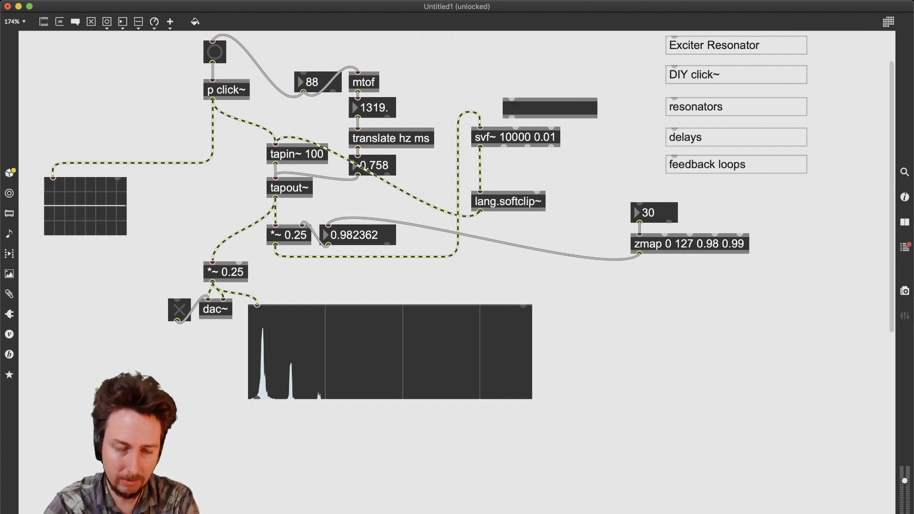
text(*)
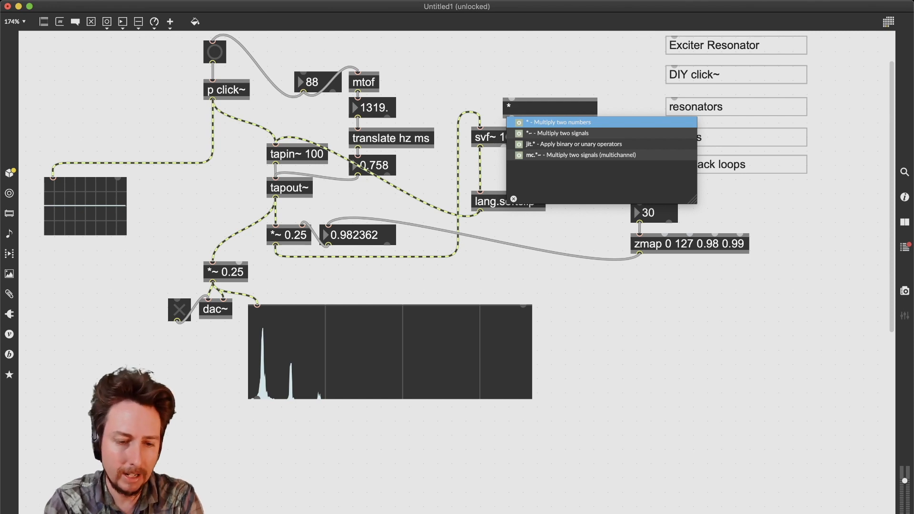
text(4.)
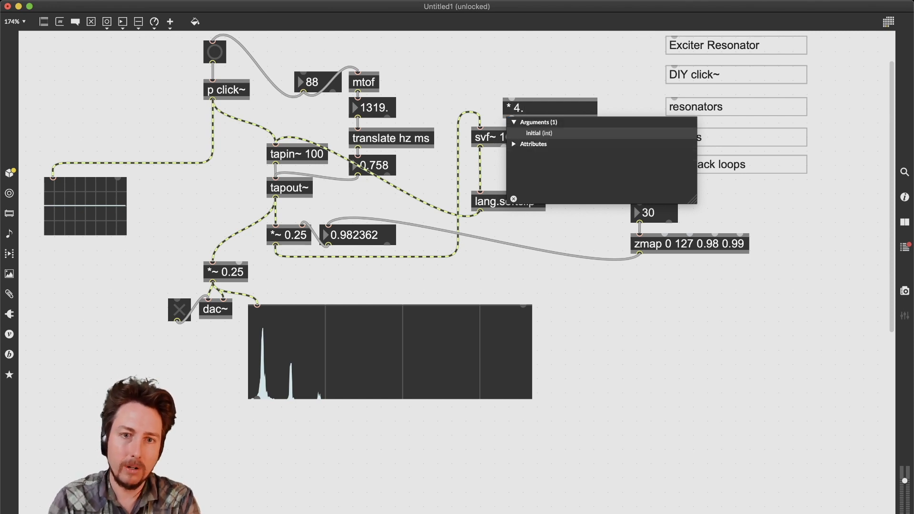
click(495, 75)
mouse_move(361, 116)
mouse_down()
mouse_move(522, 91)
mouse_move(508, 94)
mouse_move(515, 128)
mouse_up()
Step: Turn the audio on and test the tracked filter by stepping the MIDI note number up to 97 and down to 89
key(super+e)
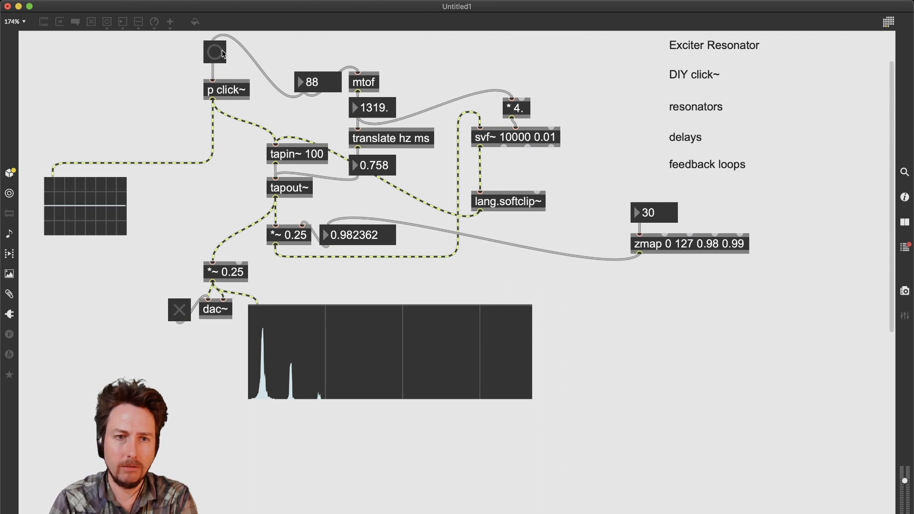
click(320, 85)
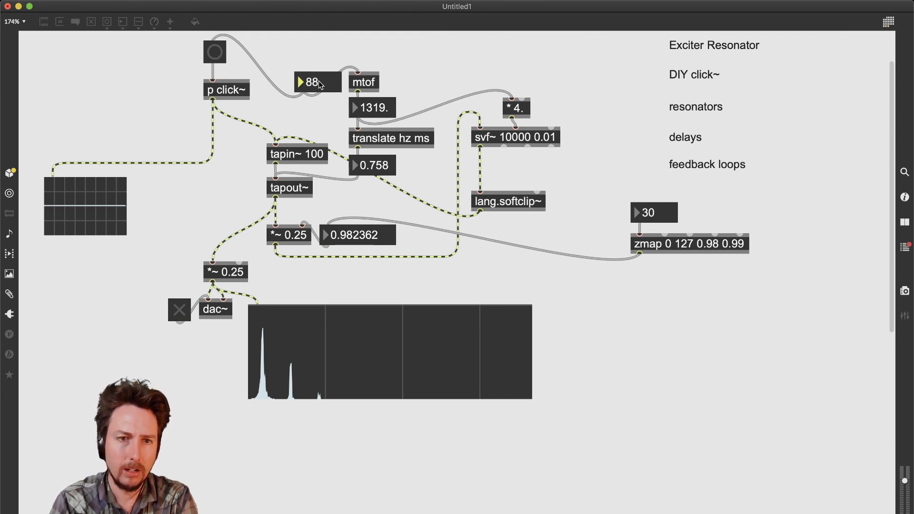
click(183, 312)
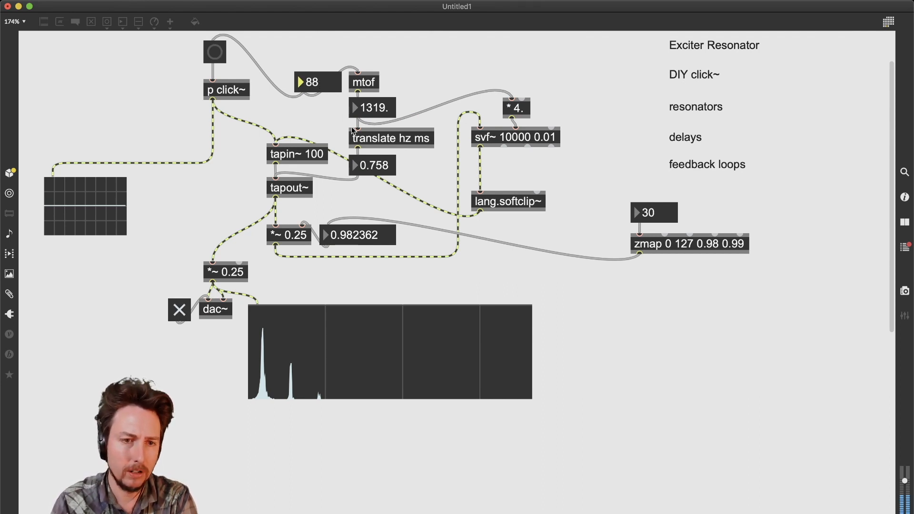
key(Up)
key(Up)
key(Up)
key(Up)
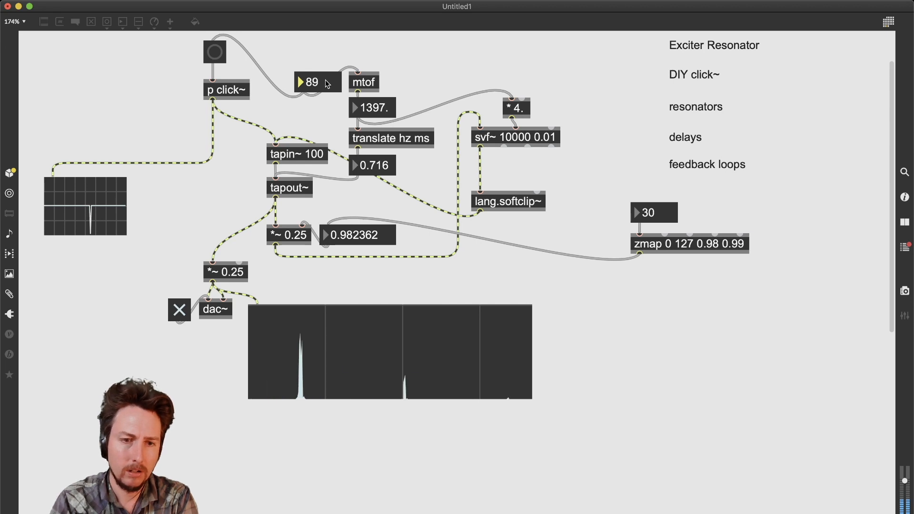
key(Up)
key(Up)
key(Up)
key(Up)
key(Up)
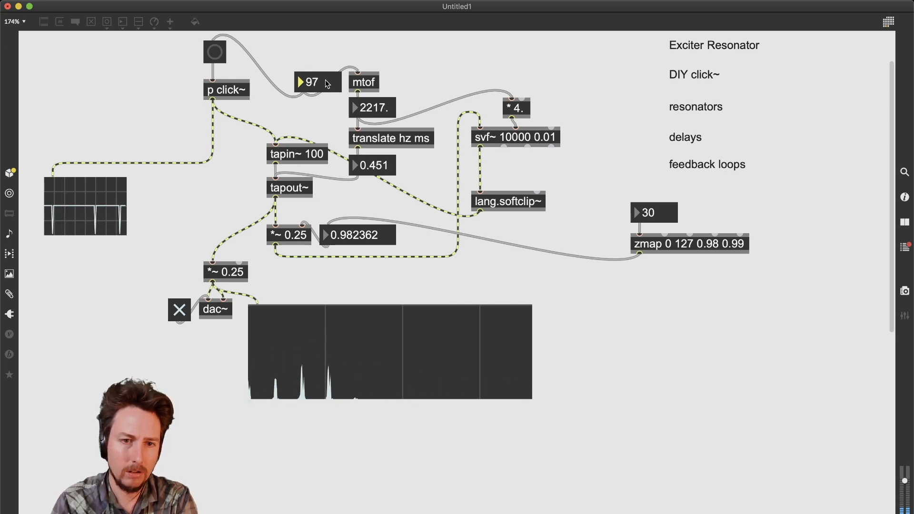
key(Down)
key(Down)
key(Down)
key(Down)
key(Down)
key(Down)
key(Down)
key(Down)
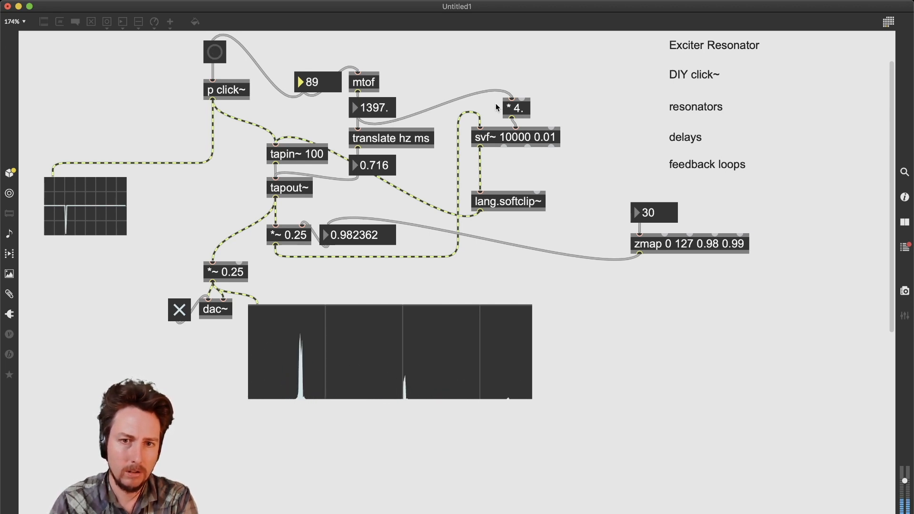
Step: Set the svf~ resonance argument to 0.1
key(super+e)
double_click(544, 137)
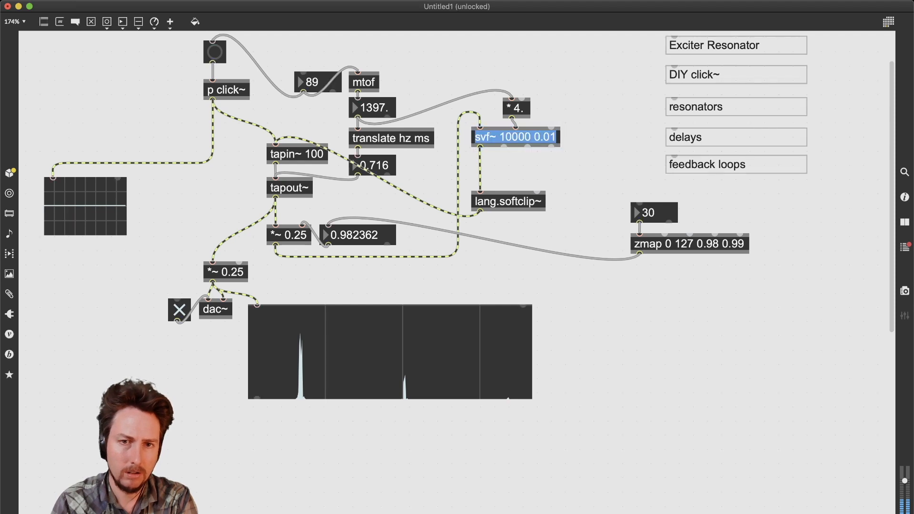
drag(544, 137, 563, 137)
text(1)
click(576, 119)
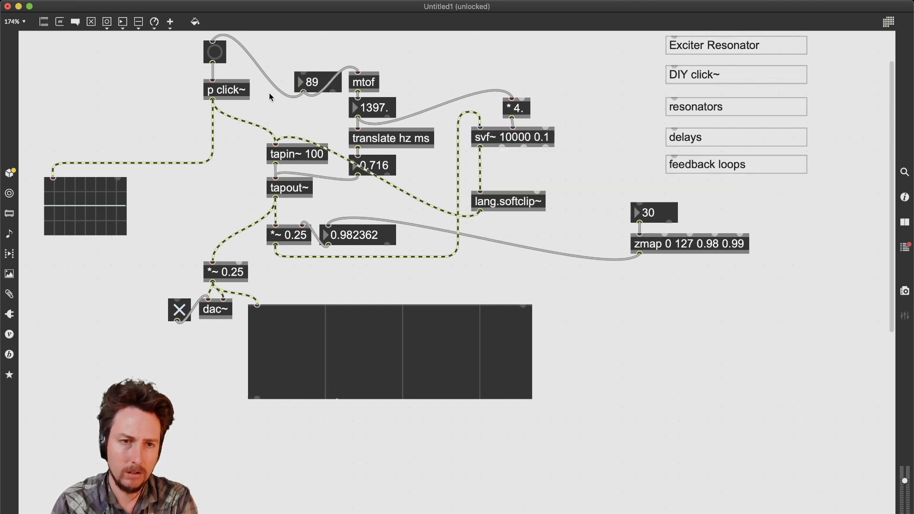
Step: Lower the MIDI note number to 76 to test the new resonance setting
click(316, 84)
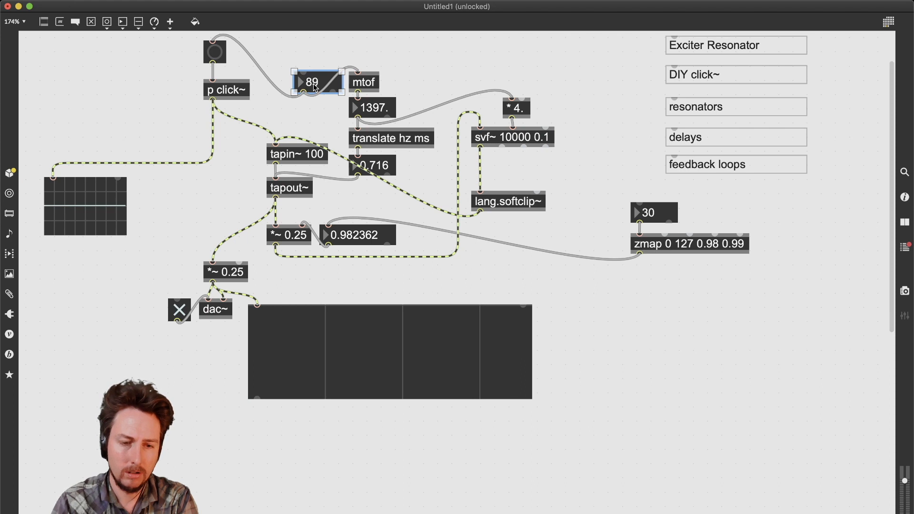
key(super+e)
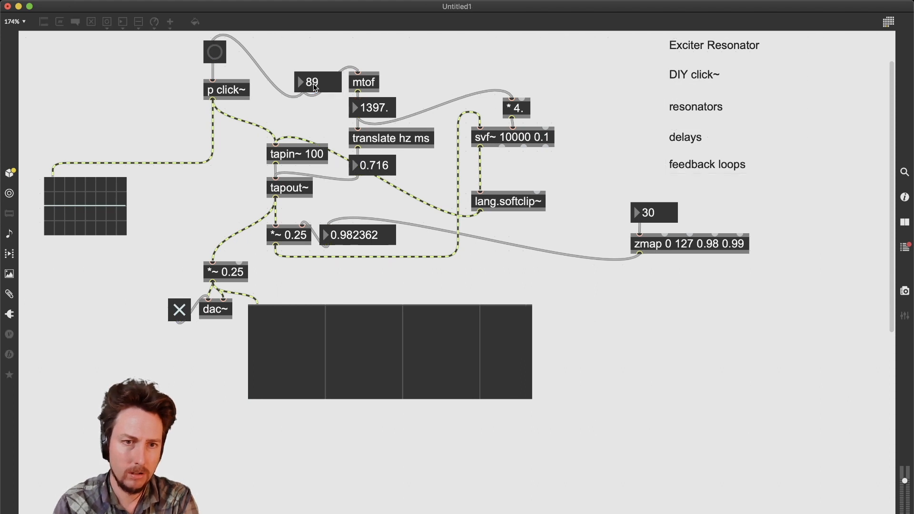
drag(315, 87, 316, 95)
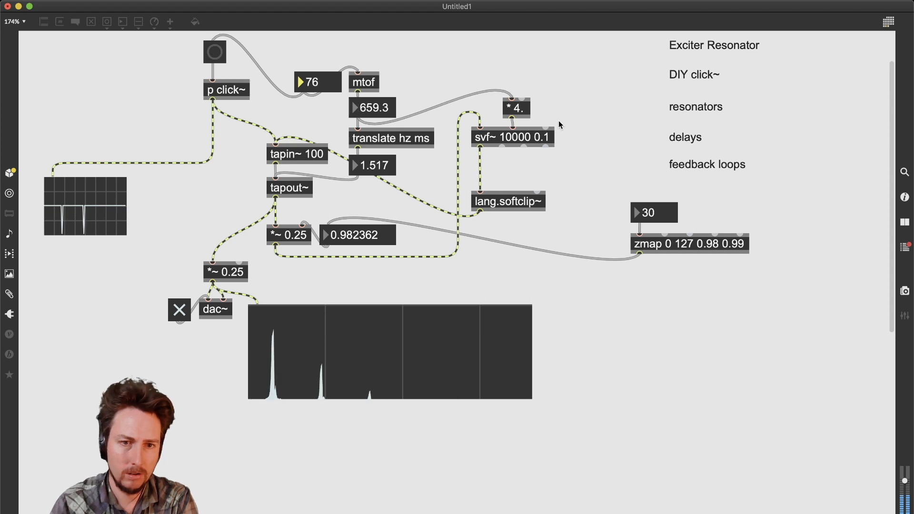
Step: Lower the zmap input number to -13, set the feedback gain number to 0.83, and trigger p click~ to test the decay
drag(667, 214, 667, 226)
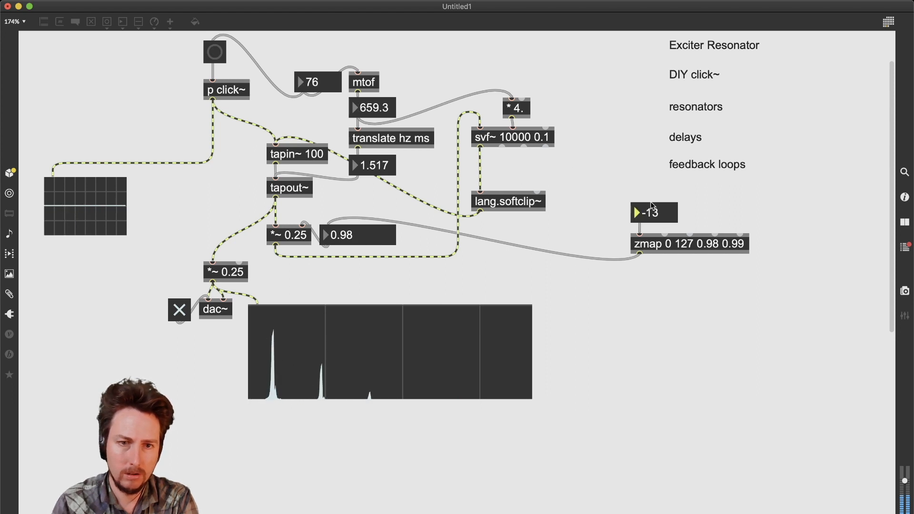
drag(365, 236, 365, 244)
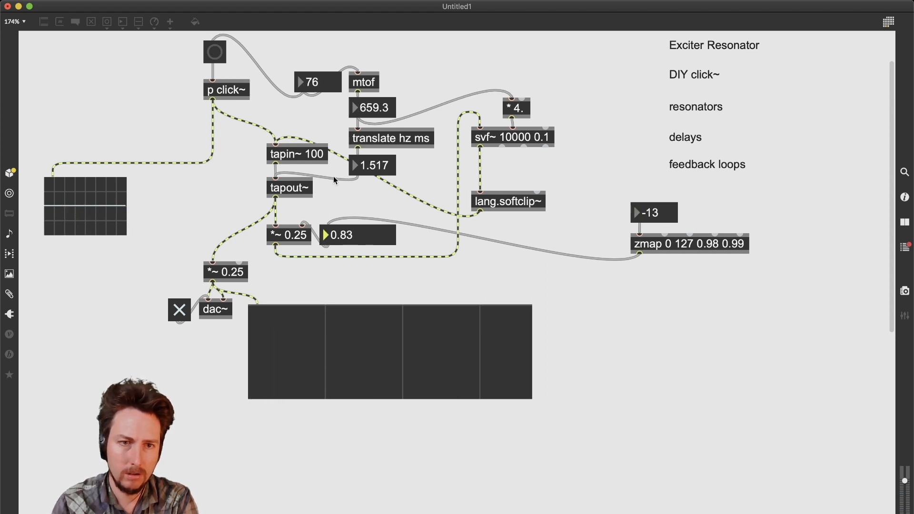
click(218, 56)
click(218, 55)
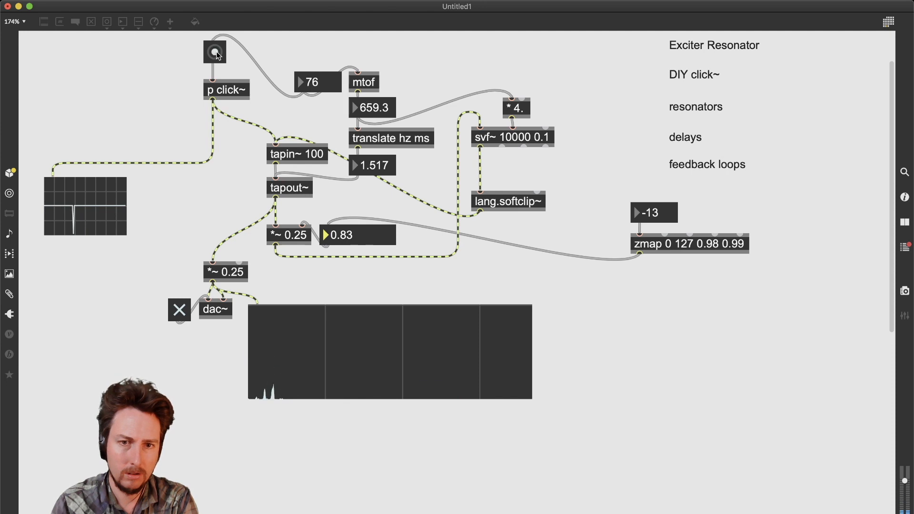
Step: Move zmap and its input number closer to the feedback loop, and place the MIDI note number box above mtof
key(super+e)
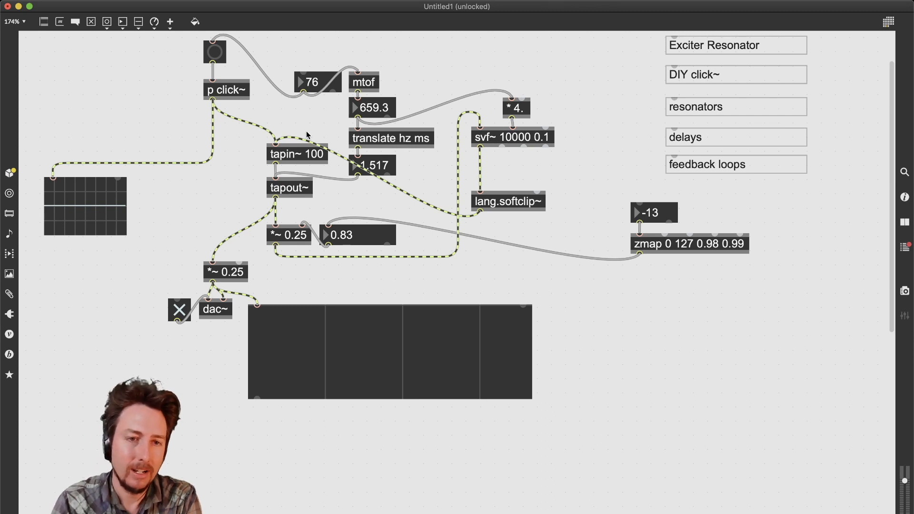
drag(287, 63, 564, 262)
drag(642, 197, 604, 235)
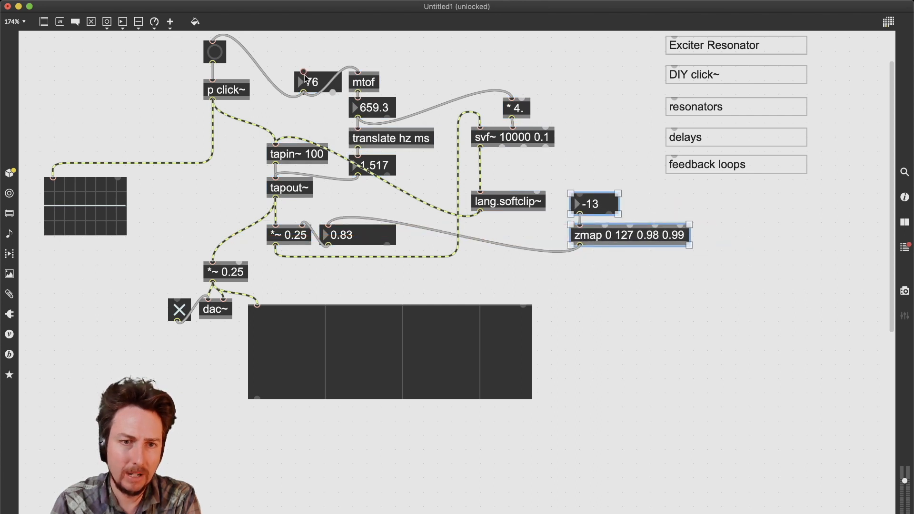
drag(304, 74, 389, 52)
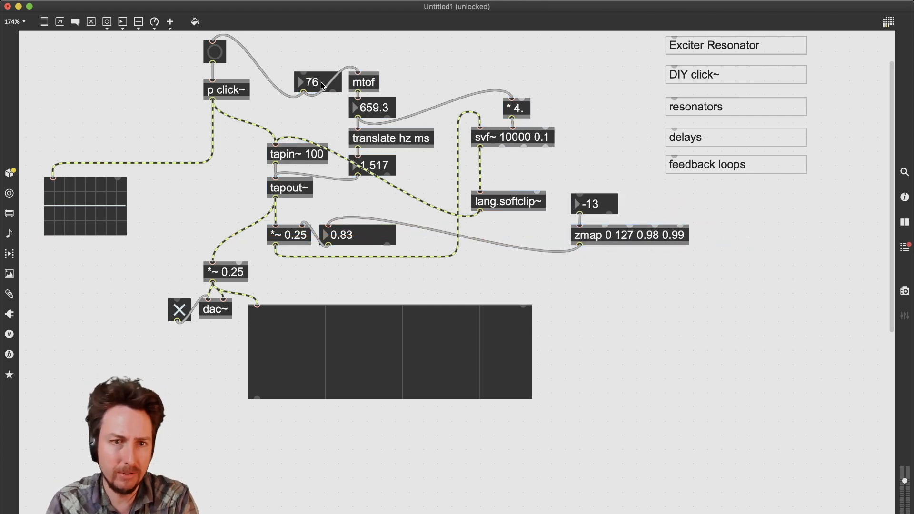
drag(321, 82, 333, 51)
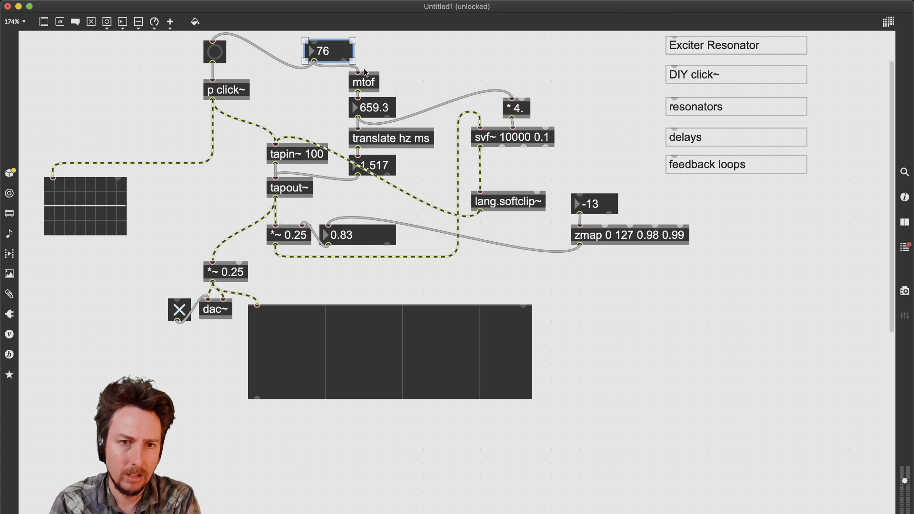
Step: Encapsulate the delay, filter, softclip, pitch conversion and zmap objects in a subpatcher named dangerzone-delay~
drag(288, 78, 552, 239)
shift+click(619, 238)
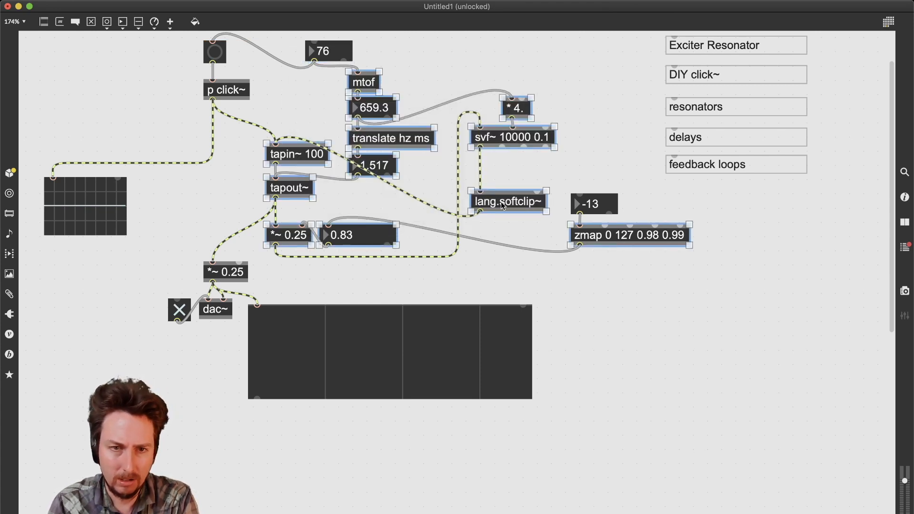
key(super+shift+e)
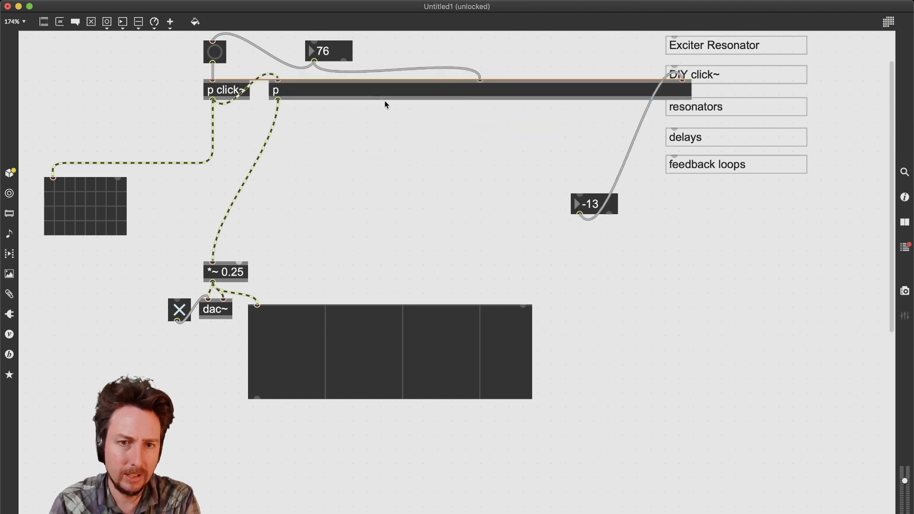
double_click(389, 115)
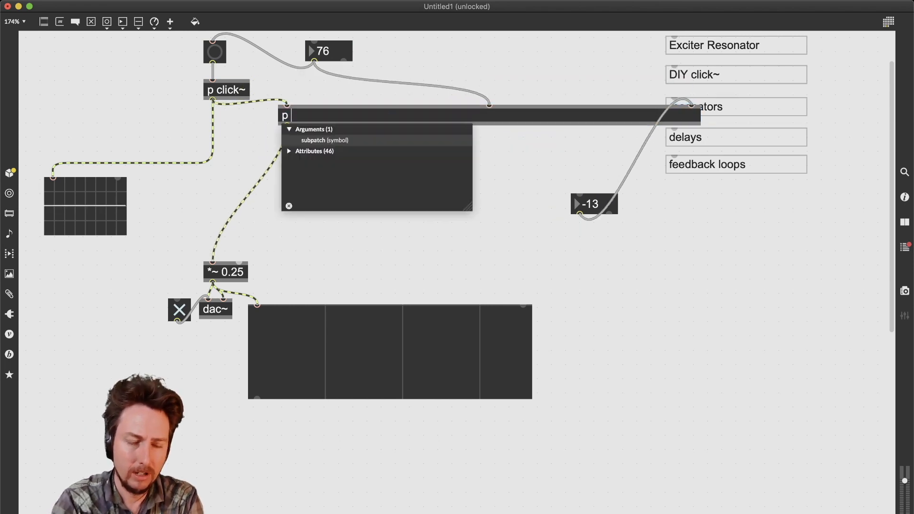
text(dange)
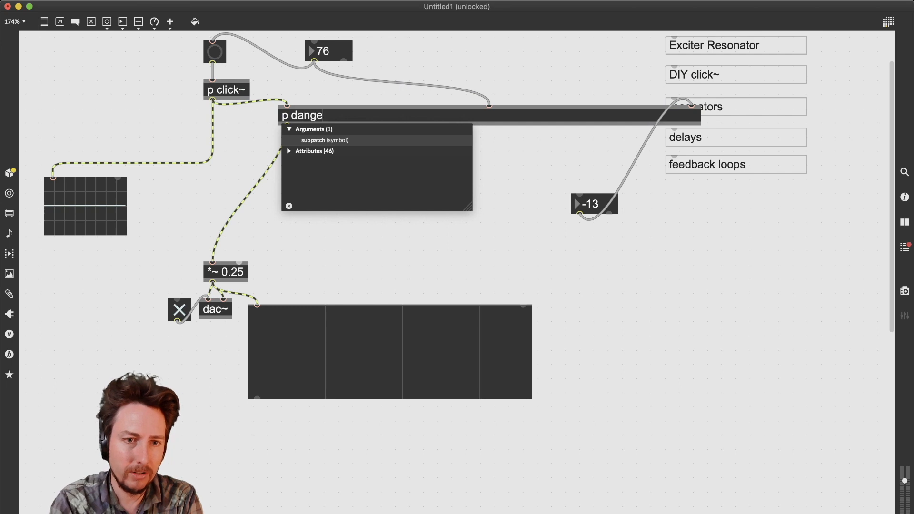
text(rzone-)
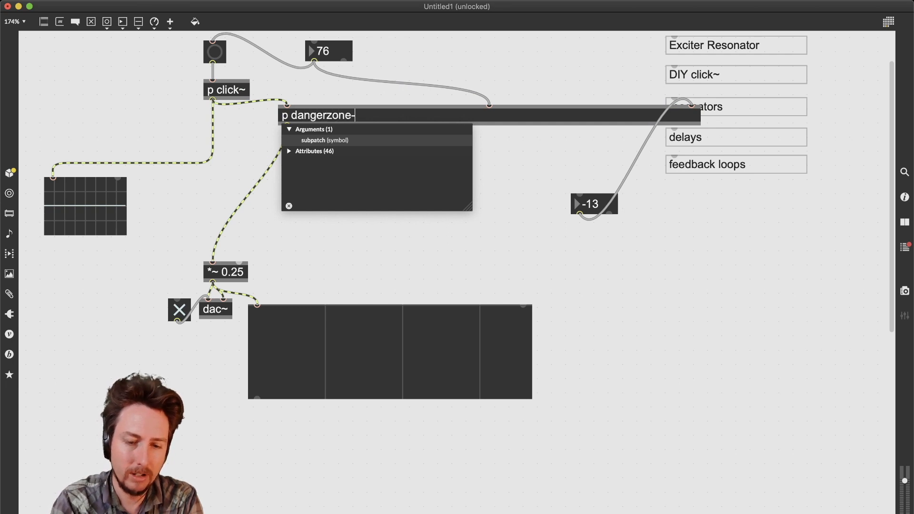
text(delay~)
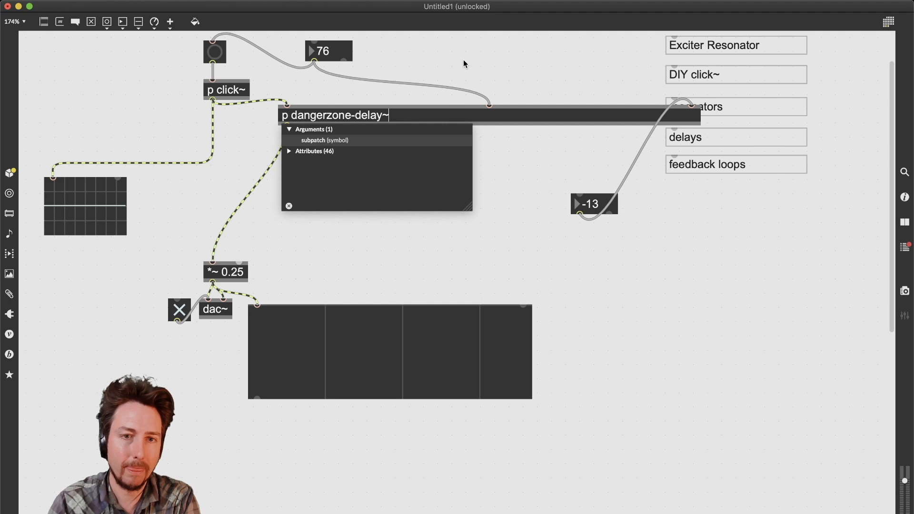
click(463, 64)
Step: Move p dangerzone-delay~ aside and remove its signal connections from p click~ and to the output *~ 0.25
drag(354, 117, 446, 109)
click(322, 93)
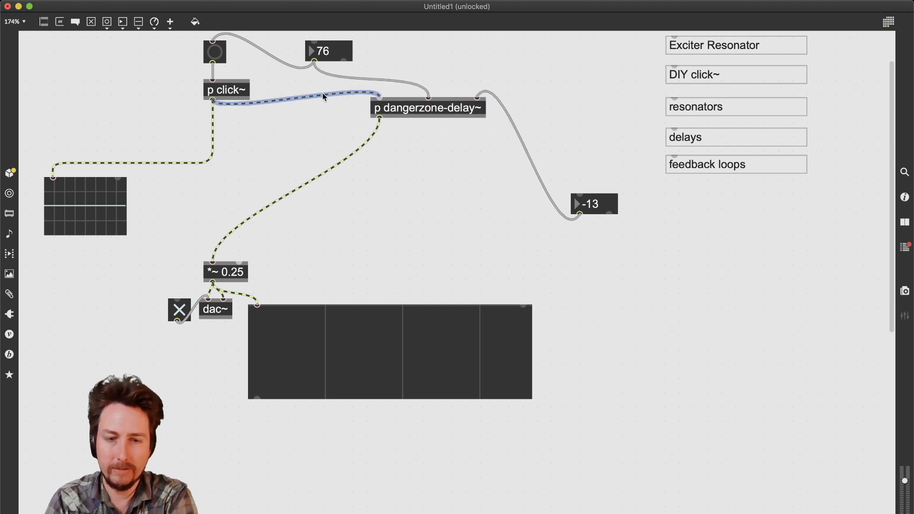
key(BackSpace)
click(358, 149)
key(BackSpace)
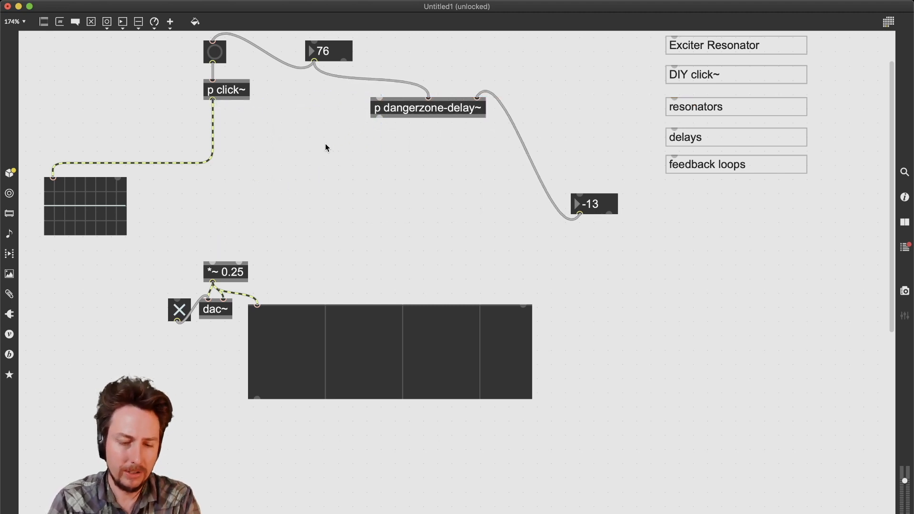
Step: Create a comb~ object between p click~ and the output *~ 0.25 and connect the signal through it
key(n)
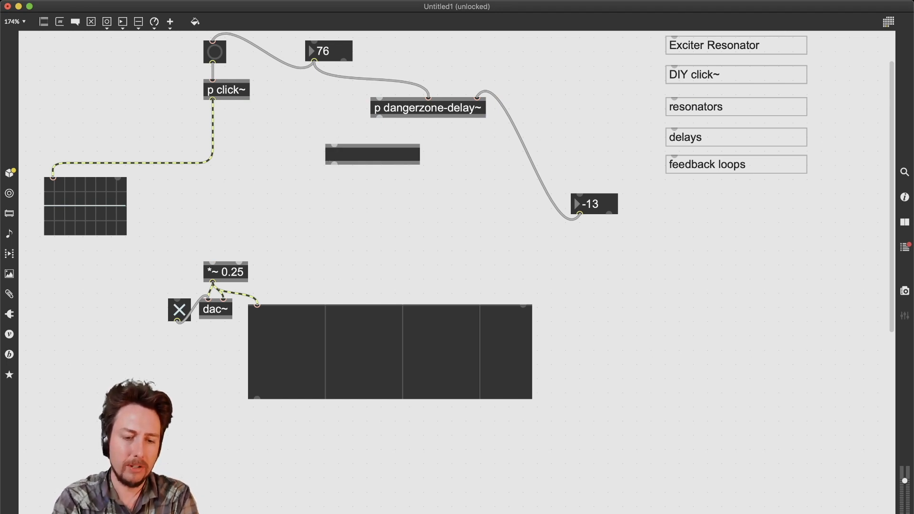
text(com)
key(BackSpace)
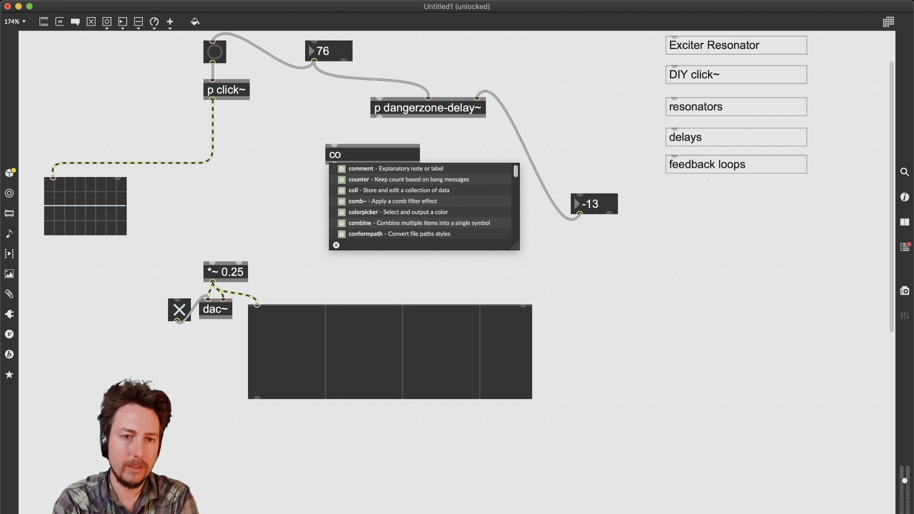
text(mb)
click(286, 160)
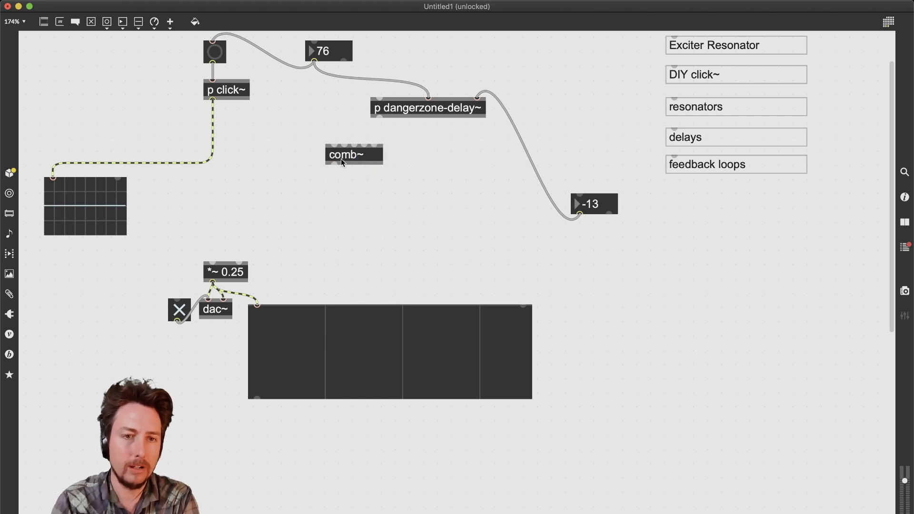
drag(341, 159, 269, 199)
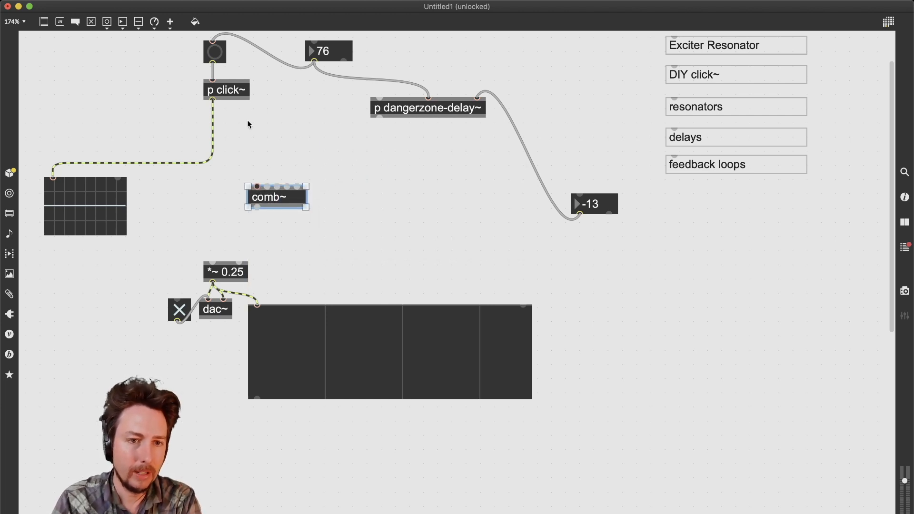
drag(212, 98, 205, 258)
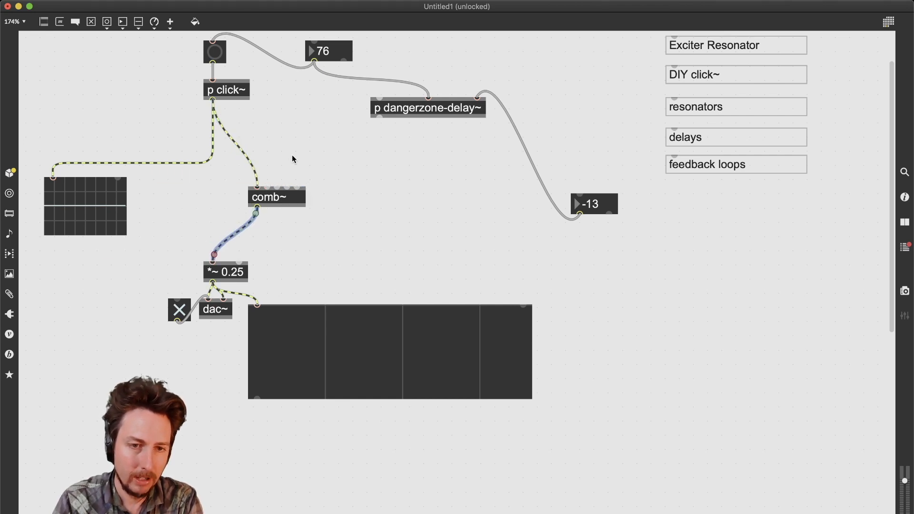
Step: Add a float number box connected to comb~'s delay time inlet and move comb~ further below it
key(f)
drag(288, 160, 276, 219)
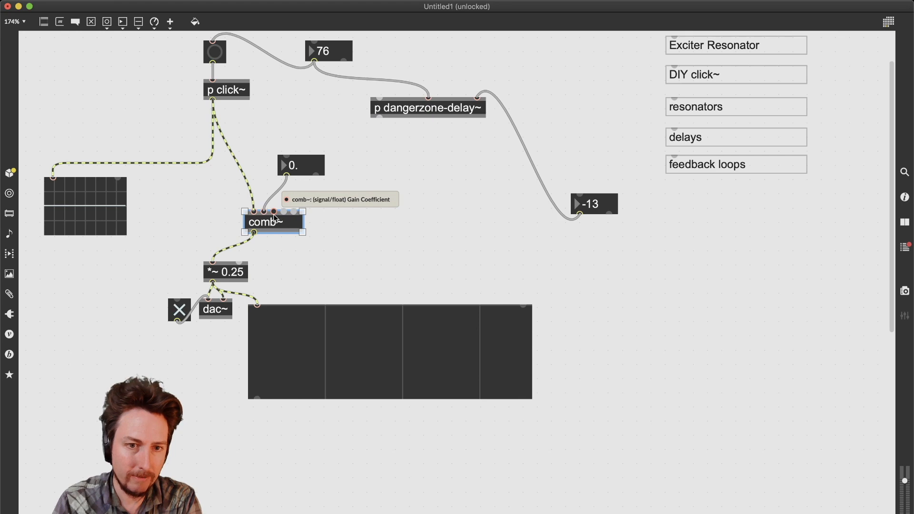
click(365, 226)
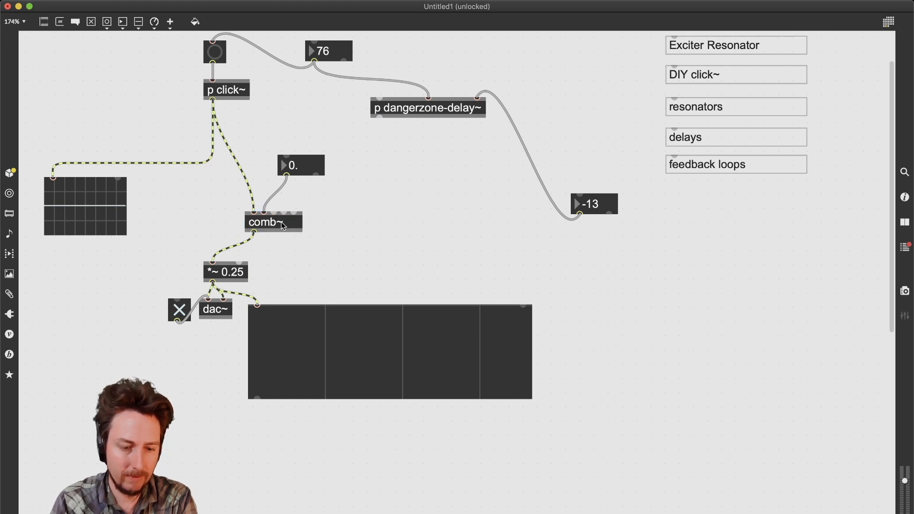
Step: Open the comb~ help patch, copy its example object text comb~ 15 1 0.25 0. 0.25, and close the help
alt+click(283, 226)
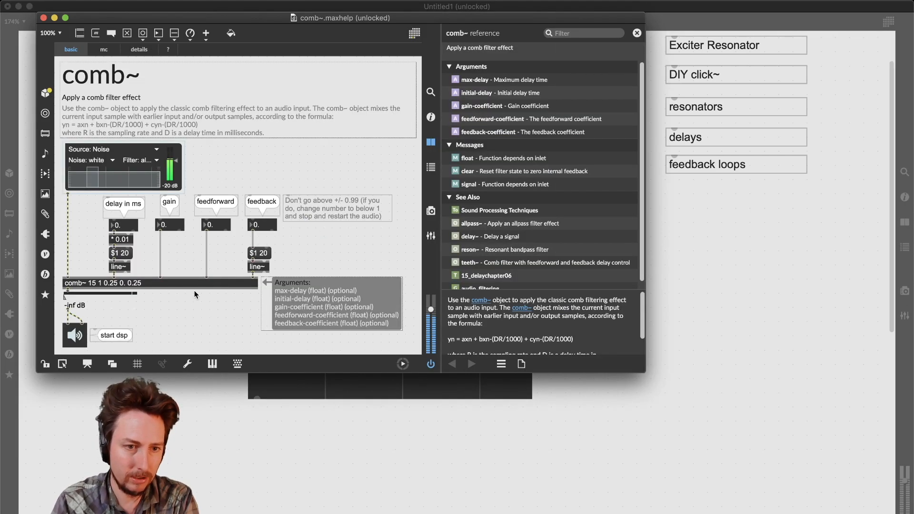
click(150, 286)
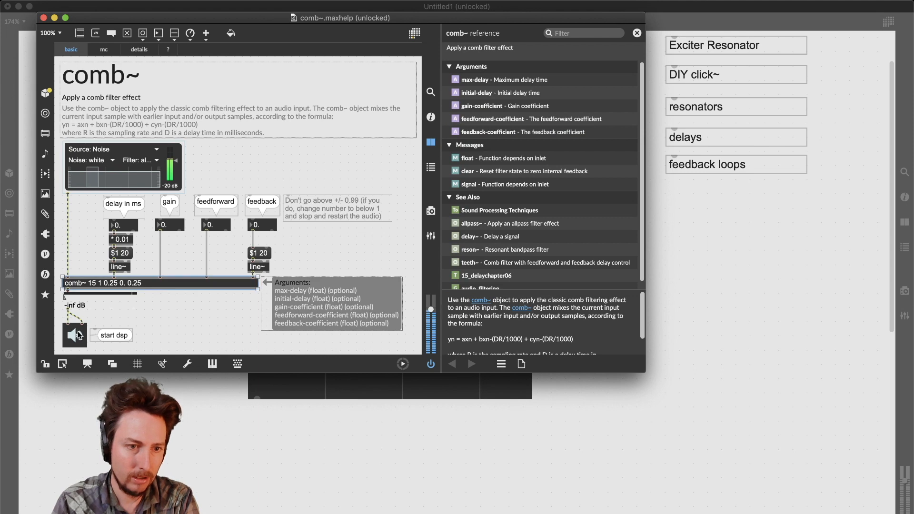
click(78, 333)
super+click(75, 337)
click(155, 285)
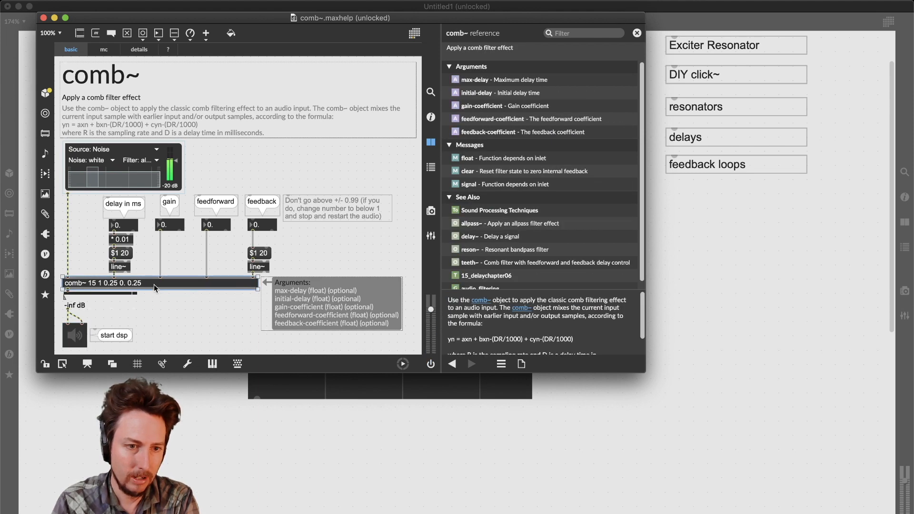
double_click(154, 285)
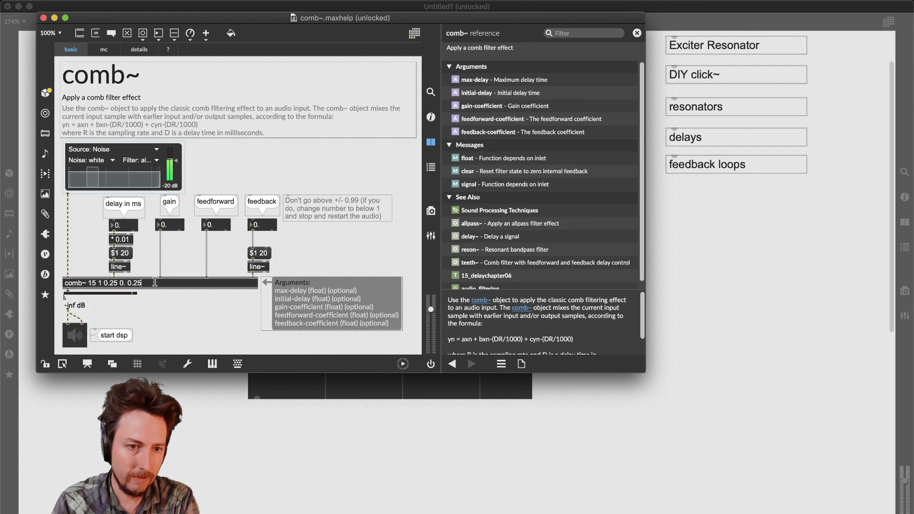
drag(155, 283, 77, 277)
key(super+c)
key(super+w)
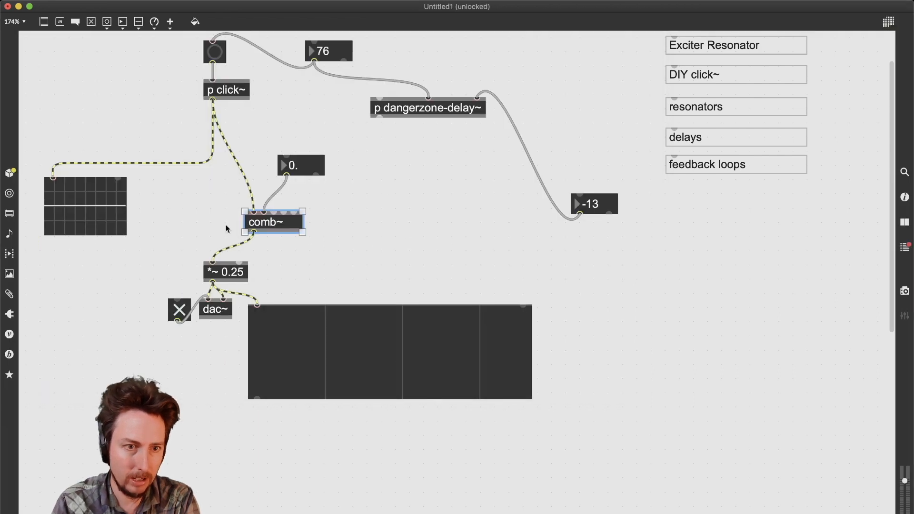
Step: Replace the comb~ object's text with the copied comb~ 15 1 0.25 0. 0.25
double_click(280, 213)
drag(280, 213, 184, 209)
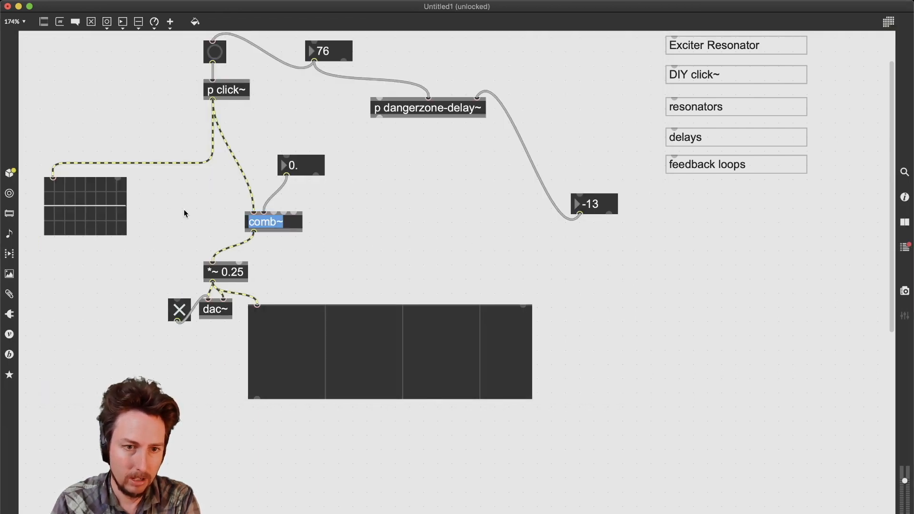
key(super+v)
click(373, 196)
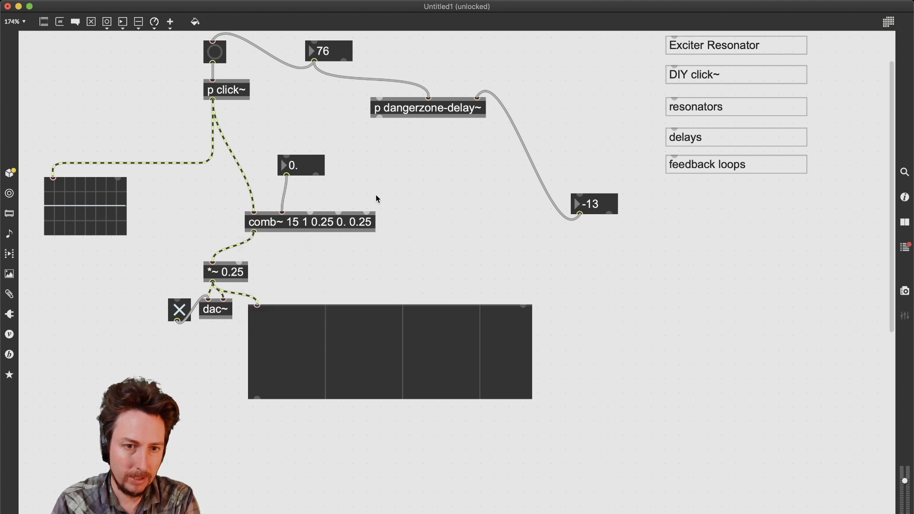
Step: Align the number box above comb~'s delay time inlet and connect a second float number box to its feedback coefficient inlet
drag(295, 165, 290, 179)
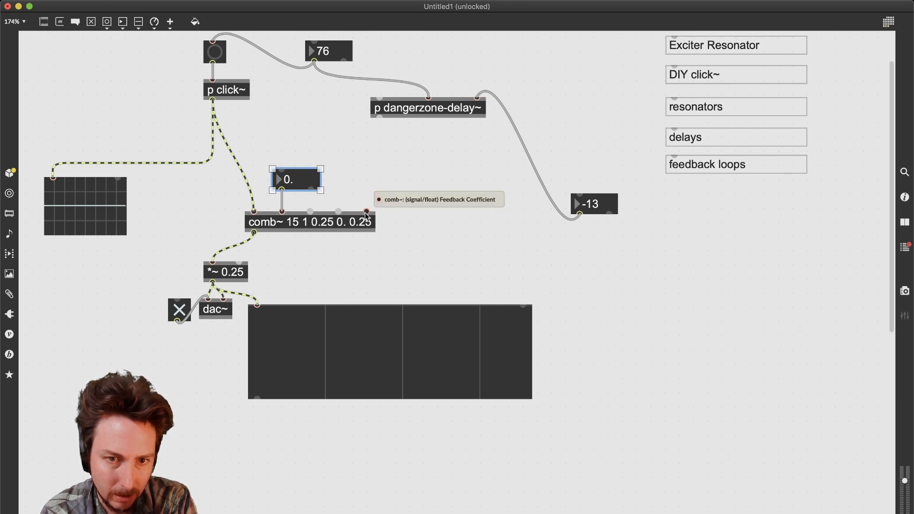
click(367, 182)
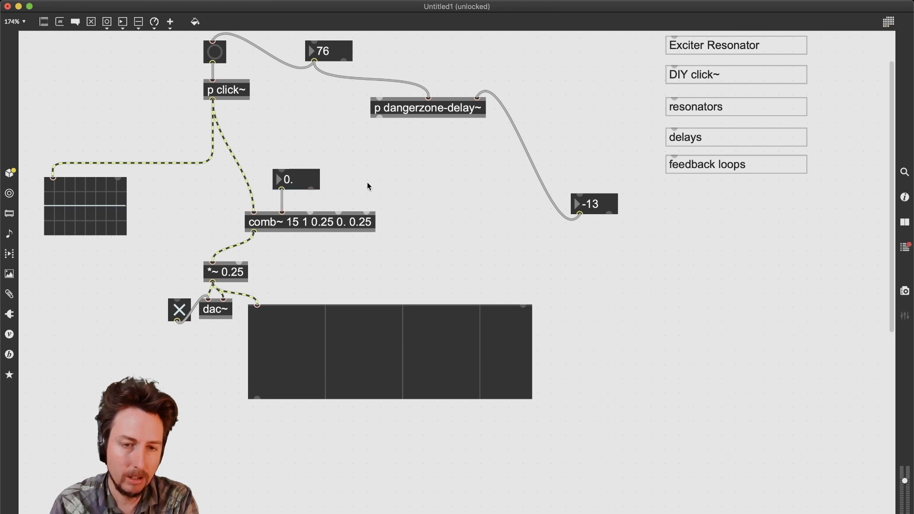
key(super+v)
drag(379, 197, 378, 183)
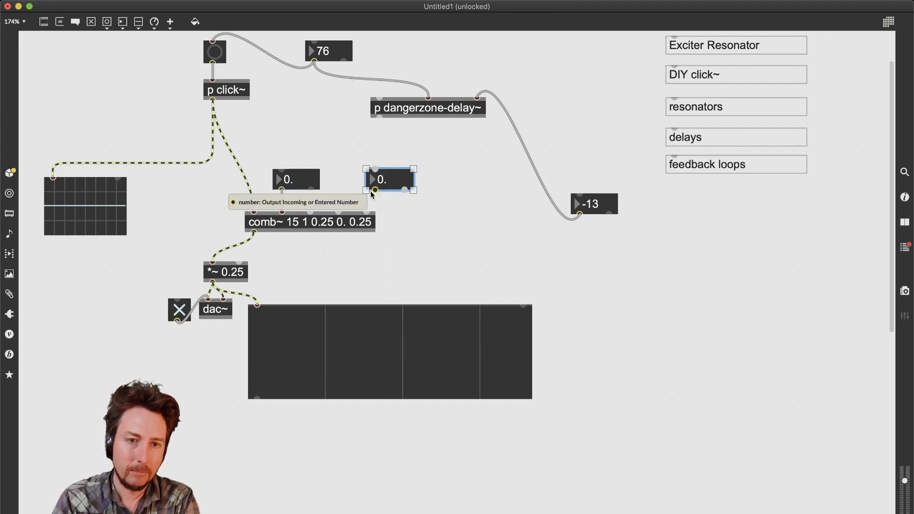
click(374, 190)
click(367, 213)
Step: Copy the mtof to translate hz ms chain with its number boxes and zmap from inside p dangerzone-delay~, and close the subpatcher
double_click(421, 110)
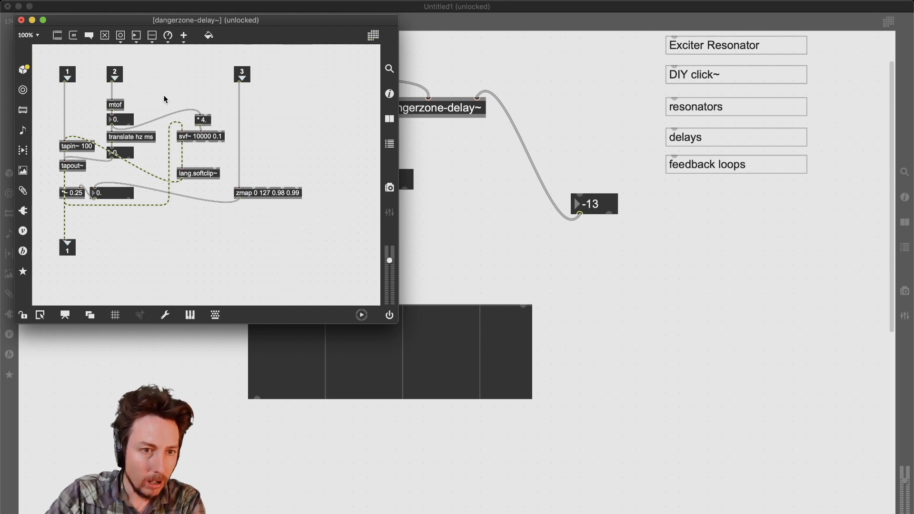
key(super+e)
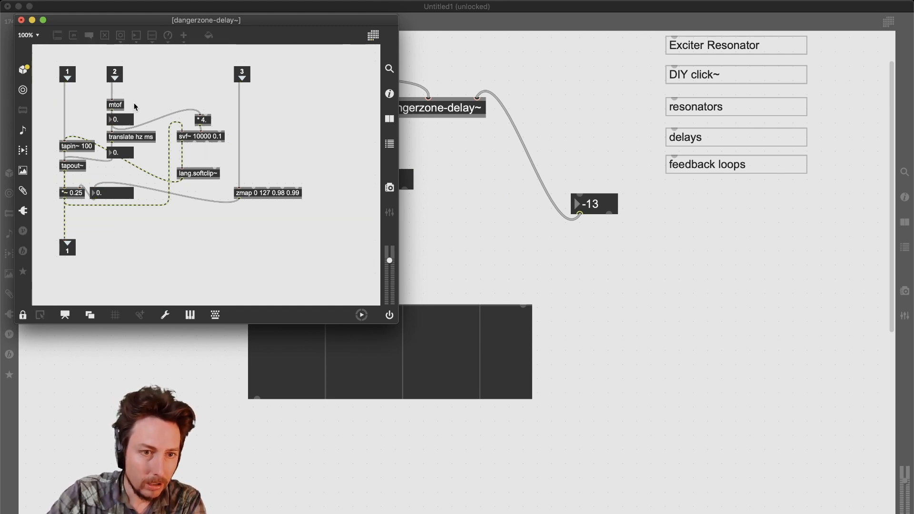
key(super+e)
drag(132, 101, 113, 156)
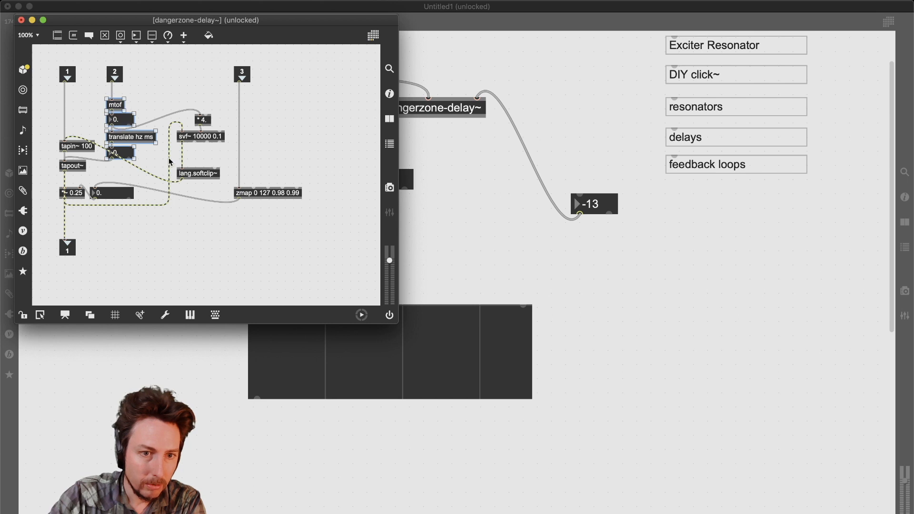
drag(290, 179, 274, 206)
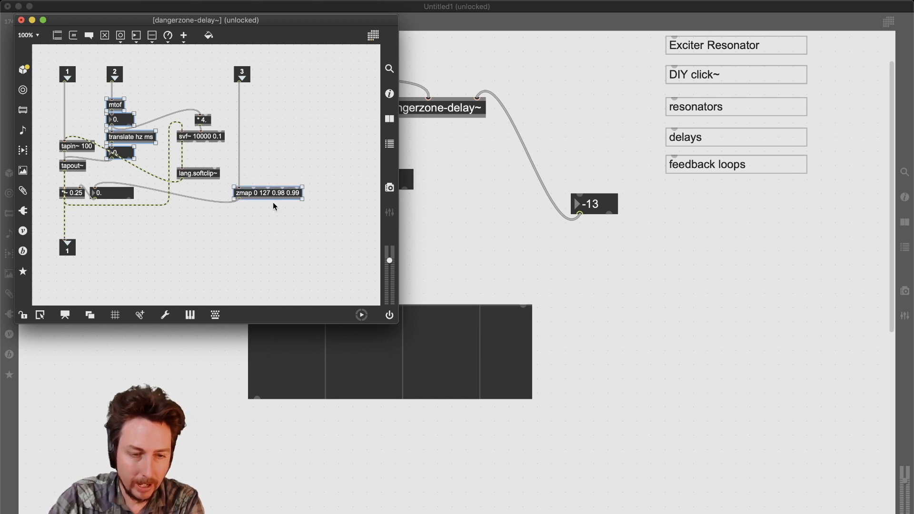
key(super+w)
Step: Move p dangerzone-delay~ out of the way and paste the copied objects, placing mtof's chain below the note number and zmap below -13
key(super+e)
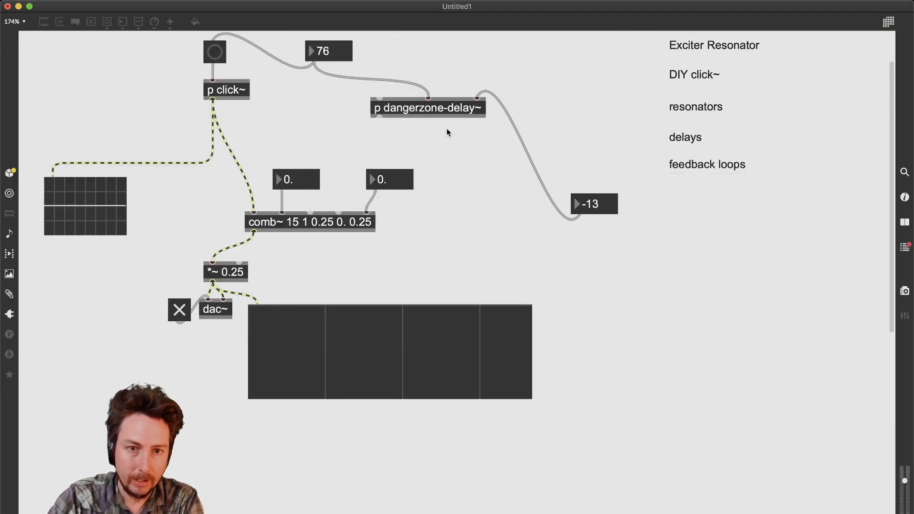
key(super+e)
drag(447, 113, 540, 94)
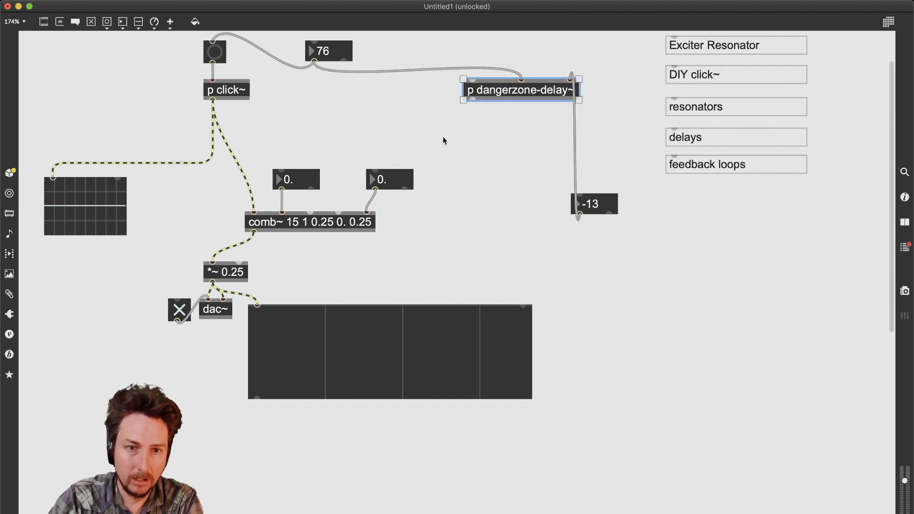
key(super+e)
key(super+e)
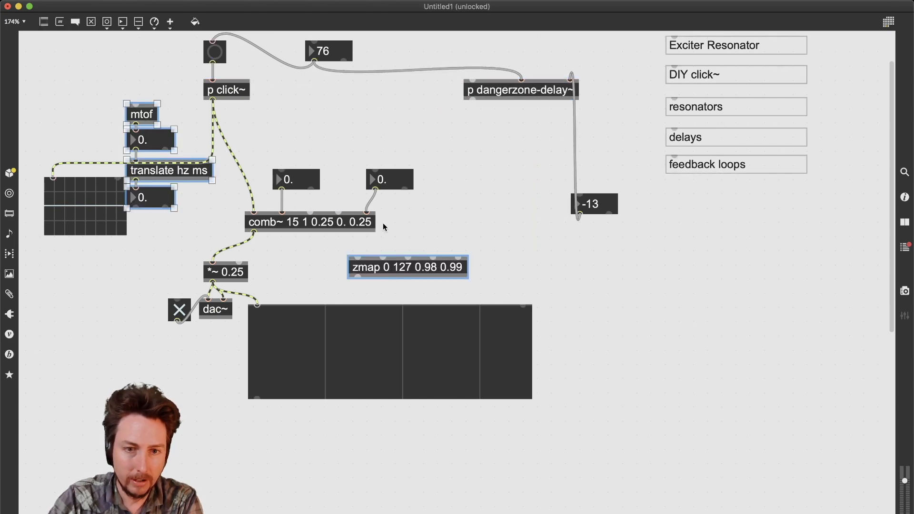
drag(399, 273, 588, 242)
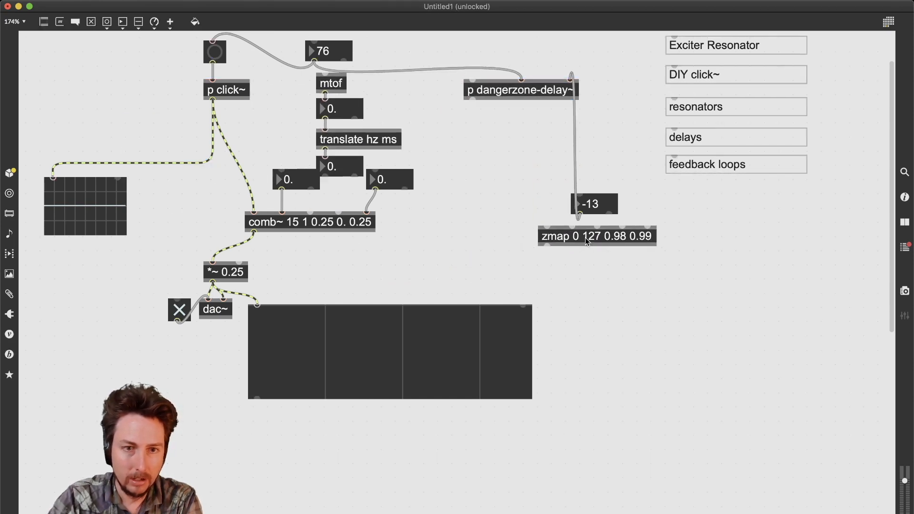
Step: Delete the spare number box below translate hz ms and connect translate hz ms to comb~'s delay time number box
click(346, 193)
click(342, 167)
key(BackSpace)
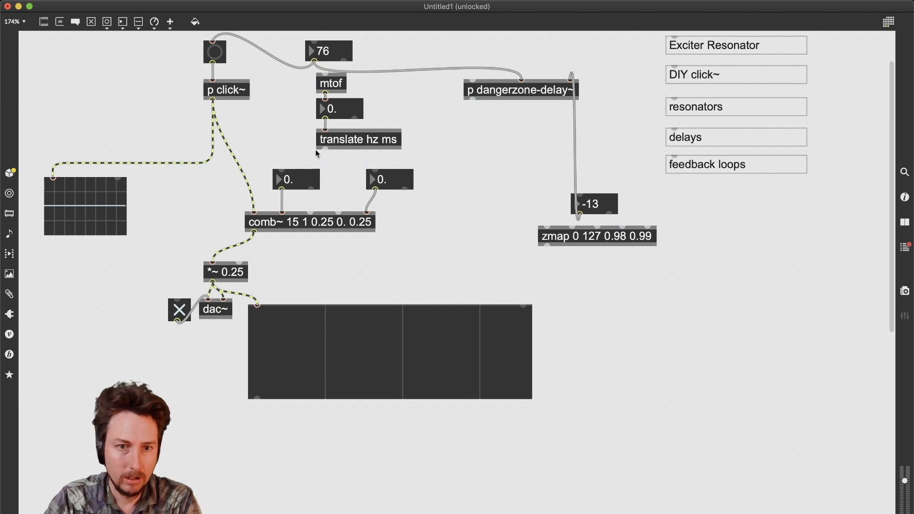
drag(325, 149, 282, 170)
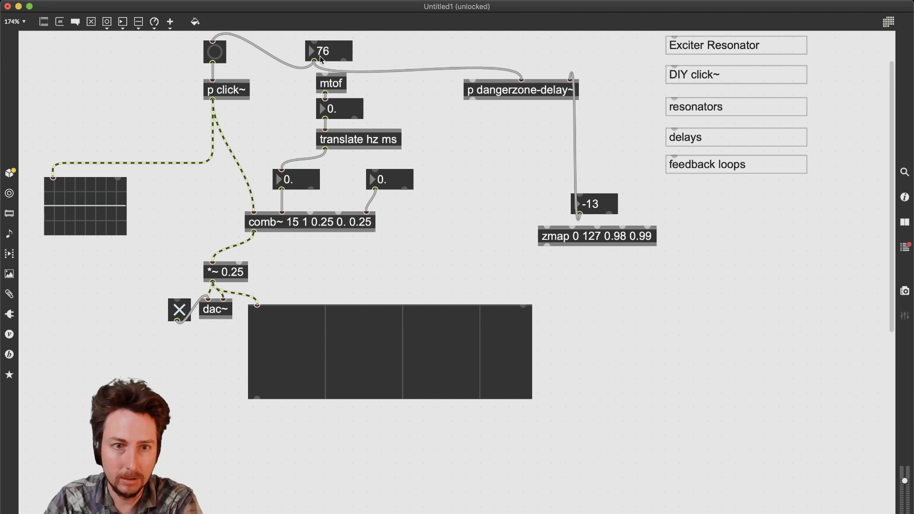
Step: Connect the note number to mtof, move zmap beside comb~, and wire the -13 number box through zmap to comb~'s feedback number box
drag(315, 61, 326, 75)
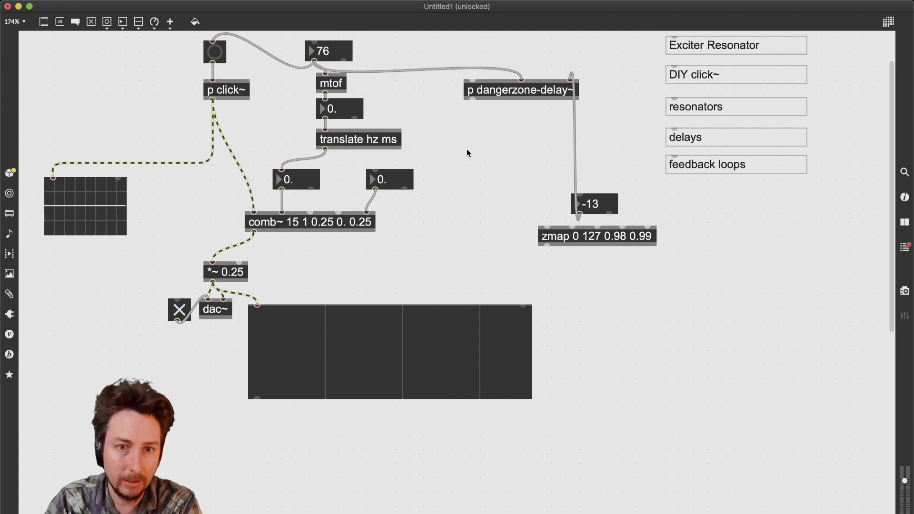
drag(607, 242, 481, 230)
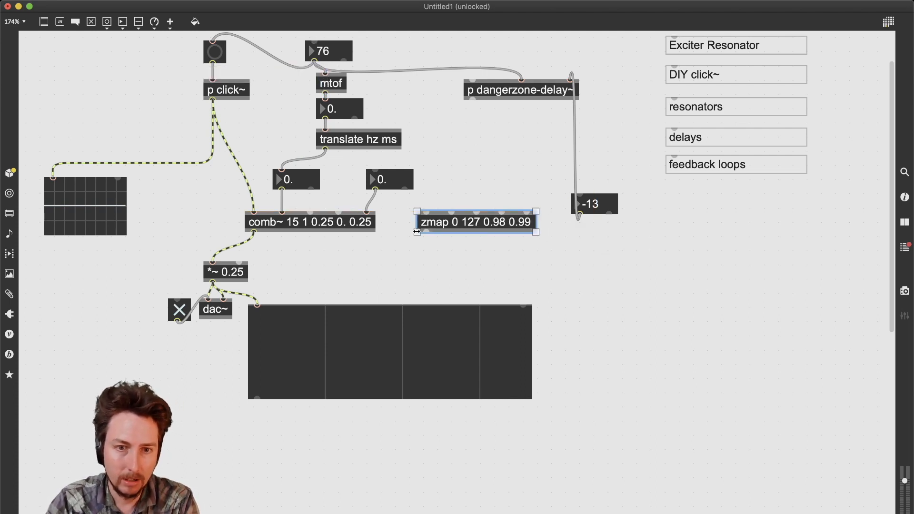
drag(425, 234, 375, 171)
drag(577, 215, 429, 205)
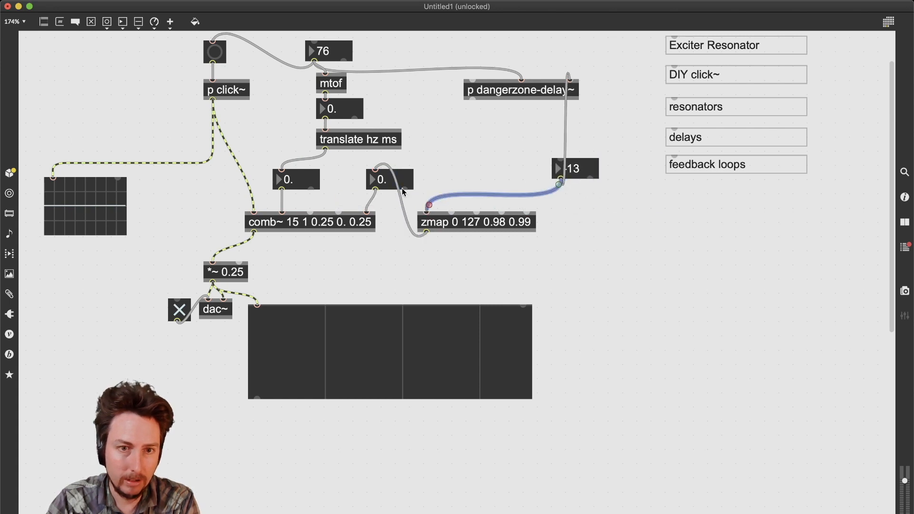
Step: Encapsulate comb~, zmap and the mtof to translate hz ms chain into a subpatcher named dangerzone-comb~ and place it below the note number
drag(291, 86, 395, 236)
shift+click(457, 230)
key(super+shift+e)
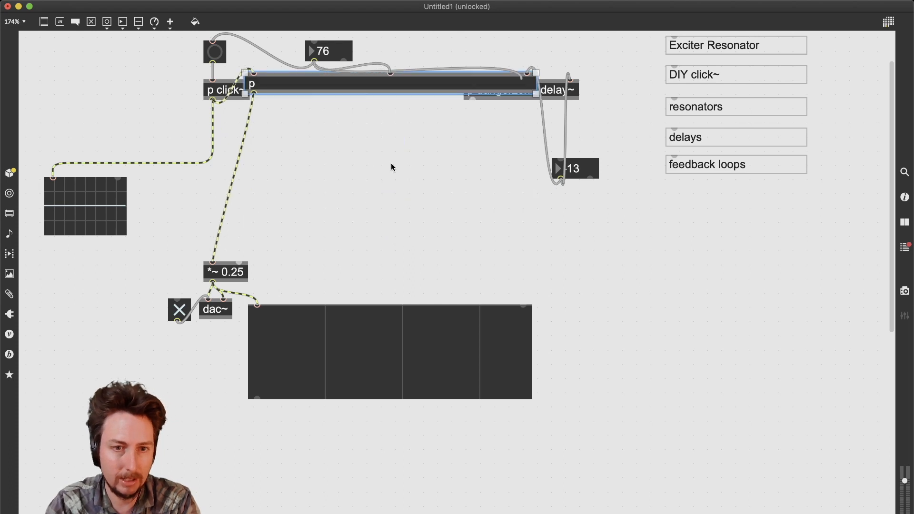
drag(367, 86, 365, 172)
double_click(356, 170)
click(355, 170)
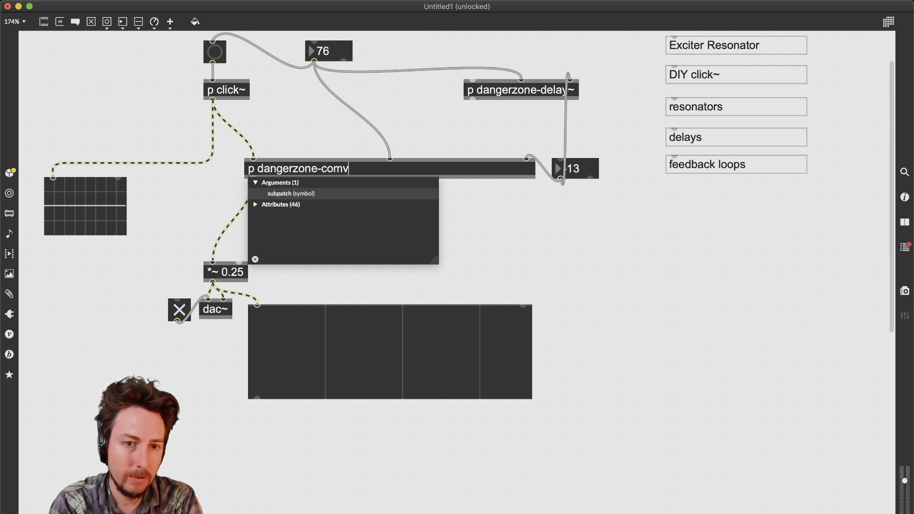
click(408, 130)
Step: Move the feedback number box above p dangerzone-comb~'s third inlet and set it to 100
drag(586, 169, 393, 82)
key(super+e)
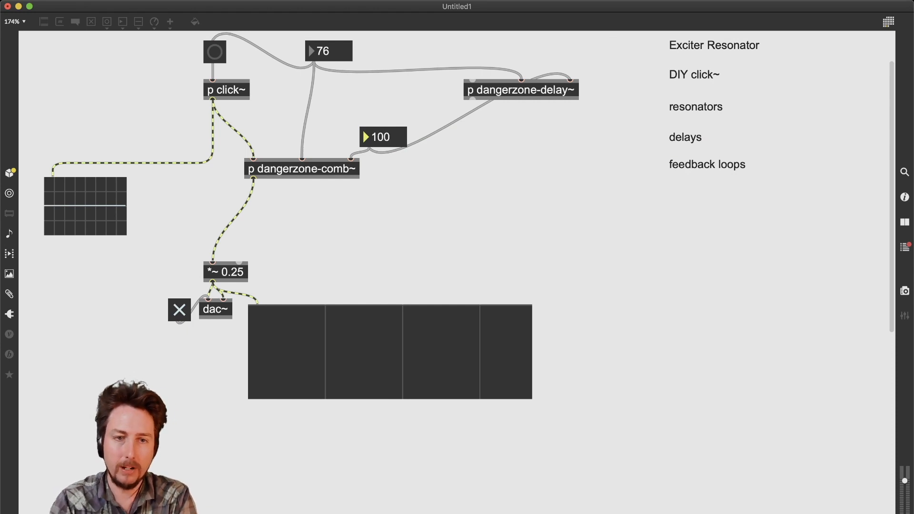
key(super+e)
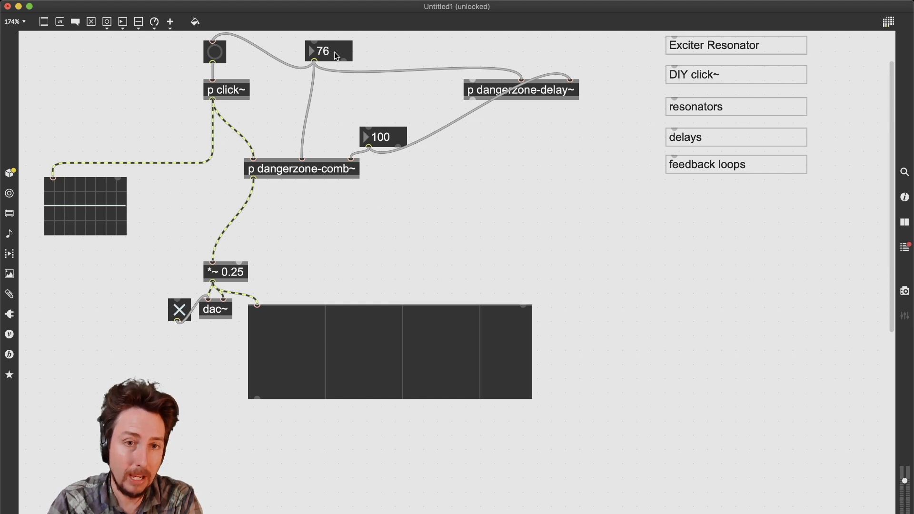
Step: Lock the patch and step the note number down to 67 to audition p dangerzone-comb~
key(super+e)
drag(334, 53, 336, 55)
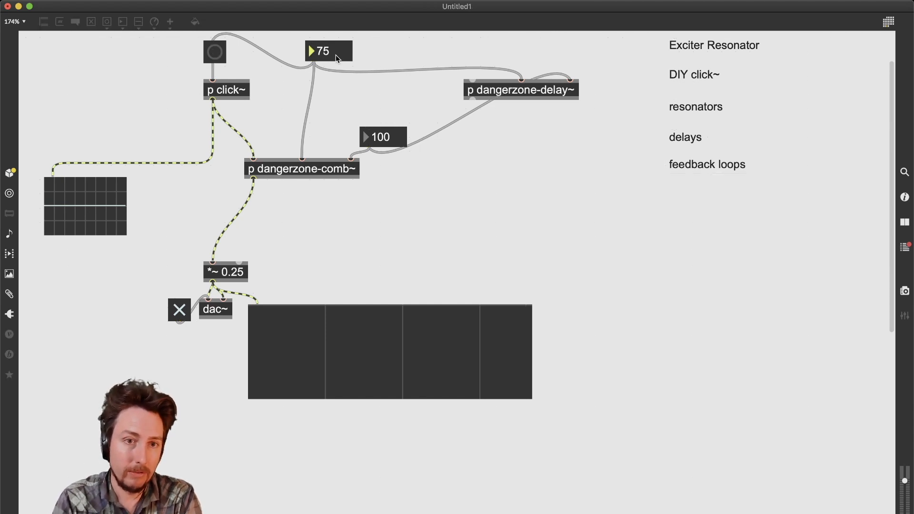
key(Down)
key(Down)
key(Down)
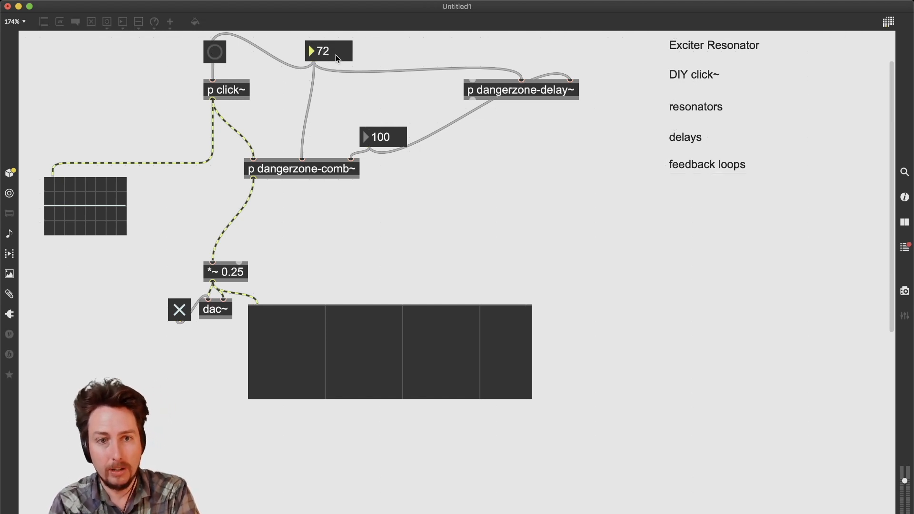
key(Down)
key(Down)
key(Down)
key(Up)
key(Up)
key(Up)
key(Up)
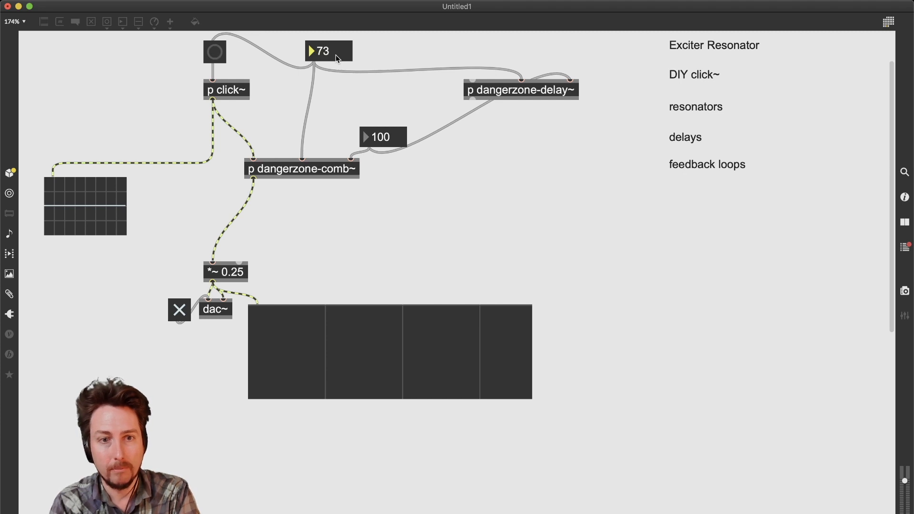
key(Down)
key(Down)
key(Down)
key(Down)
key(Down)
key(Down)
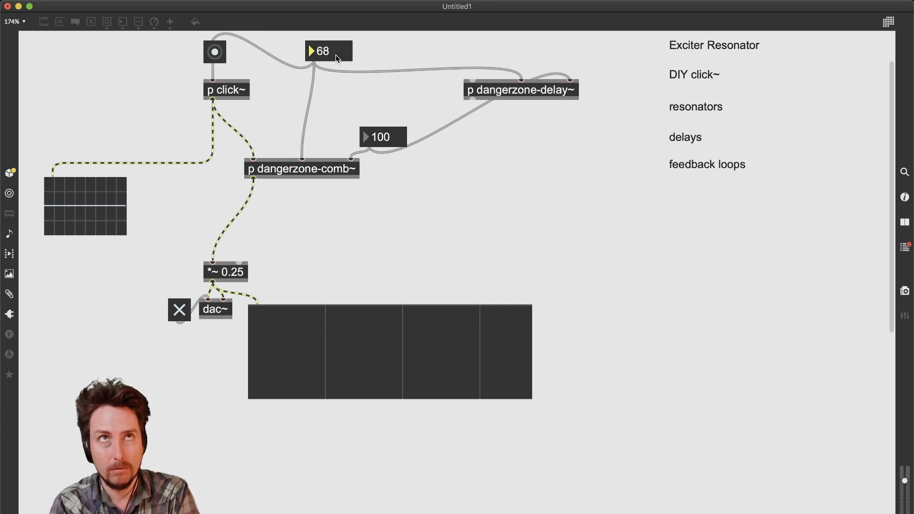
Step: Check the comb~ parameter values inside p dangerzone-comb~, close it, and restart the audio with the dac~ toggle
double_click(316, 171)
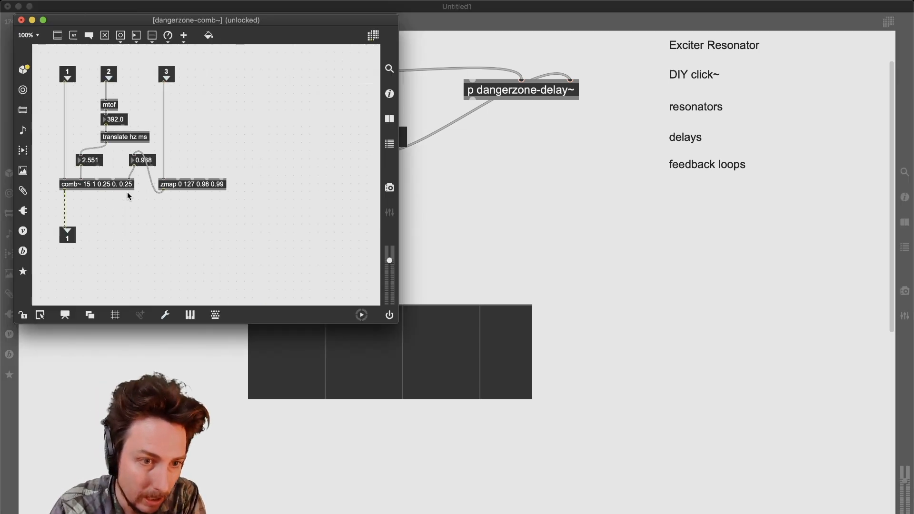
key(super+w)
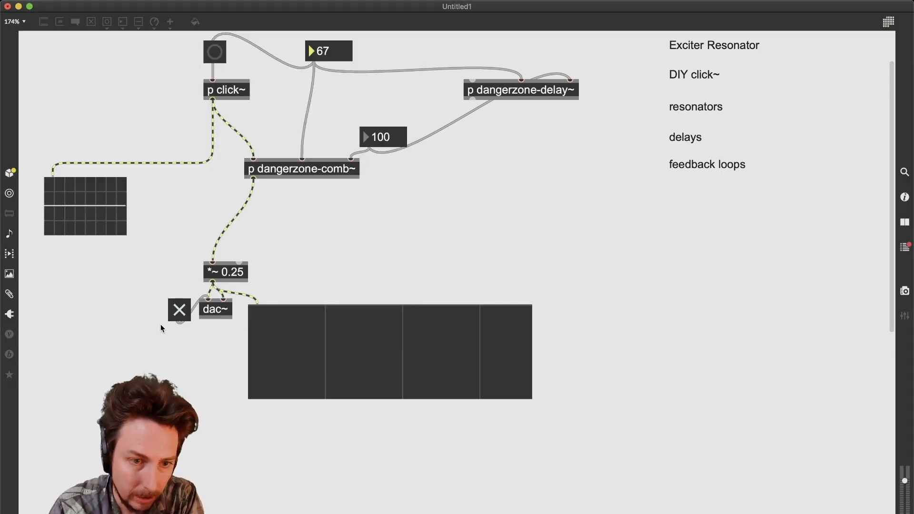
click(176, 316)
click(177, 315)
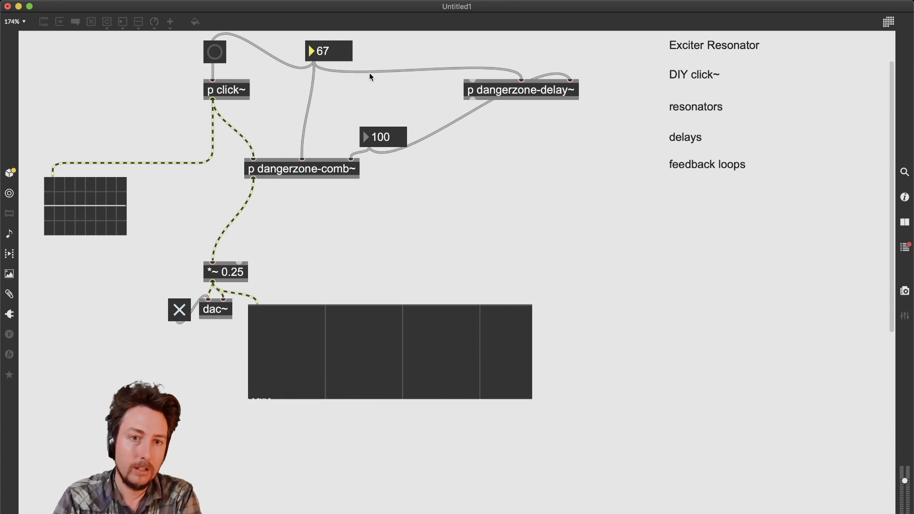
Step: Step the note number up through 72 and back down to 68 to listen to the comb resonator
key(super+e)
click(337, 56)
key(super+e)
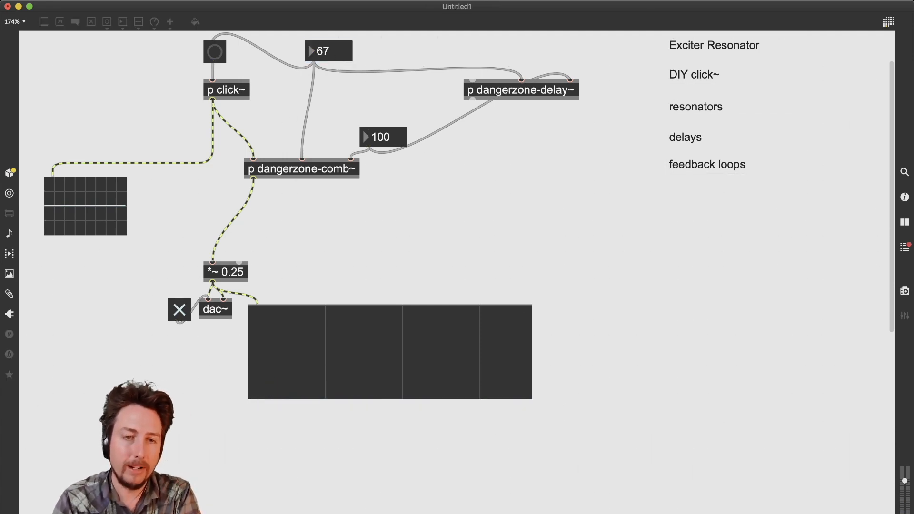
click(336, 54)
key(Up)
key(Up)
key(Up)
key(Up)
key(Up)
key(Up)
key(Up)
key(Up)
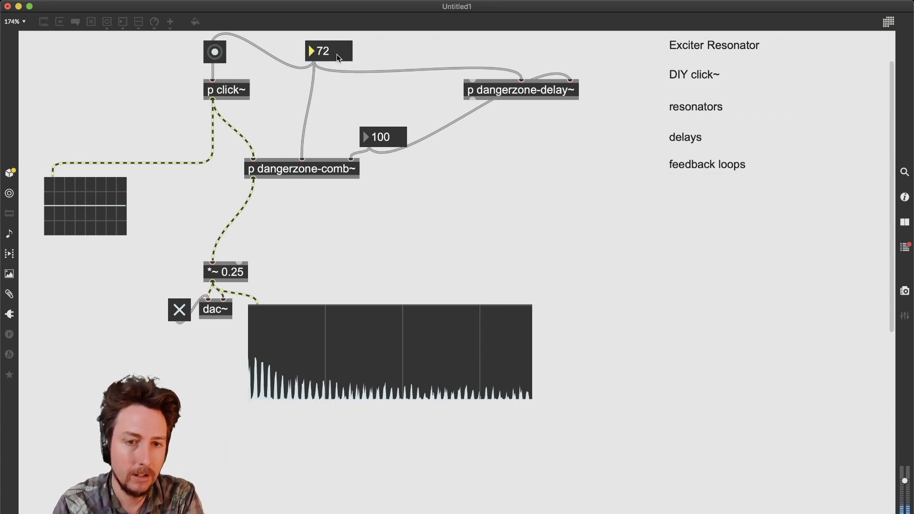
key(Down)
key(Down)
key(Down)
key(Down)
key(Down)
key(Down)
key(Down)
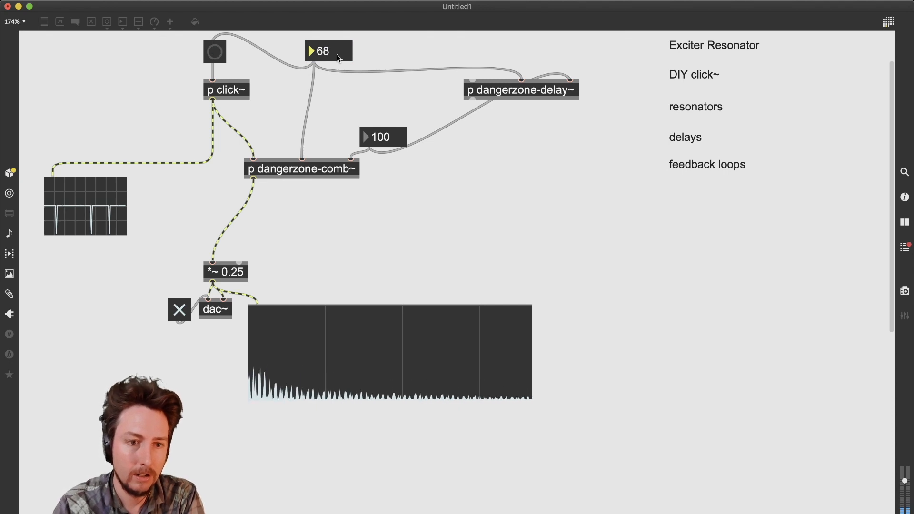
Step: Raise the feedback number box above p dangerzone-comb~ to 126
click(390, 136)
key(Up)
key(Up)
key(Up)
key(Up)
key(Up)
key(Up)
key(Up)
key(Up)
key(Up)
key(Up)
key(Up)
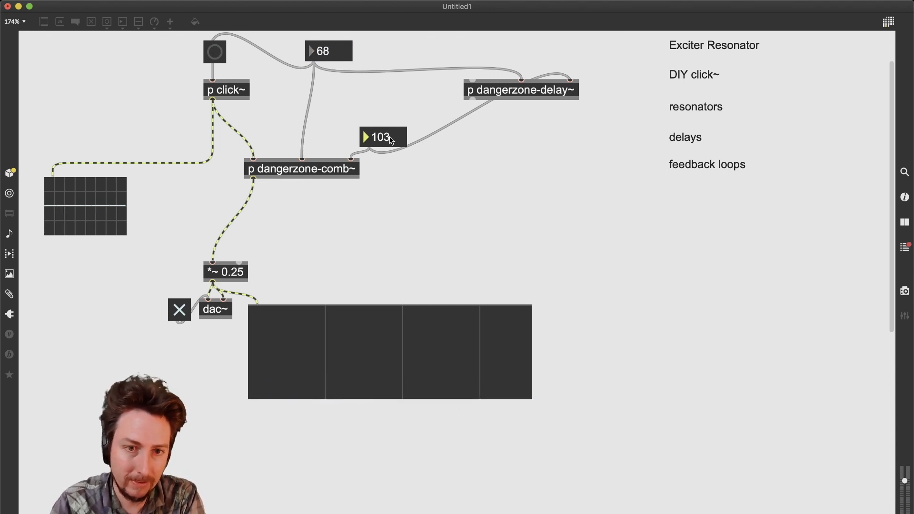
key(Up)
key(Up)
key(Up)
key(Up)
key(Up)
key(Up)
key(Up)
key(Up)
key(Up)
key(Up)
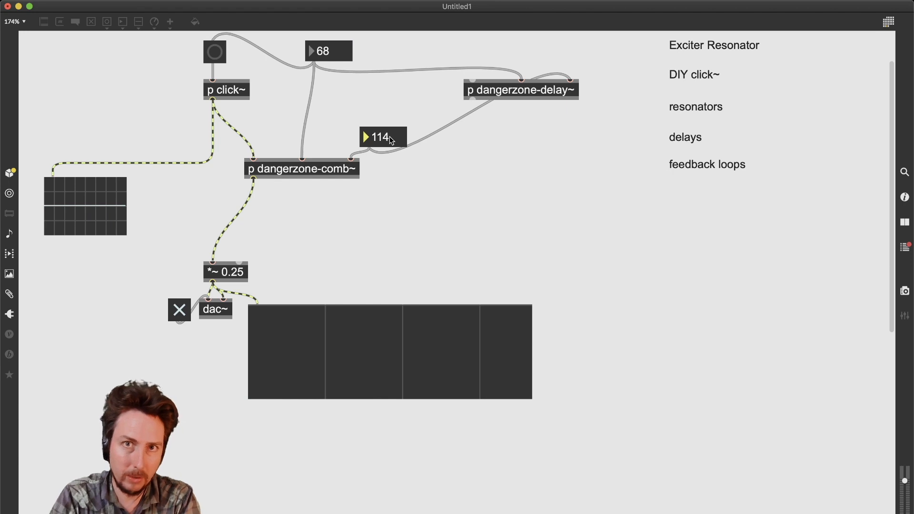
key(Up)
key(Up)
key(Up)
key(Up)
key(Up)
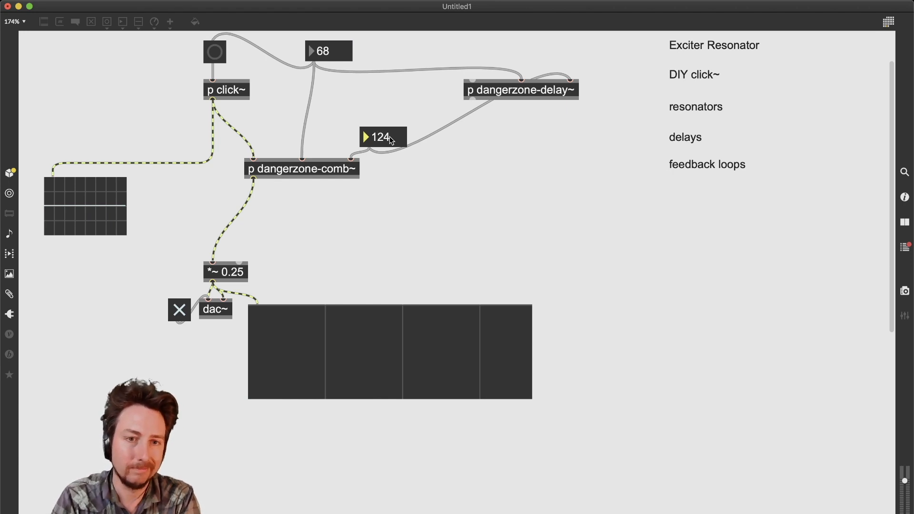
Step: Raise the note number to 79 and the feedback number box to 131 while listening to the resonator
click(336, 52)
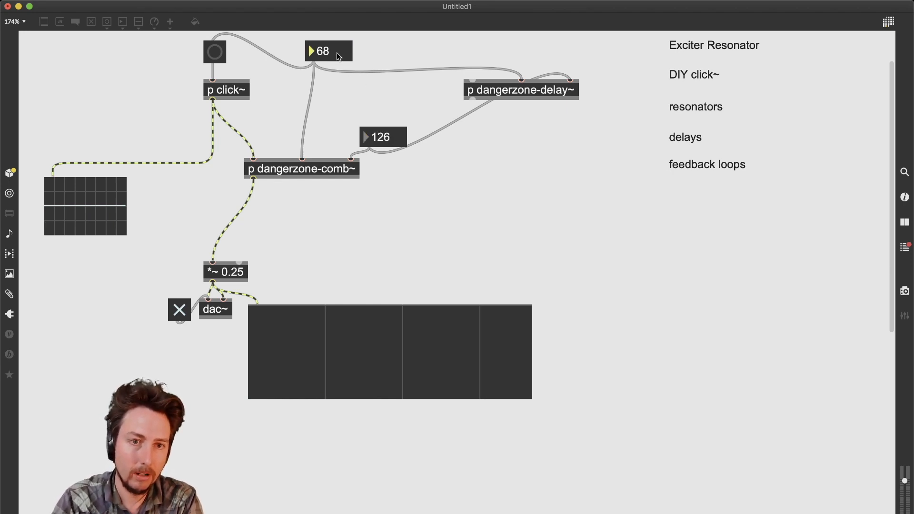
key(Up)
key(Up)
key(Up)
key(Up)
key(Up)
key(Up)
key(Up)
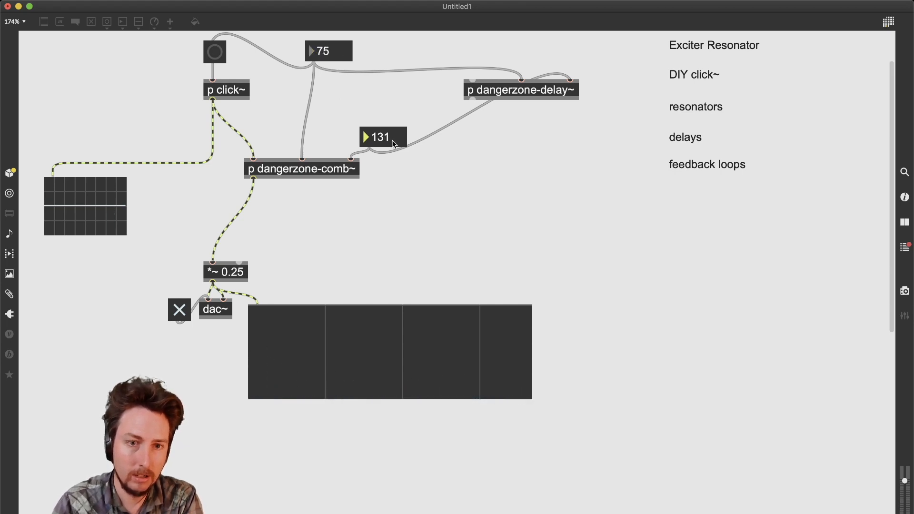
key(Up)
key(Up)
key(Up)
key(Up)
key(Up)
key(Up)
key(Up)
key(Up)
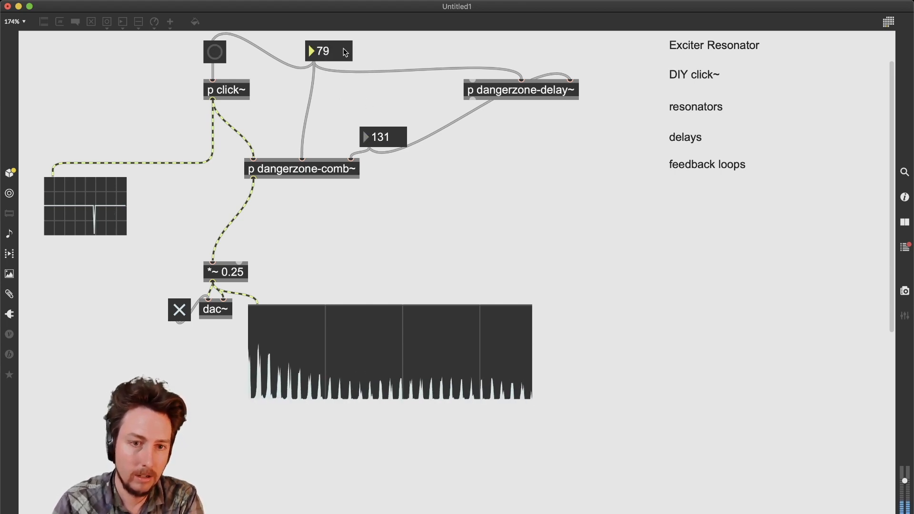
Step: Step the note number down to 47 to hear p dangerzone-comb~ at lower pitches
key(Down)
key(Down)
key(Down)
key(Down)
key(Down)
key(Down)
key(Down)
key(Down)
key(Down)
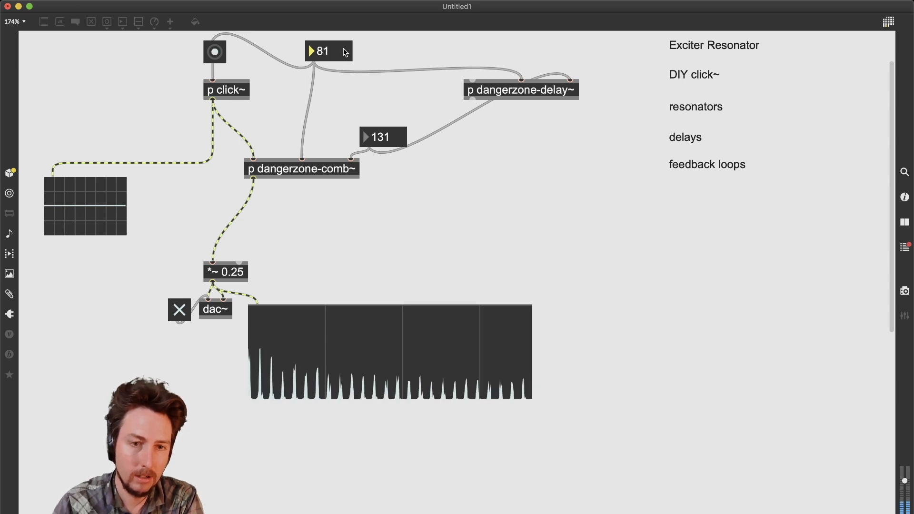
key(Down)
key(Down)
key(Down)
key(Down)
key(Down)
key(Down)
key(Down)
key(Down)
key(Down)
key(Down)
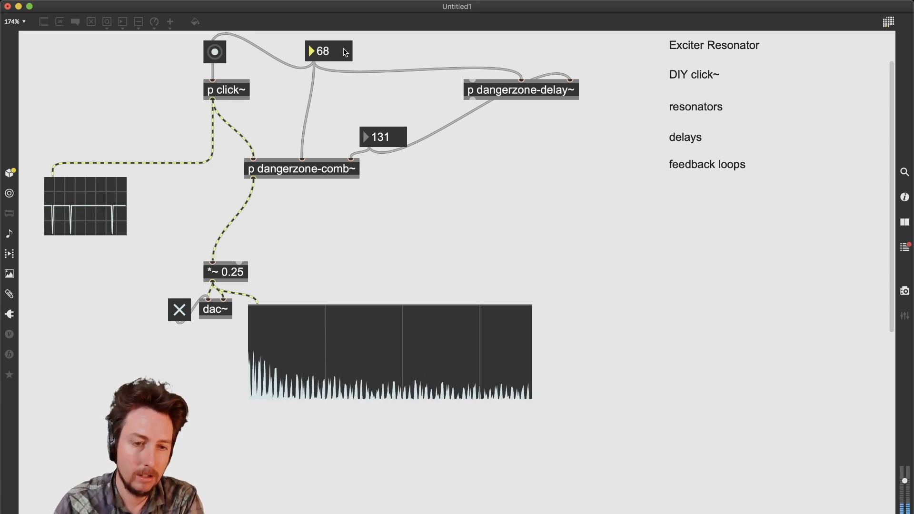
key(Down)
key(Down)
key(Down)
key(Down)
key(Down)
key(Down)
key(Down)
key(Down)
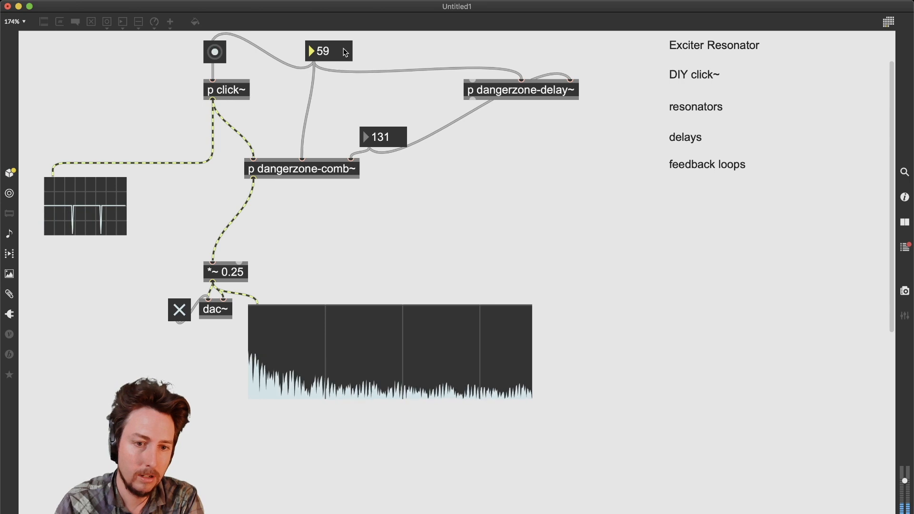
key(Down)
key(Down)
key(Down)
key(Down)
key(Down)
key(Down)
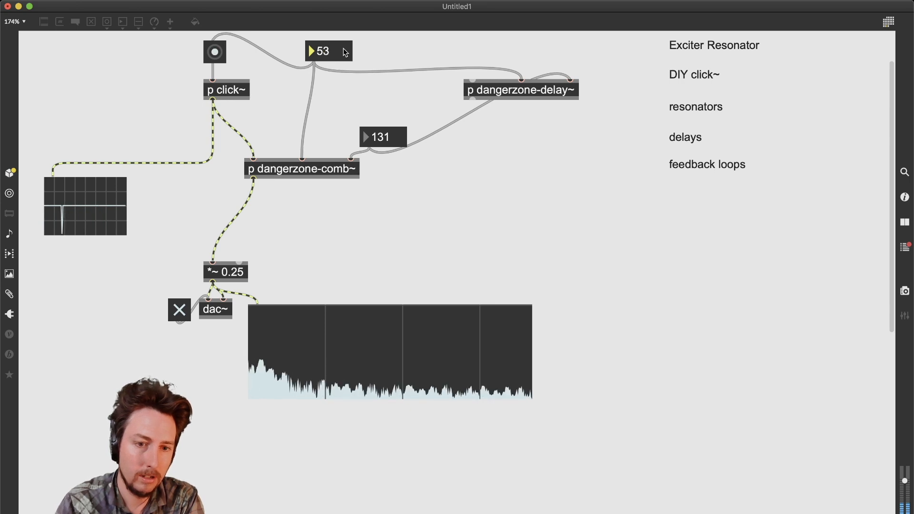
key(Down)
key(Down)
key(Down)
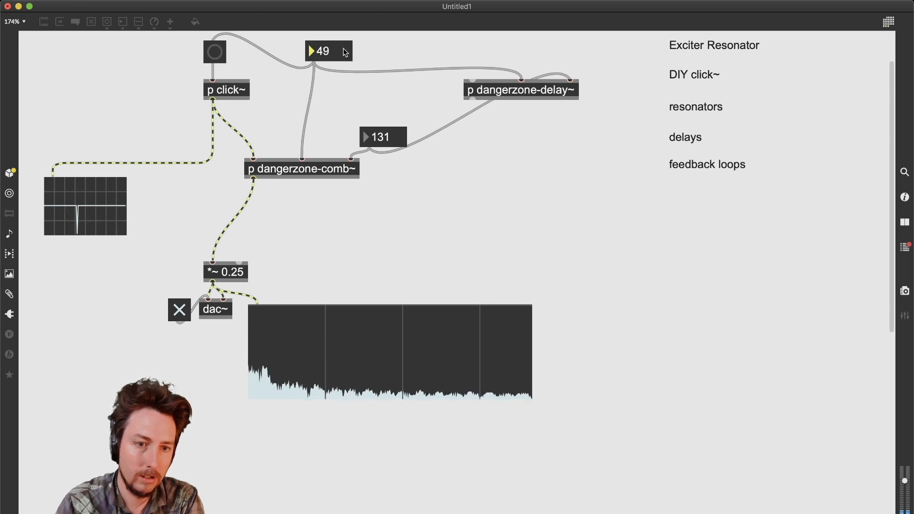
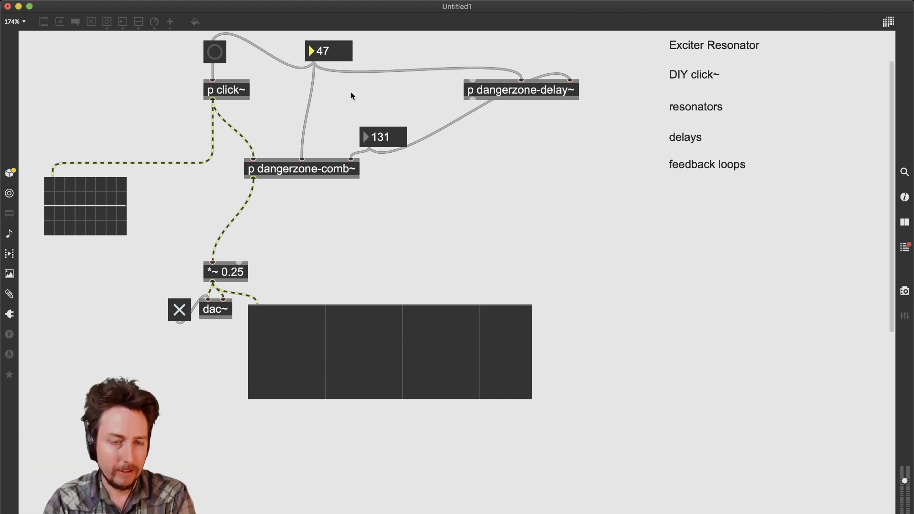
Step: Lower the note number further to 29 to hear how the comb resonator behaves at very low pitches
key(Down)
key(Down)
key(Down)
key(Down)
key(Down)
key(Down)
key(Down)
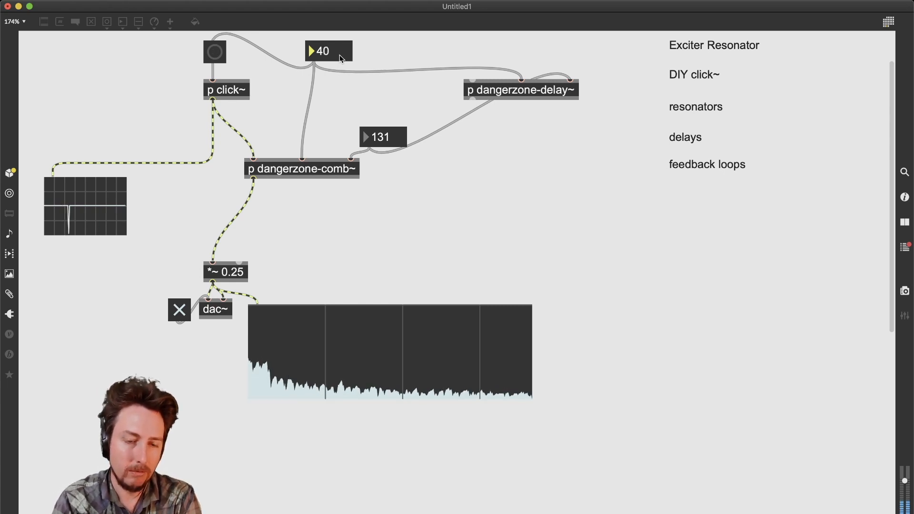
key(Down)
key(Down)
key(Down)
key(Down)
key(Down)
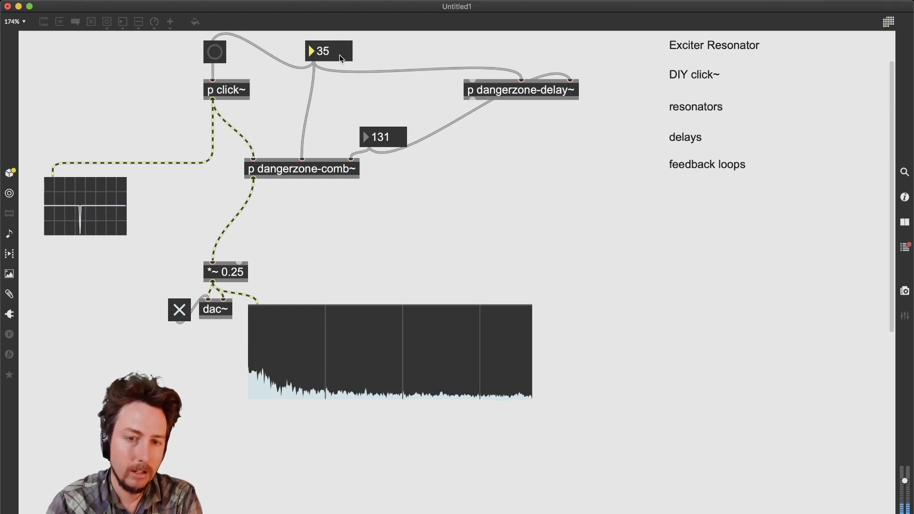
key(Down)
key(Down)
key(Down)
key(Down)
key(Down)
key(Down)
key(Down)
key(Down)
key(Down)
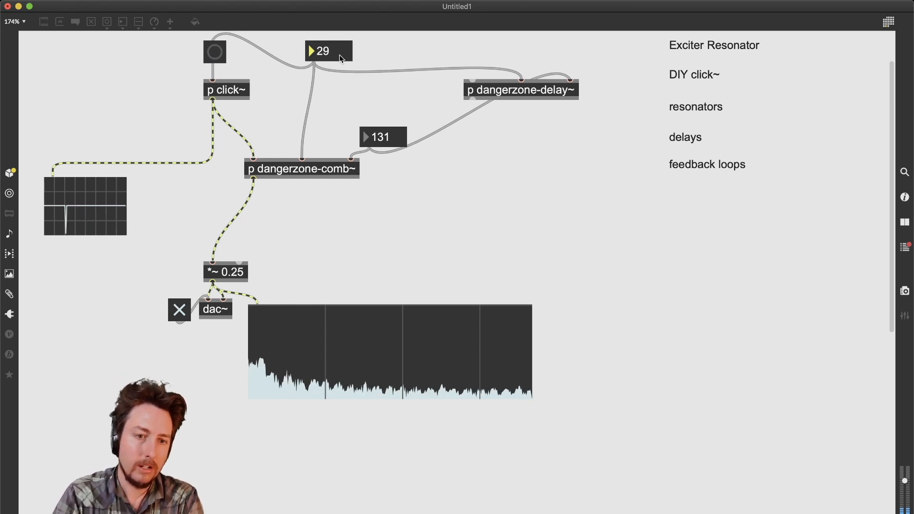
Step: Step the note number up to 42 while listening to the comb resonator
key(Up)
key(Up)
key(Up)
key(Up)
key(Up)
key(Up)
key(Up)
key(Up)
key(Up)
key(Up)
key(Up)
key(Up)
key(Up)
key(Up)
key(Up)
key(Up)
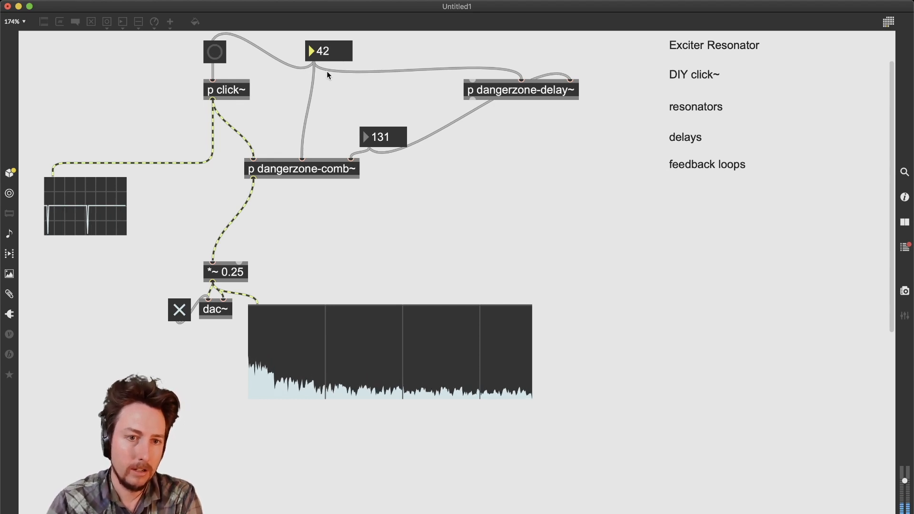
Step: Inside p dangerzone-comb~, set the comb~ object's max-delay argument to 60 and close the subpatch
double_click(318, 172)
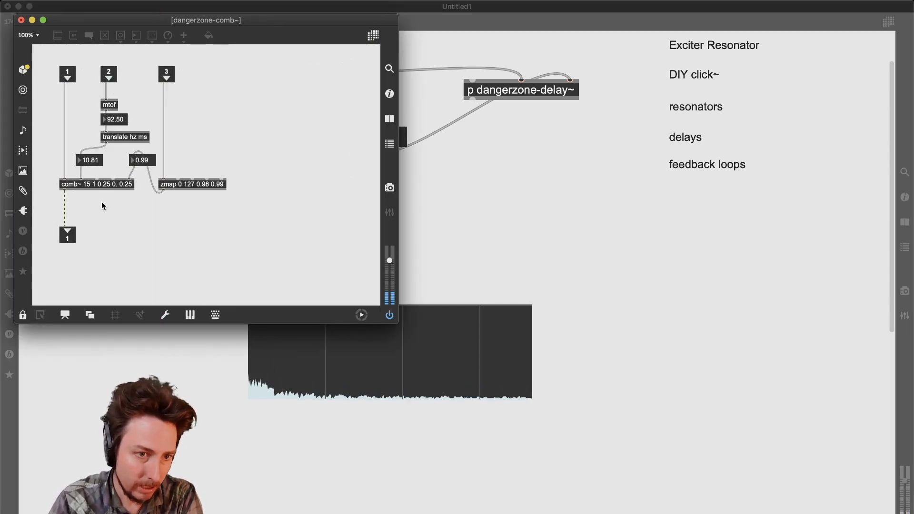
click(88, 187)
click(87, 185)
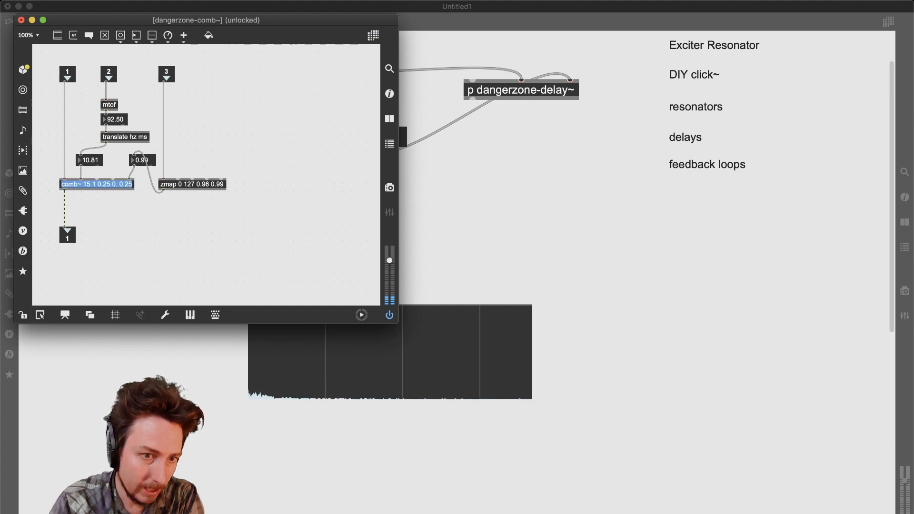
double_click(86, 185)
triple_click(87, 185)
click(101, 196)
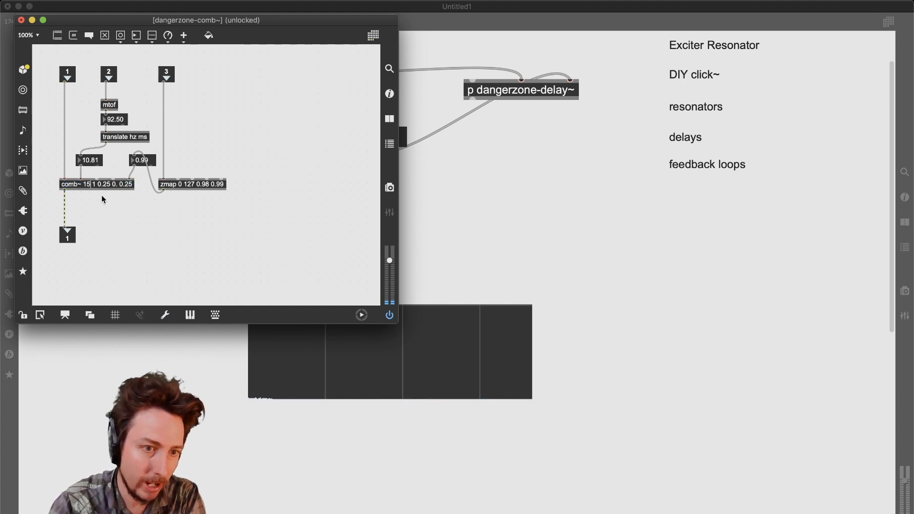
double_click(86, 185)
key(BackSpace)
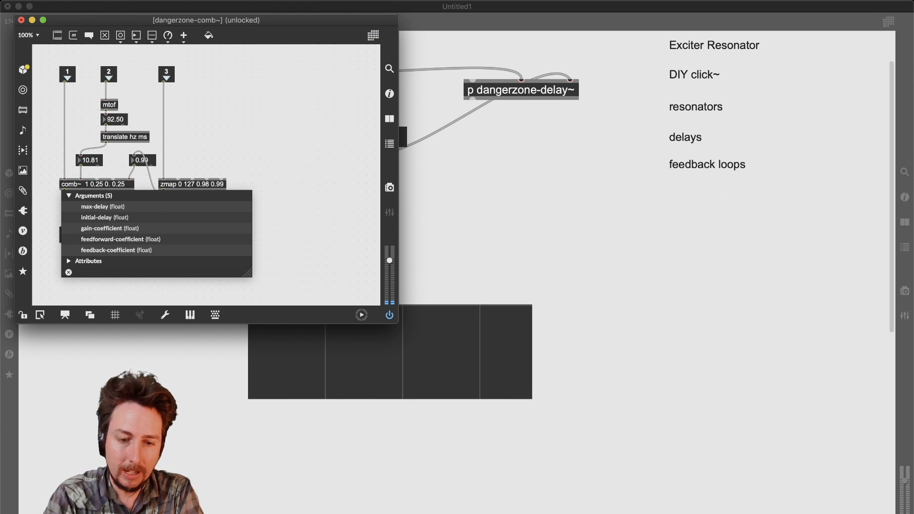
text(60)
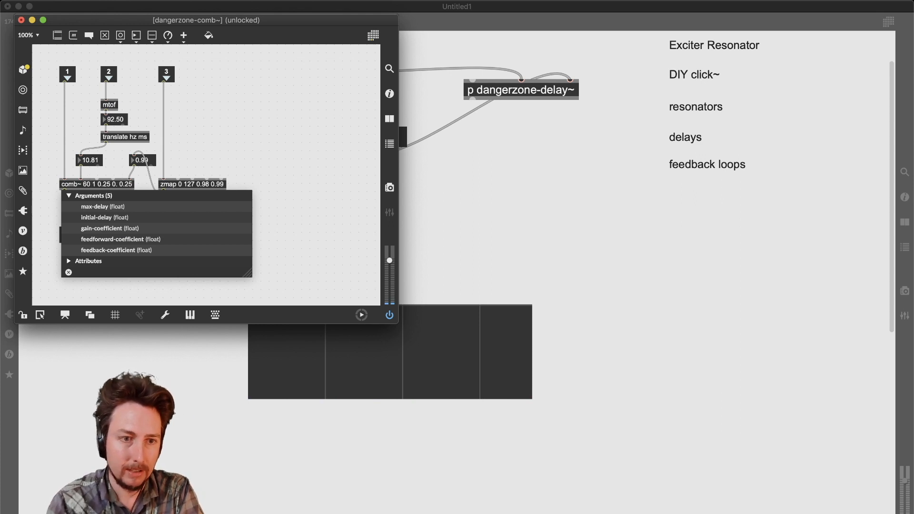
click(215, 138)
key(super+w)
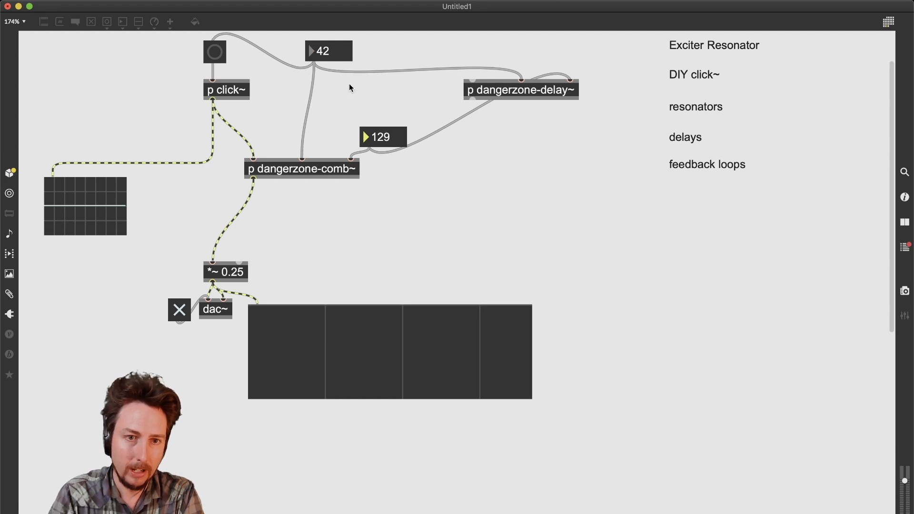
Step: Step the note number down to 28 to hear the comb resonator's low pitches with the longer maximum delay
key(super+e)
key(super+e)
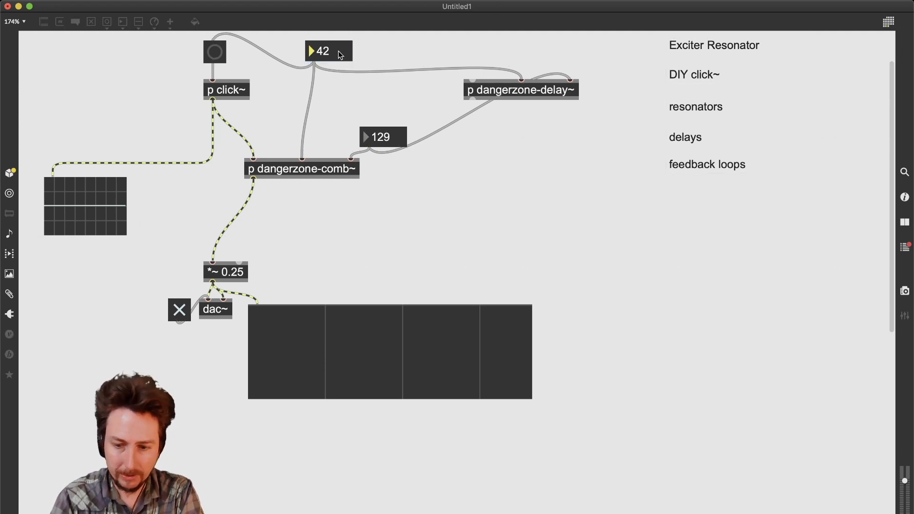
key(Down)
key(Down)
key(Down)
key(Down)
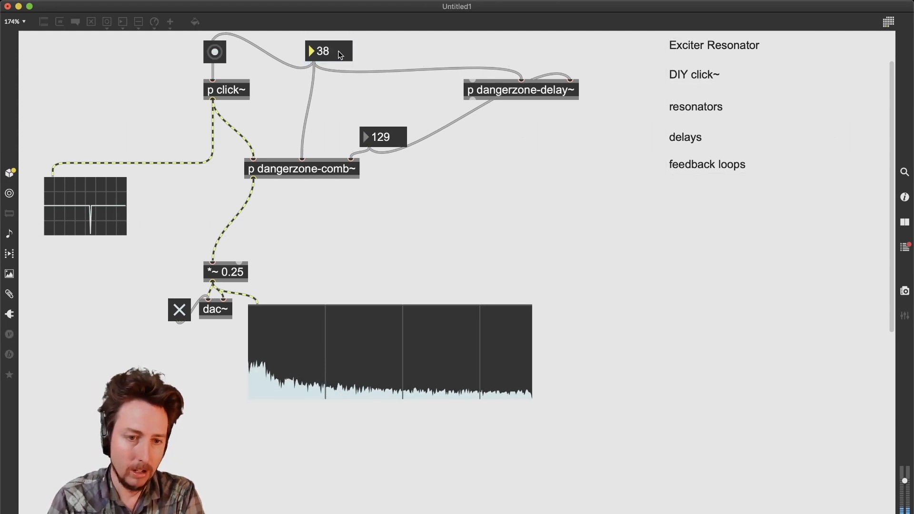
key(Down)
key(Down)
key(Down)
key(Down)
key(Down)
key(Down)
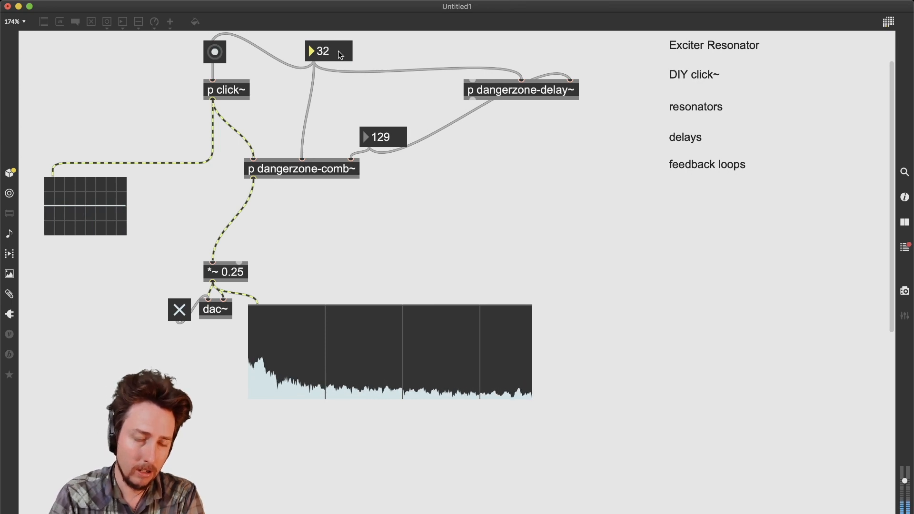
key(Down)
key(Down)
key(Down)
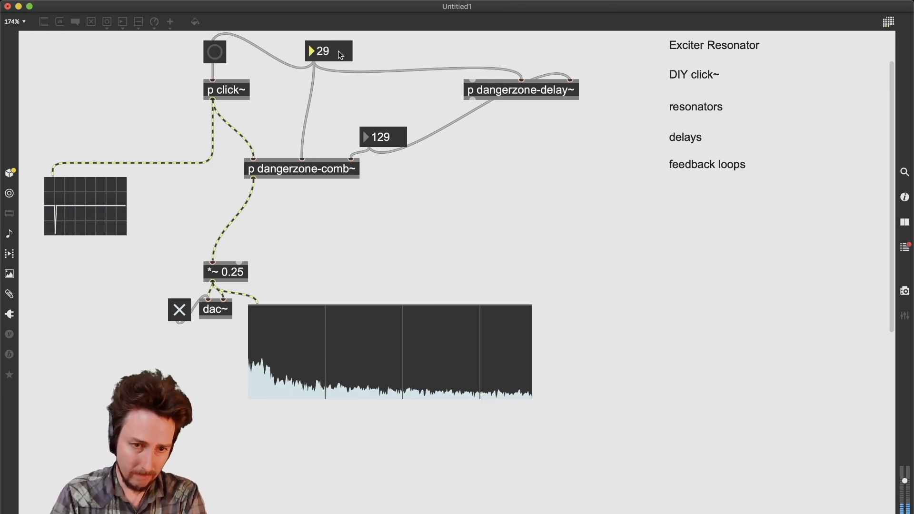
key(Down)
Step: Step the note number back up to 42 while auditioning p dangerzone-comb~
key(Up)
key(Up)
key(Up)
key(Up)
key(Up)
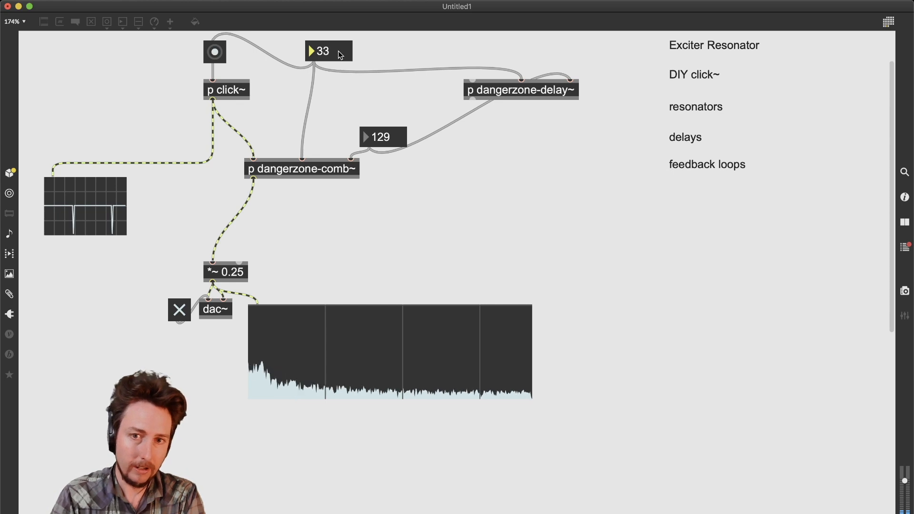
key(Up)
key(Up)
key(Up)
key(Up)
key(Up)
key(Up)
key(Up)
key(Up)
key(Up)
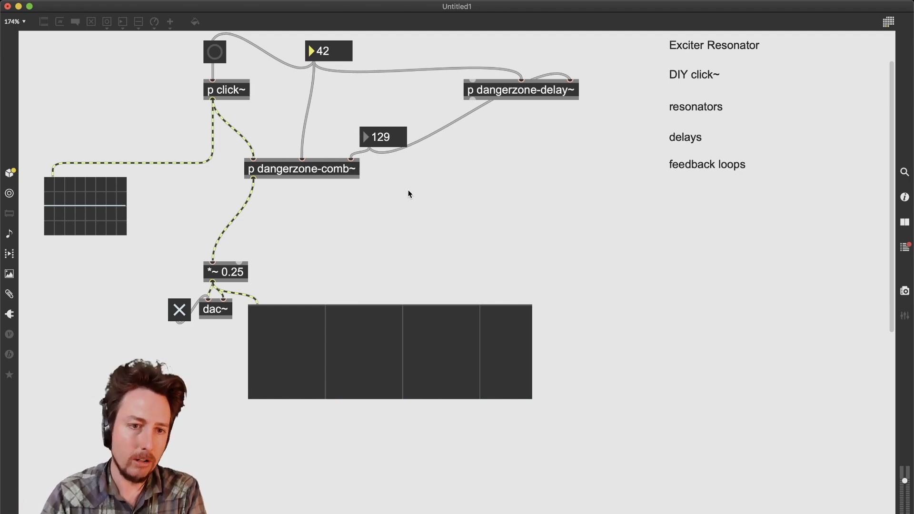
Step: Delete the patch cords running from p click~ into p dangerzone-comb~ and from p dangerzone-comb~ to *~ 0.25
key(super+e)
click(301, 172)
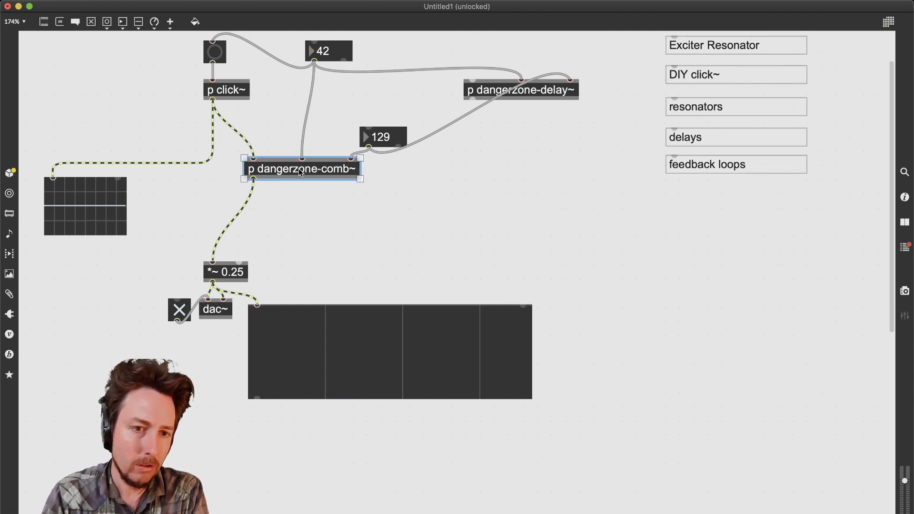
click(248, 145)
key(BackSpace)
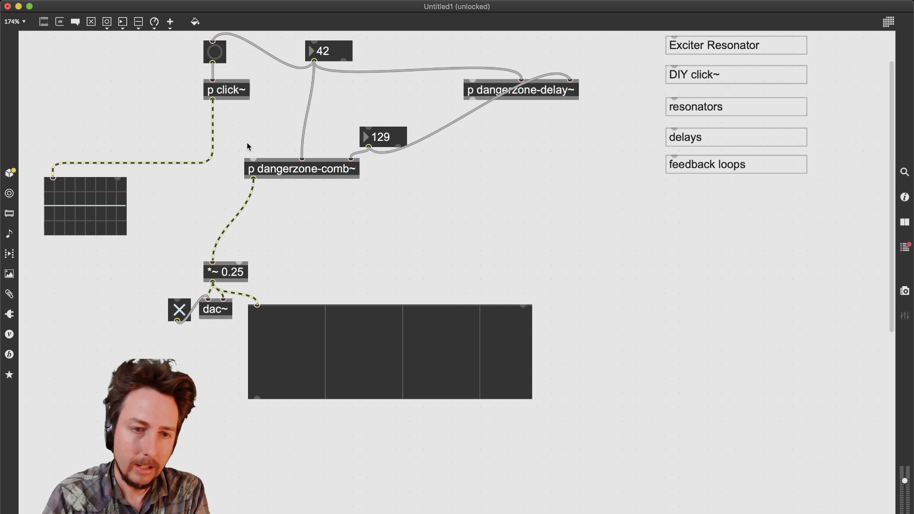
click(251, 190)
key(BackSpace)
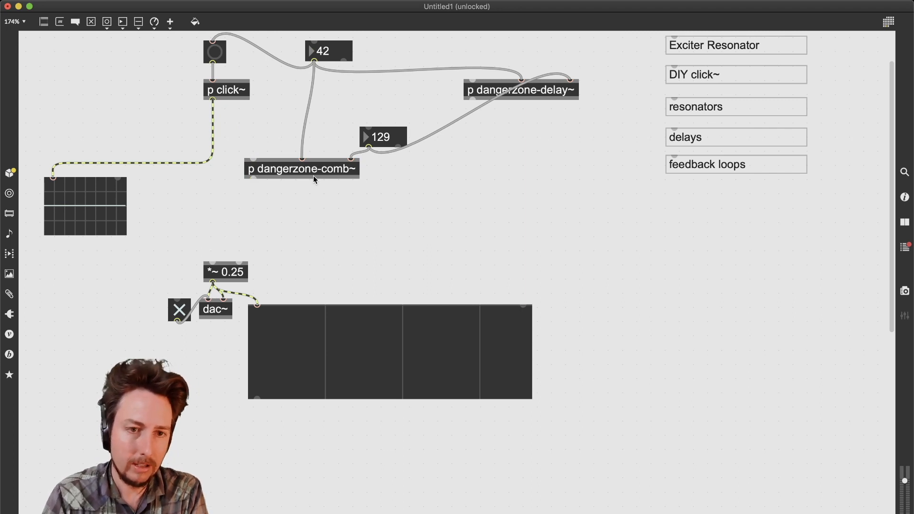
Step: Move p dangerzone-comb~ and its feedback number box over beneath p dangerzone-delay~
drag(314, 180, 528, 199)
drag(396, 137, 580, 138)
drag(536, 183, 557, 162)
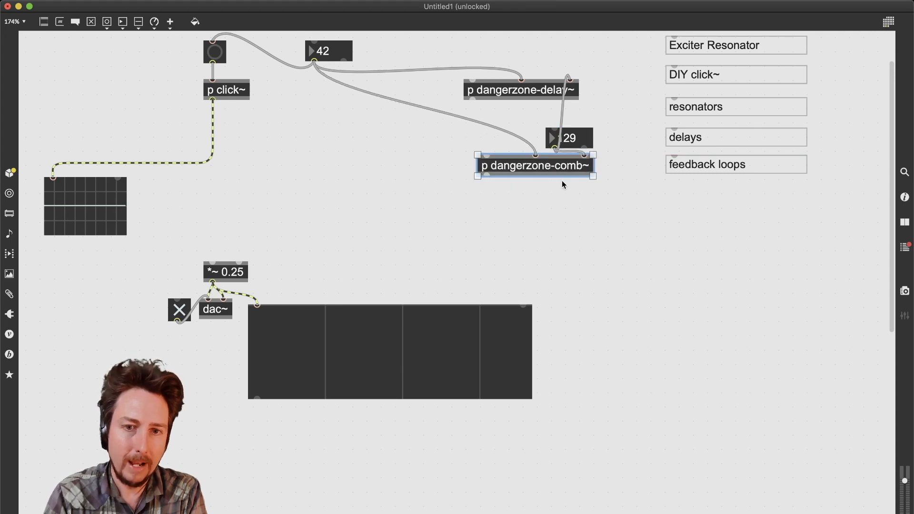
Step: Add a lang.fret.softclip~ object and place it between p click~ and *~ 0.25
click(323, 162)
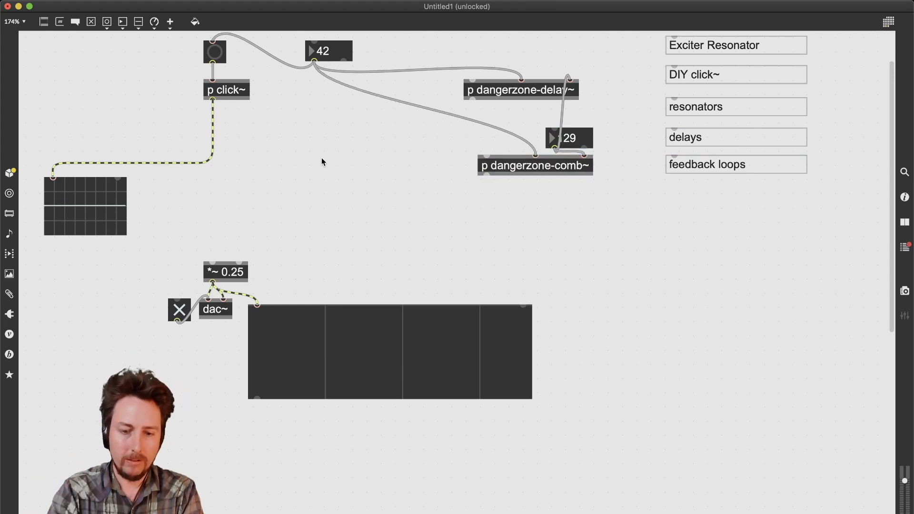
text(n)
text(lang.)
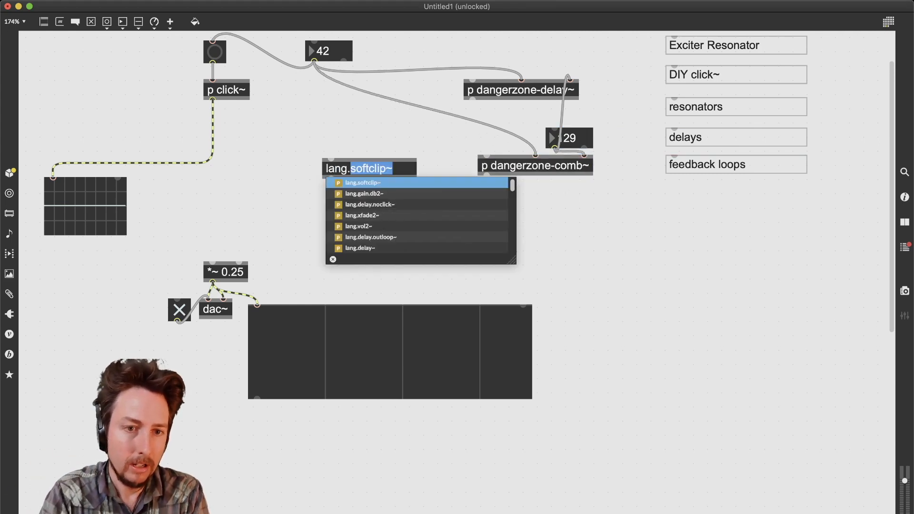
text(fret)
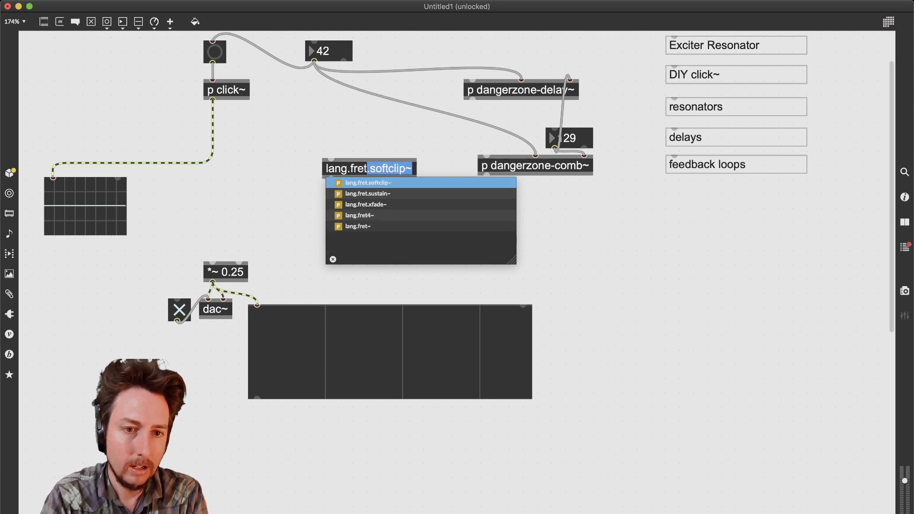
key(Return)
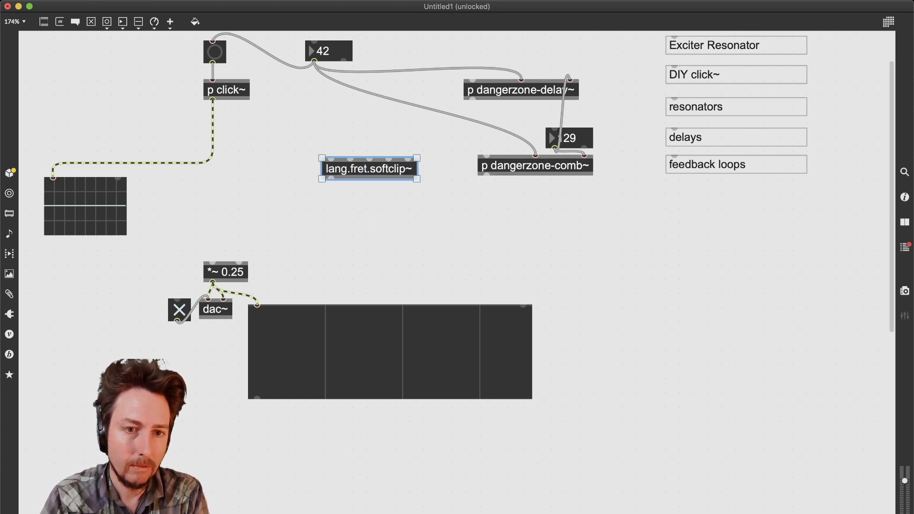
drag(383, 168, 301, 180)
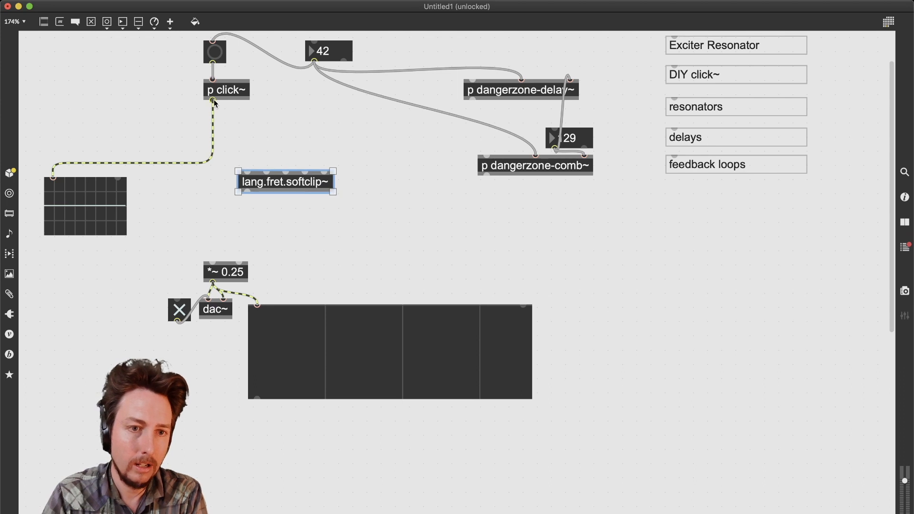
Step: Wire lang.fret.softclip~ between p click~ and *~ 0.25, and connect the note number box to its second inlet
drag(213, 100, 214, 265)
drag(268, 173, 265, 188)
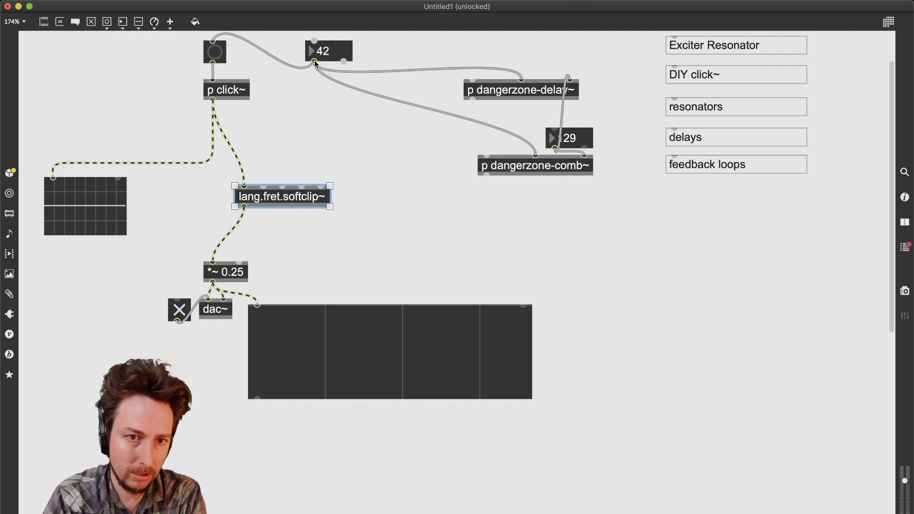
drag(314, 62, 263, 184)
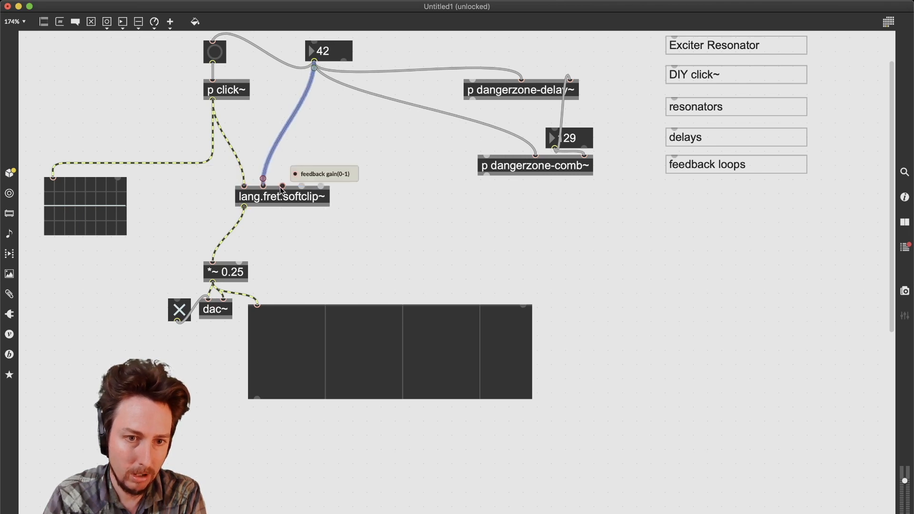
click(351, 152)
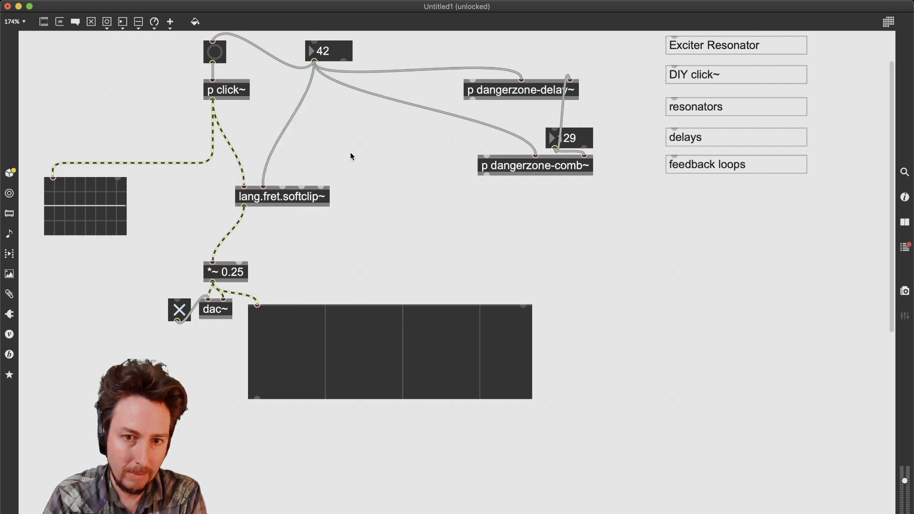
Step: Copy zmap 0 127 0.98 0.99 out of p dangerzone-comb~ and wire it between the feedback number box and lang.fret.softclip~'s feedback gain inlet
double_click(564, 171)
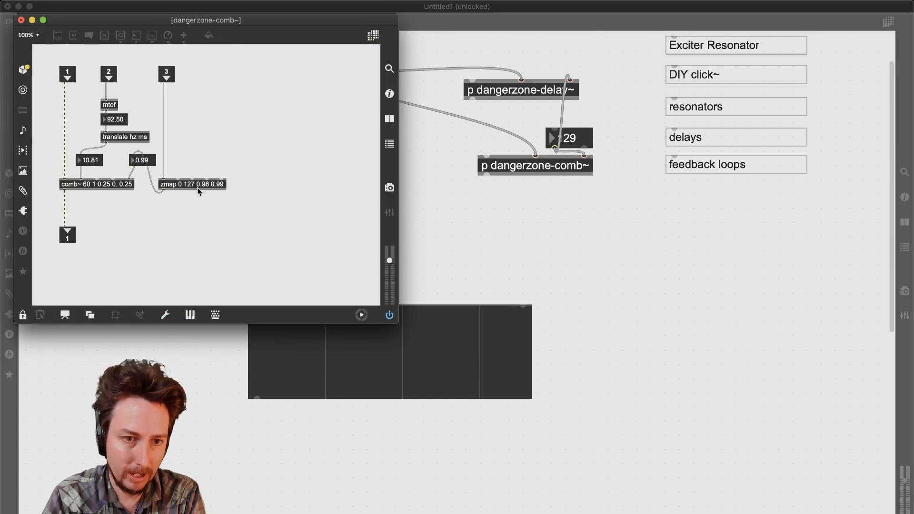
key(super+e)
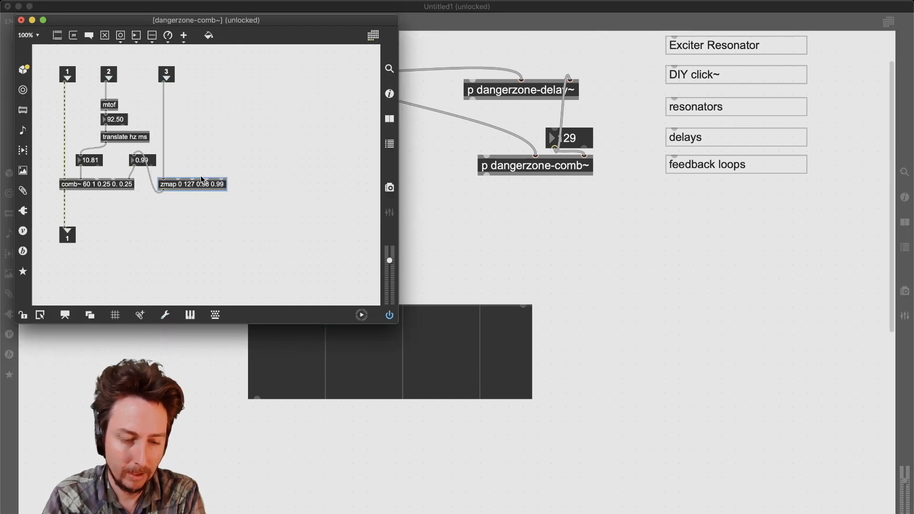
key(super+w)
key(super+f)
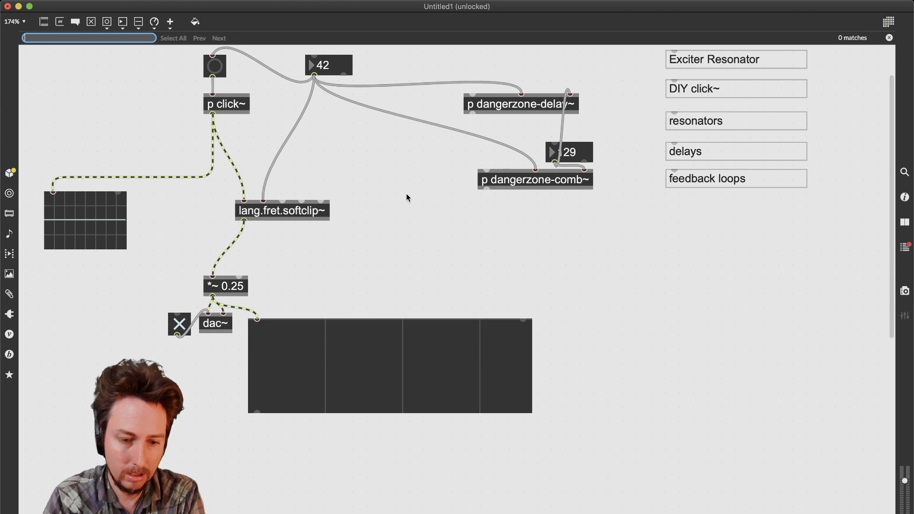
click(889, 38)
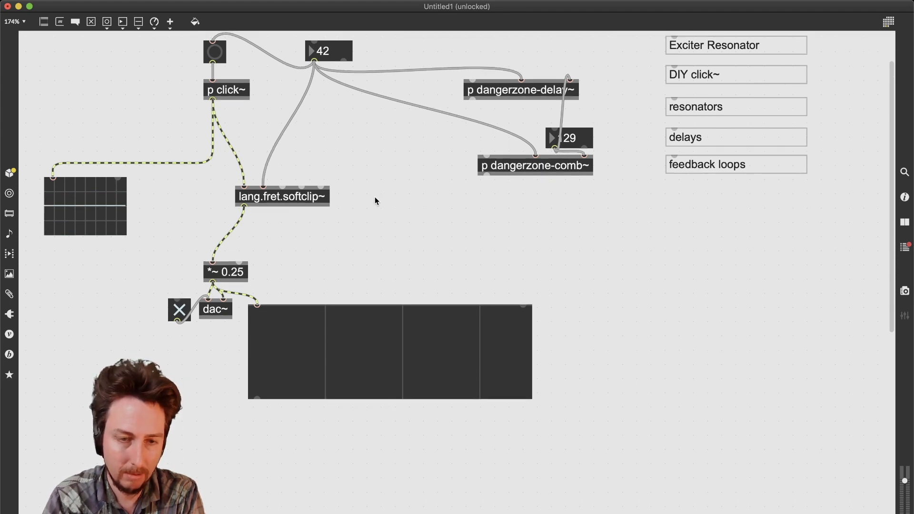
key(super+v)
drag(284, 275, 436, 214)
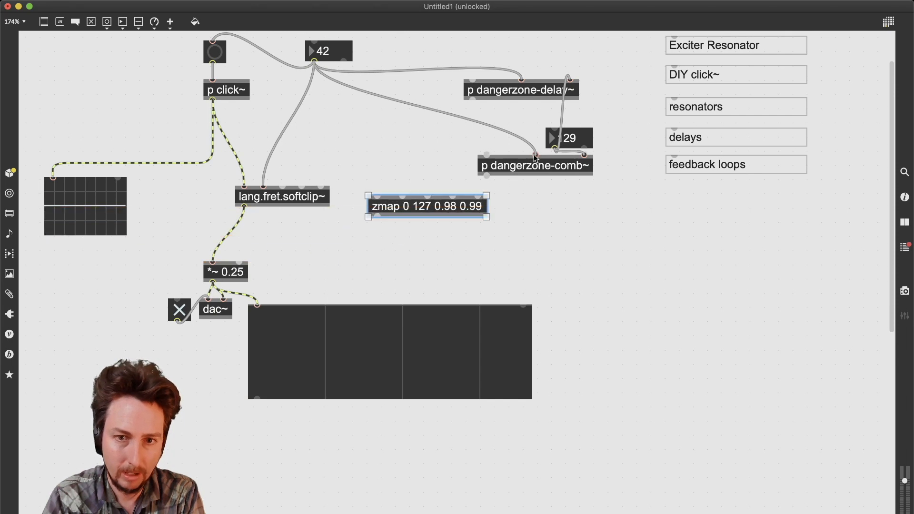
mouse_move(555, 147)
mouse_down()
mouse_move(379, 204)
mouse_move(285, 192)
mouse_up()
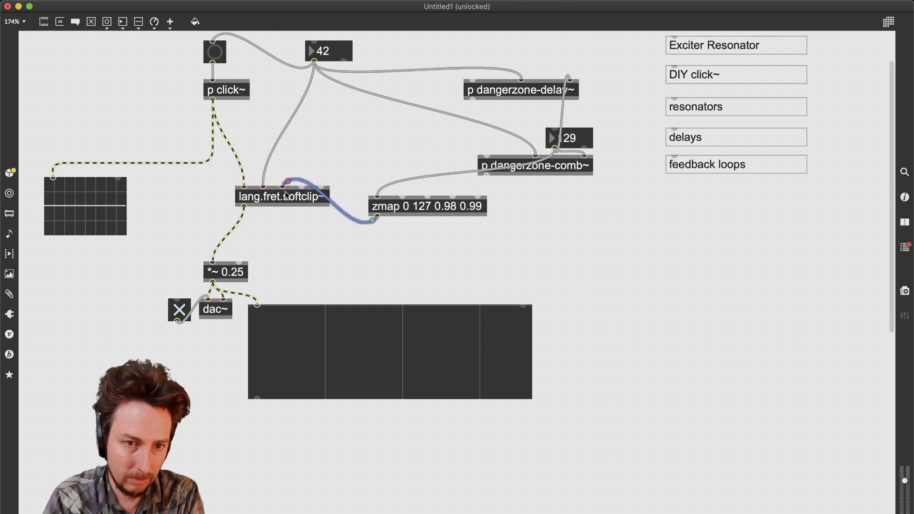
Step: Lock the patch and audition lang.fret.softclip~ by raising the note number to 50 and the feedback number box to 130
key(super+e)
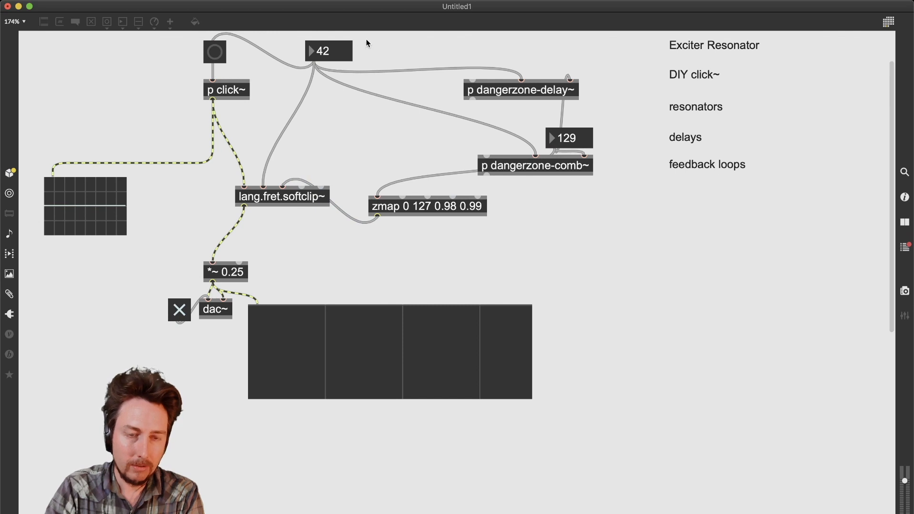
key(Up)
key(Up)
key(Up)
key(Up)
key(Up)
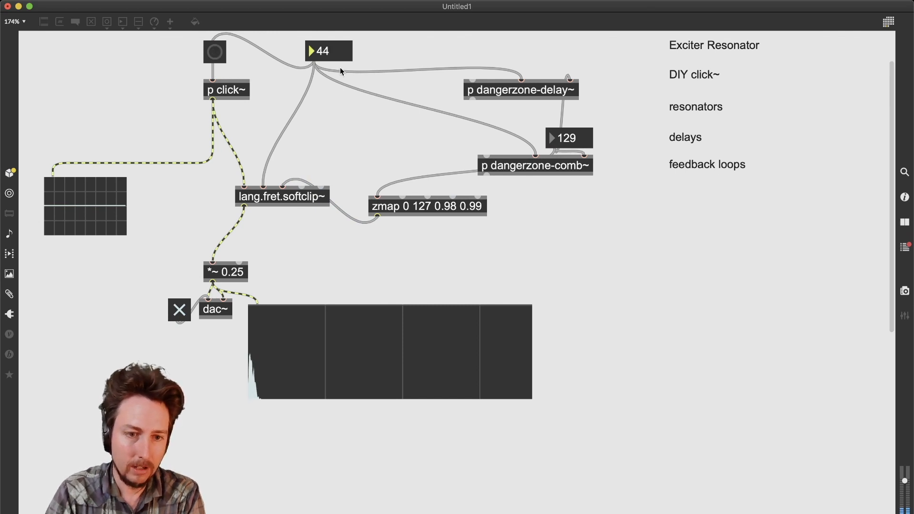
key(Up)
key(Up)
key(Up)
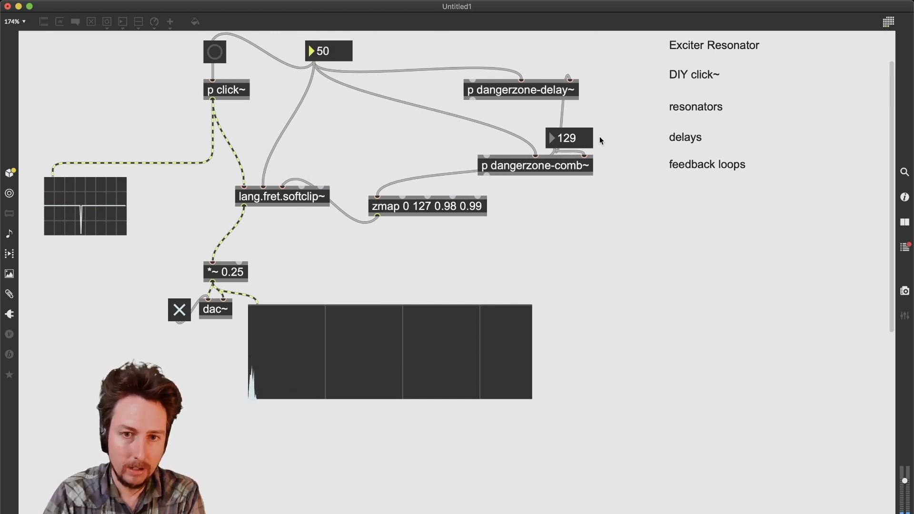
drag(587, 138, 586, 135)
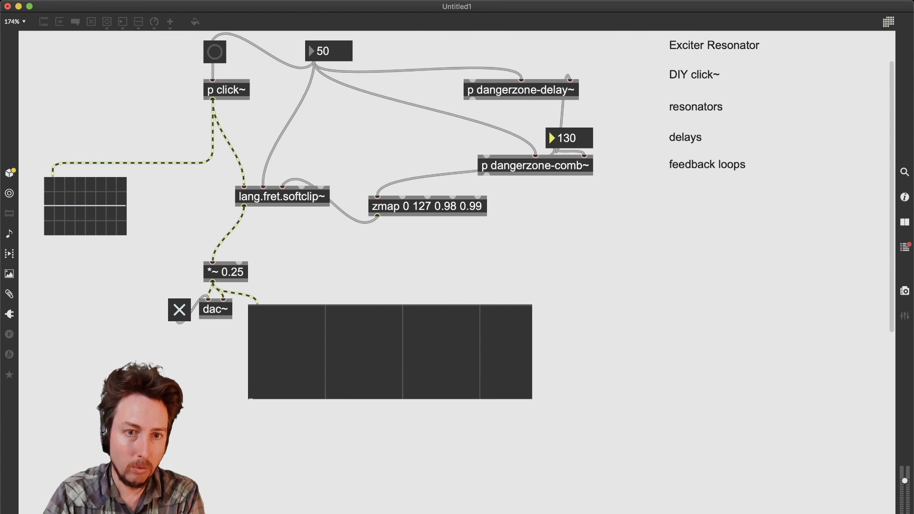
Step: Play notes down to 47 and examine the inside of lang.fret.softclip~, including its feedback scaling and bandpass filter
key(Up)
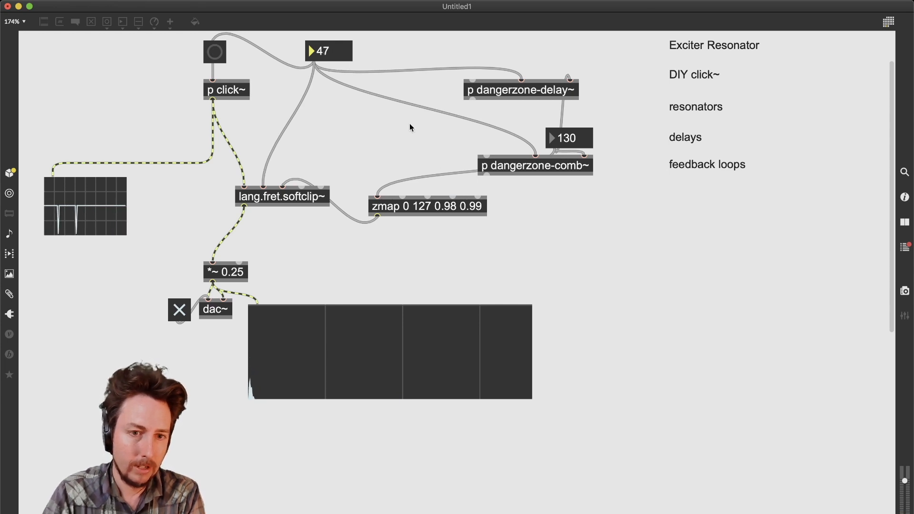
double_click(295, 194)
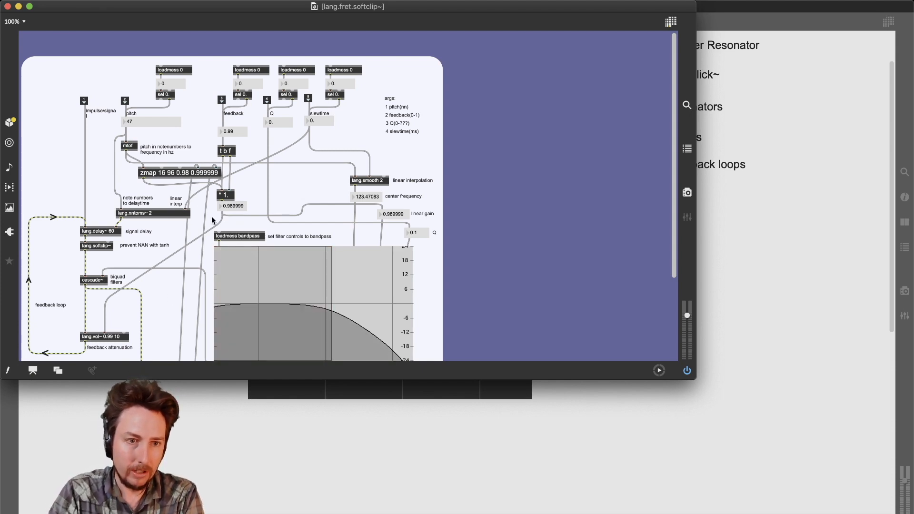
scroll(92, 213, down, 1)
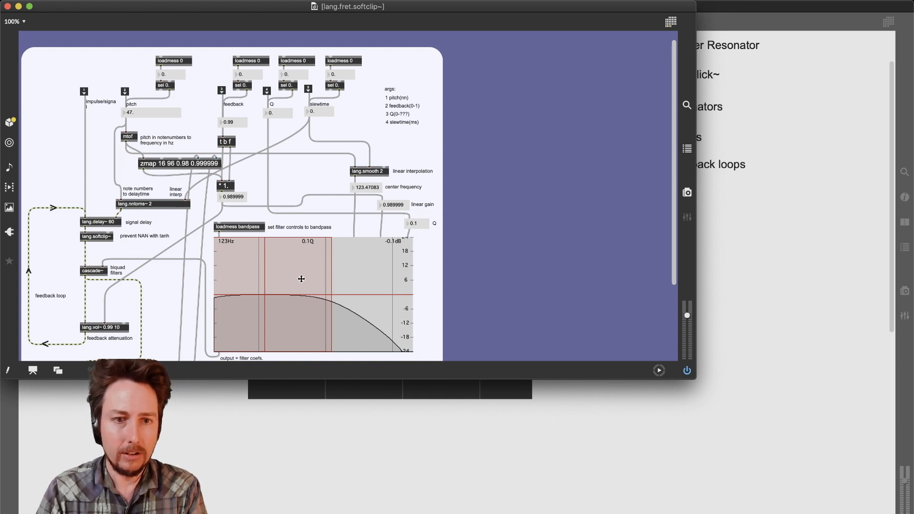
key(super+w)
Step: Add an overdrive~ 100 object and wire it between lang.fret.softclip~ and *~ 0.25
key(super+e)
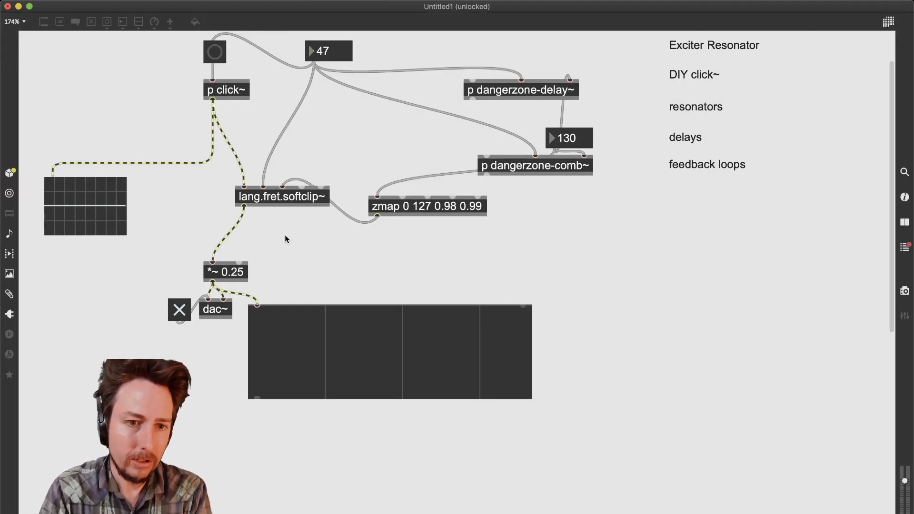
key(n)
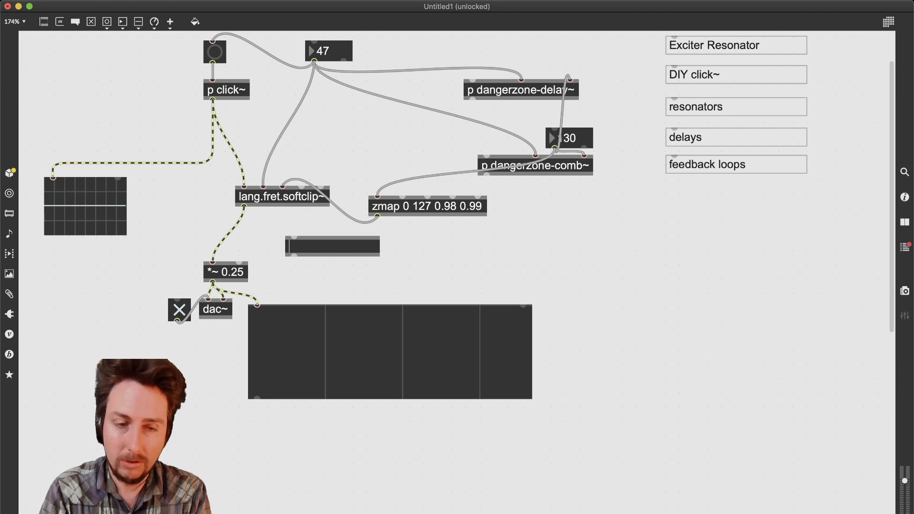
text(overdrive~)
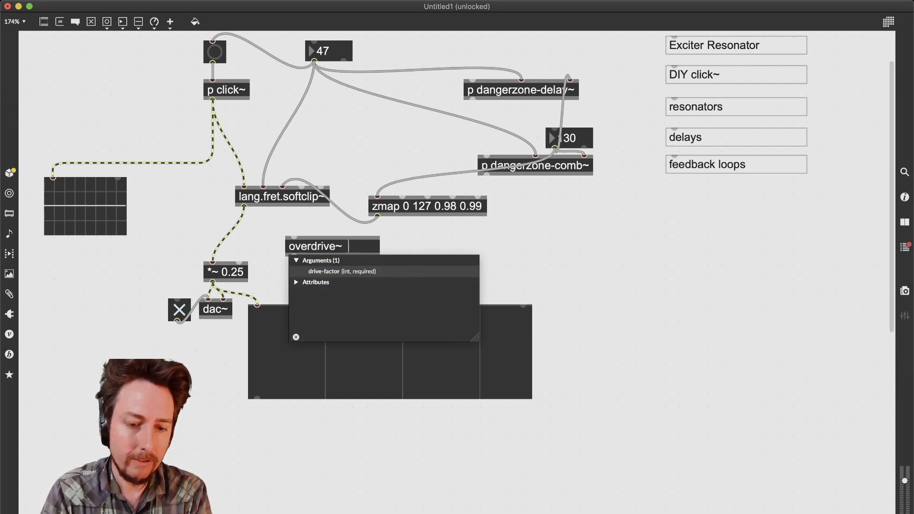
text(  100)
click(253, 218)
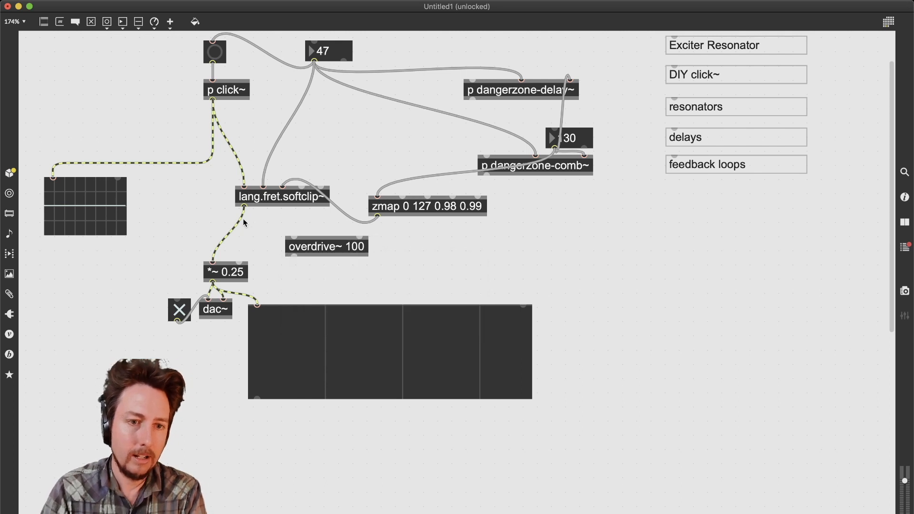
click(240, 220)
drag(244, 210, 294, 258)
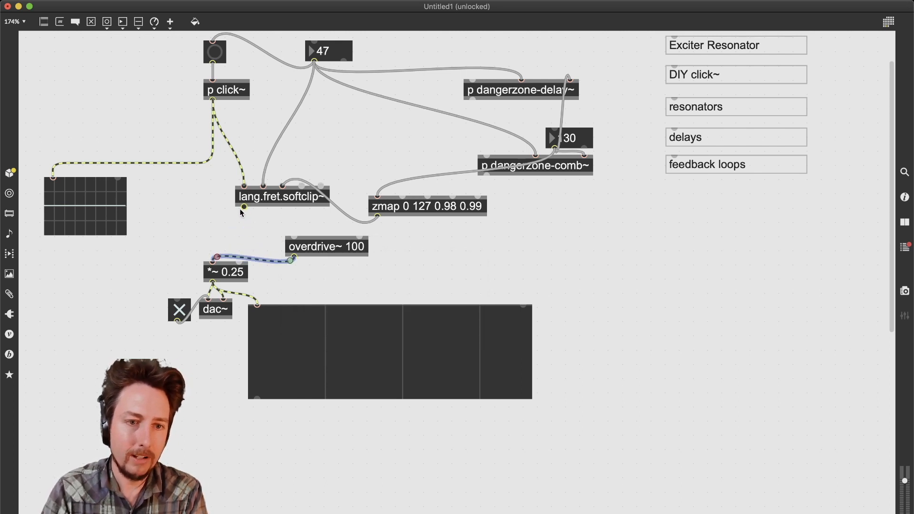
drag(244, 206, 294, 238)
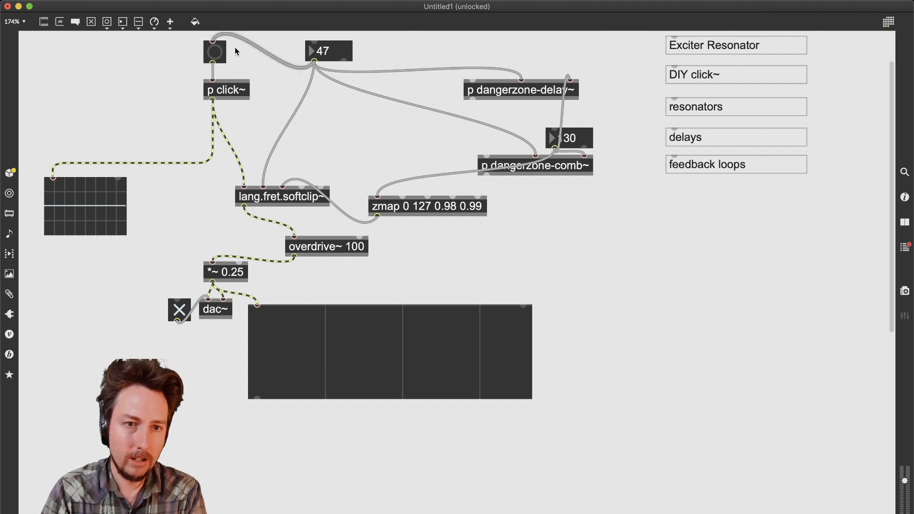
Step: Audition the overdriven resonator by triggering p click~ and lowering the note number to 42
super+click(214, 52)
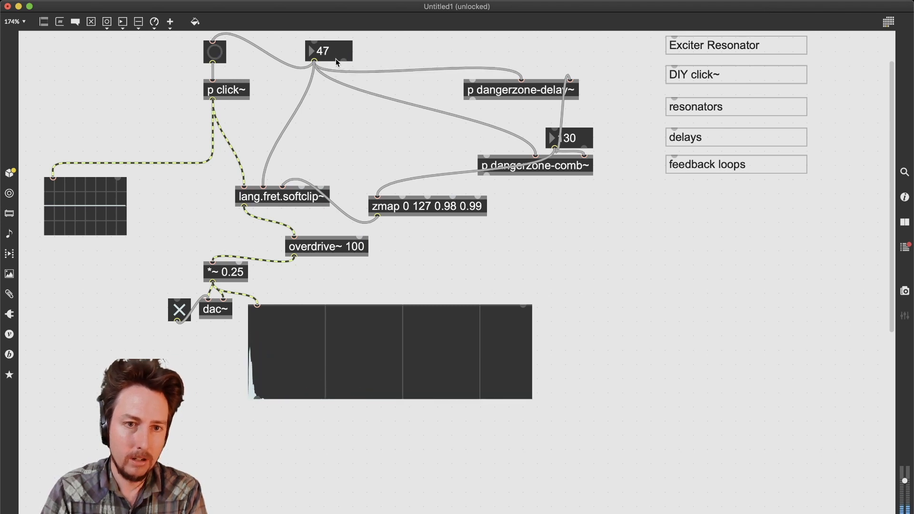
key(super+e)
drag(336, 59, 335, 57)
key(super+e)
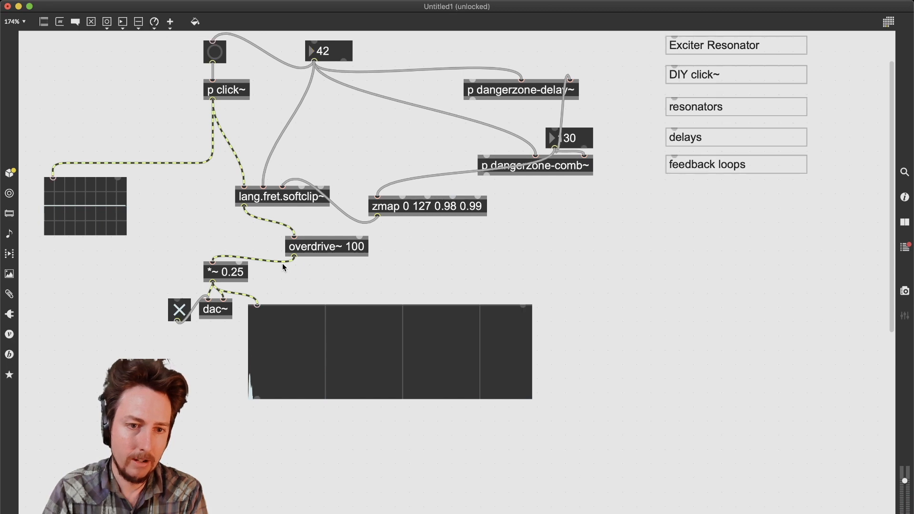
key(super+e)
key(super+e)
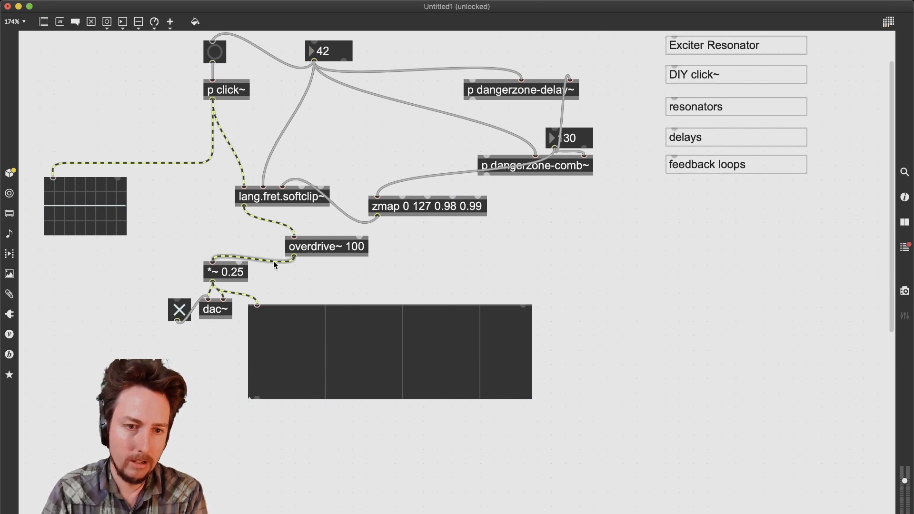
Step: Insert a second overdrive~ 100 in series between the first overdrive~ and *~ 0.25
click(275, 265)
key(BackSpace)
drag(307, 250, 217, 258)
Step: Audition the doubled overdrive by triggering p click~, locking the patch and stepping the note number up and down to 38
super+click(215, 53)
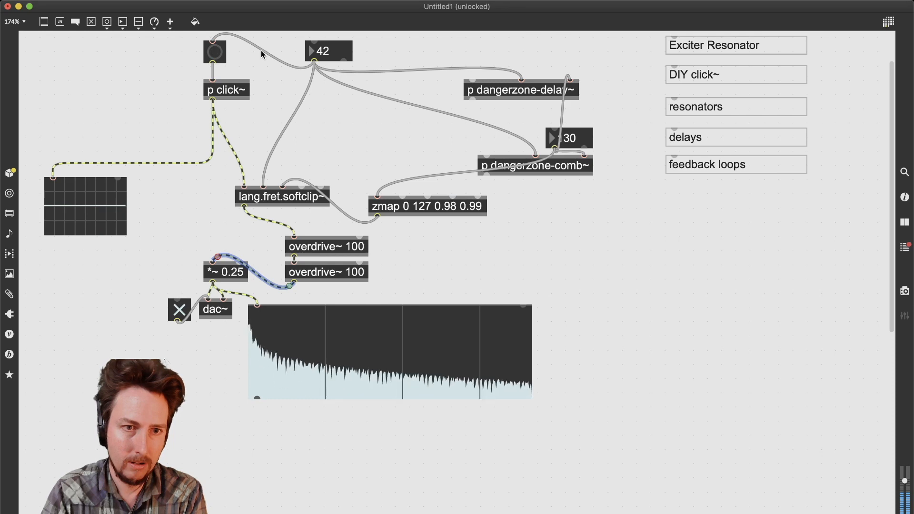
click(333, 52)
key(super+e)
key(Down)
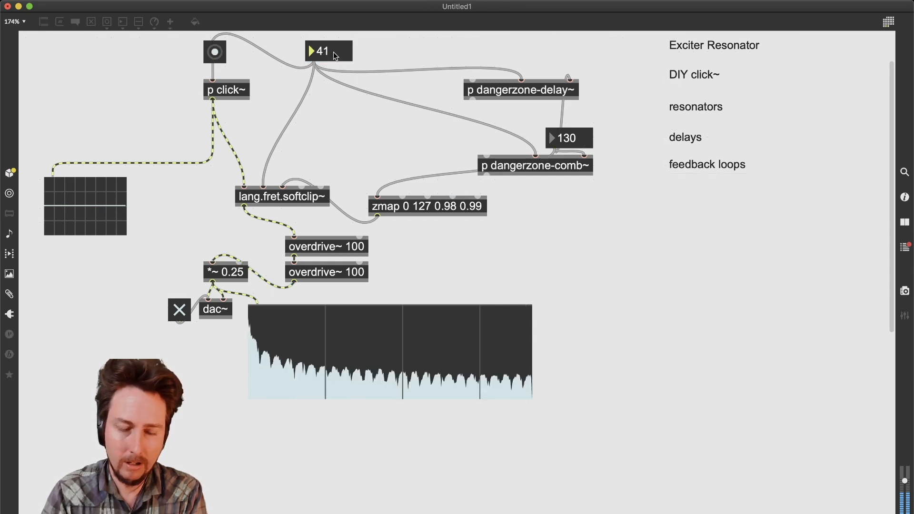
key(Up)
key(Up)
key(Up)
key(Down)
key(Down)
key(Down)
key(Down)
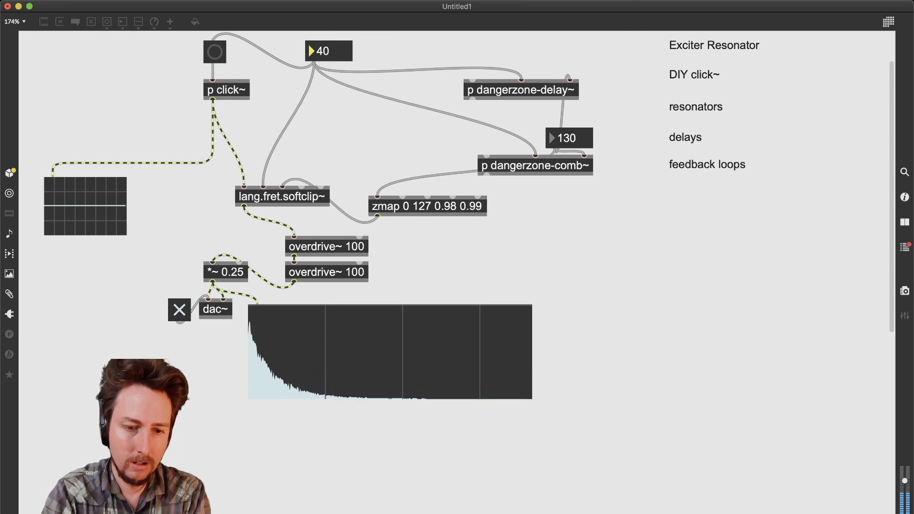
key(Down)
key(Down)
key(Down)
key(Down)
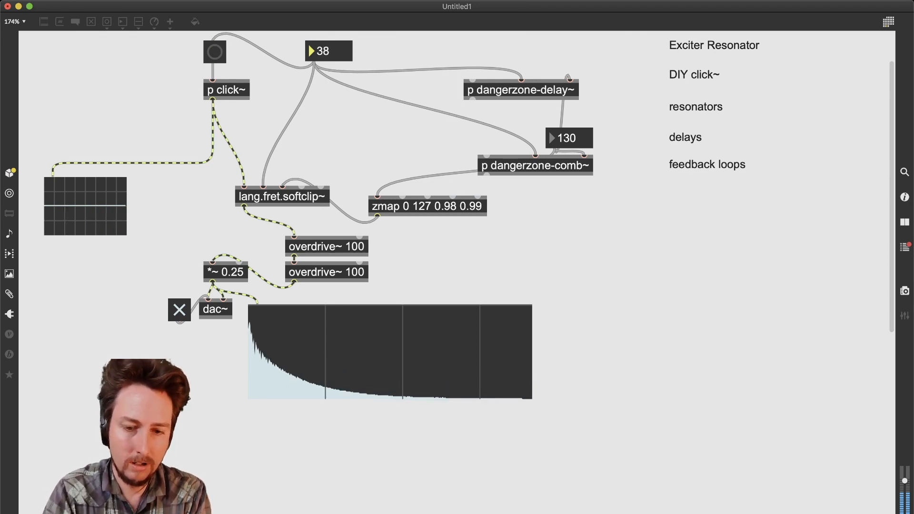
Step: Play notes 40 and 60 through the double overdrive, and step the note number down to 36
text(40)
key(Return)
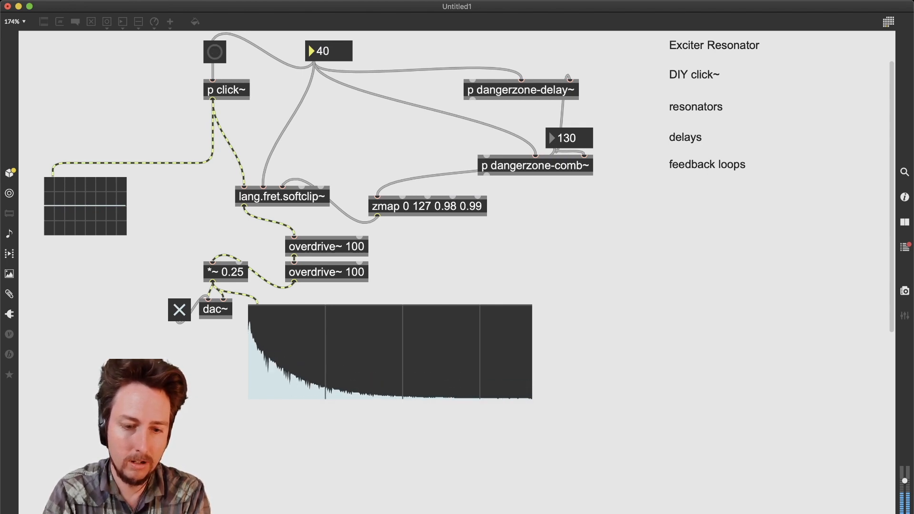
text(60)
key(Return)
key(Down)
key(Down)
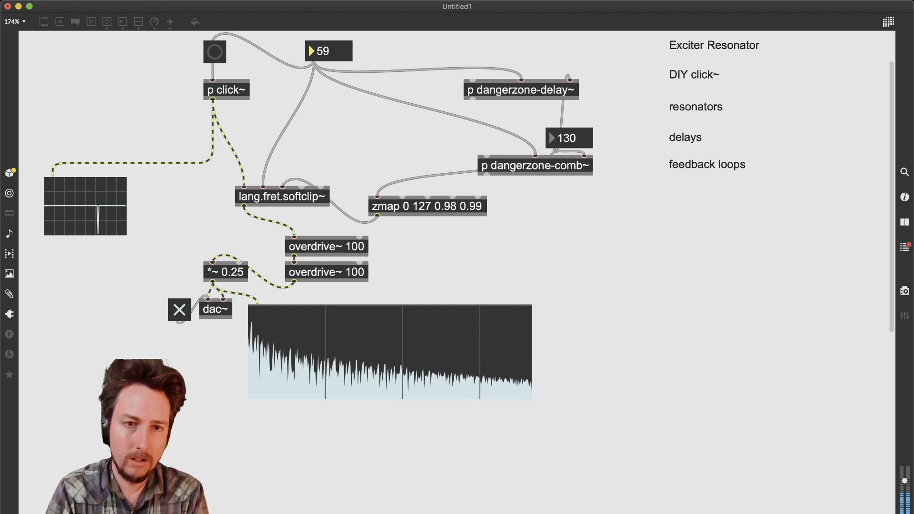
key(Down)
key(Down)
key(Down)
key(Down)
key(Down)
key(Down)
key(Down)
key(Down)
key(Down)
key(Down)
key(Down)
key(Down)
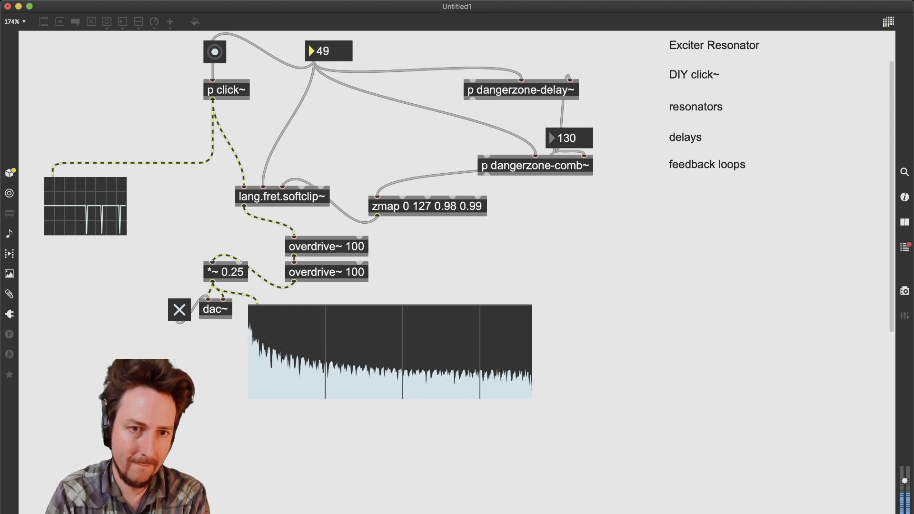
key(Down)
key(Down)
key(Down)
key(Down)
key(Down)
key(Down)
key(Down)
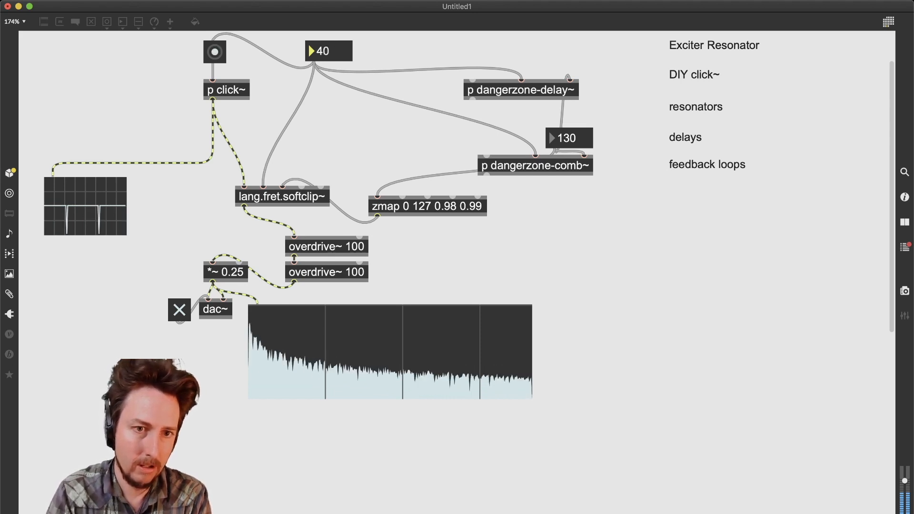
key(Down)
key(Down)
key(Down)
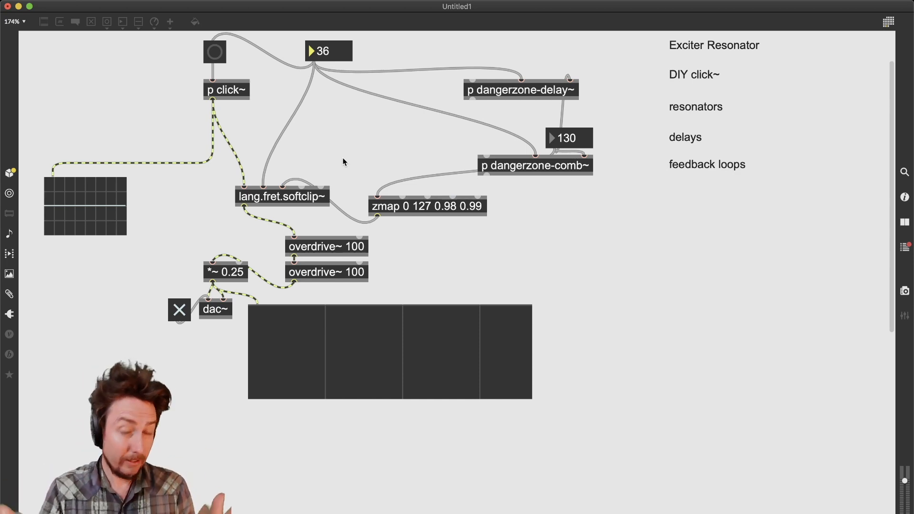
Step: Look inside lang.fret.softclip~ again and examine its inlets, feedback loop, filter graph and description comment
double_click(305, 202)
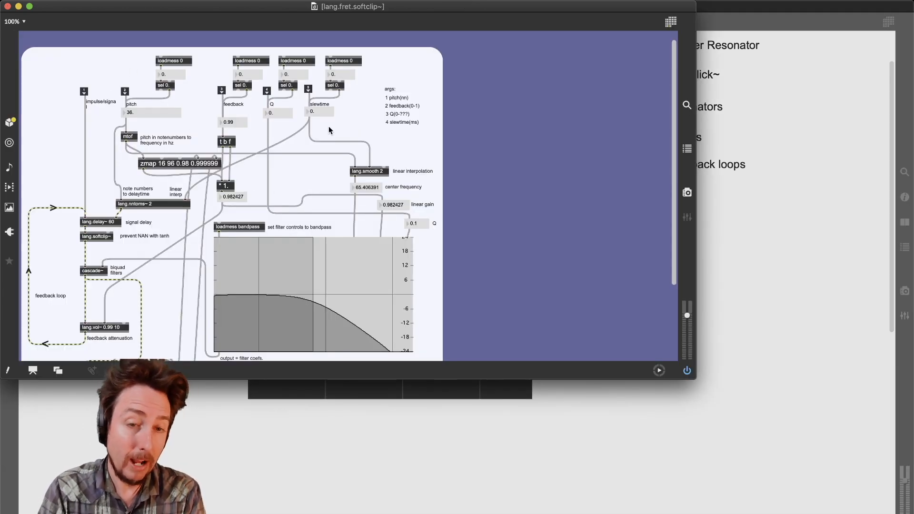
scroll(344, 178, down, 5)
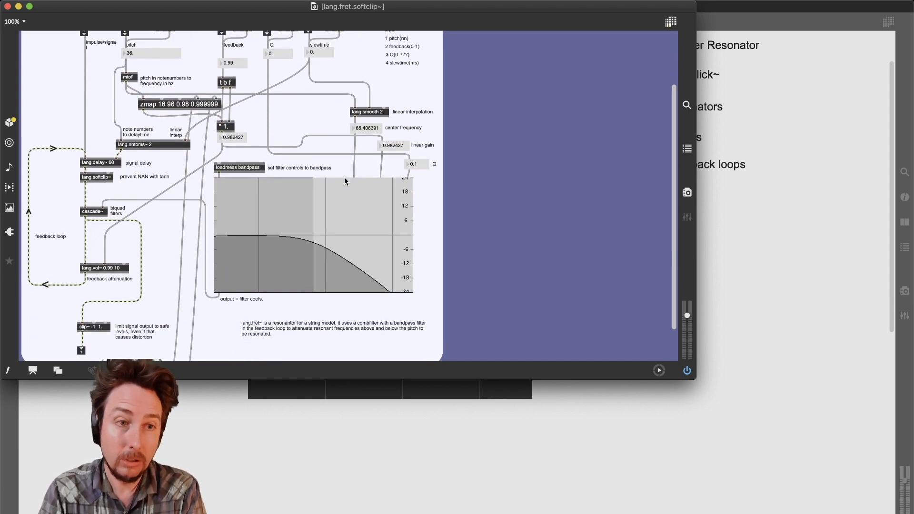
key(super+w)
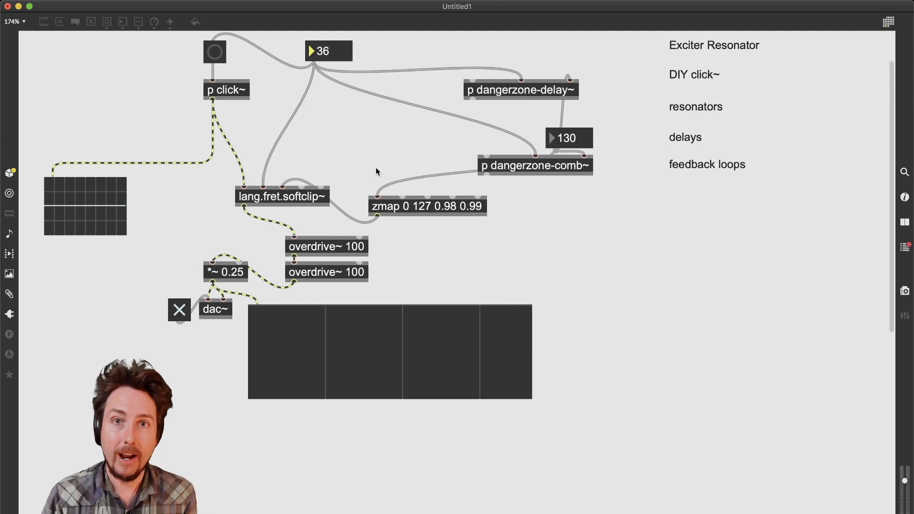
Step: Turn off the audio and save the patch as 2020-09-29-ExciterResonator in the Max-Lessons folder
click(183, 309)
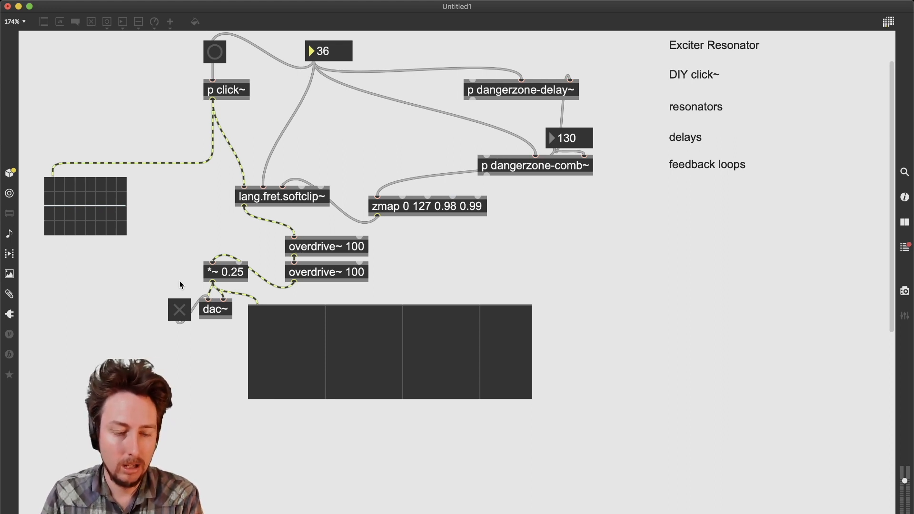
key(super+s)
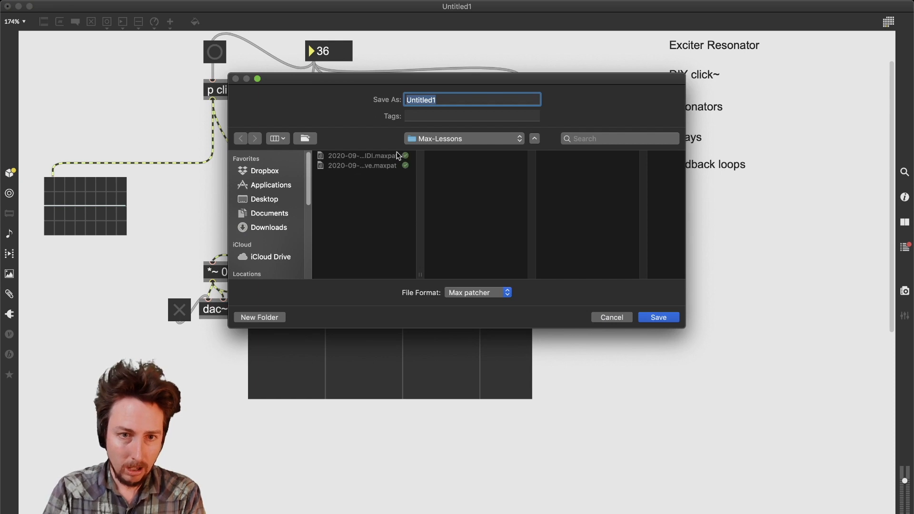
text(2020-09-28-subtractive)
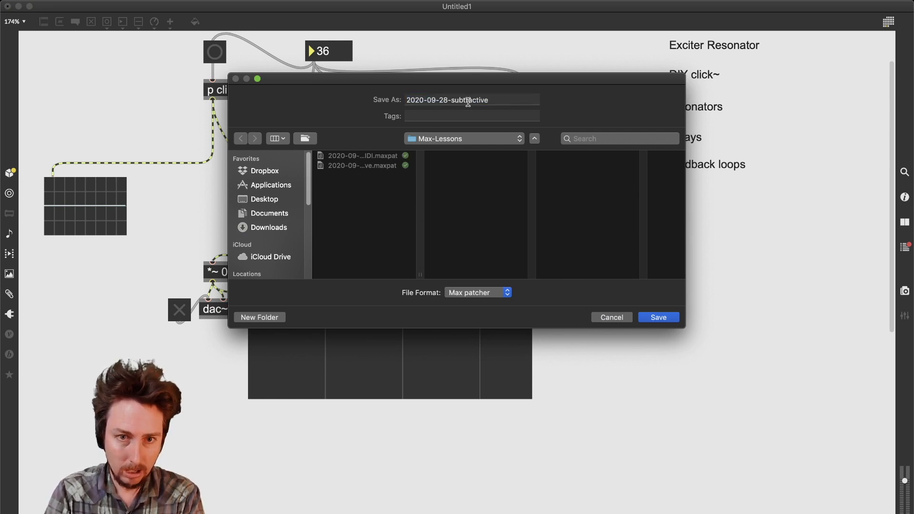
click(447, 99)
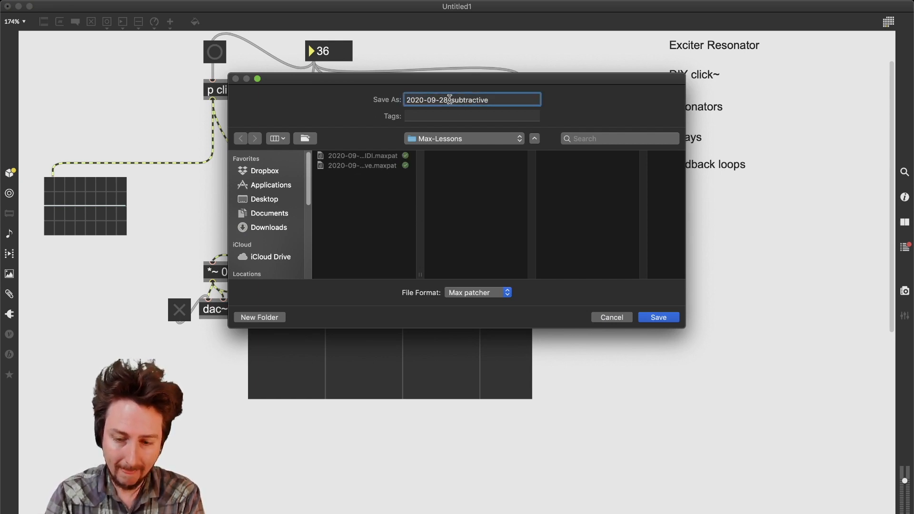
key(BackSpace)
text(9)
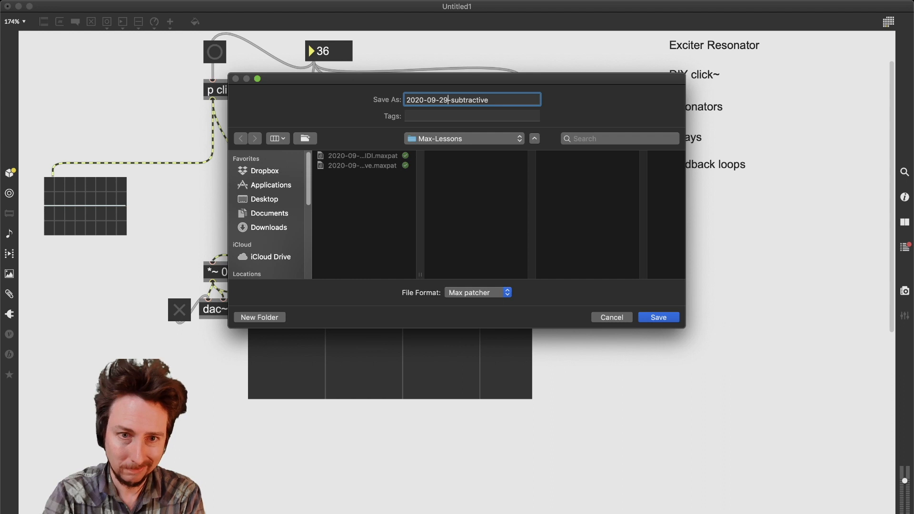
double_click(459, 100)
text(Exci)
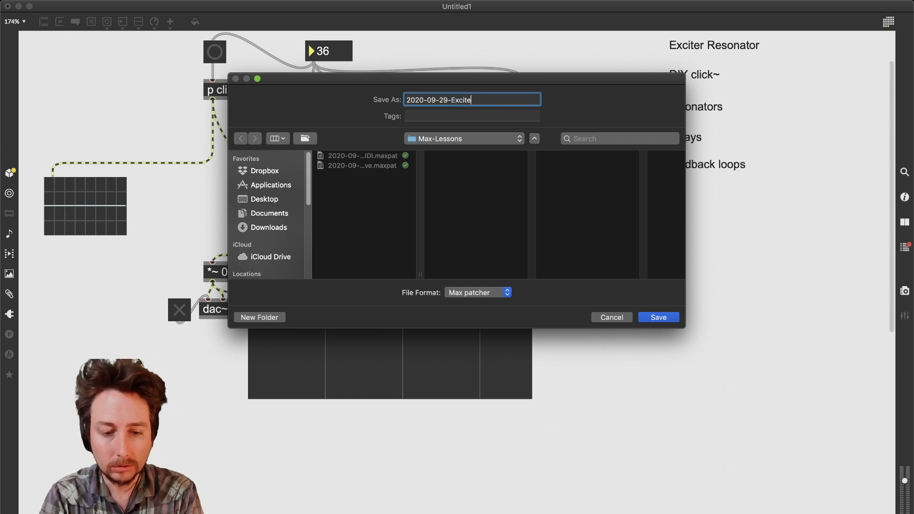
text(terR)
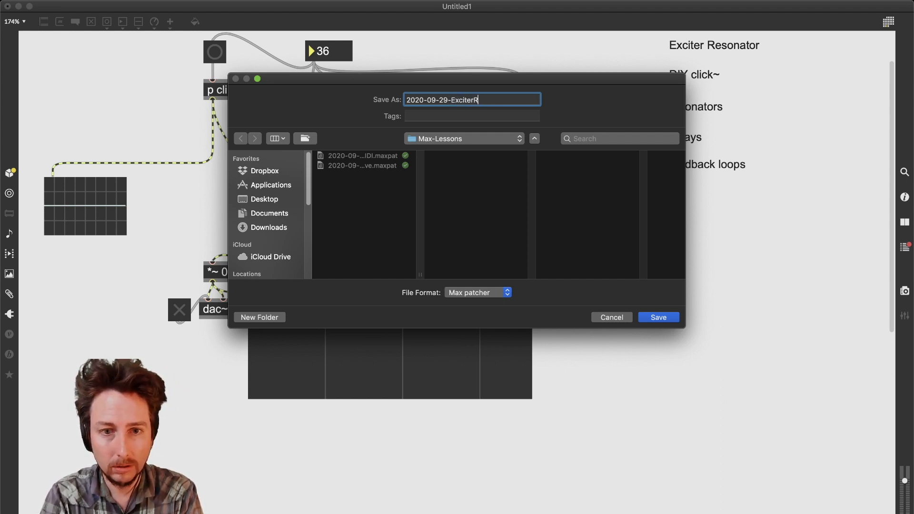
text(esonator)
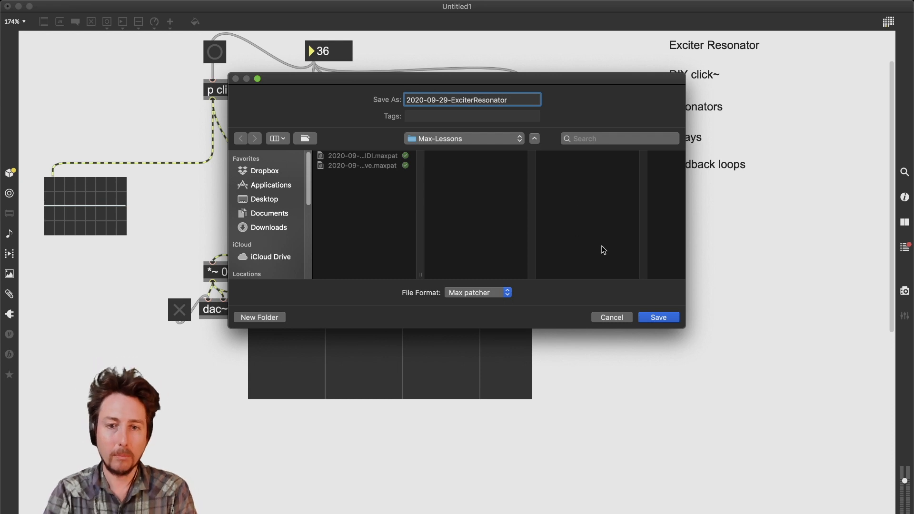
click(668, 319)
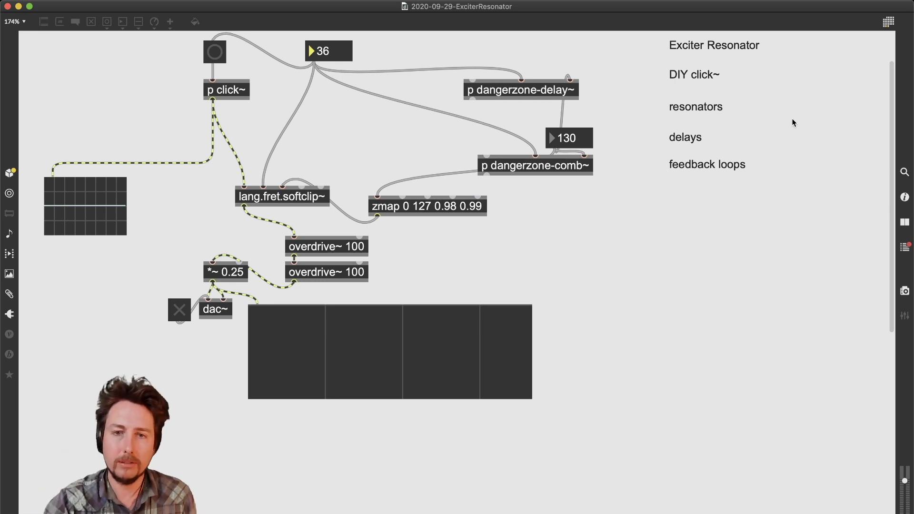
click(667, 1)
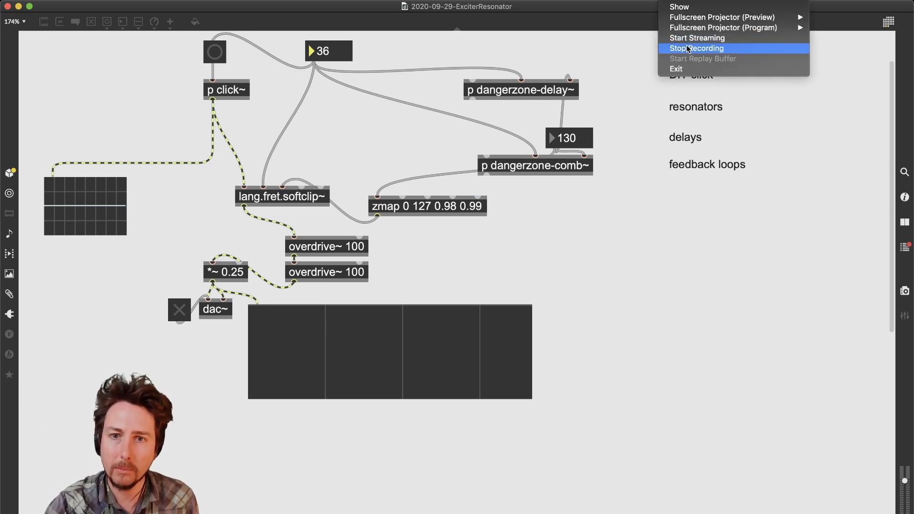